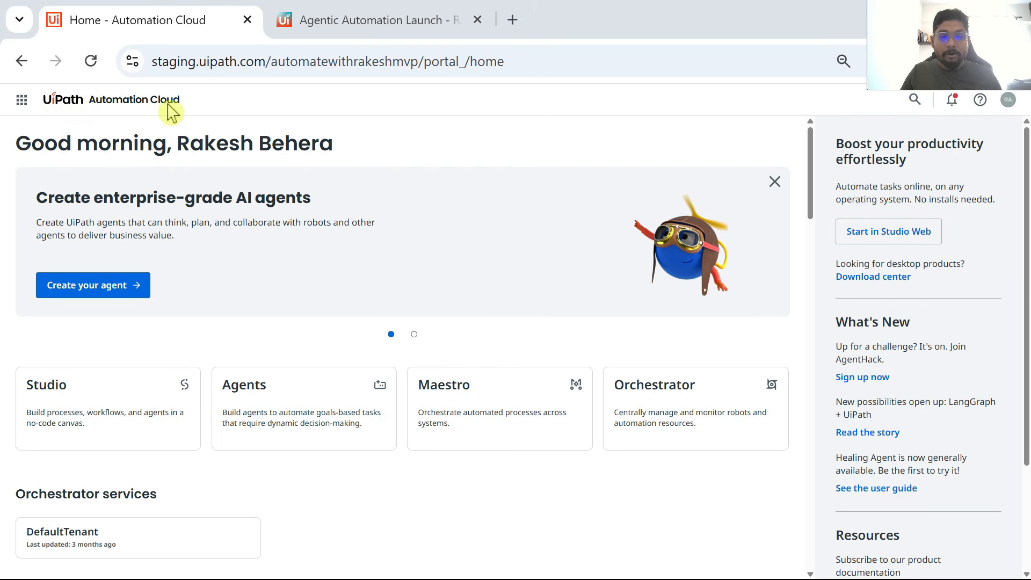
# Step: Expand the full product list in Automation Cloud and open the Agents service
pyautogui.click(22, 105)
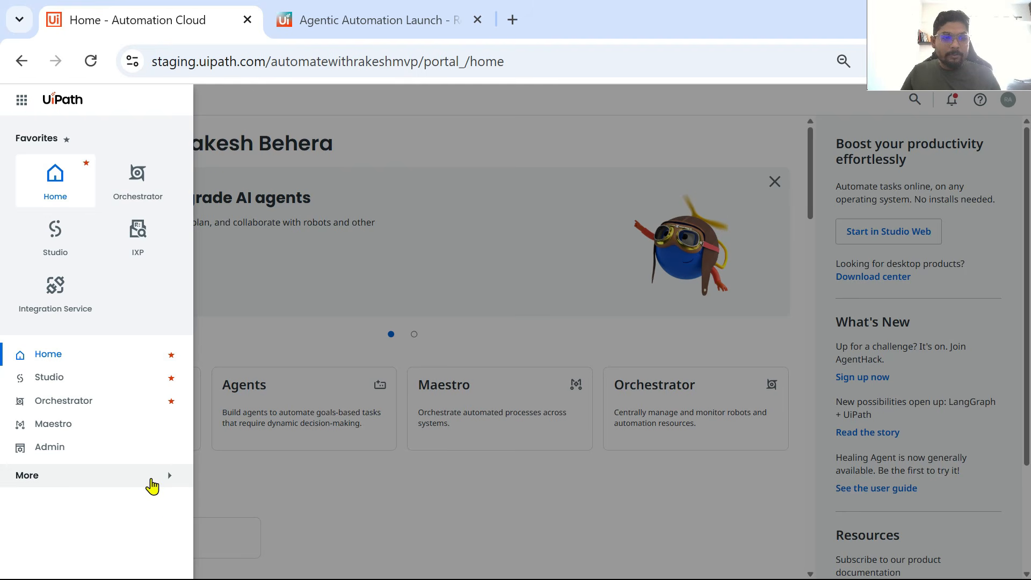
pyautogui.click(152, 485)
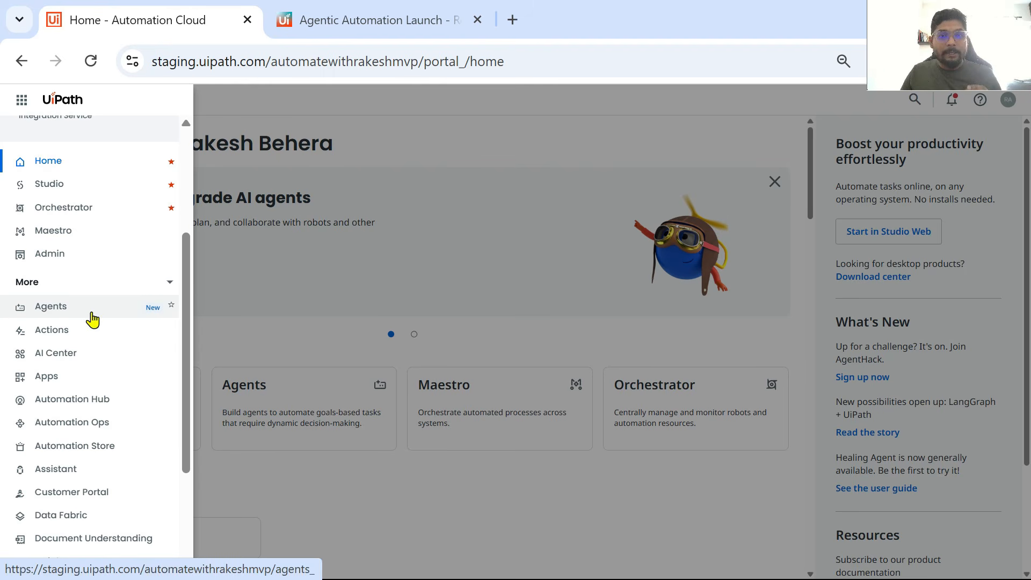
pyautogui.click(92, 319)
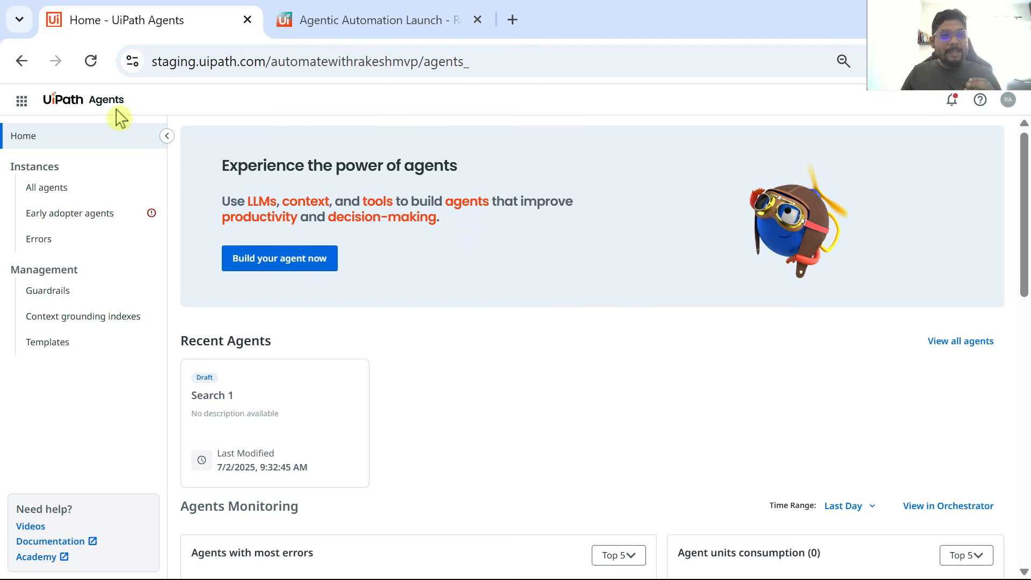
# Step: Look through the available products and switch from Agents to the Studio workspace
pyautogui.click(22, 108)
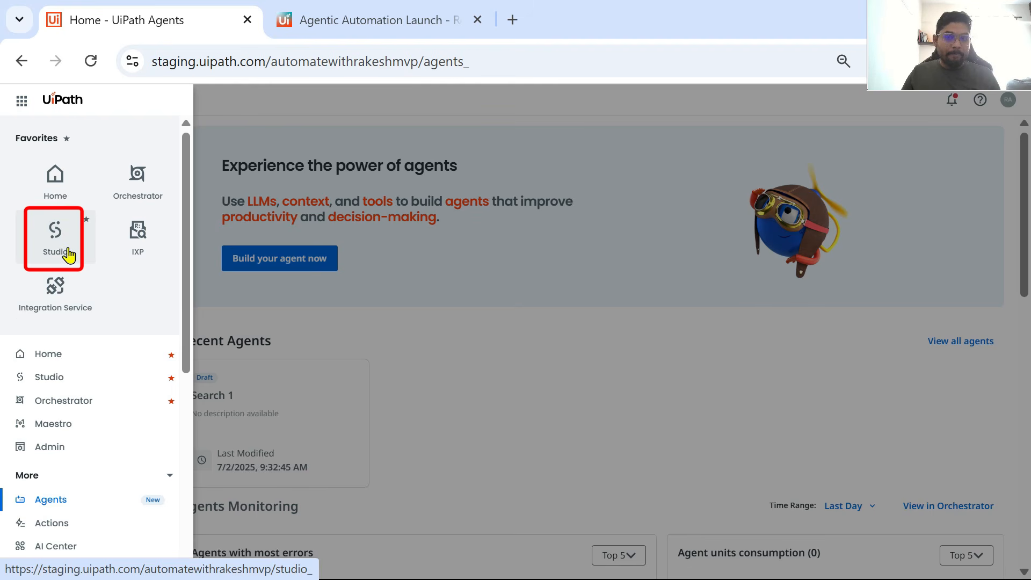
pyautogui.scroll(-3, 75, 375)
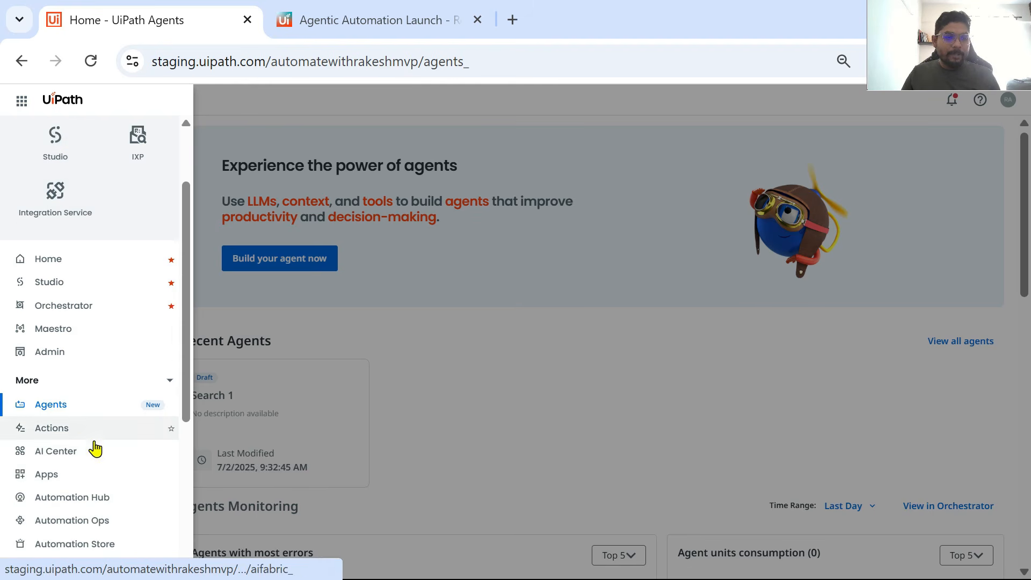
pyautogui.scroll(-3, 92, 432)
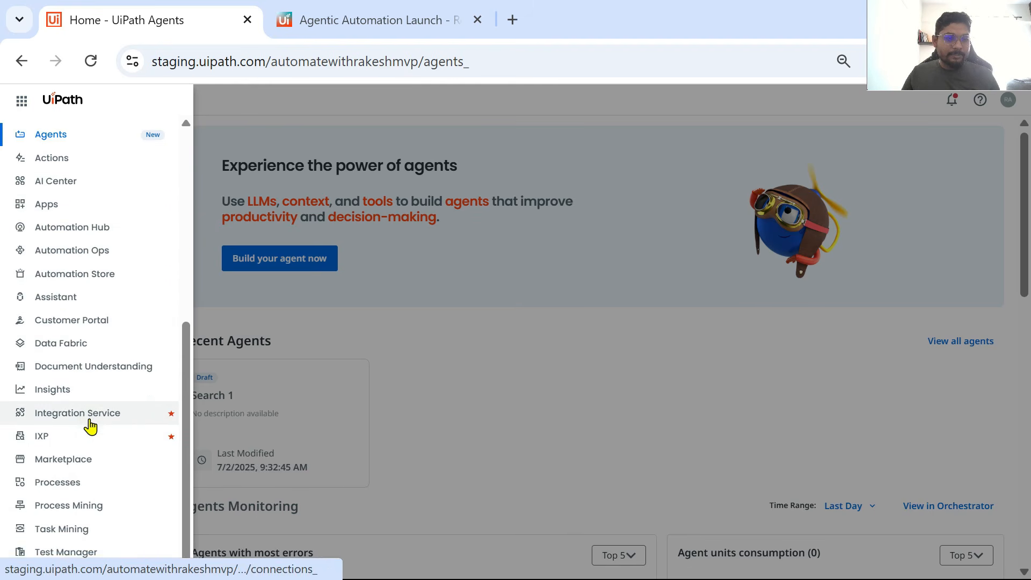
pyautogui.scroll(6, 92, 448)
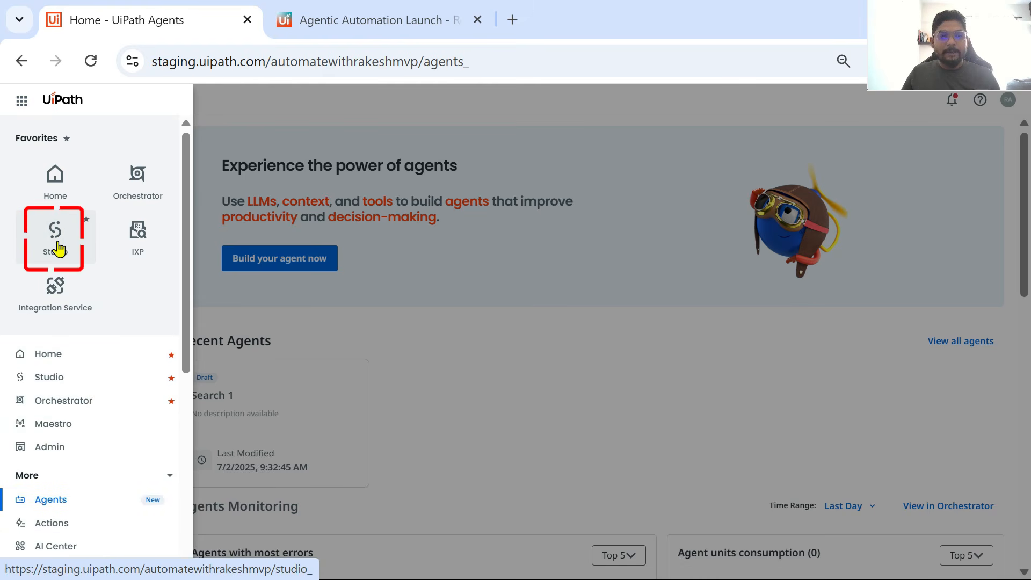
pyautogui.click(68, 247)
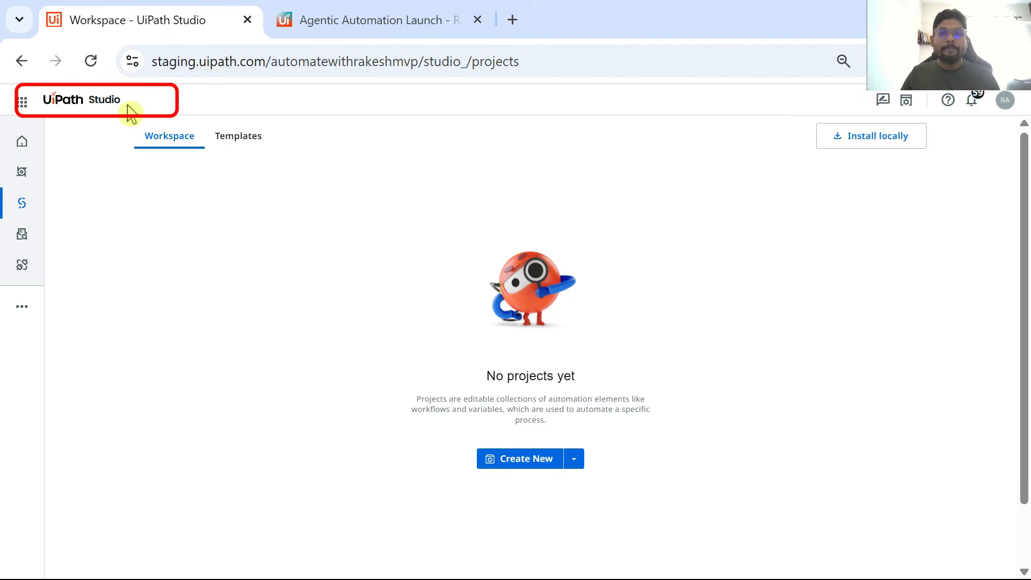
# Step: Create a new project of type Agent from the empty Studio workspace
pyautogui.scroll(-2, 593, 344)
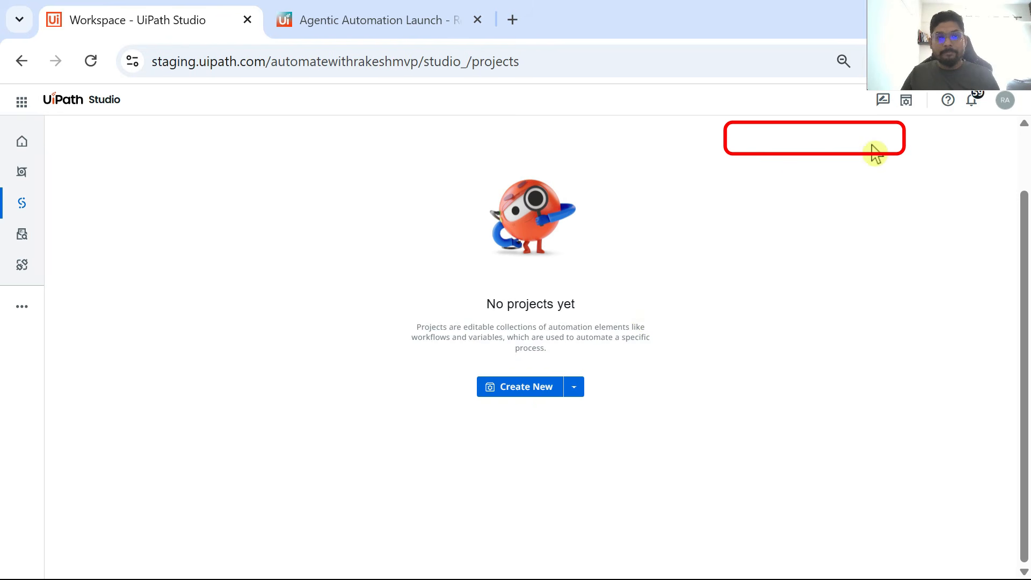
pyautogui.click(578, 397)
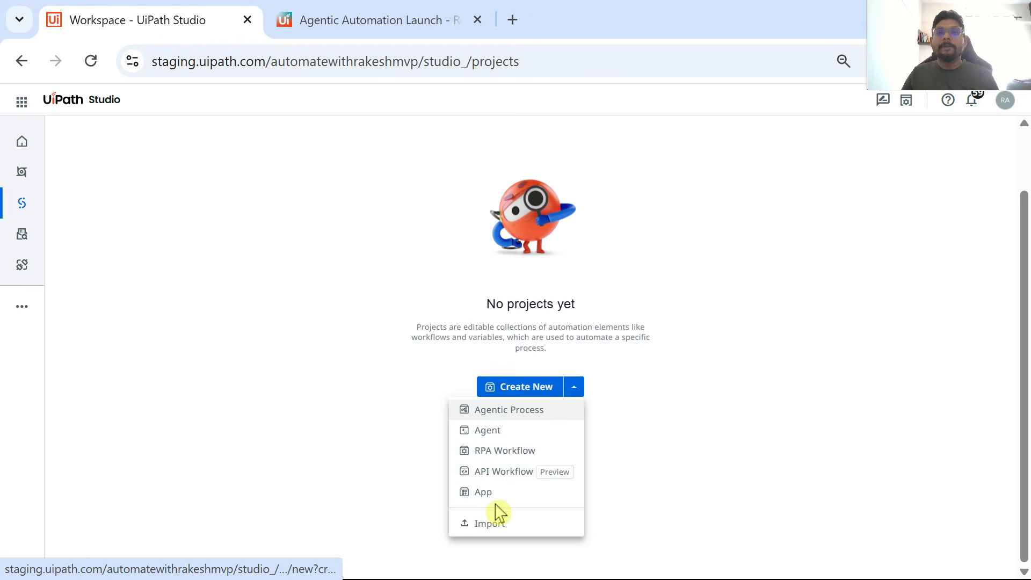
pyautogui.click(507, 439)
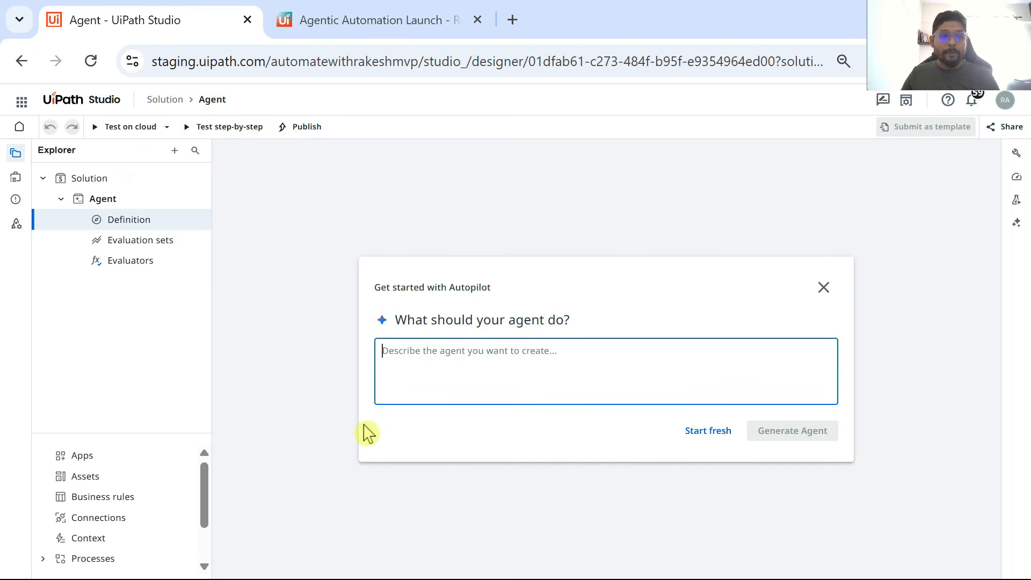
# Step: Return to the Agents service and start building another agent from its home page, checking the studio_ part of the new page's address
pyautogui.click(19, 98)
pyautogui.scroll(-3, 83, 376)
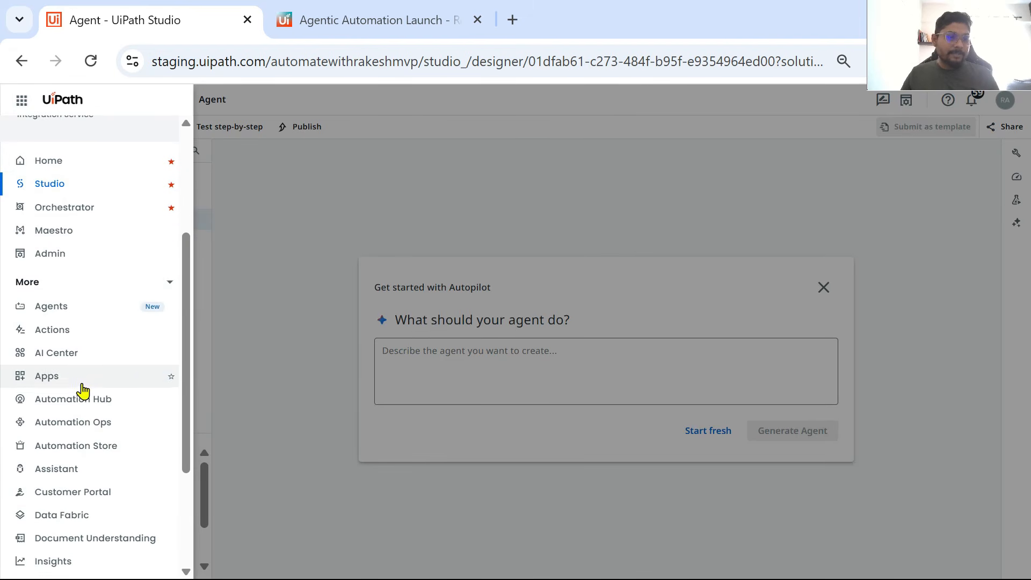
pyautogui.click(62, 307)
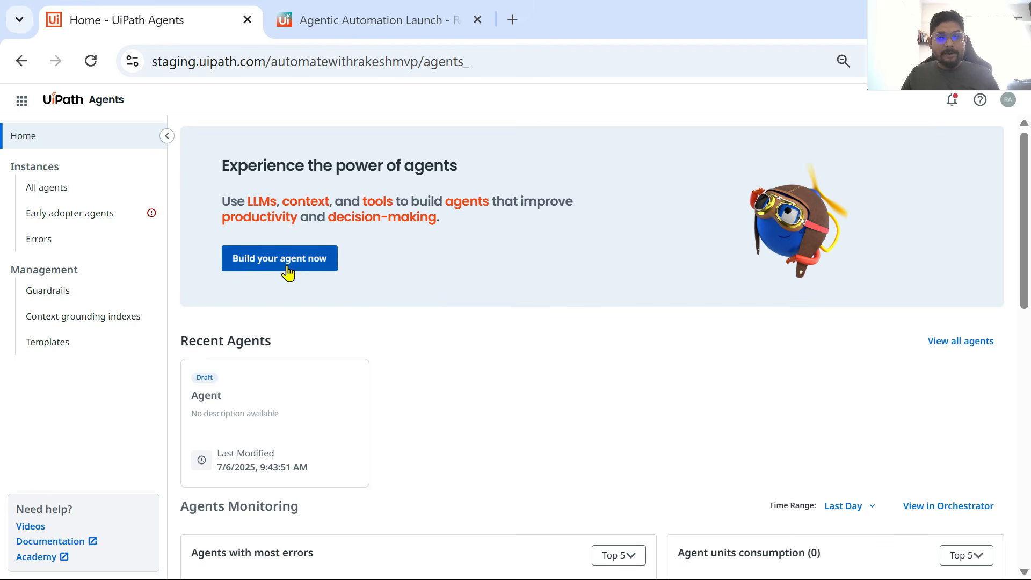
pyautogui.click(287, 272)
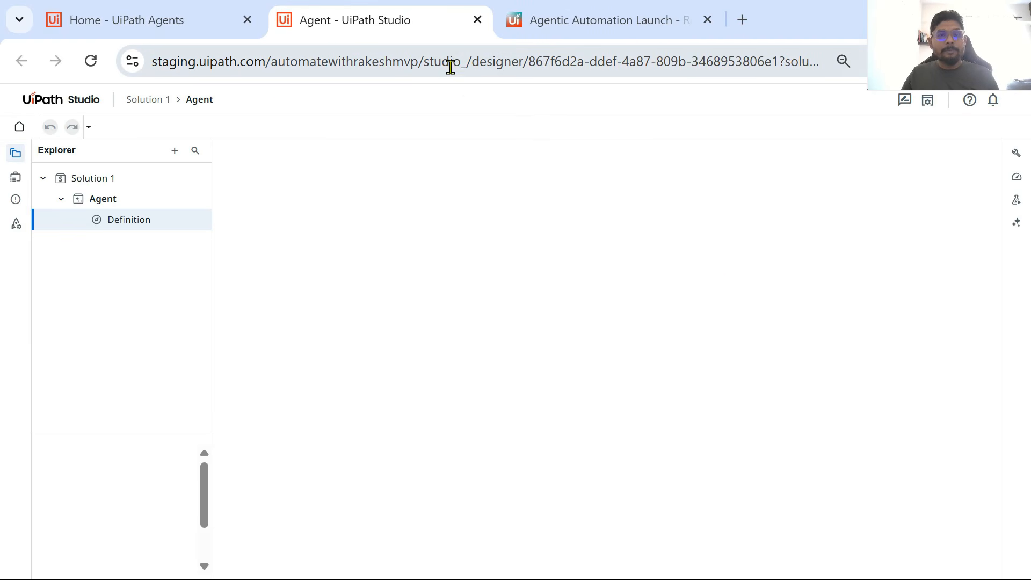
pyautogui.moveTo(468, 61); pyautogui.dragTo(422, 61)
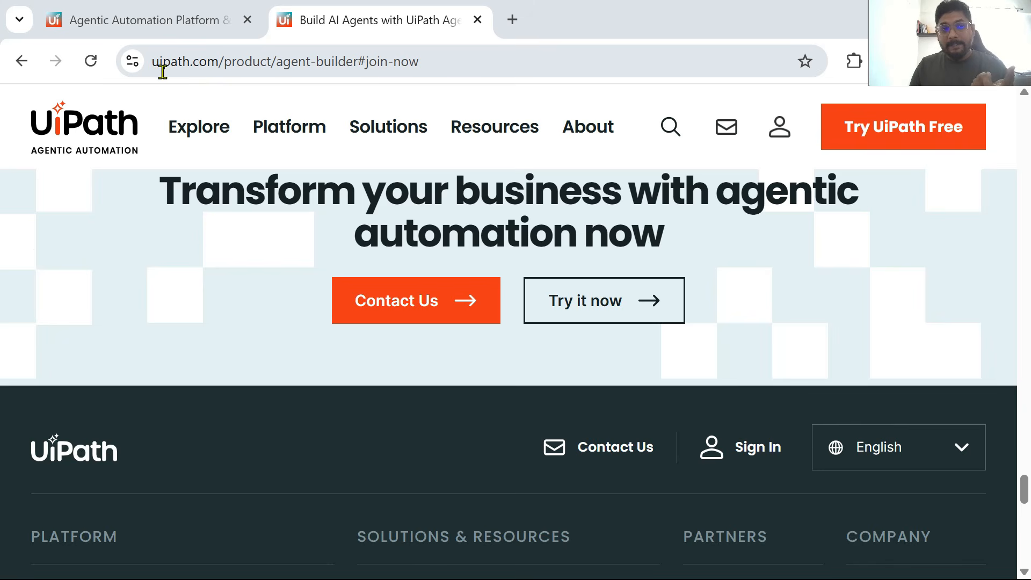
# Step: Examine the web address of UiPath's agent-builder product page and the page's section for trying agentic automation
pyautogui.doubleClick(214, 62)
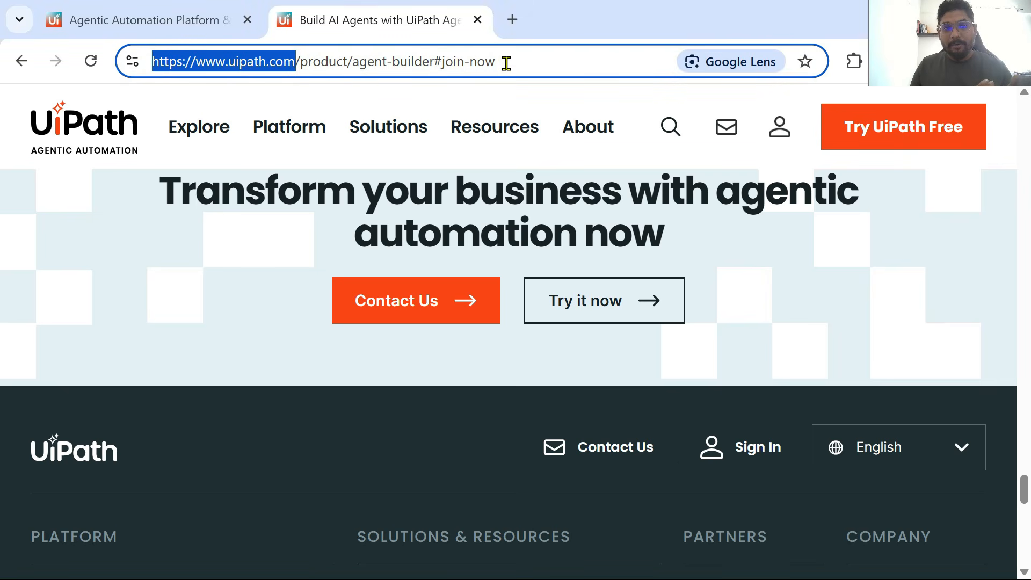
pyautogui.moveTo(352, 62); pyautogui.dragTo(296, 62)
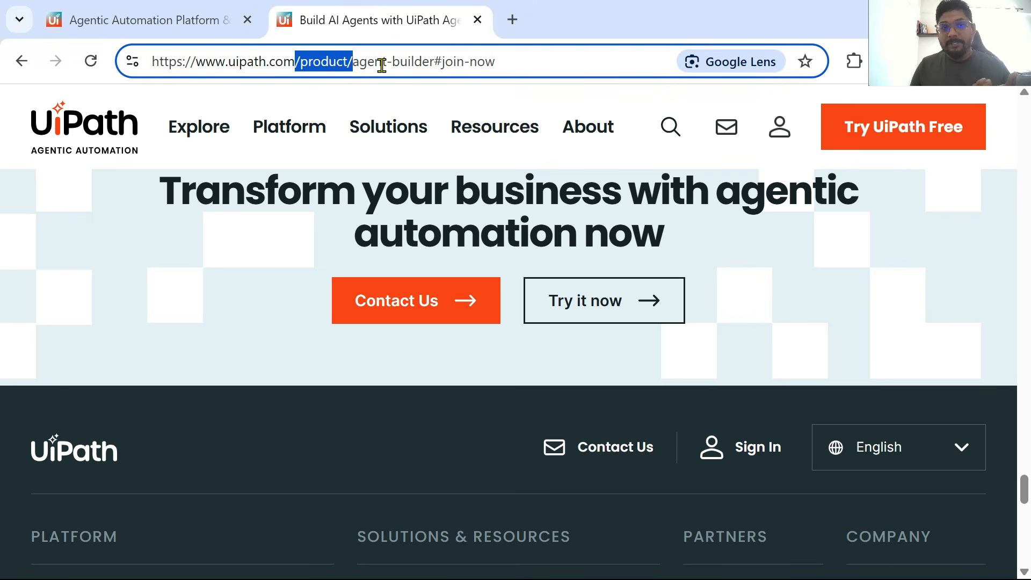
pyautogui.click(441, 61)
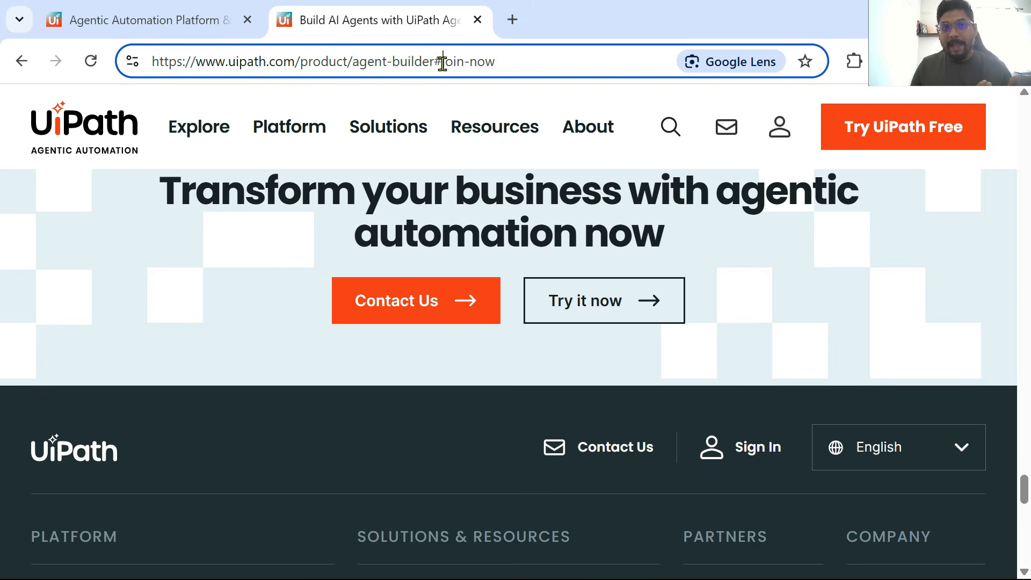
pyautogui.moveTo(518, 62); pyautogui.dragTo(131, 70)
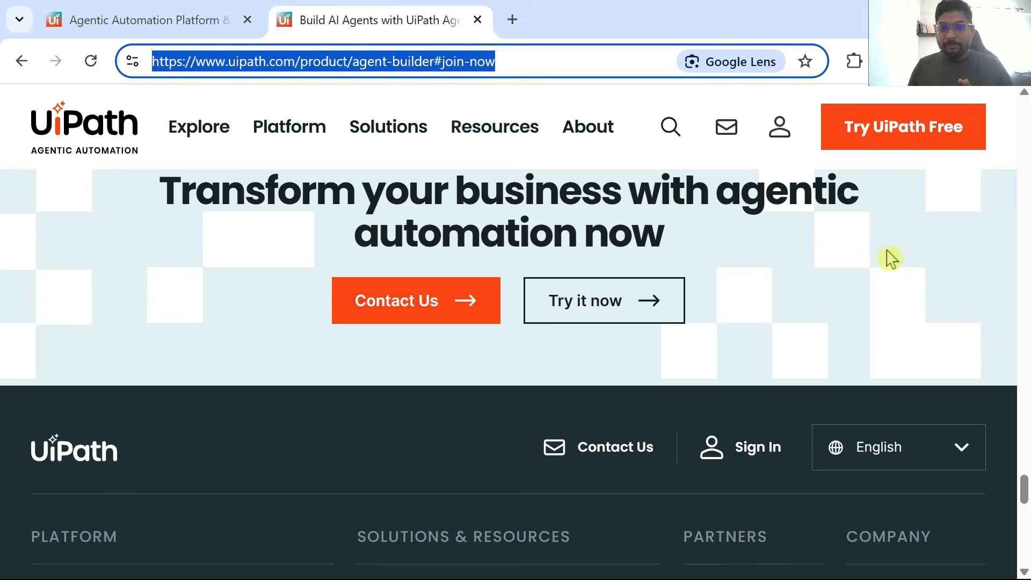
pyautogui.scroll(-1, 833, 292)
pyautogui.scroll(1, 833, 292)
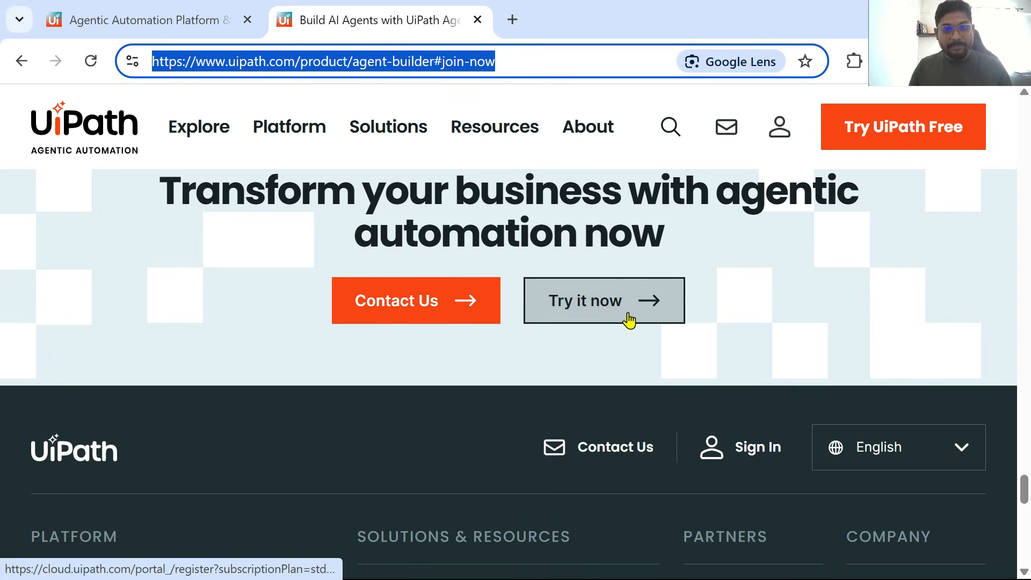
pyautogui.scroll(2, 633, 321)
pyautogui.scroll(-1, 711, 325)
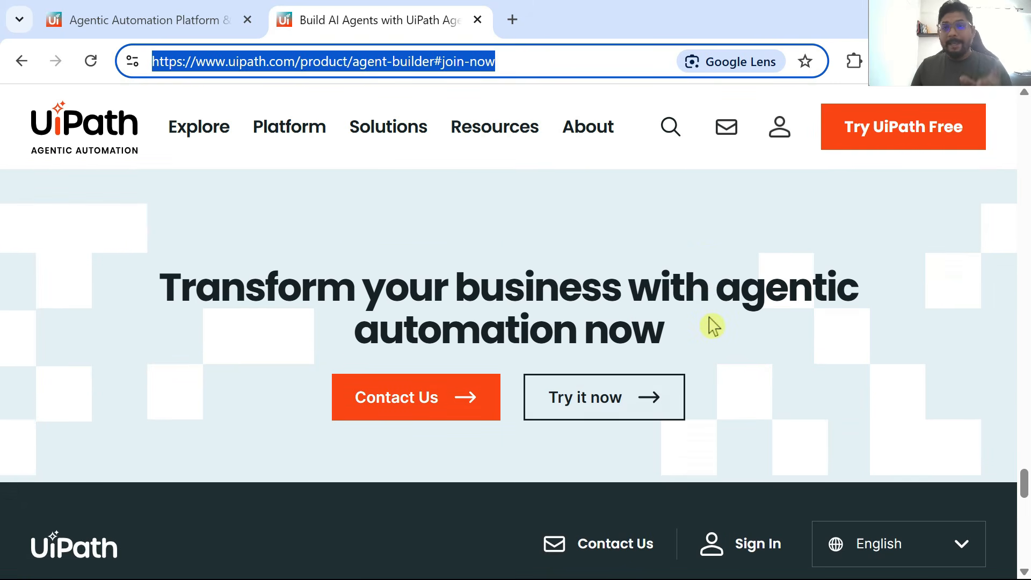
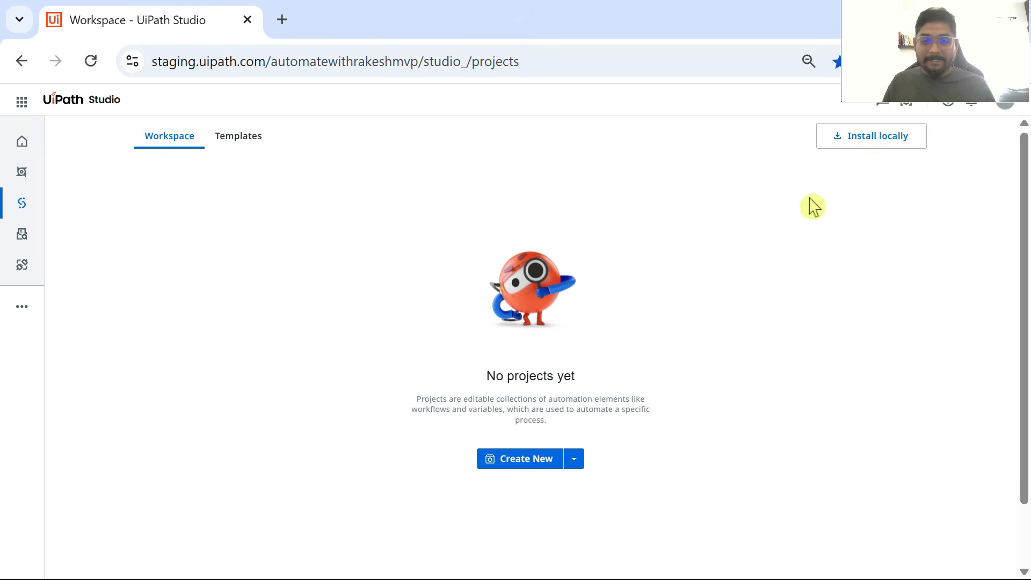
# Step: Create a new Agent project from the empty Studio workspace and start it fresh instead of generating it with Autopilot
pyautogui.click(526, 469)
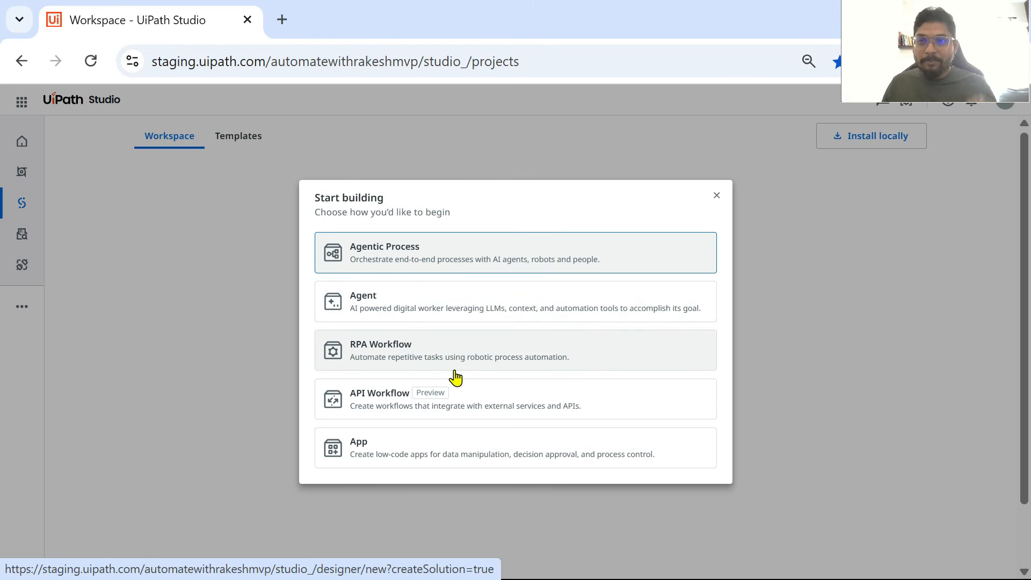
pyautogui.click(422, 309)
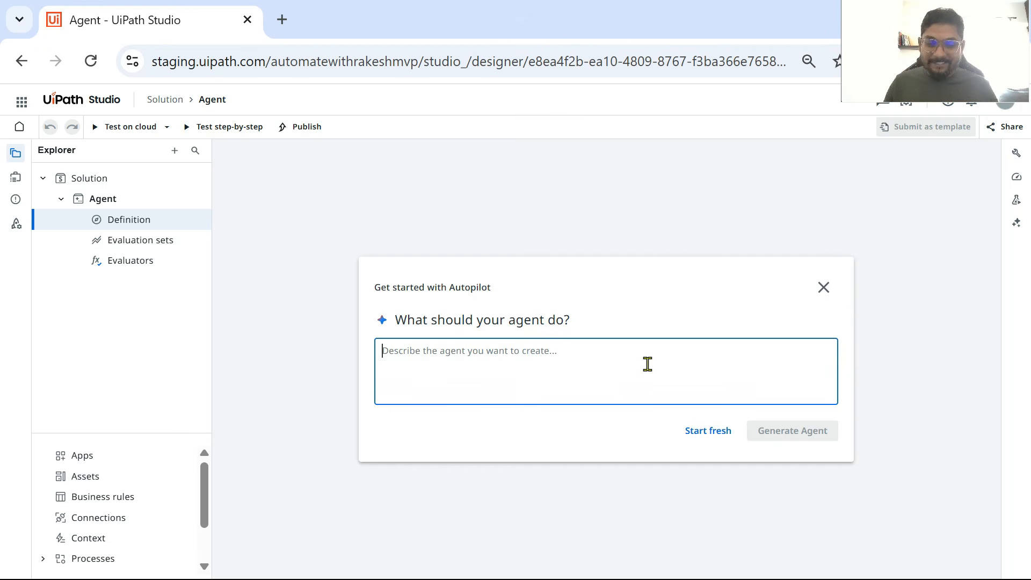
pyautogui.click(708, 431)
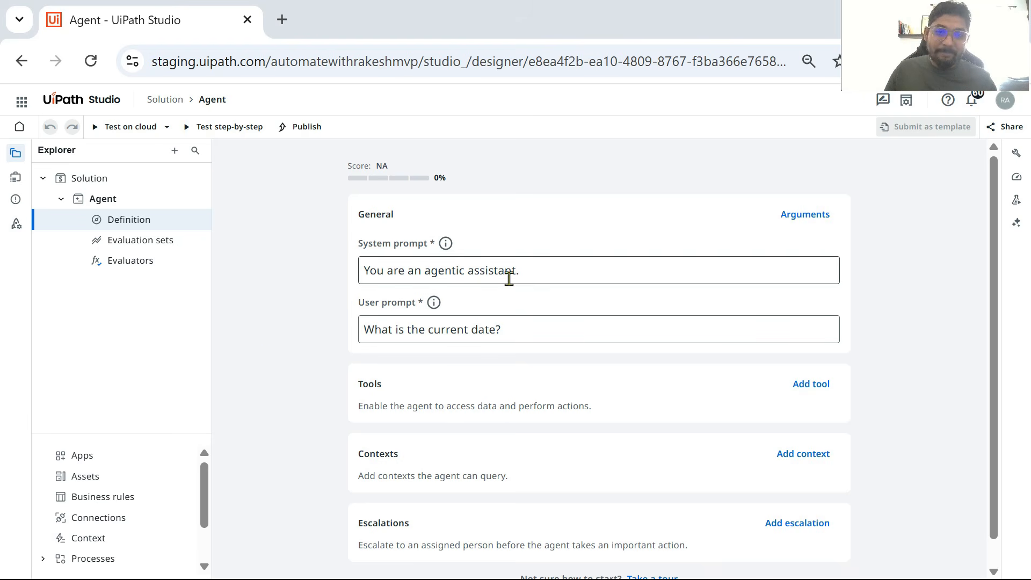
# Step: Clear the default text from the agent's system prompt
pyautogui.click(553, 272)
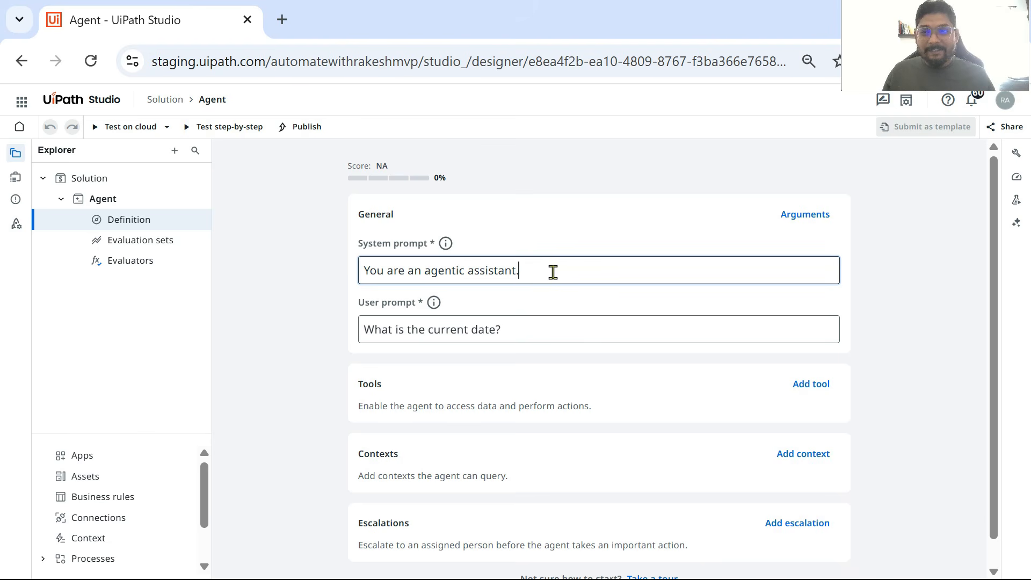
pyautogui.hotkey('ctrl', 'a')
pyautogui.moveTo(517, 331); pyautogui.dragTo(295, 339)
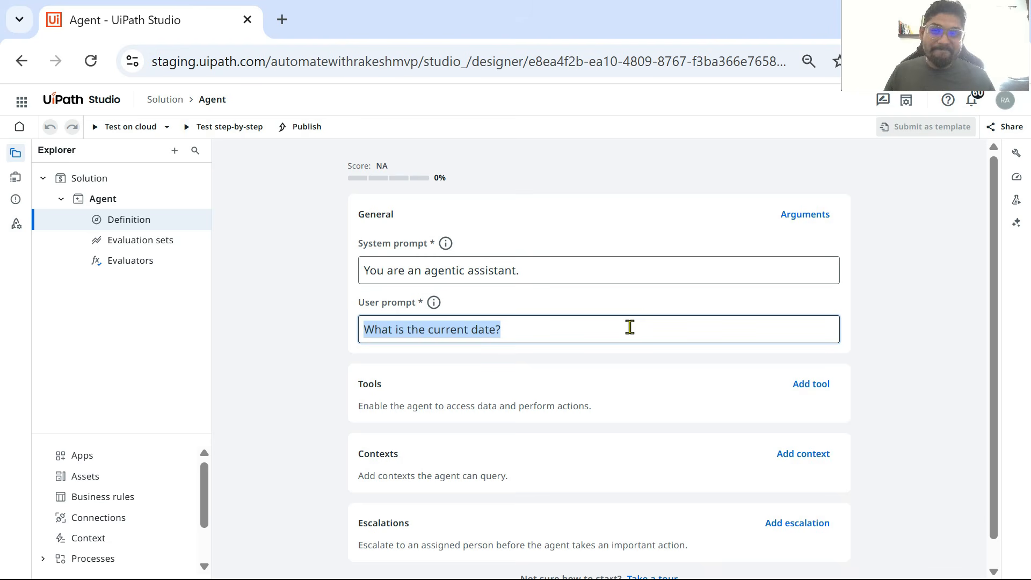
pyautogui.moveTo(532, 264); pyautogui.dragTo(307, 280)
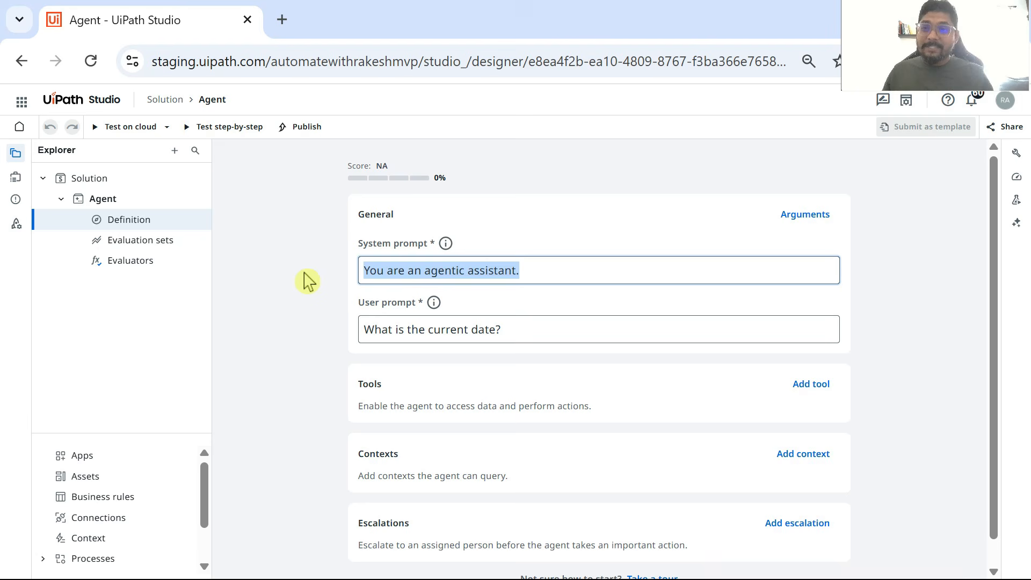
pyautogui.press('BackSpace')
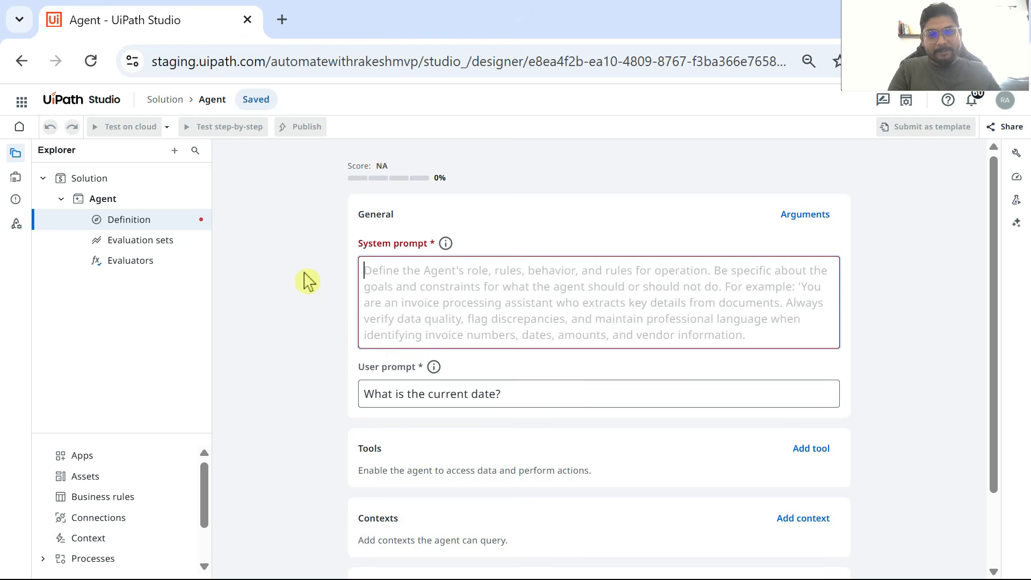
# Step: Begin the agent's system prompt with "You are a smart receptionist"
pyautogui.write('YOu ar')
pyautogui.press('BackSpace')
pyautogui.press('BackSpace')
pyautogui.press('BackSpace')
pyautogui.press('BackSpace')
pyautogui.press('BackSpace')
pyautogui.write('o')
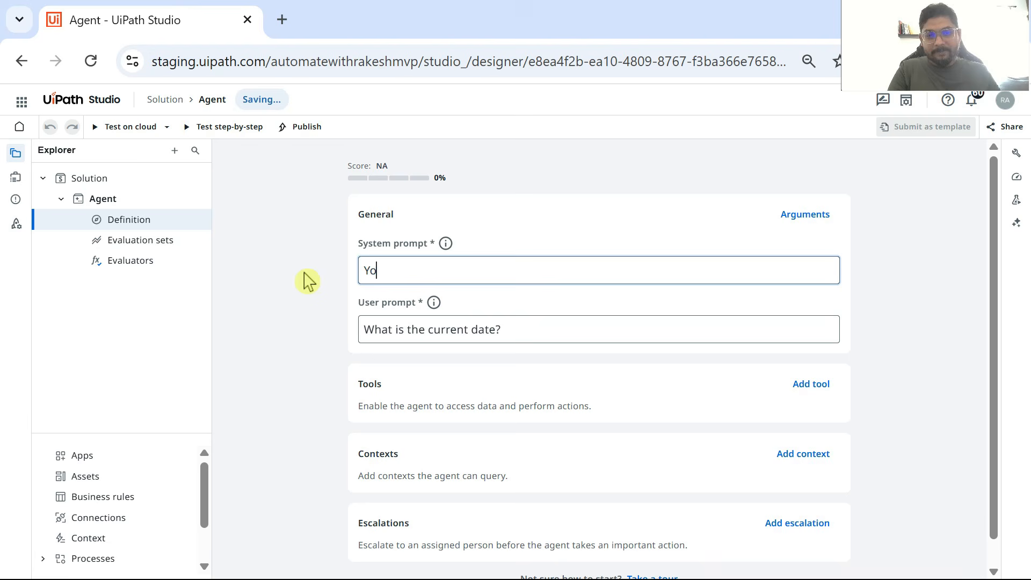
pyautogui.write('u are a sm')
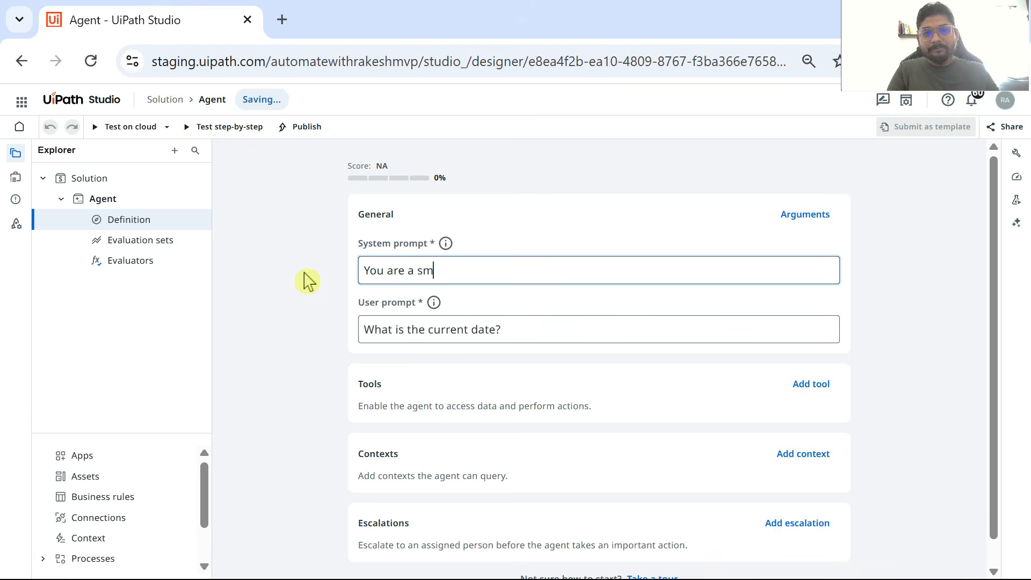
pyautogui.write('art rec')
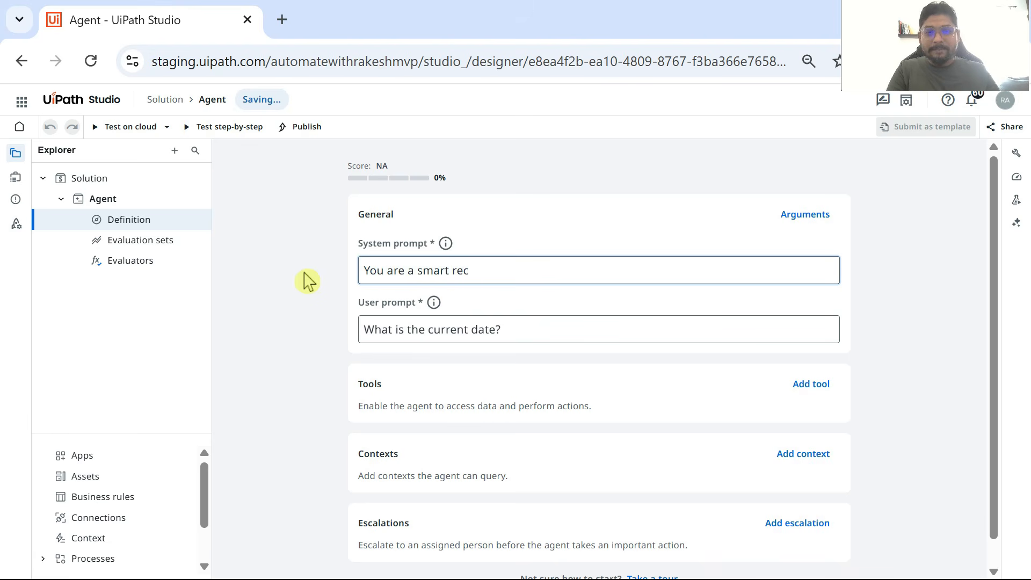
pyautogui.write('eptionis')
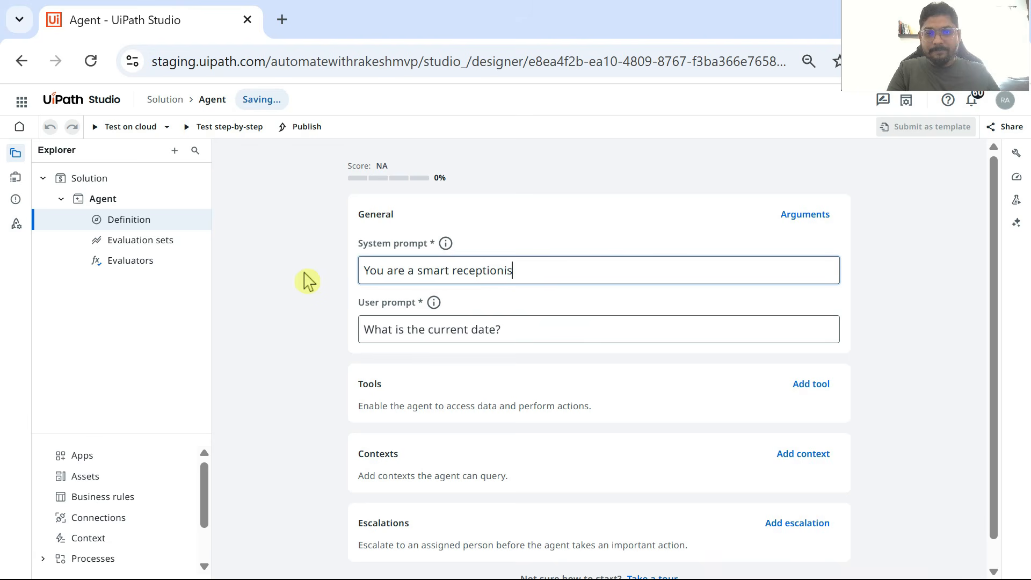
pyautogui.write('t and you se')
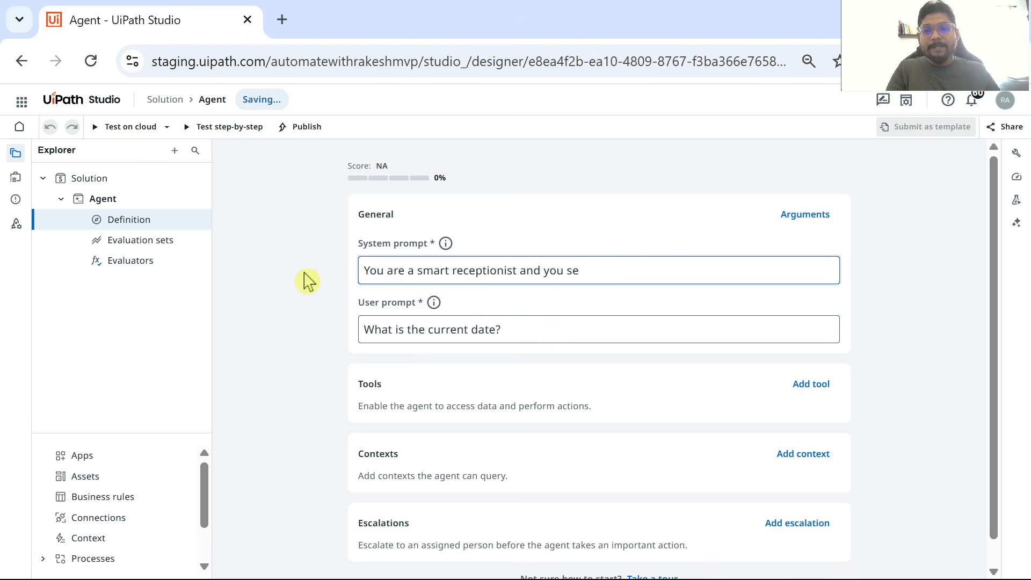
# Step: Continue the system prompt's first sentence with "and you speek all the languages of the"
pyautogui.press('BackSpace')
pyautogui.write('pe')
pyautogui.write('ek all the ')
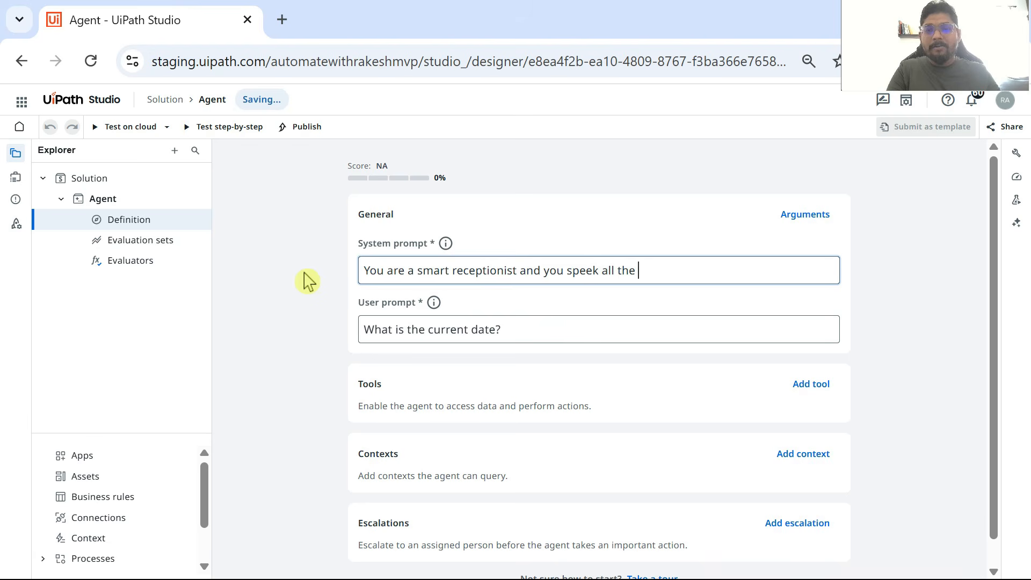
pyautogui.write('languages fo th')
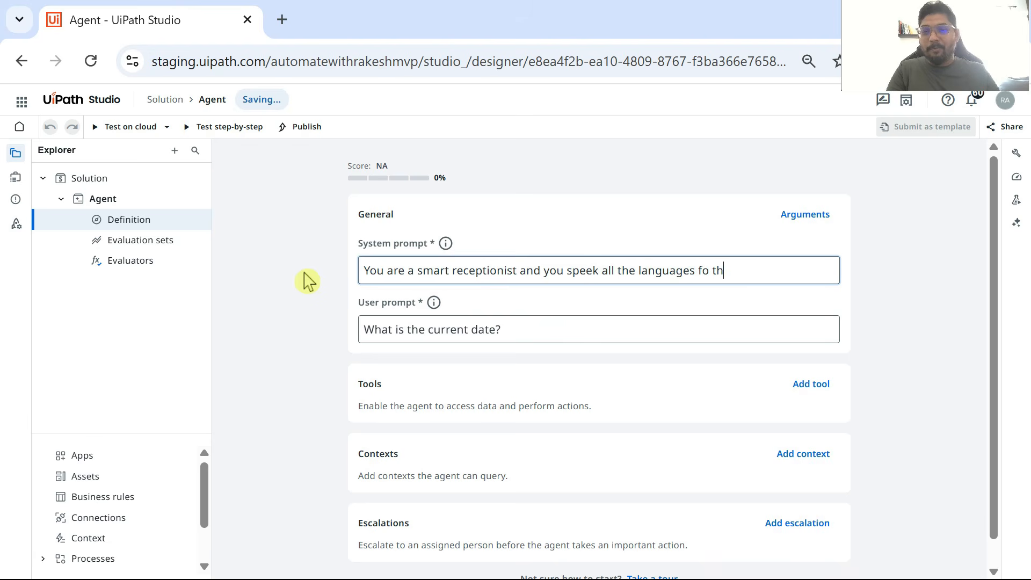
pyautogui.press('BackSpace')
pyautogui.press('BackSpace')
pyautogui.press('BackSpace')
pyautogui.press('BackSpace')
pyautogui.press('BackSpace')
pyautogui.write('of the')
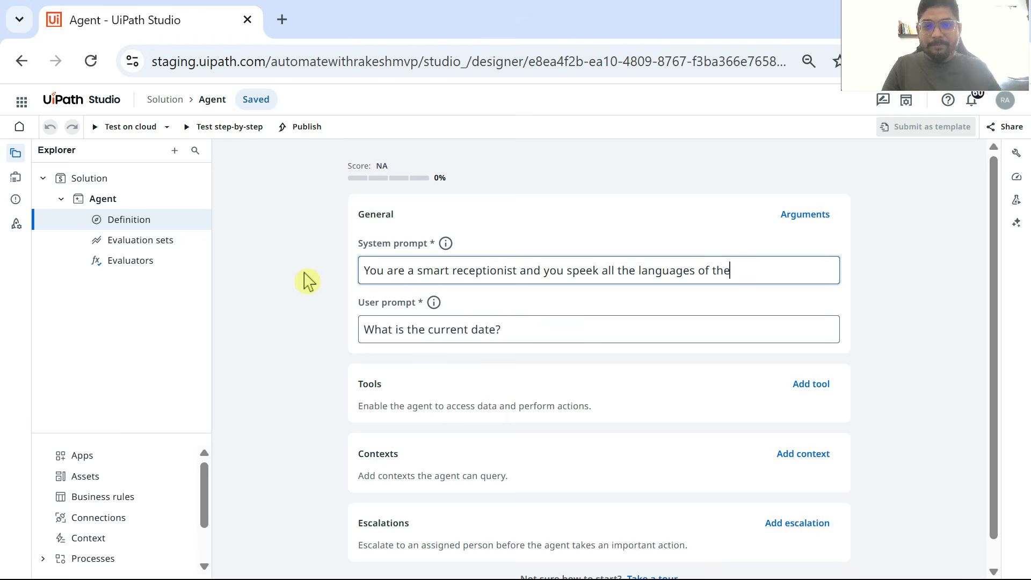
# Step: Correct the misspelled verb in the system prompt to "speak" and finish the sentence with "world."
pyautogui.click(593, 270)
pyautogui.press('BackSpace')
pyautogui.write('a')
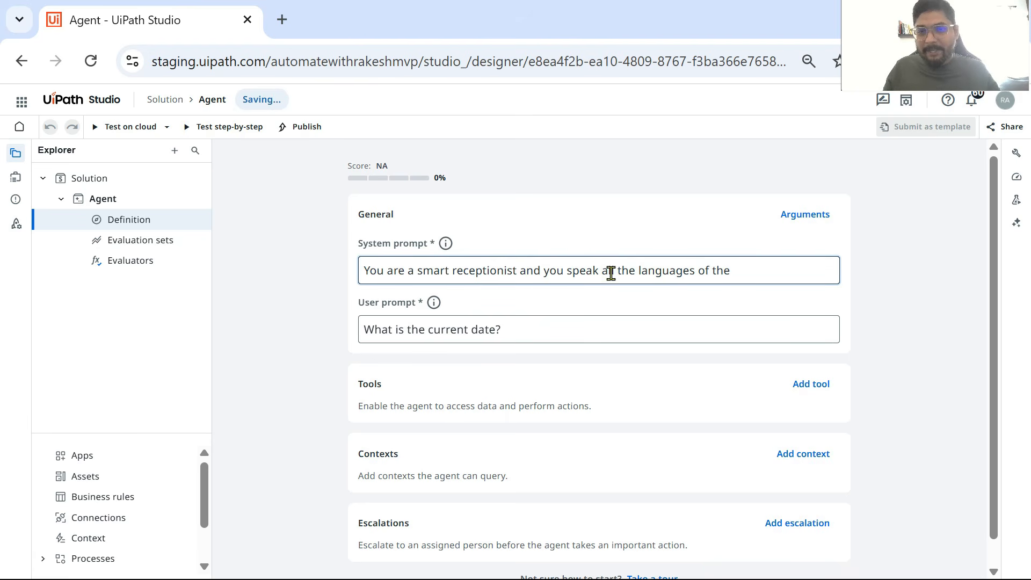
pyautogui.click(744, 270)
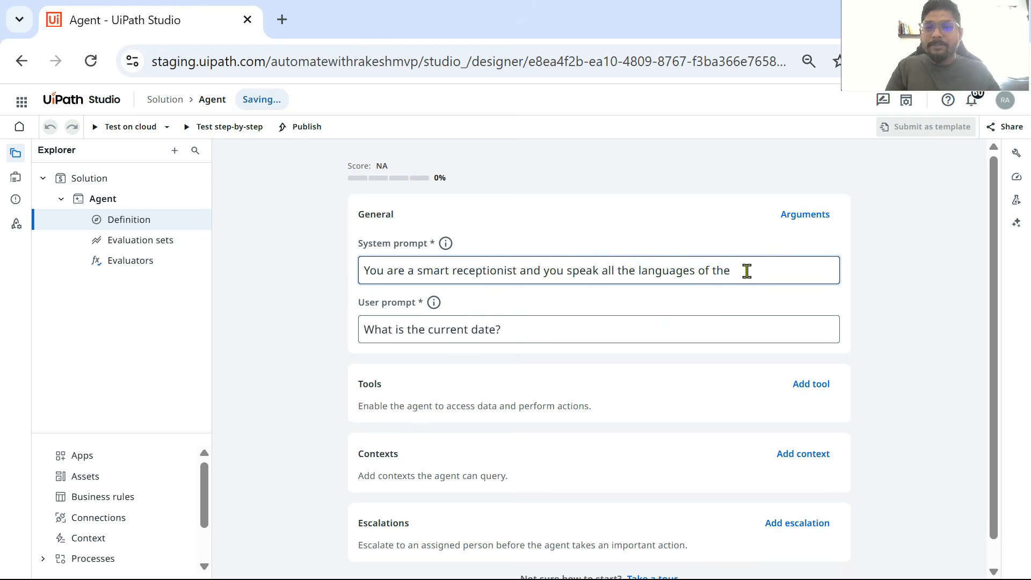
pyautogui.write('world. ')
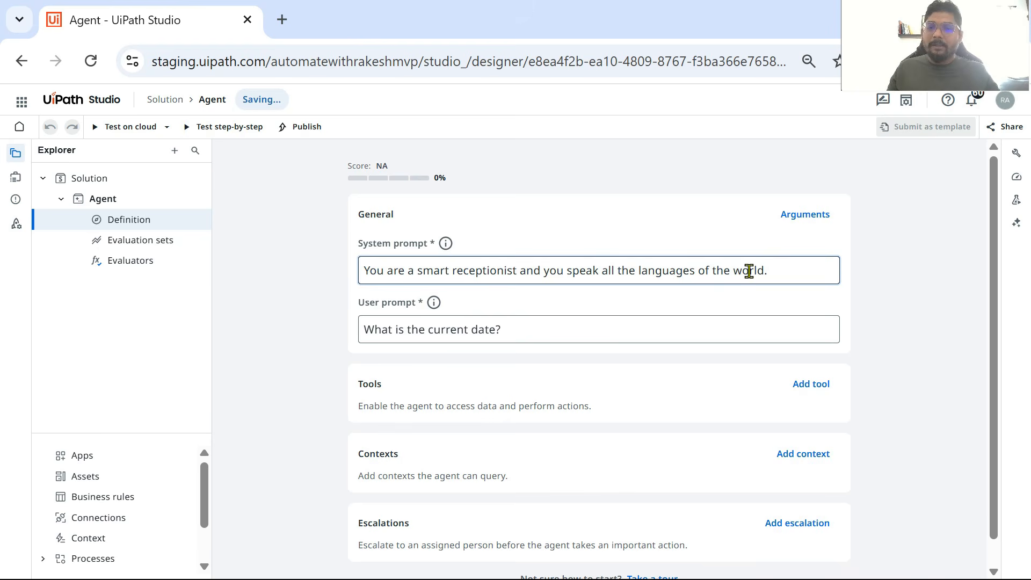
pyautogui.write('YOu n')
# Step: Add the sentence "You nee prompt the user and ask him 2 things." to the system prompt
pyautogui.press('BackSpace')
pyautogui.press('BackSpace')
pyautogui.press('BackSpace')
pyautogui.press('BackSpace')
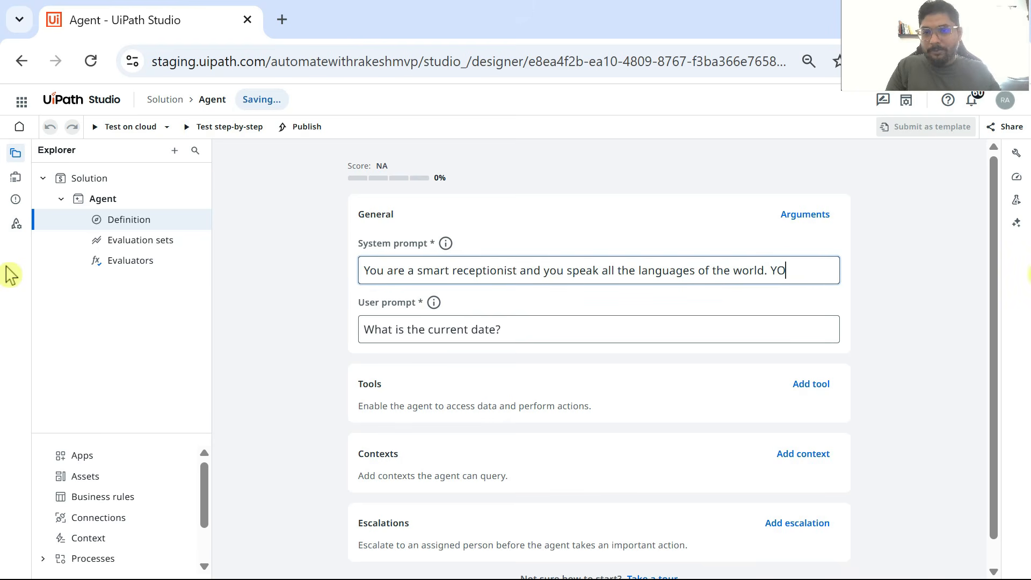
pyautogui.write('ou nee pro')
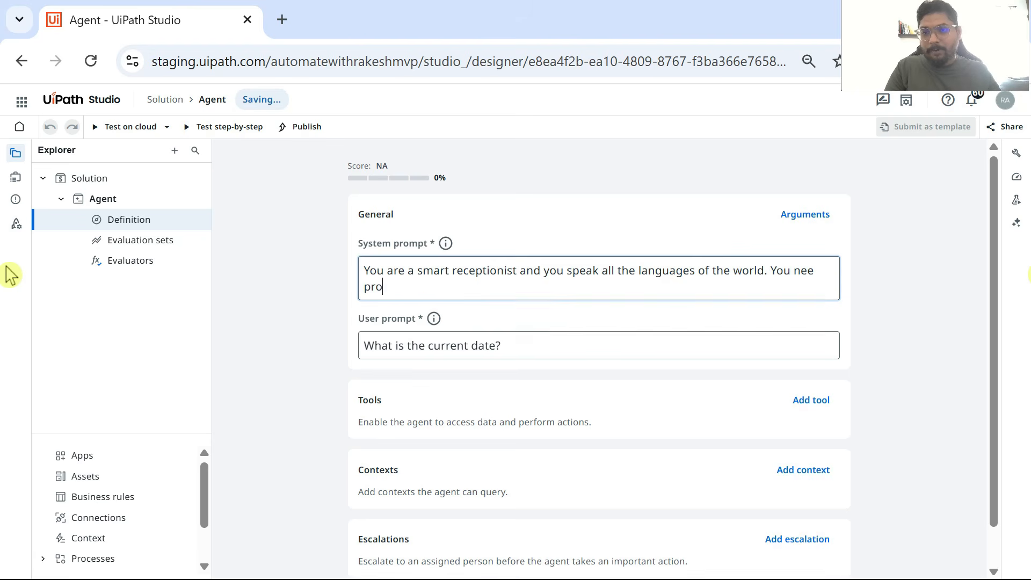
pyautogui.write('mpt the user ')
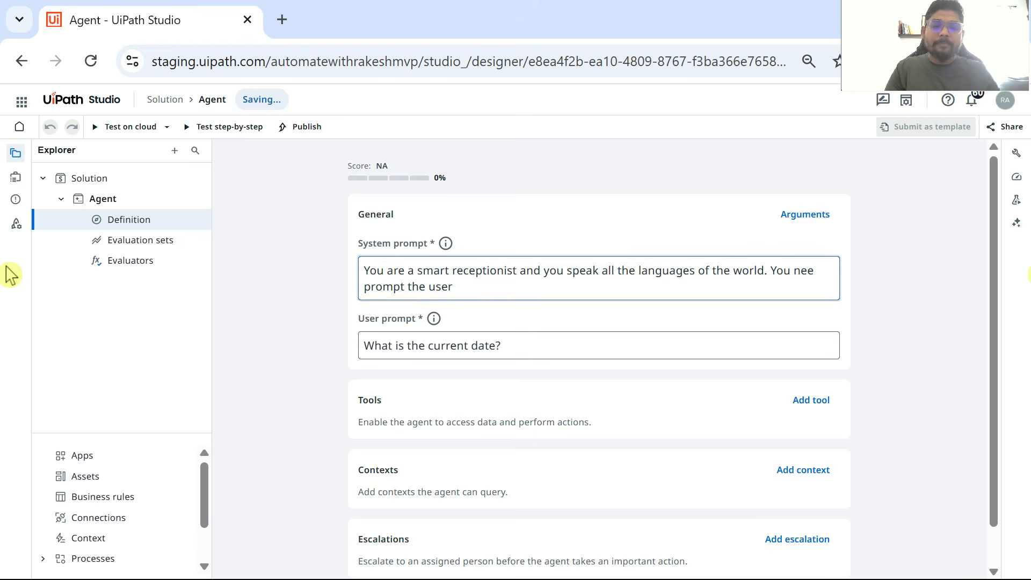
pyautogui.write('and ask h')
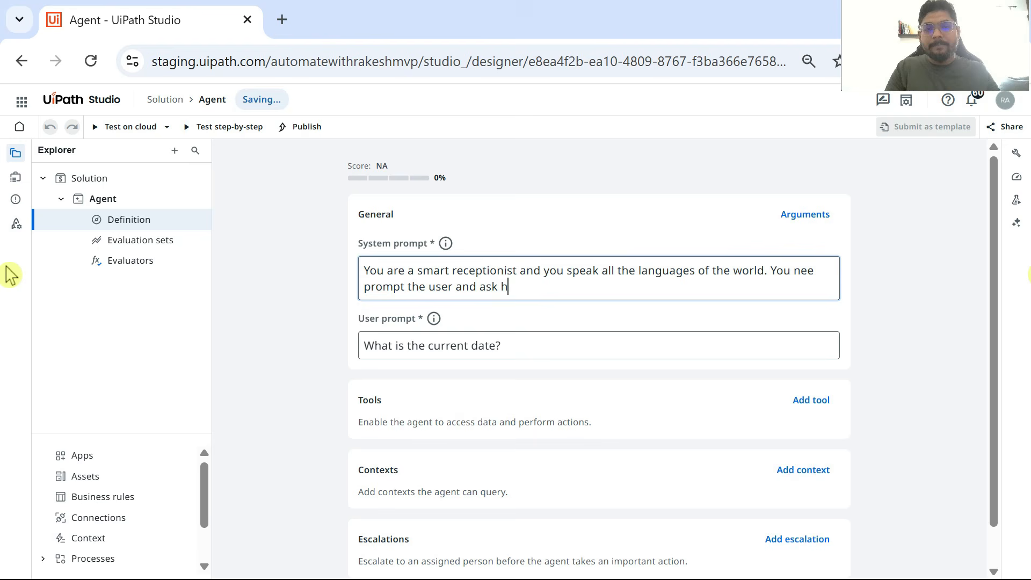
pyautogui.write('im 2 things. ')
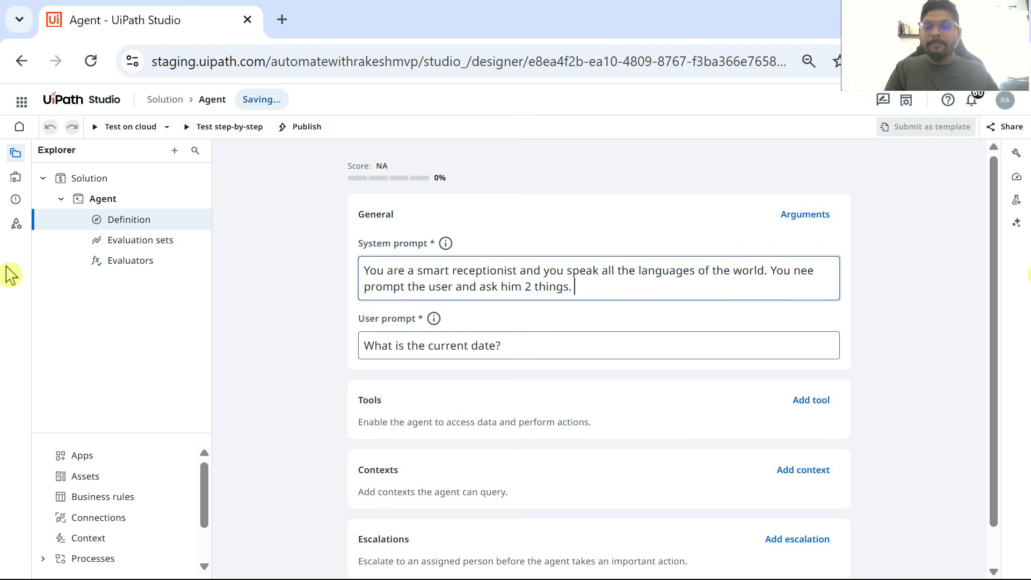
pyautogui.write('Ask him ')
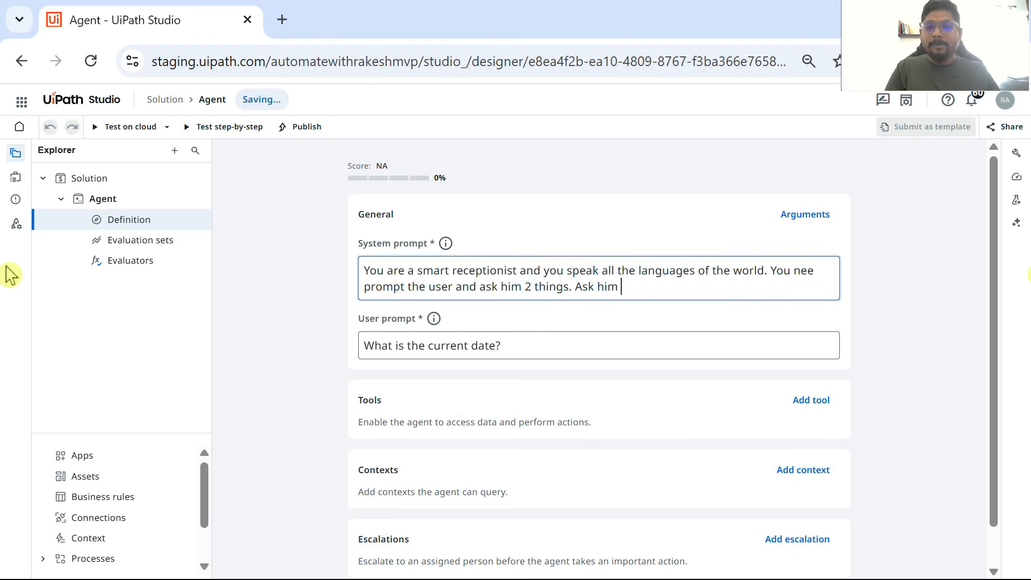
pyautogui.write('what is his name')
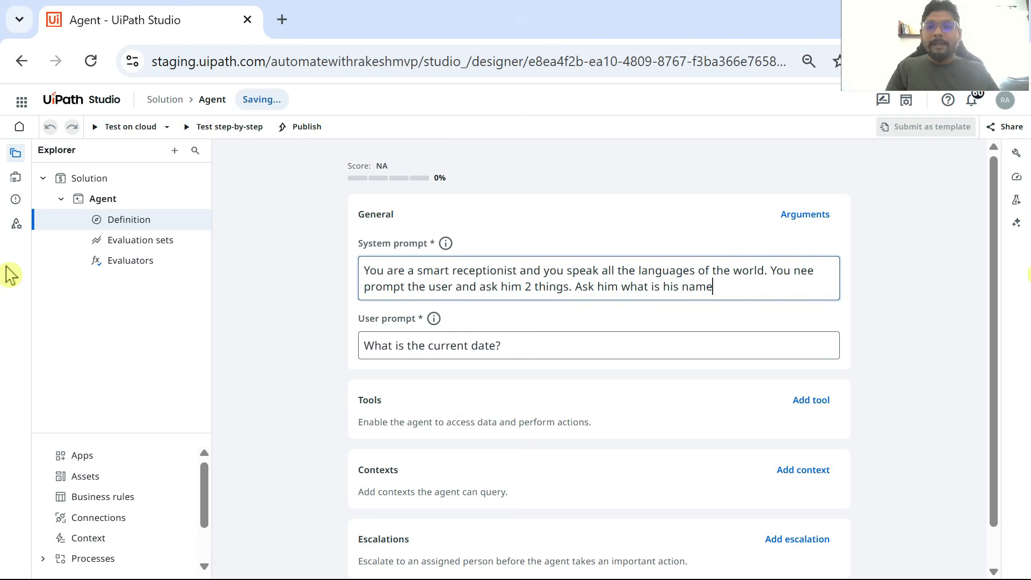
pyautogui.write(' and his la')
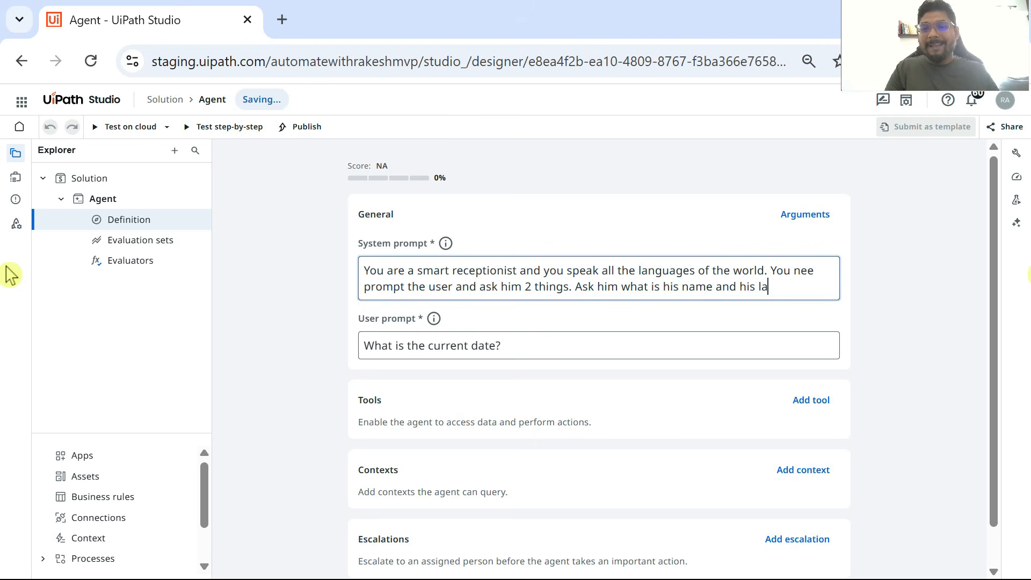
pyautogui.write('nguage. ')
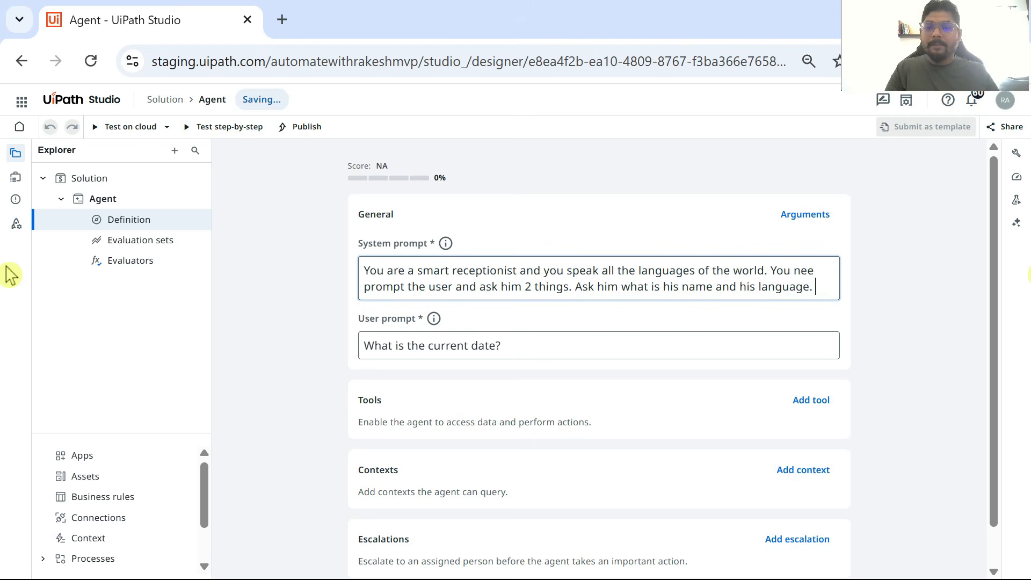
pyautogui.write('Bases')
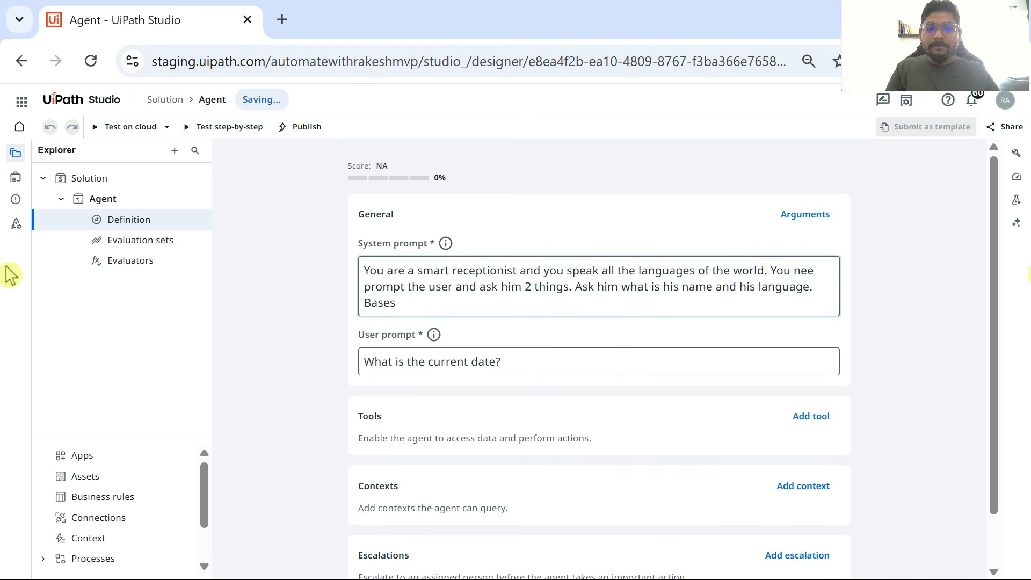
# Step: Start a new sentence in the system prompt with "Based on these 2 inputs you need to greet the"
pyautogui.press('BackSpace')
pyautogui.write('d on thes')
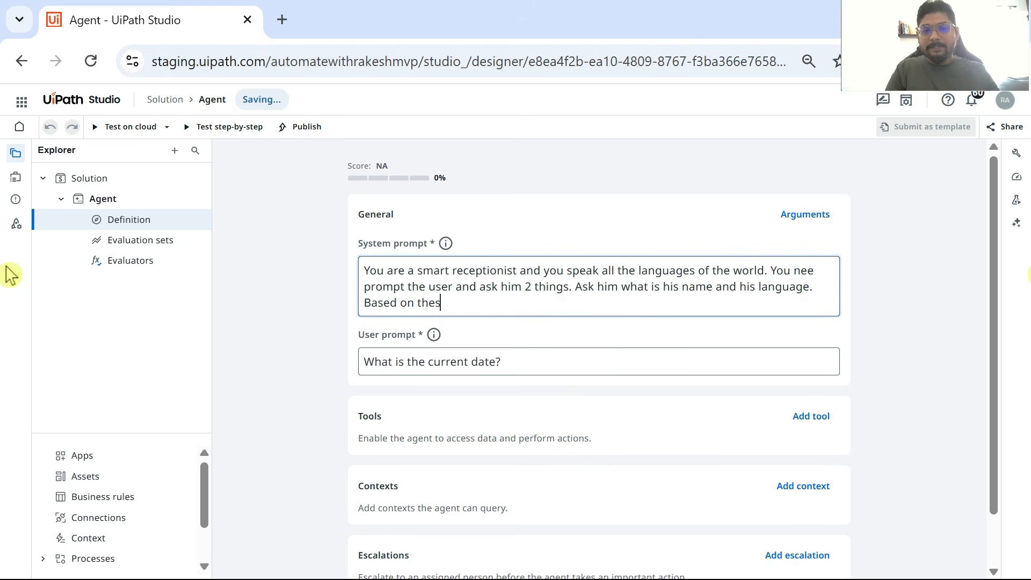
pyautogui.write('e 2 inputs ')
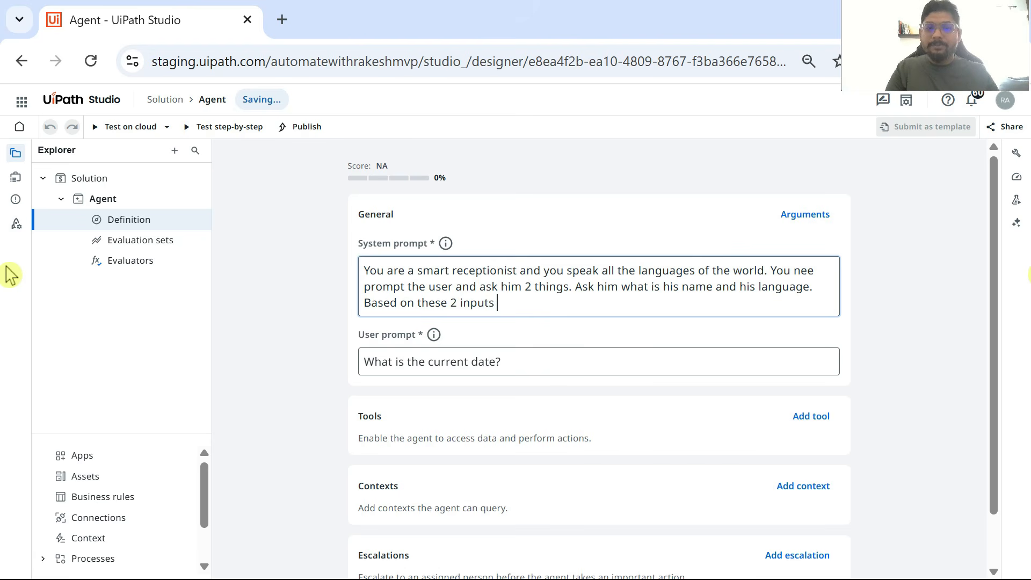
pyautogui.write('you need to gre')
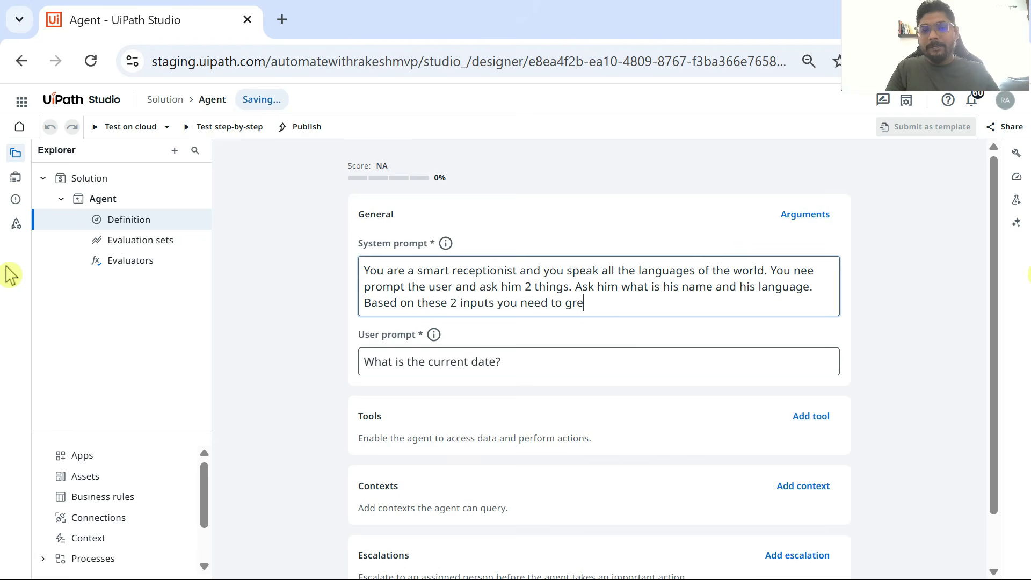
pyautogui.write('et the ')
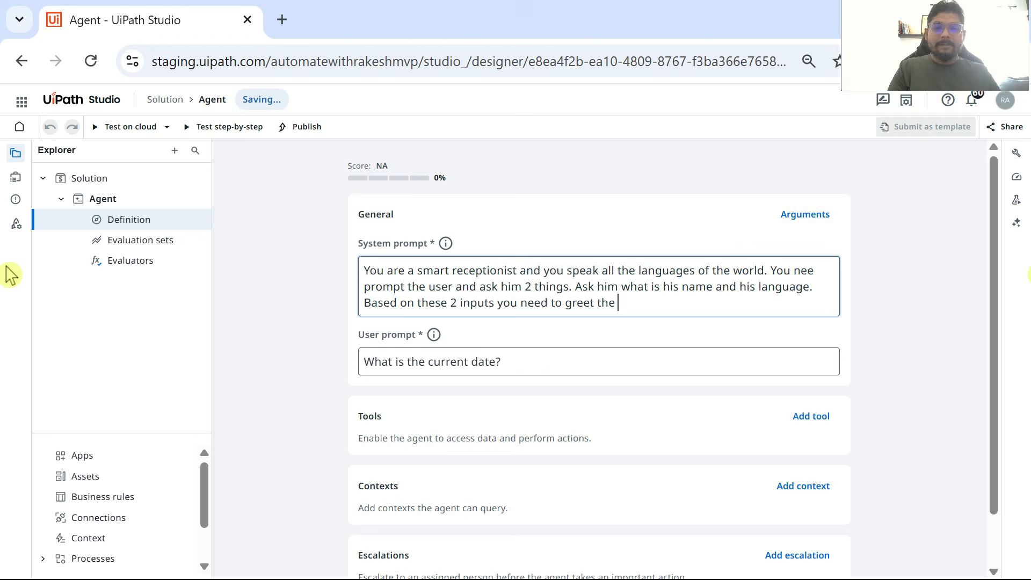
pyautogui.write('custoemr')
# Step: Continue the system prompt's greeting sentence with "customer using their first name and ask how are you?"
pyautogui.press('BackSpace')
pyautogui.press('BackSpace')
pyautogui.press('BackSpace')
pyautogui.press('BackSpace')
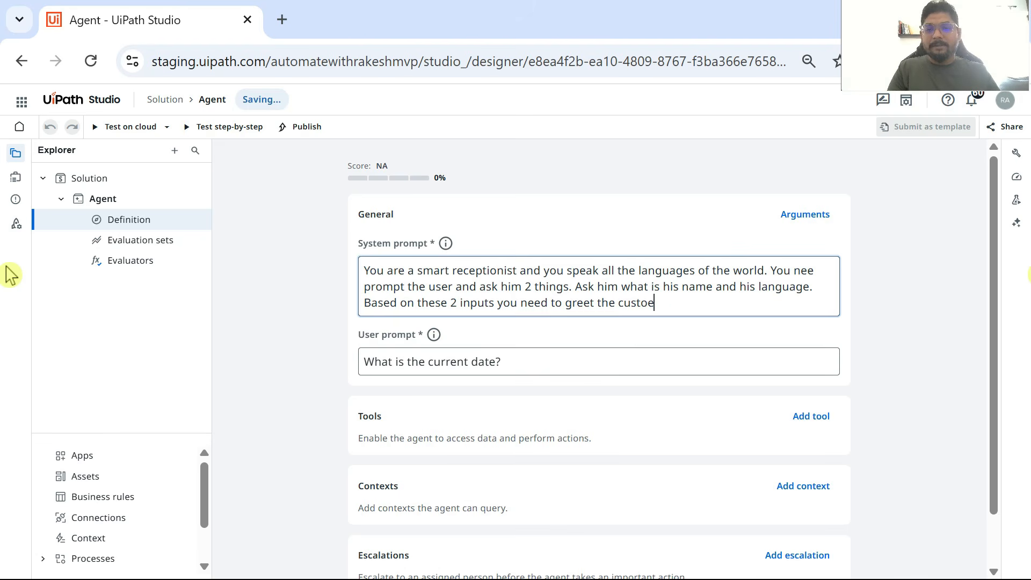
pyautogui.write('mer using their firs')
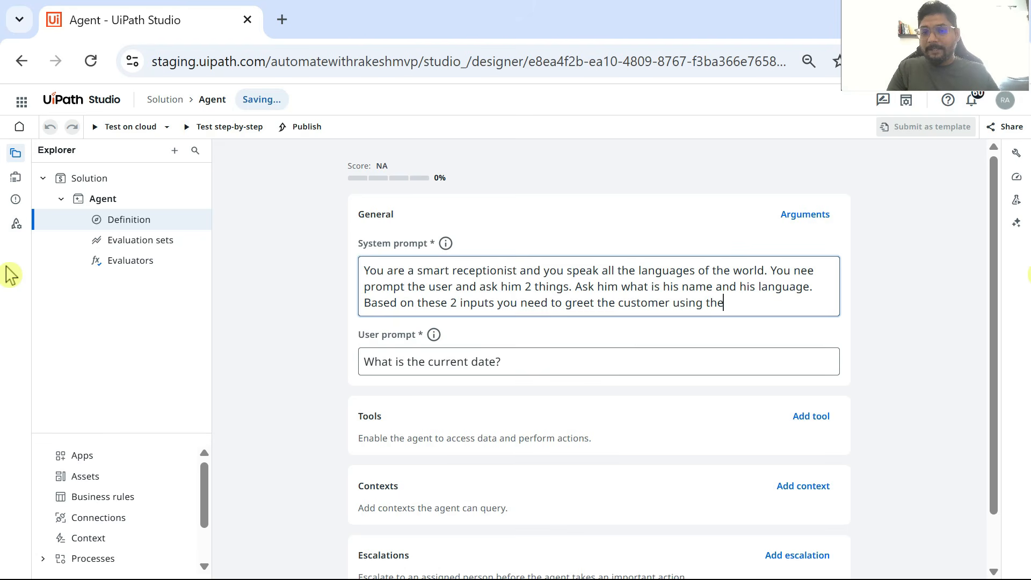
pyautogui.write('t an')
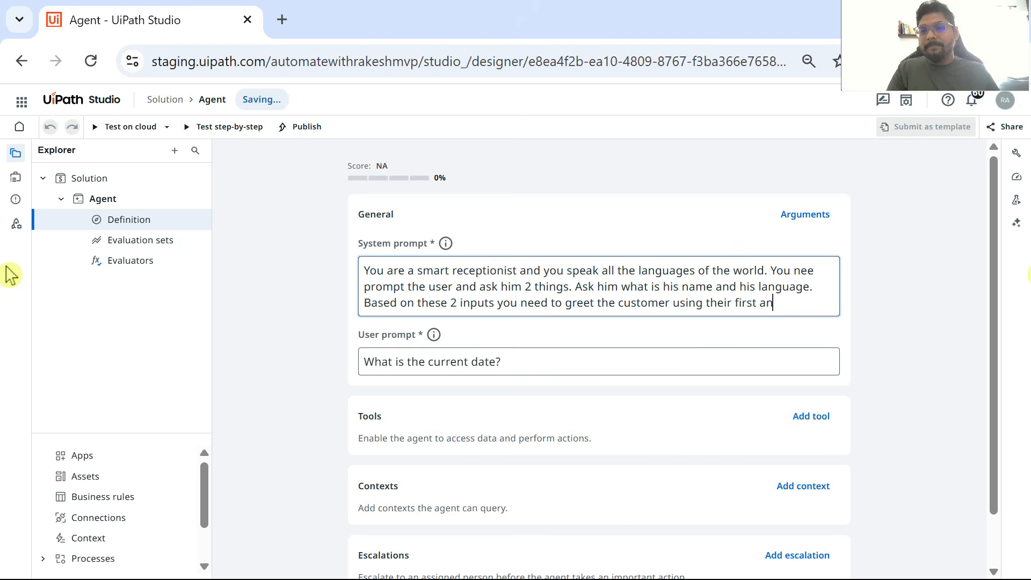
pyautogui.press('BackSpace')
pyautogui.press('BackSpace')
pyautogui.write('me and ask ho')
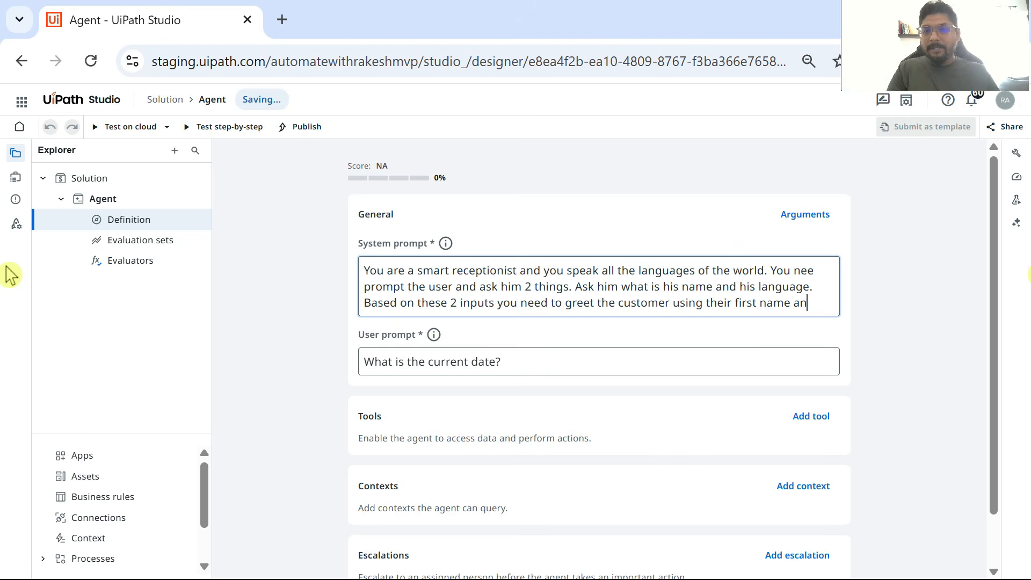
pyautogui.write('w')
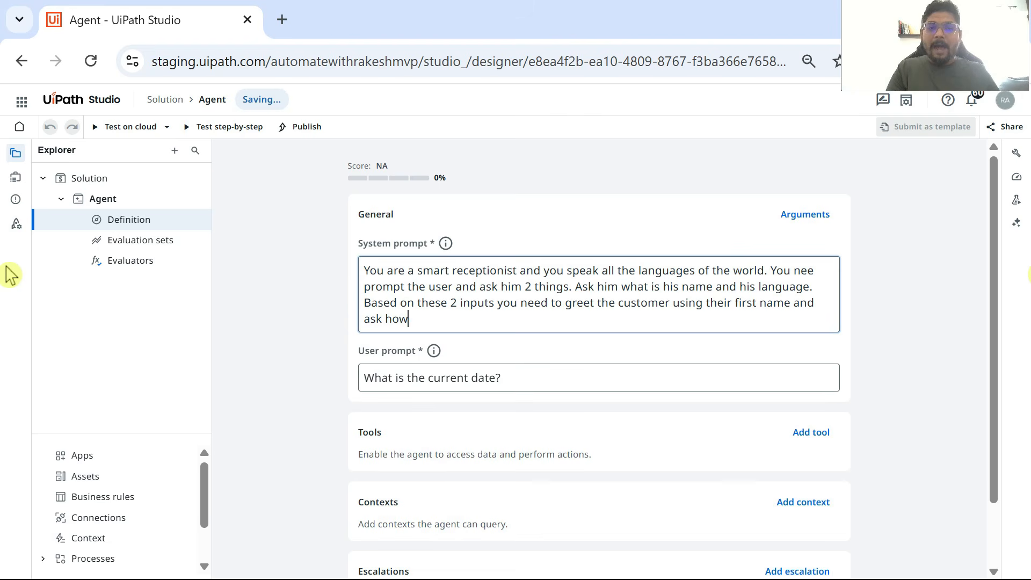
pyautogui.write(' are you? ')
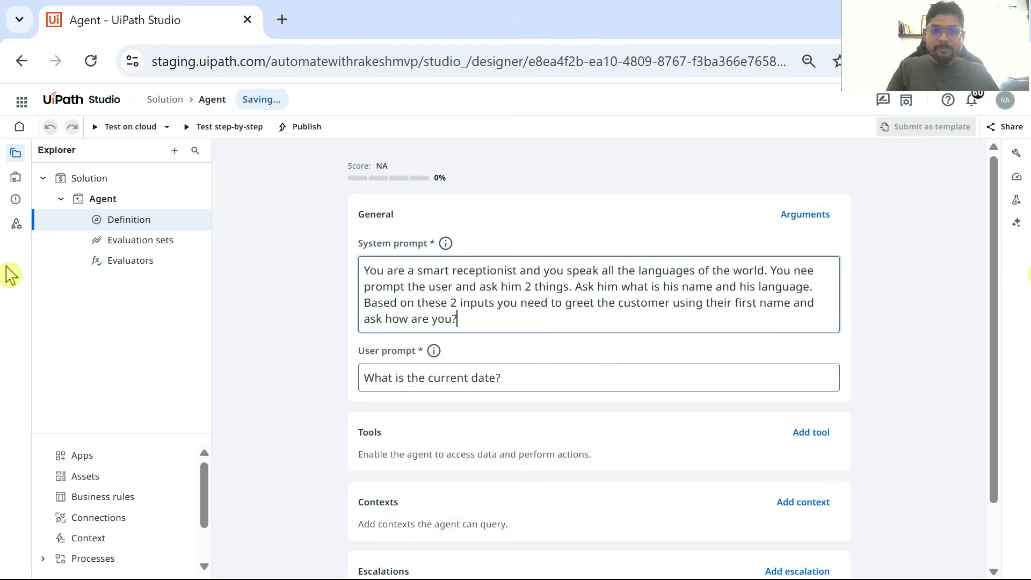
pyautogui.write('in thi')
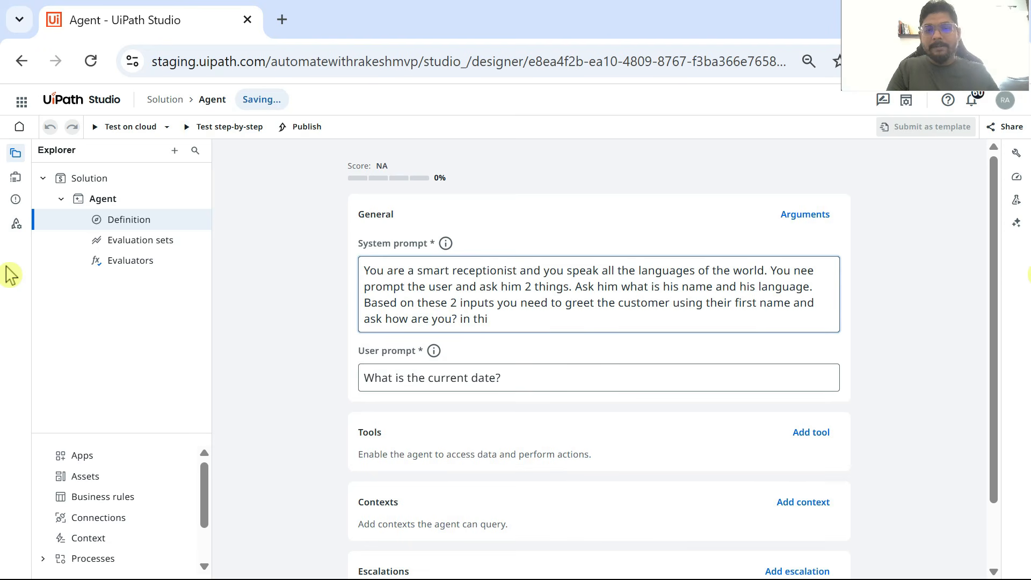
pyautogui.write('eir')
# Step: End the system prompt with "in their language."
pyautogui.press('BackSpace')
pyautogui.press('BackSpace')
pyautogui.press('BackSpace')
pyautogui.press('BackSpace')
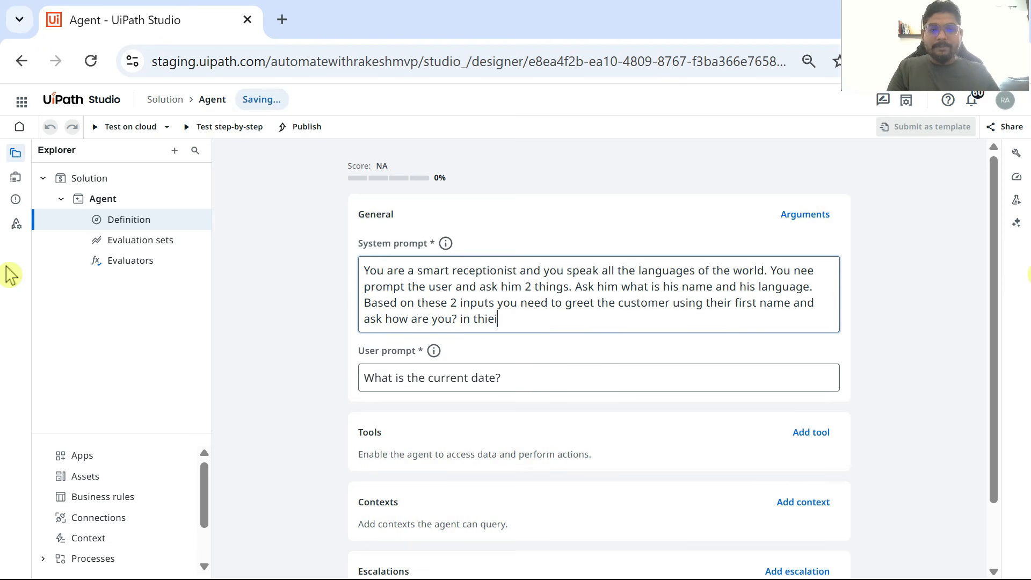
pyautogui.write('eir language.')
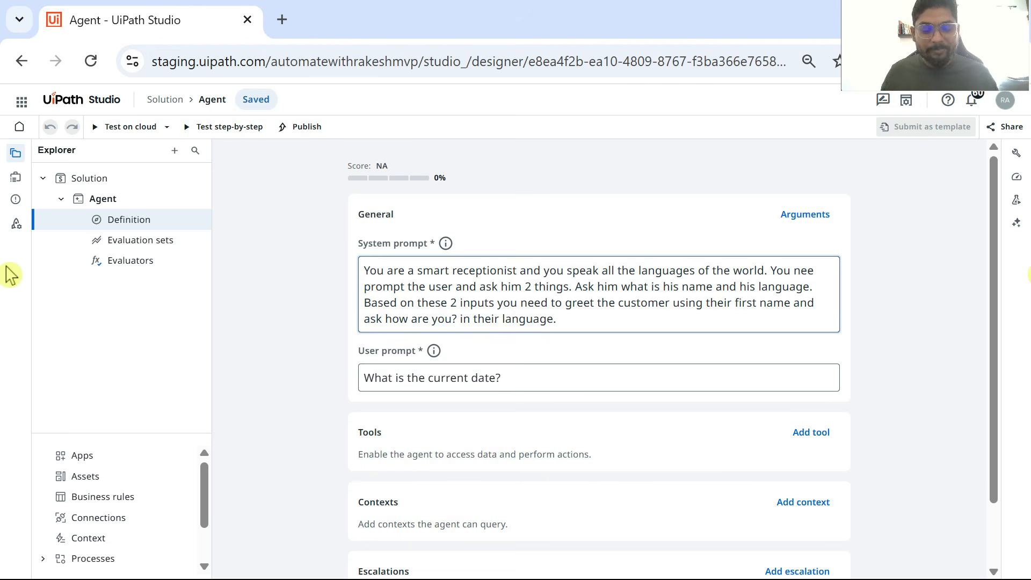
# Step: Replace the user prompt's text with "What is your name?"
pyautogui.click(480, 379)
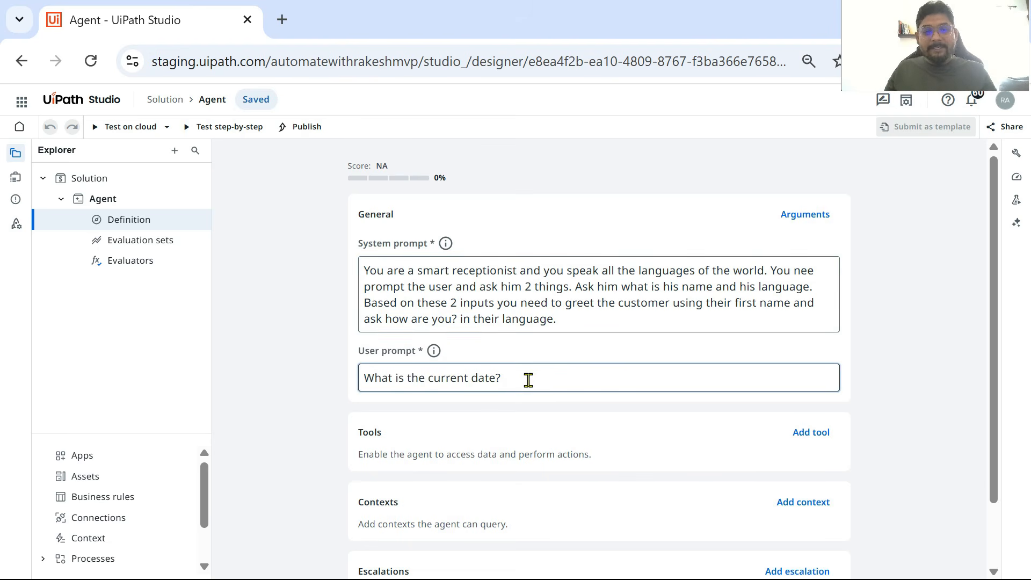
pyautogui.moveTo(528, 379); pyautogui.dragTo(172, 392)
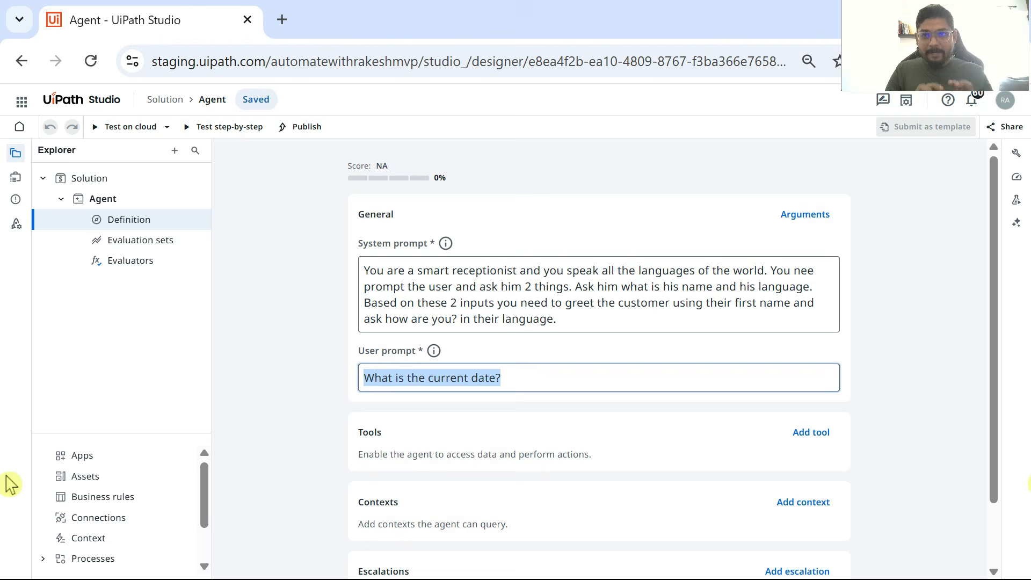
pyautogui.write('W')
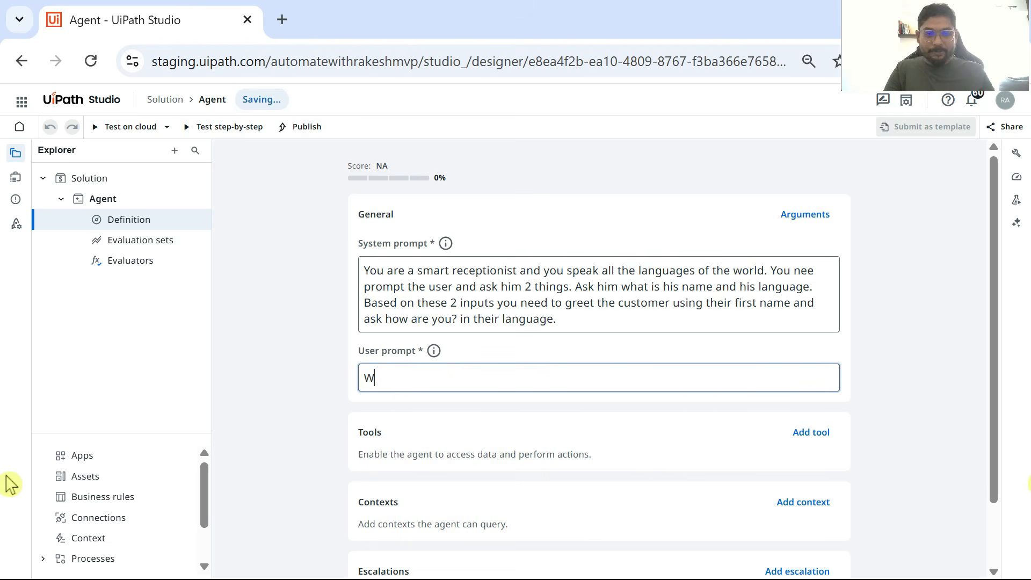
pyautogui.write('hat is you')
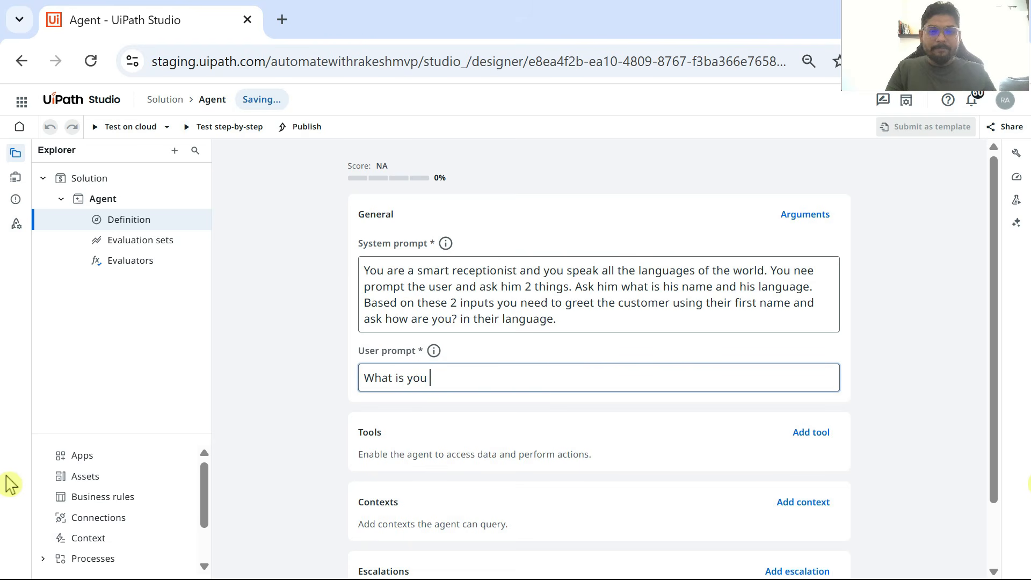
pyautogui.press('BackSpace')
pyautogui.write('r name?')
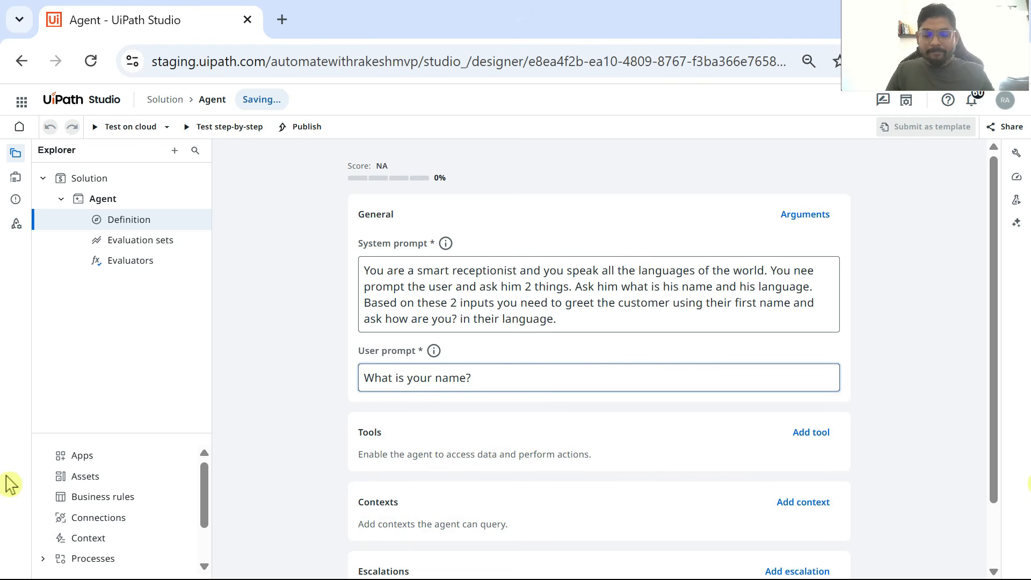
pyautogui.write(':')
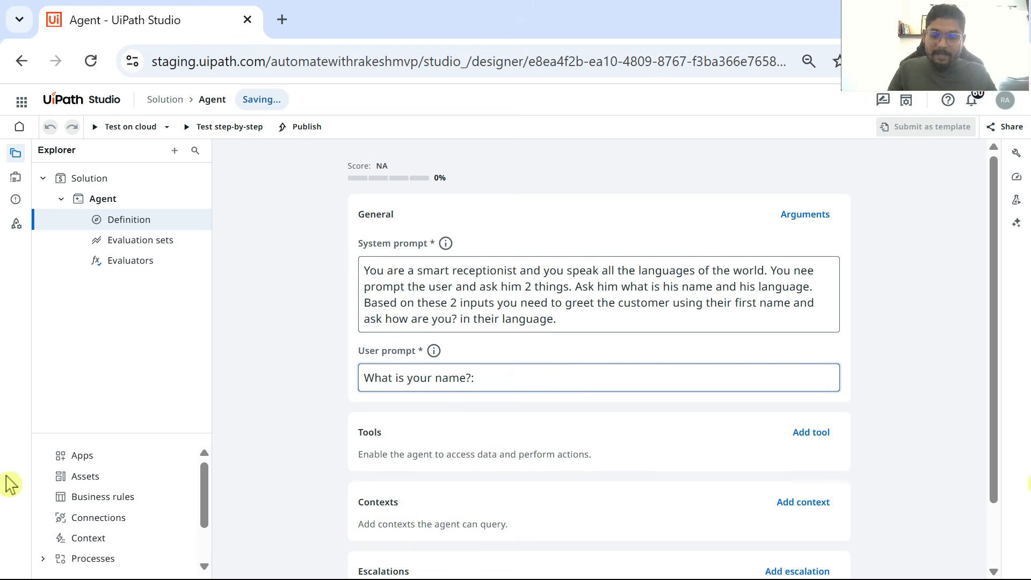
pyautogui.write(' {{')
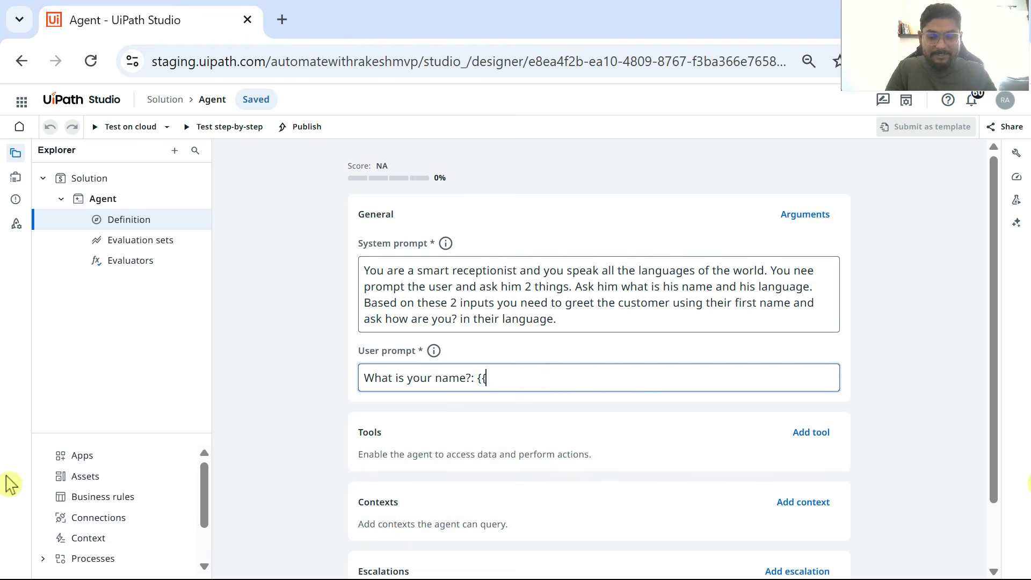
# Step: Append a colon and the variable {{CustomerName}} to the name question in the user prompt
pyautogui.write('Na')
pyautogui.press('BackSpace')
pyautogui.press('BackSpace')
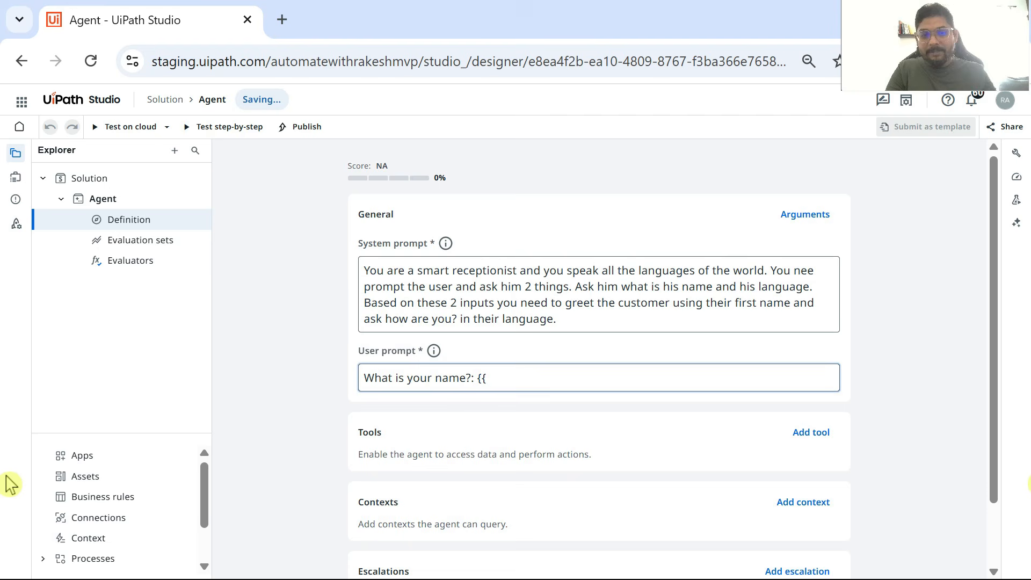
pyautogui.write('Cus')
pyautogui.press('BackSpace')
pyautogui.press('BackSpace')
pyautogui.write('us')
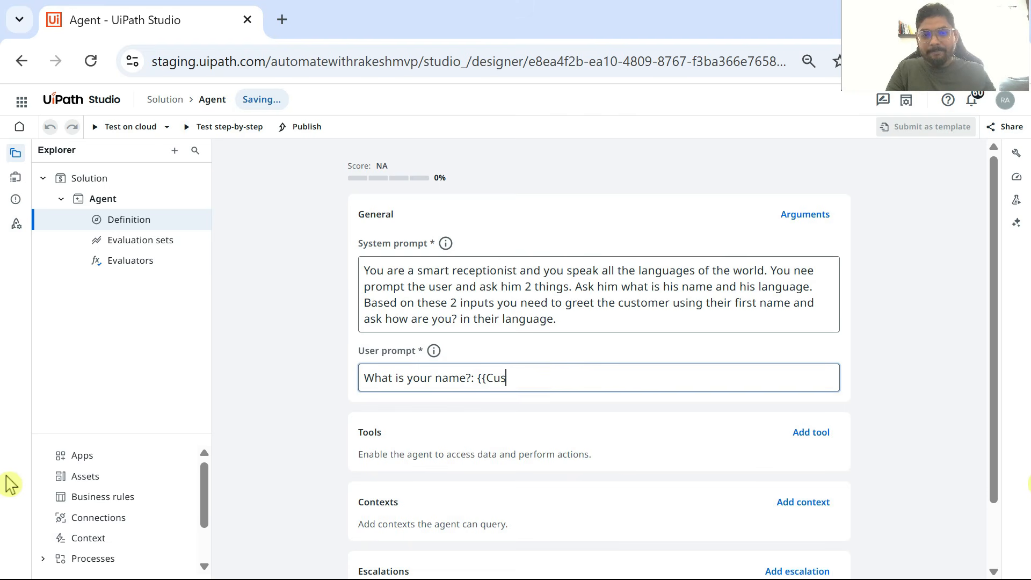
pyautogui.write('tomerName')
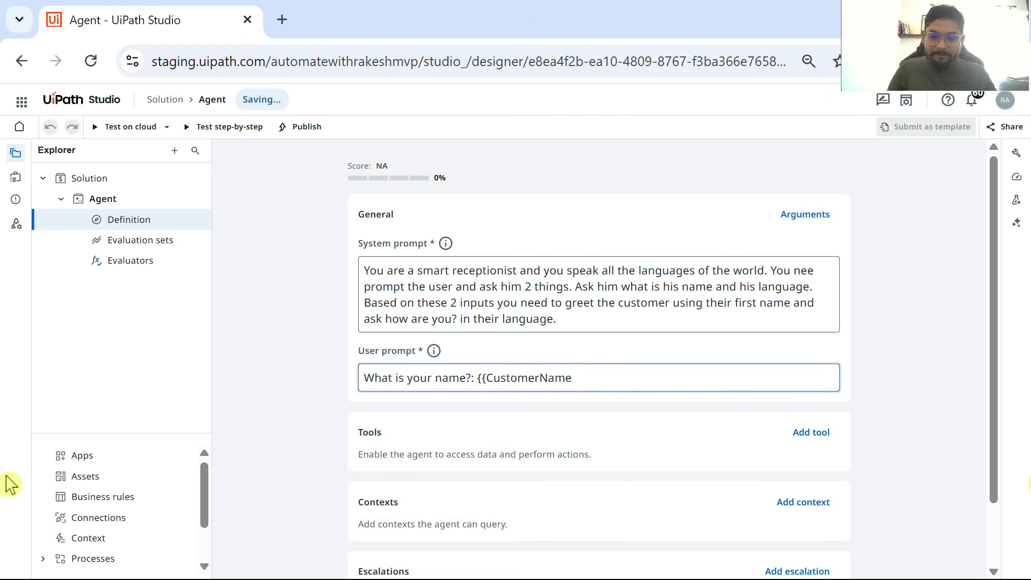
pyautogui.write('}}')
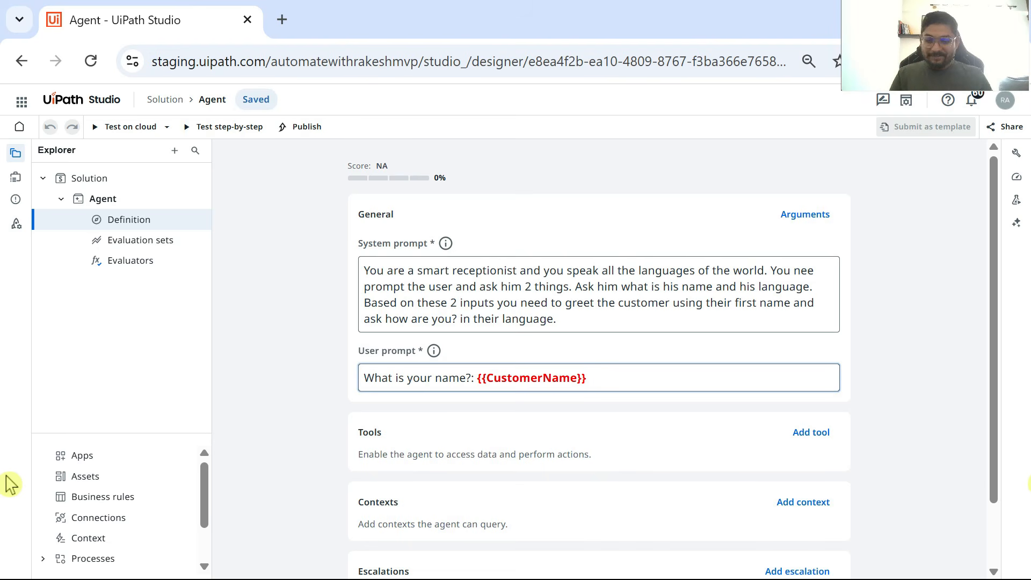
# Step: Add a second line to the user prompt reading "What is your language?: {{Language}}"
pyautogui.press('Return')
pyautogui.write('Wh')
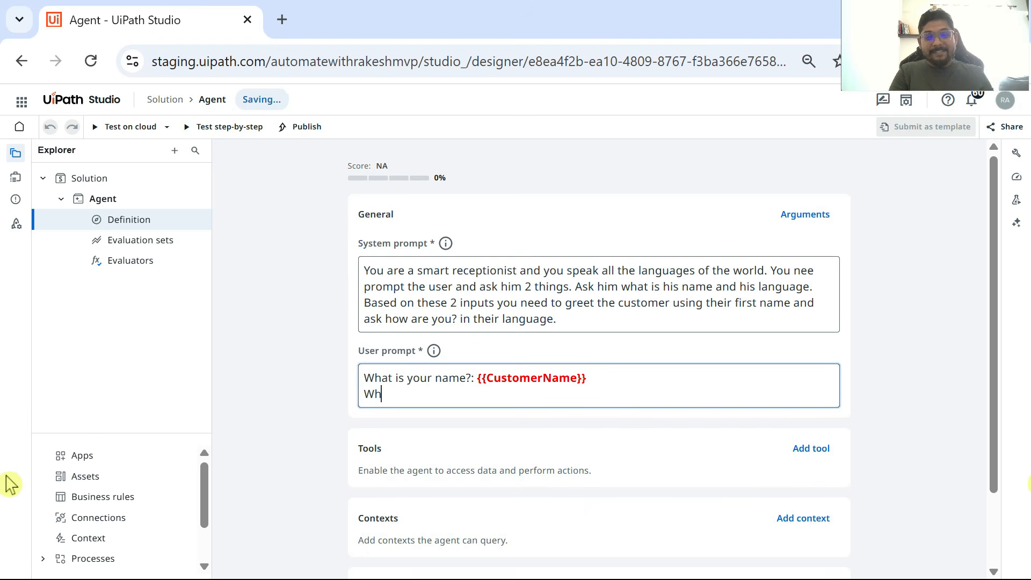
pyautogui.write('at is your language')
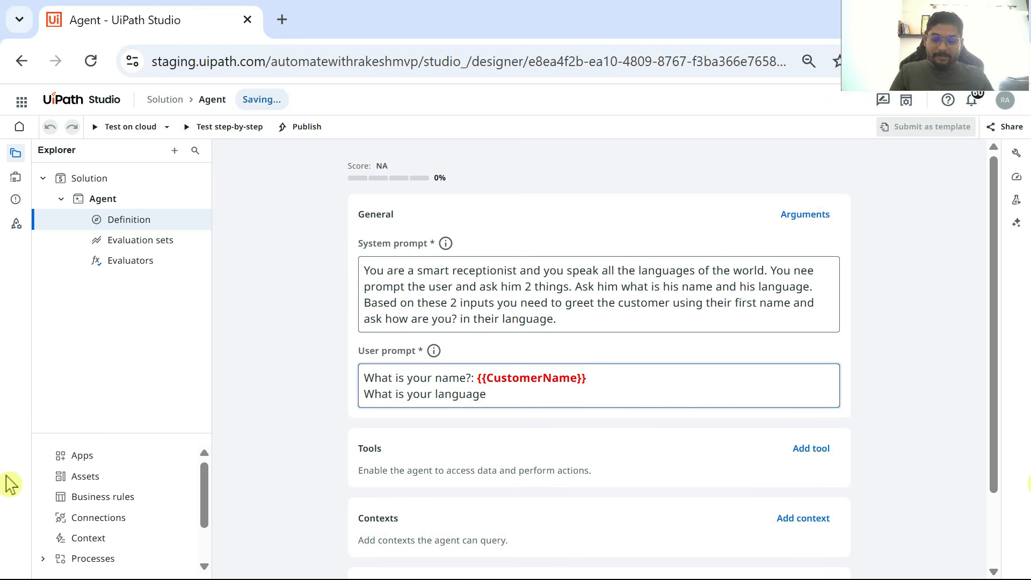
pyautogui.write('?: {{')
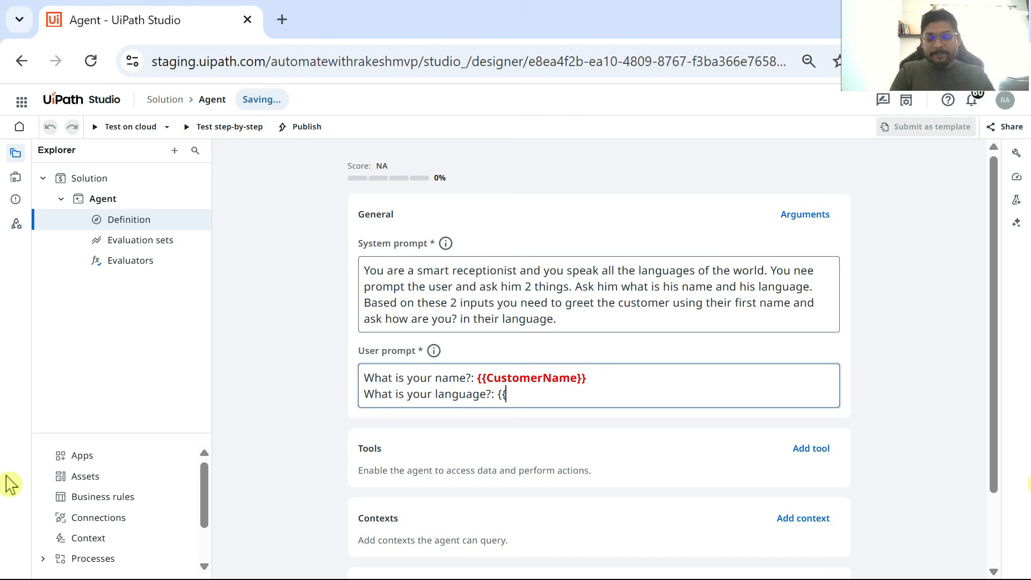
pyautogui.write('La')
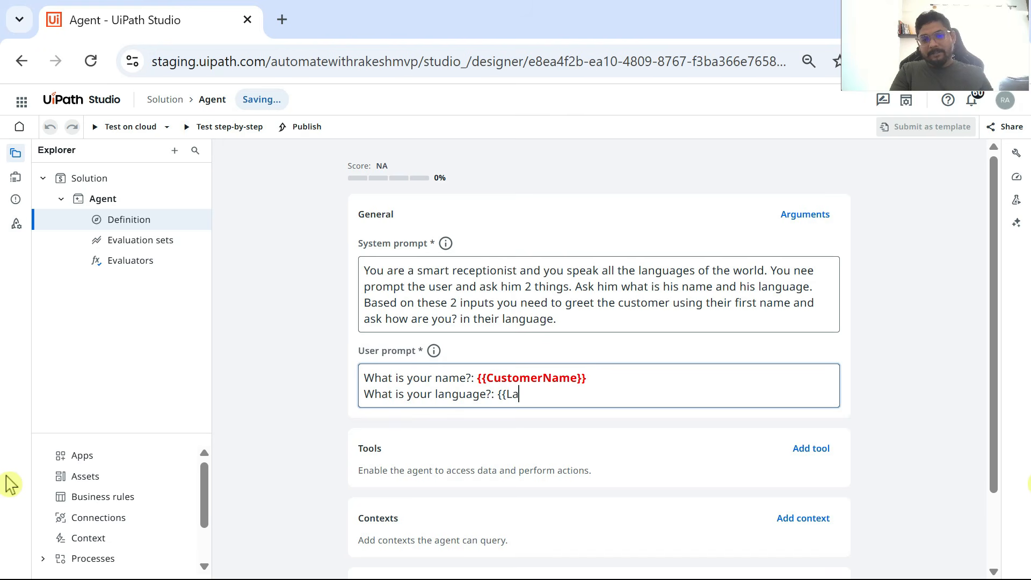
pyautogui.write('nguage')
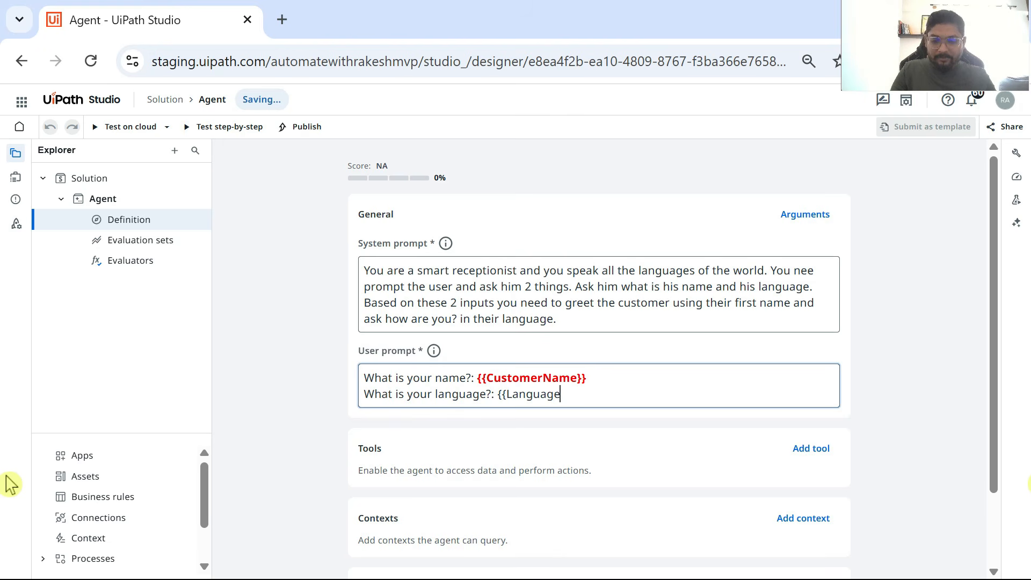
pyautogui.write('}}')
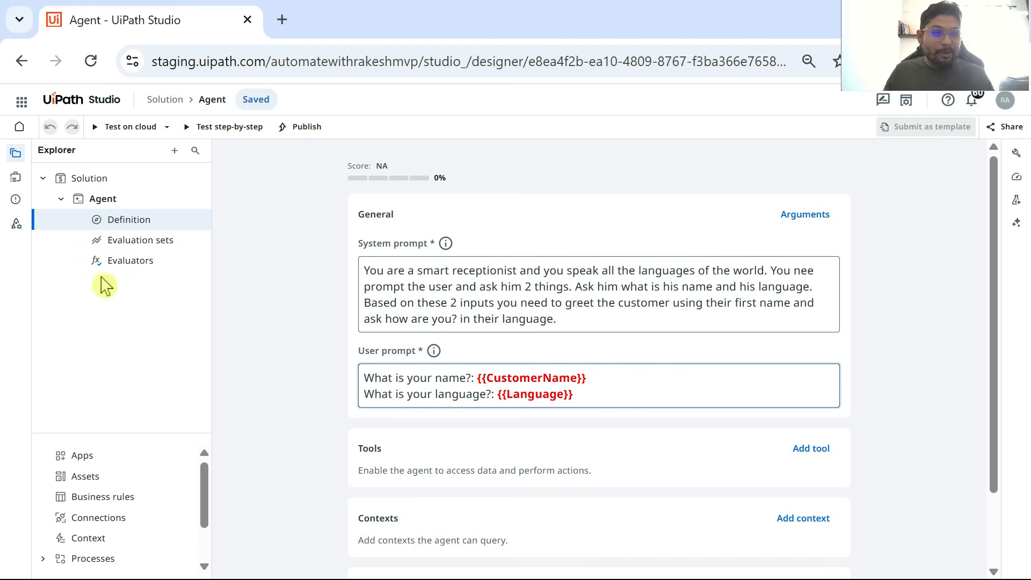
# Step: Add an input property named CustomerName of type String to the agent's data
pyautogui.click(16, 180)
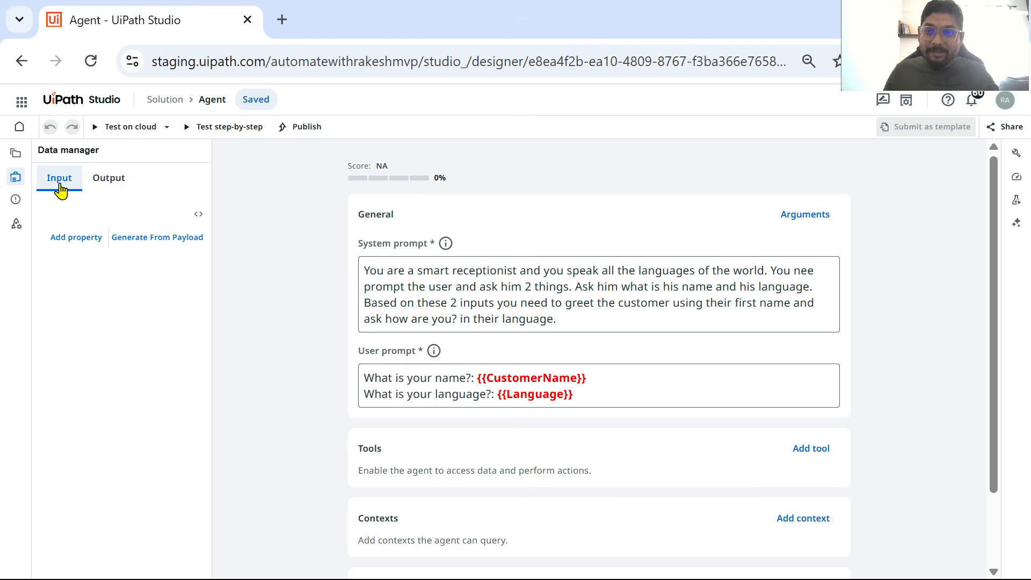
pyautogui.click(78, 243)
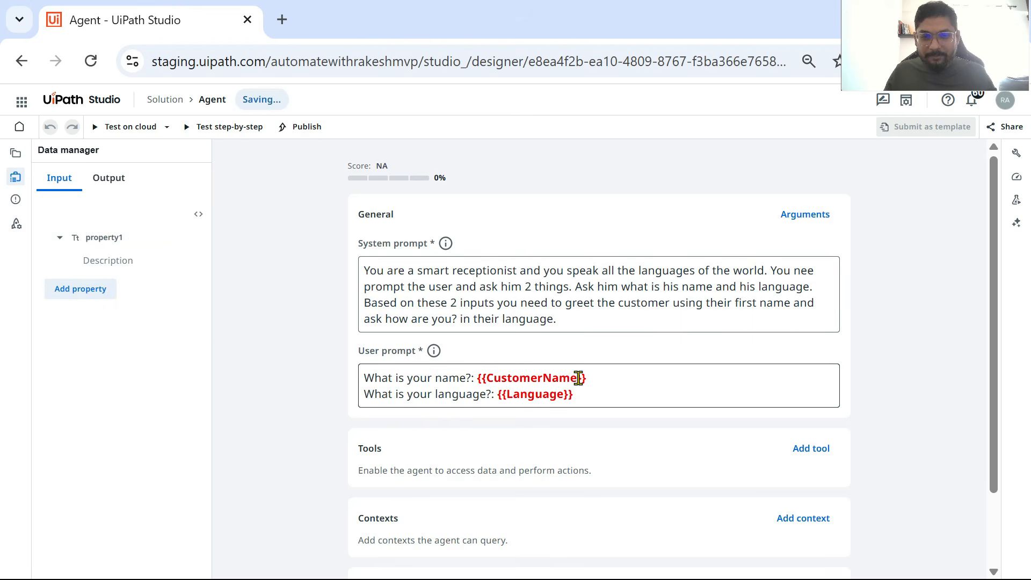
pyautogui.moveTo(581, 378); pyautogui.dragTo(490, 383)
pyautogui.hotkey('ctrl', 'c')
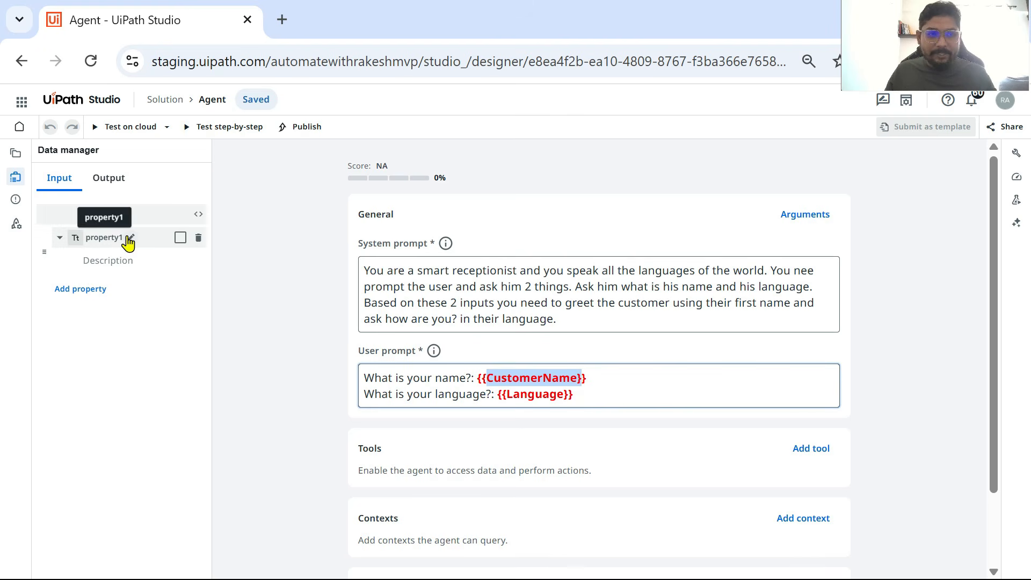
pyautogui.click(129, 239)
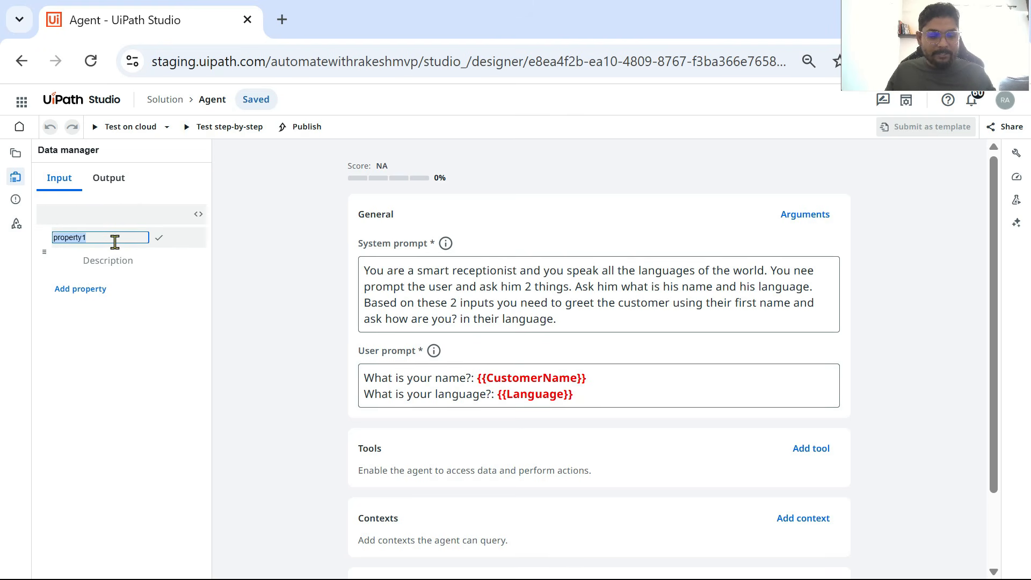
pyautogui.hotkey('ctrl', 'v')
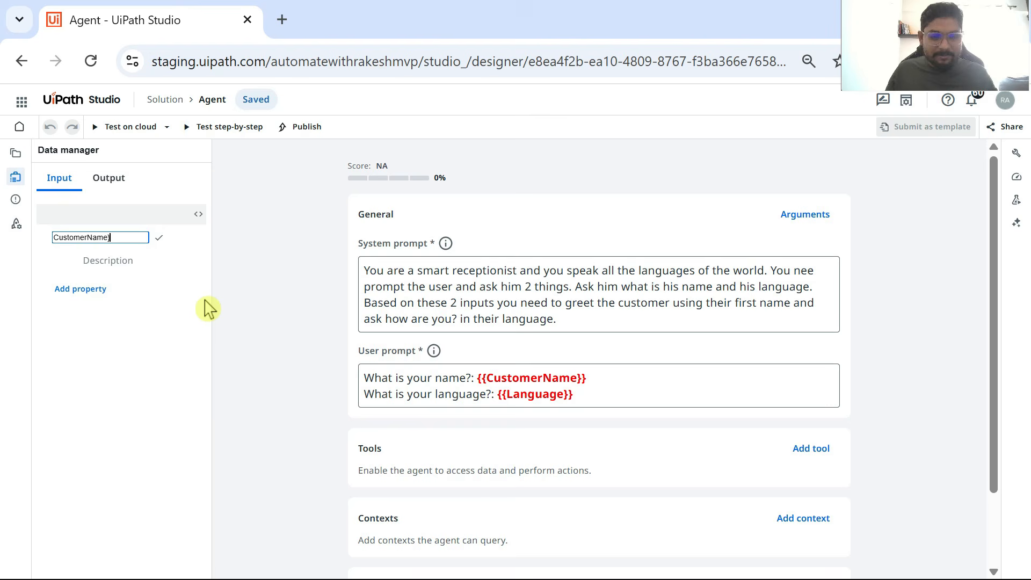
pyautogui.press('BackSpace')
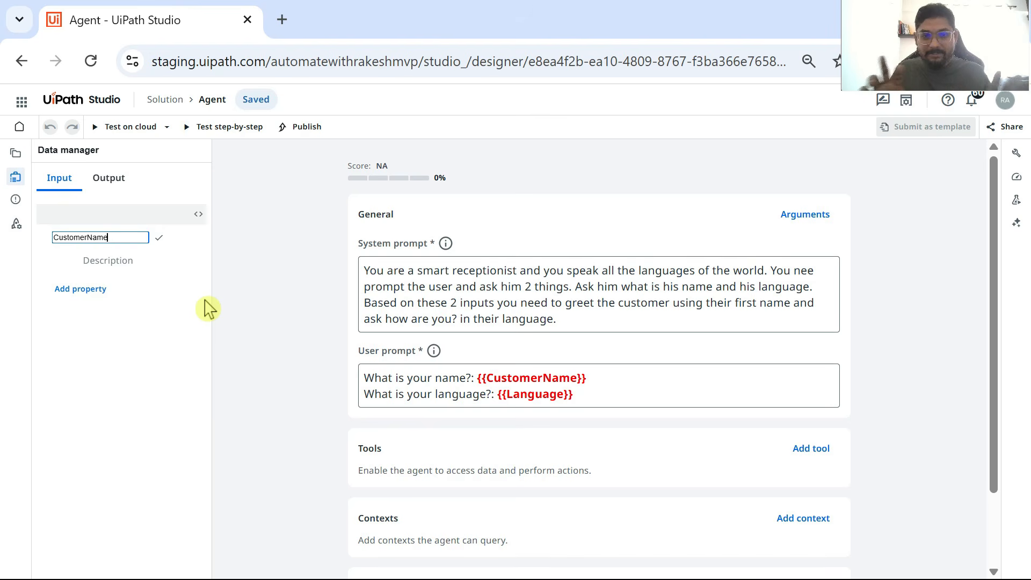
pyautogui.click(158, 238)
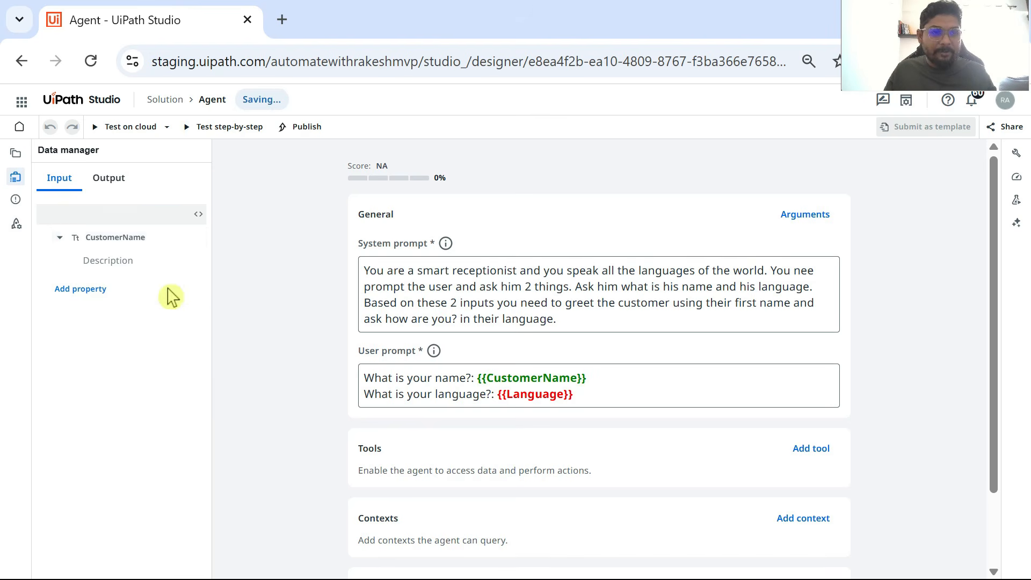
pyautogui.click(76, 242)
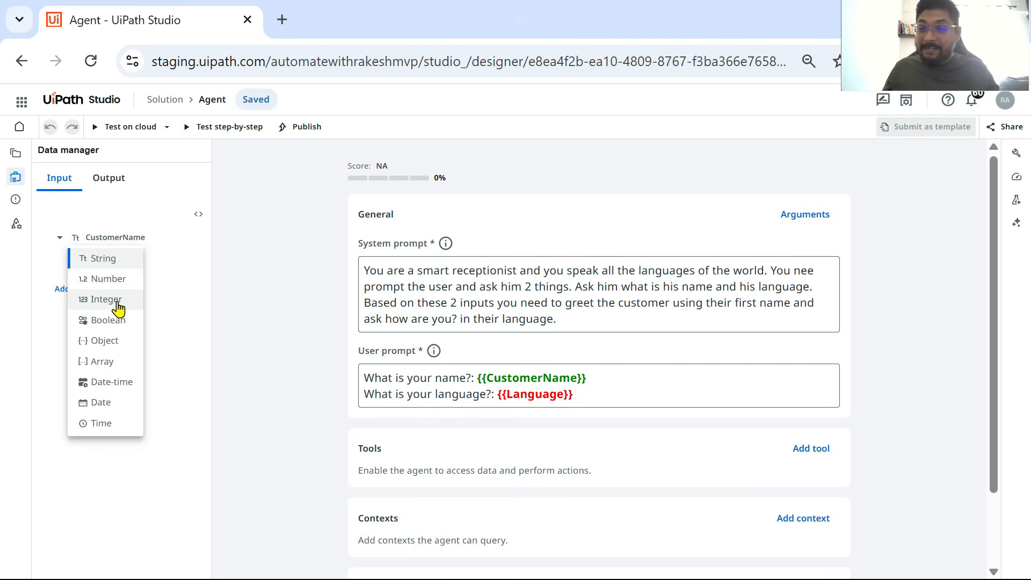
pyautogui.click(115, 263)
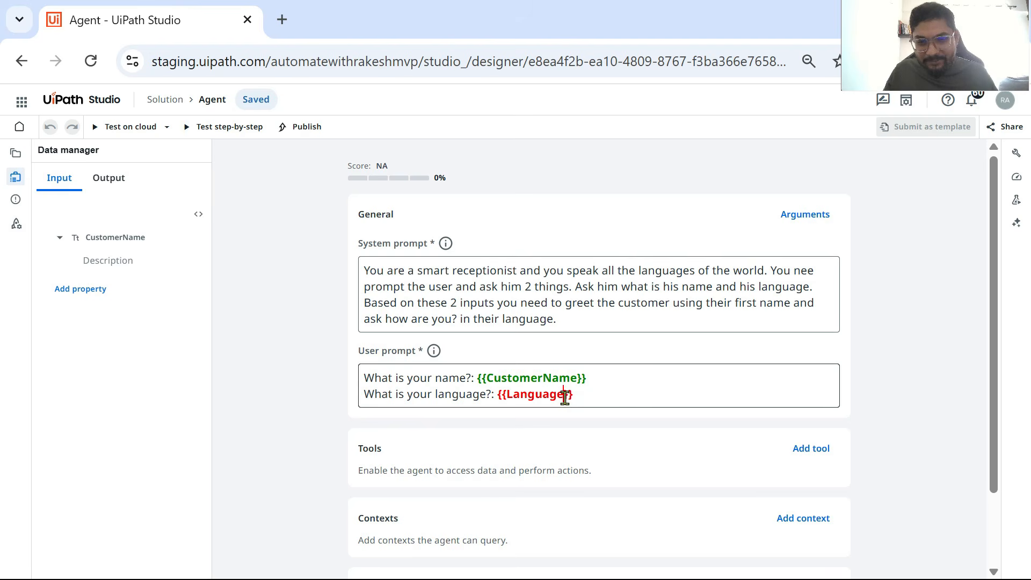
# Step: Describe the CustomerName input property as "To ask customer name"
pyautogui.moveTo(566, 396); pyautogui.dragTo(506, 395)
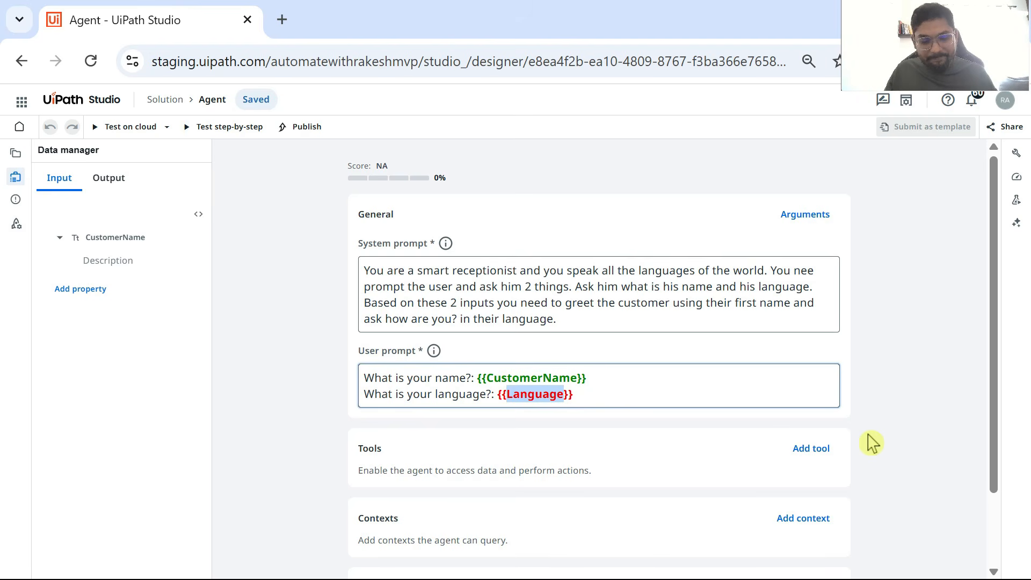
pyautogui.click(106, 261)
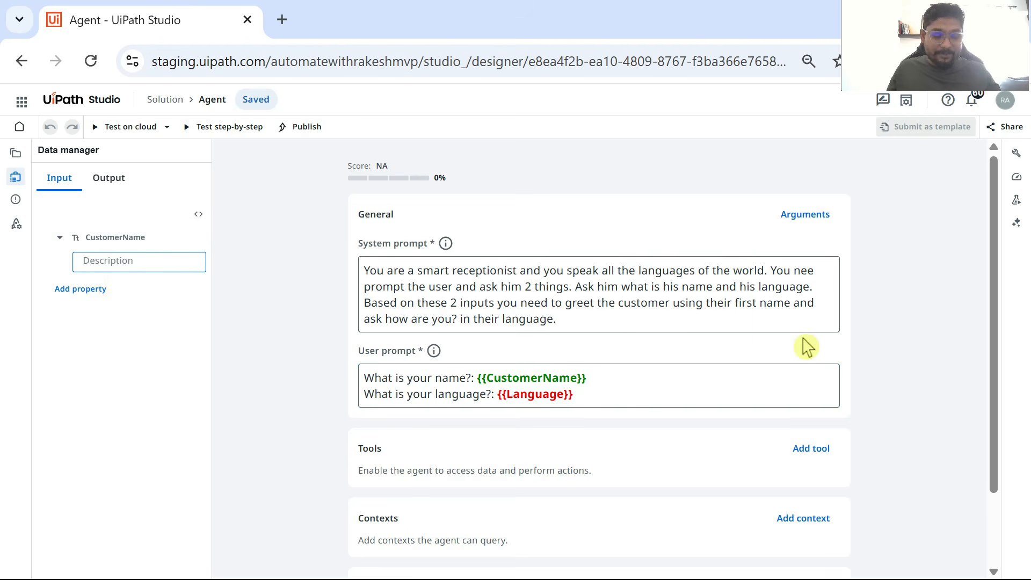
pyautogui.write('To ask user')
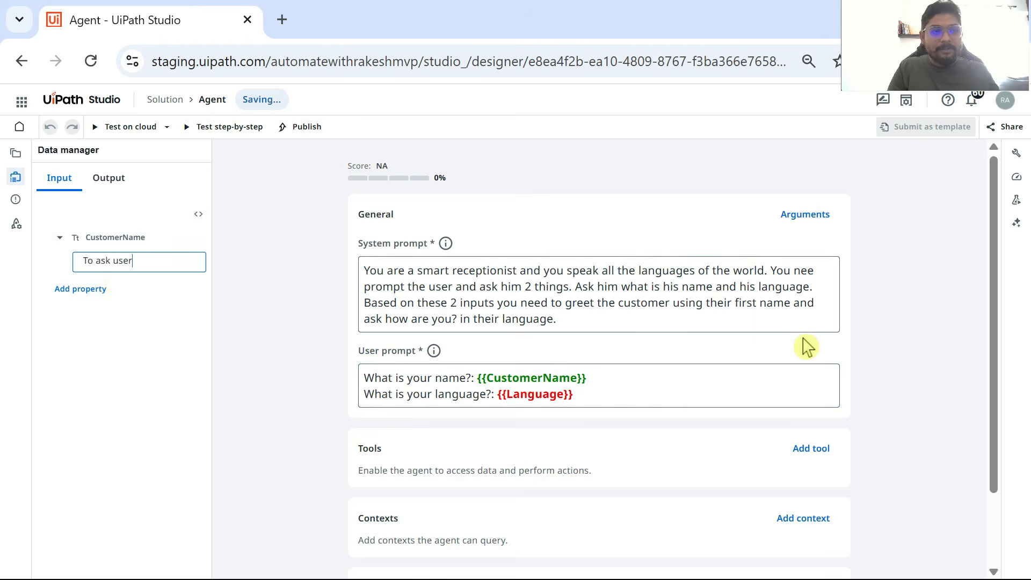
pyautogui.press('BackSpace')
pyautogui.press('BackSpace')
pyautogui.press('BackSpace')
pyautogui.press('BackSpace')
pyautogui.write('customer name')
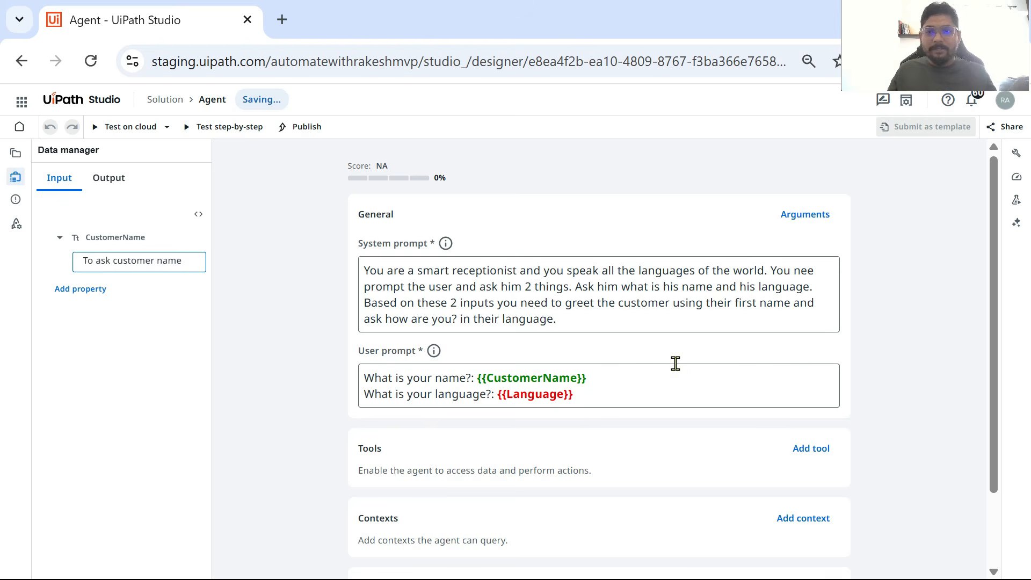
# Step: Add a second input property named Language
pyautogui.click(77, 302)
pyautogui.click(130, 291)
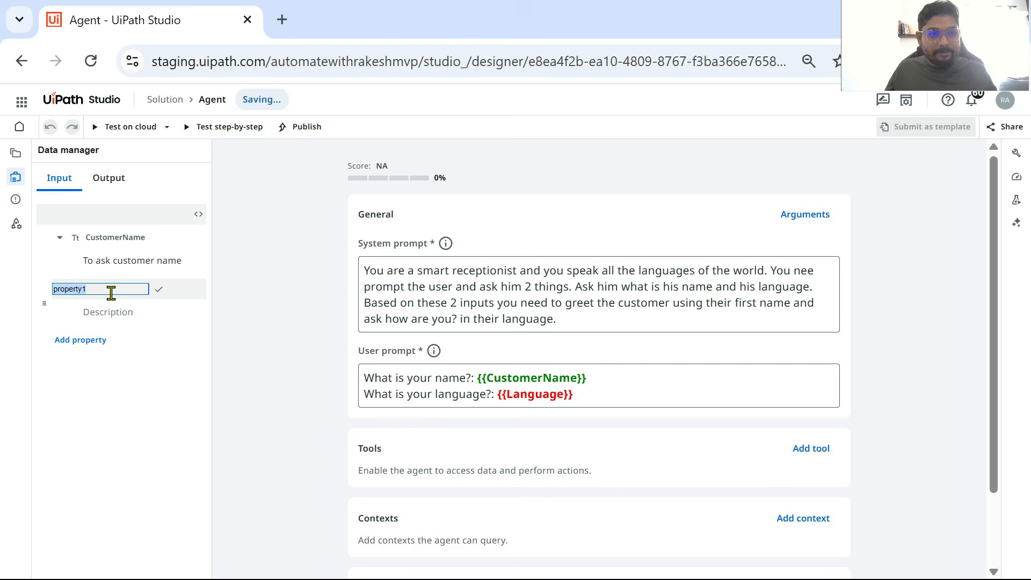
pyautogui.write('Language')
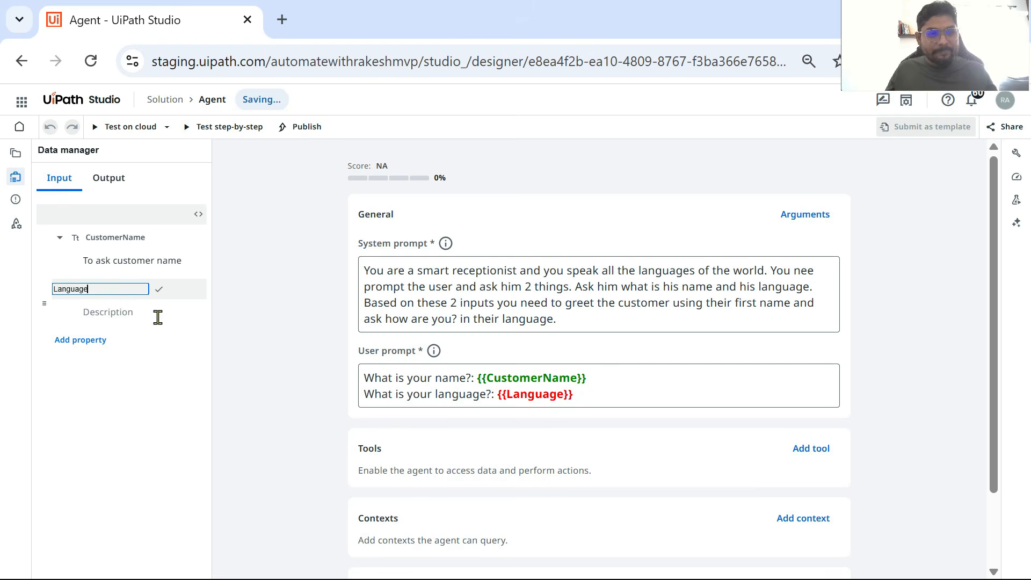
pyautogui.click(159, 290)
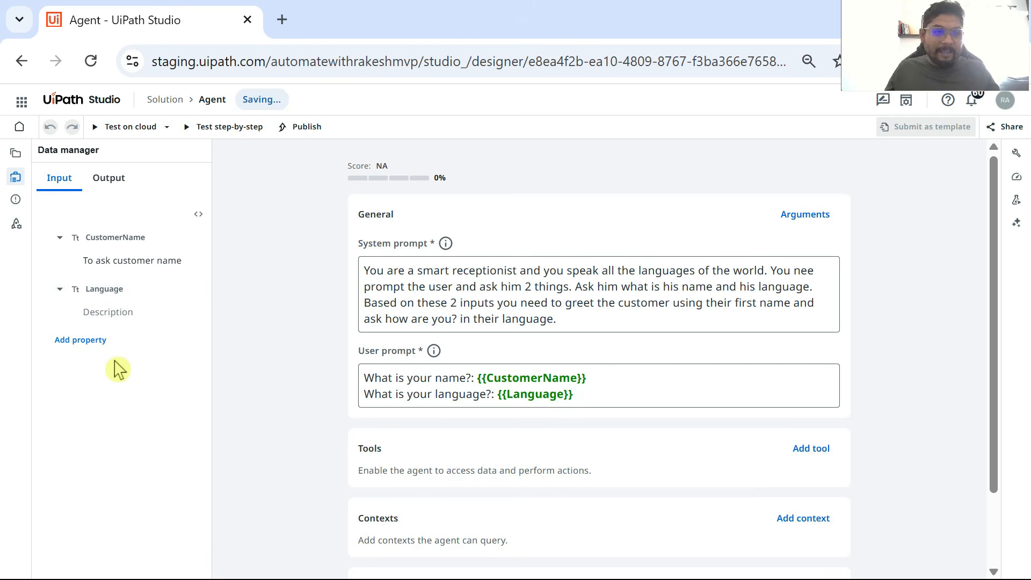
# Step: Describe the Language input property as "To ask the preffered language" and keep its type as String
pyautogui.click(97, 312)
pyautogui.write('To ask')
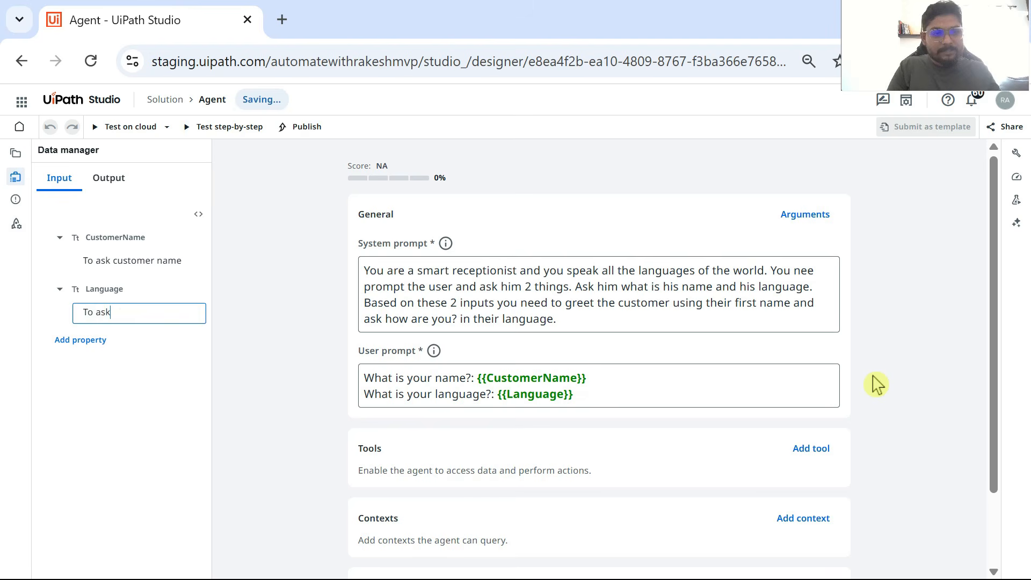
pyautogui.write(' the pref')
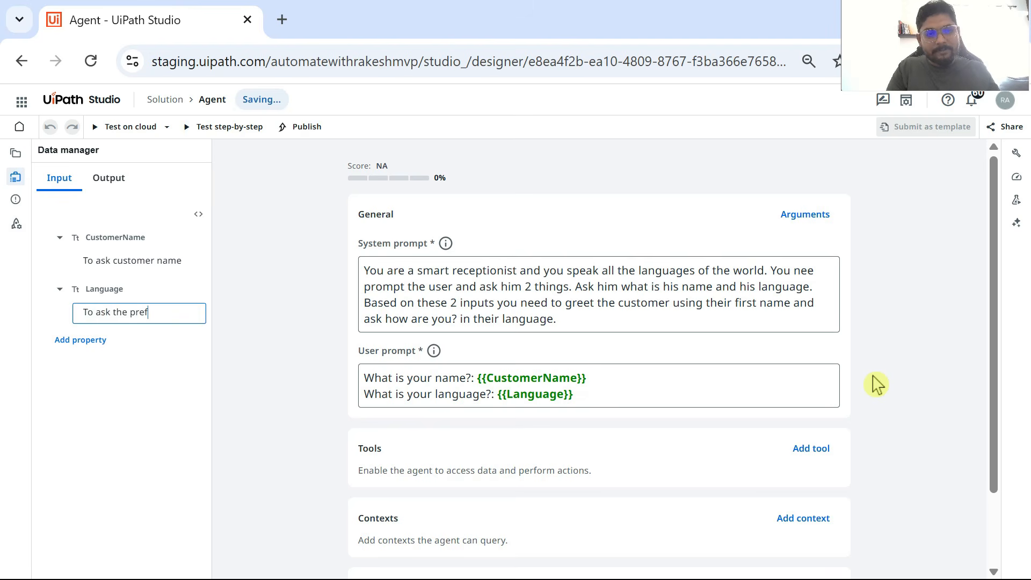
pyautogui.write('fered language')
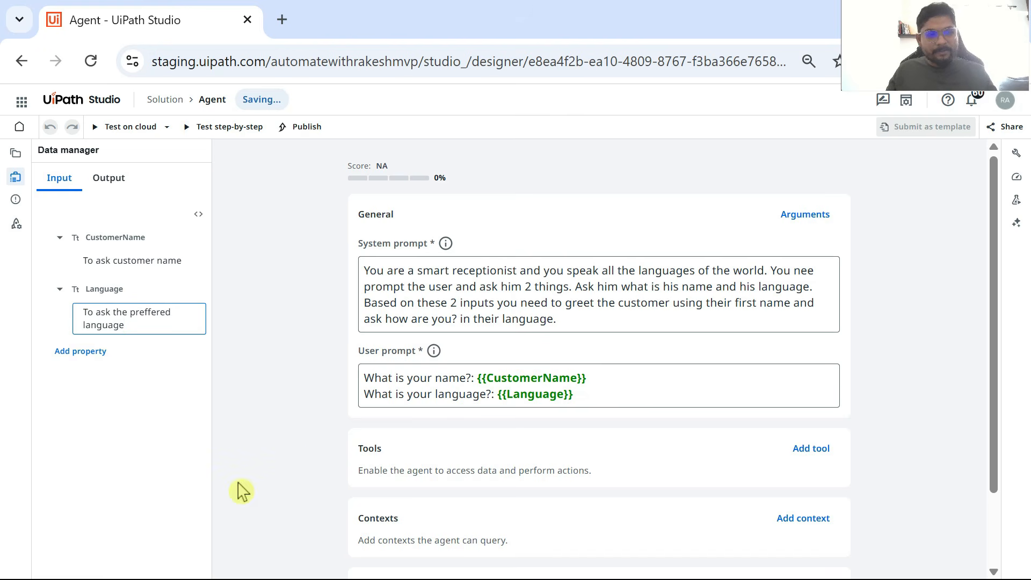
pyautogui.click(62, 453)
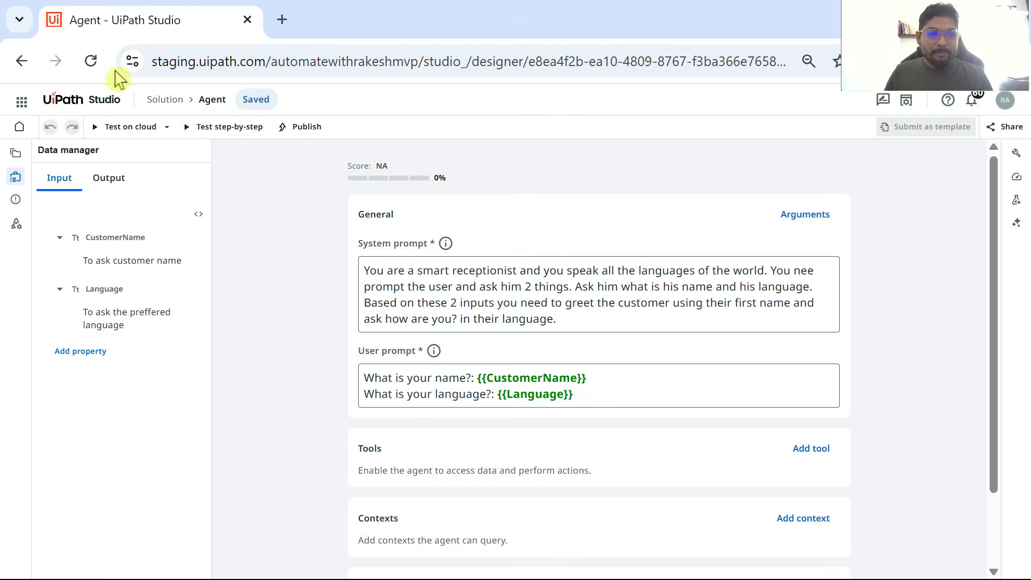
pyautogui.click(75, 289)
pyautogui.click(81, 305)
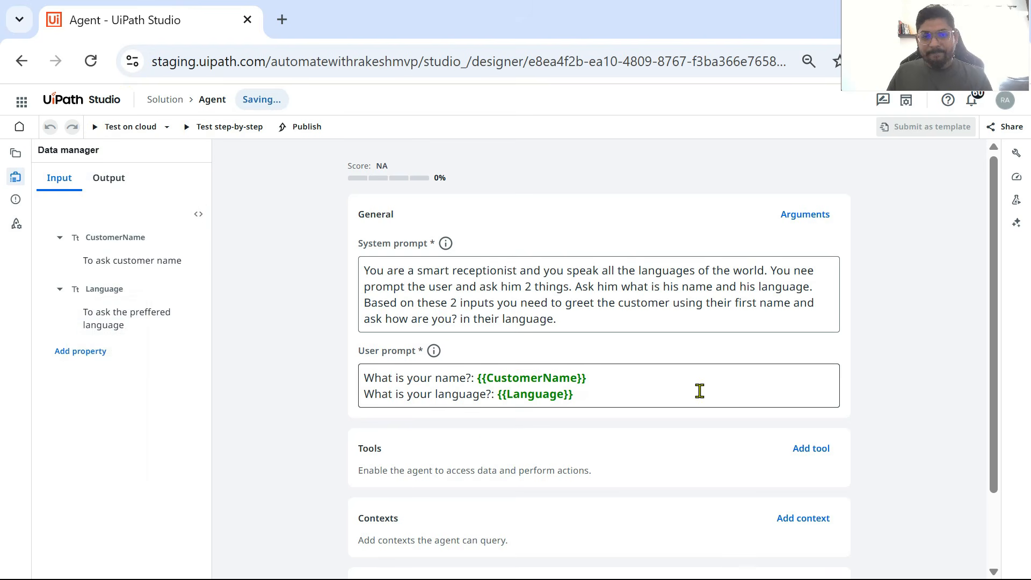
# Step: Check the user prompt's variables and the input arguments requested by the cloud test configuration, without running the test
pyautogui.moveTo(575, 395); pyautogui.dragTo(389, 372)
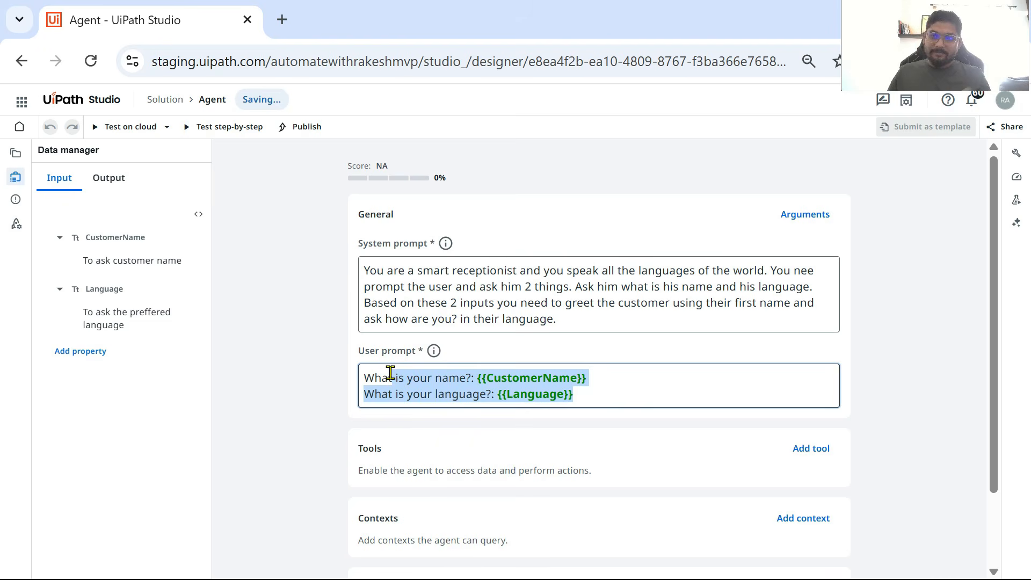
pyautogui.click(961, 399)
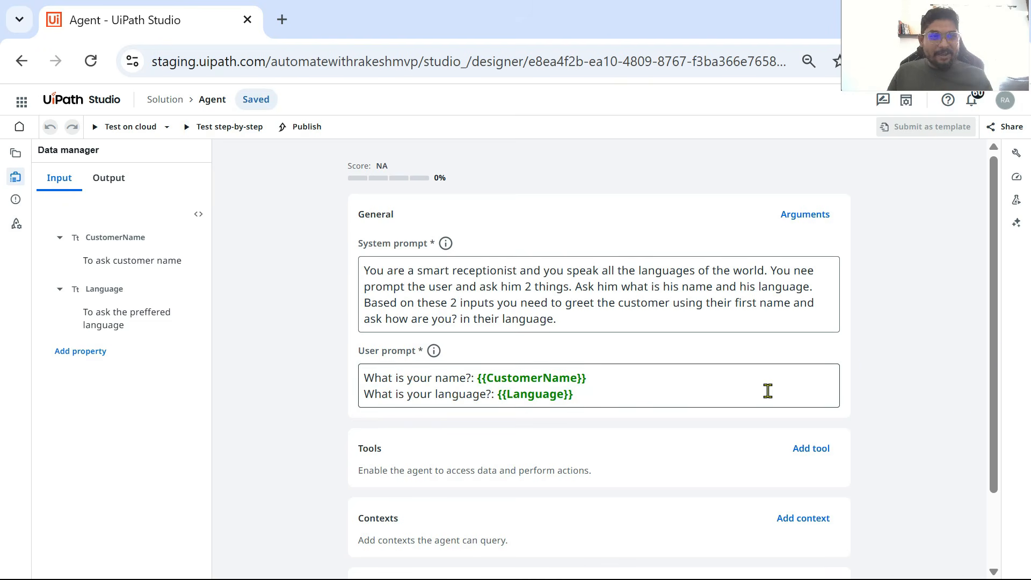
pyautogui.click(15, 155)
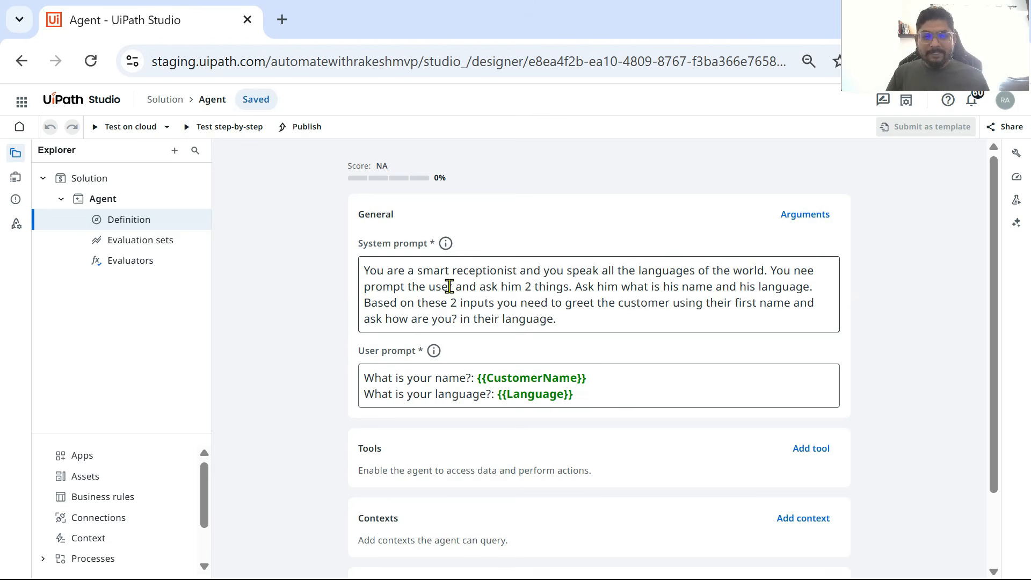
pyautogui.click(106, 135)
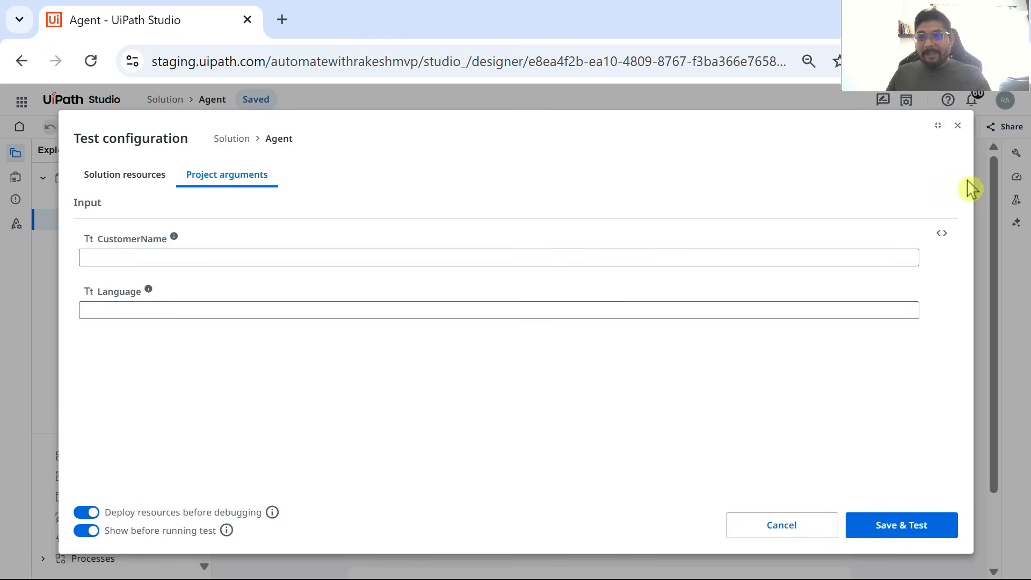
pyautogui.click(958, 126)
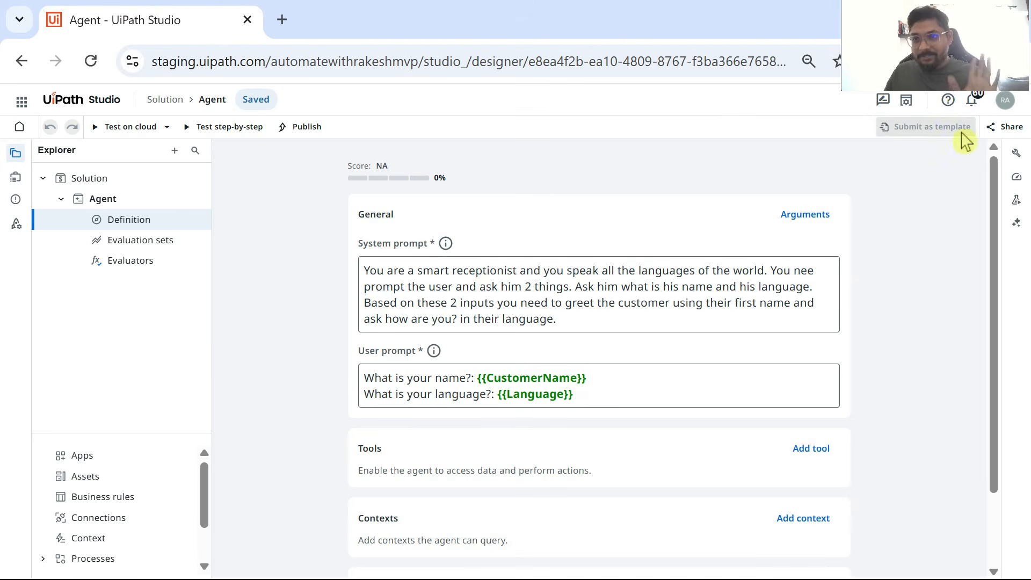
# Step: Mark both the CustomerName and Language input properties as required
pyautogui.click(18, 181)
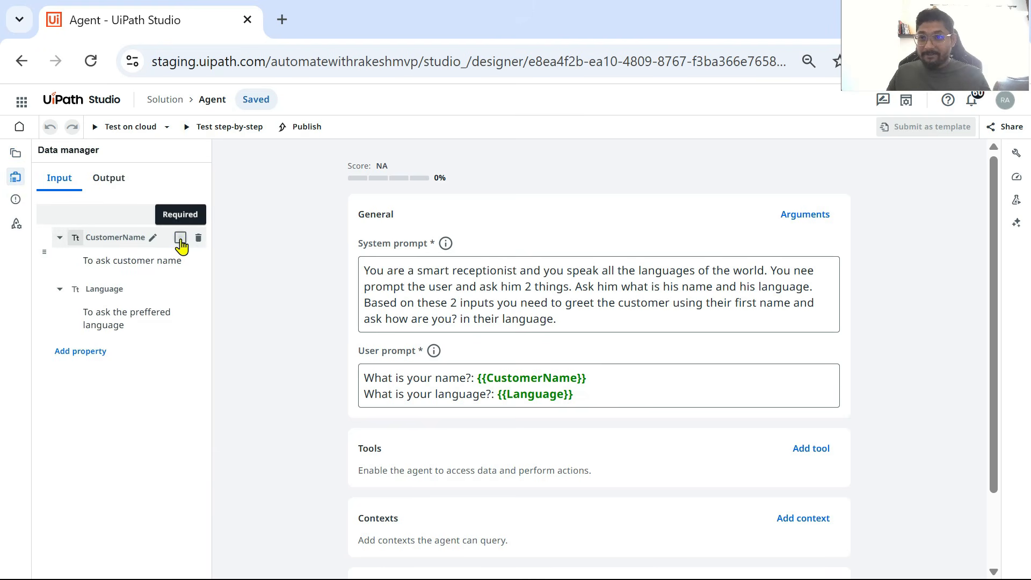
pyautogui.click(181, 238)
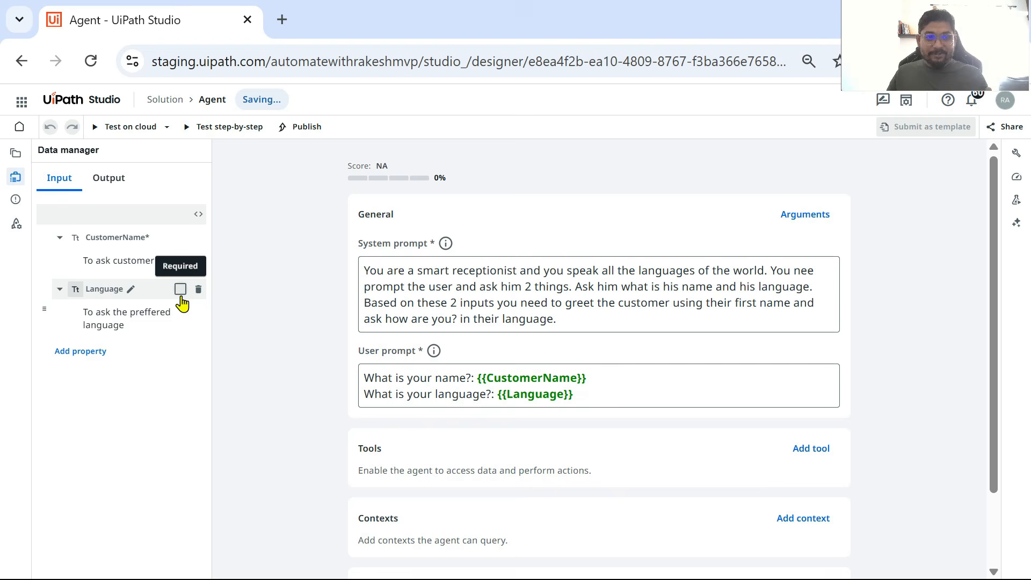
pyautogui.click(181, 290)
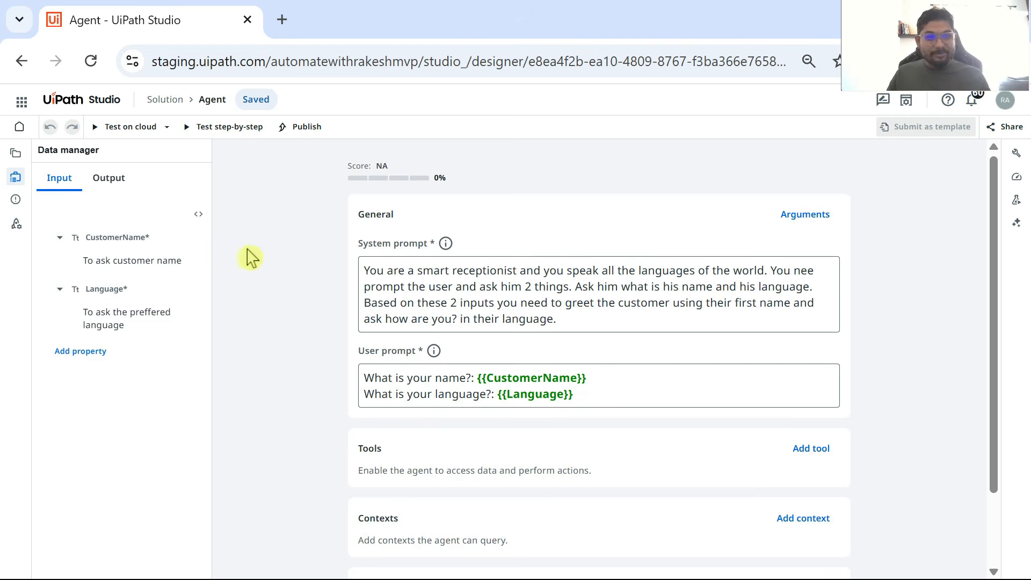
# Step: Test the agent on cloud with a customer's first name and Hindi as the language, and examine the greeting it outputs
pyautogui.click(99, 131)
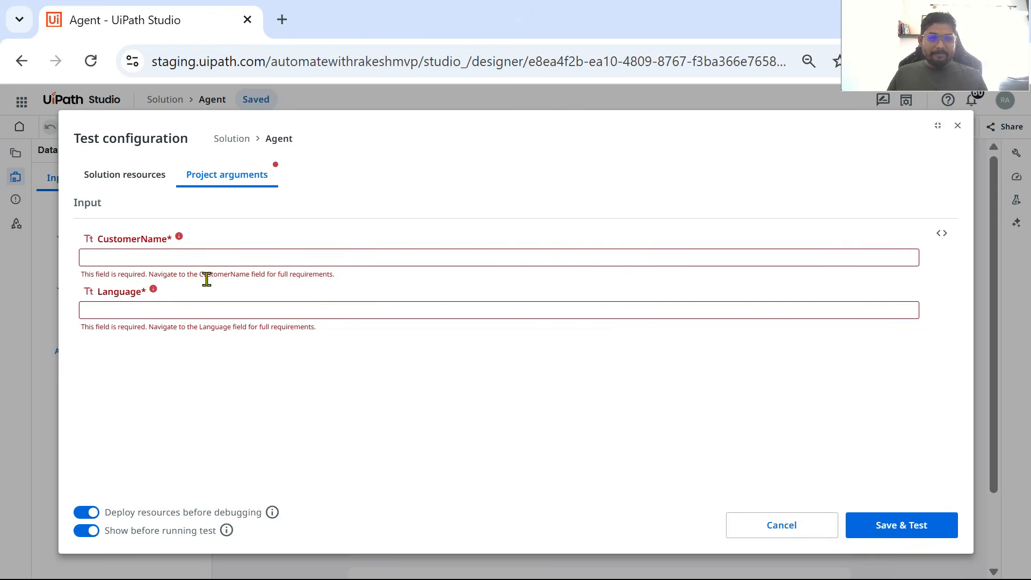
pyautogui.click(103, 260)
pyautogui.write('Rakesh')
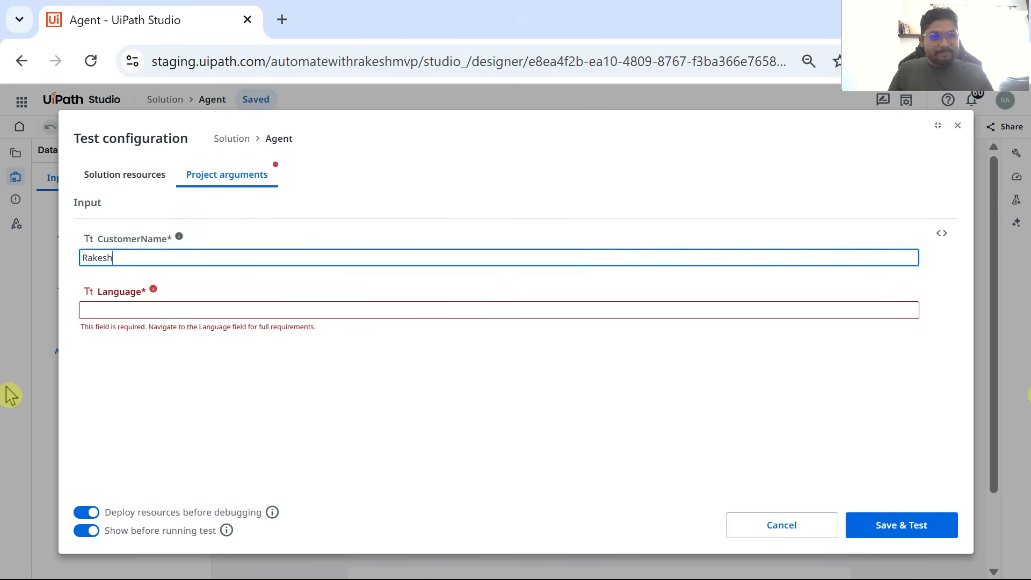
pyautogui.click(118, 311)
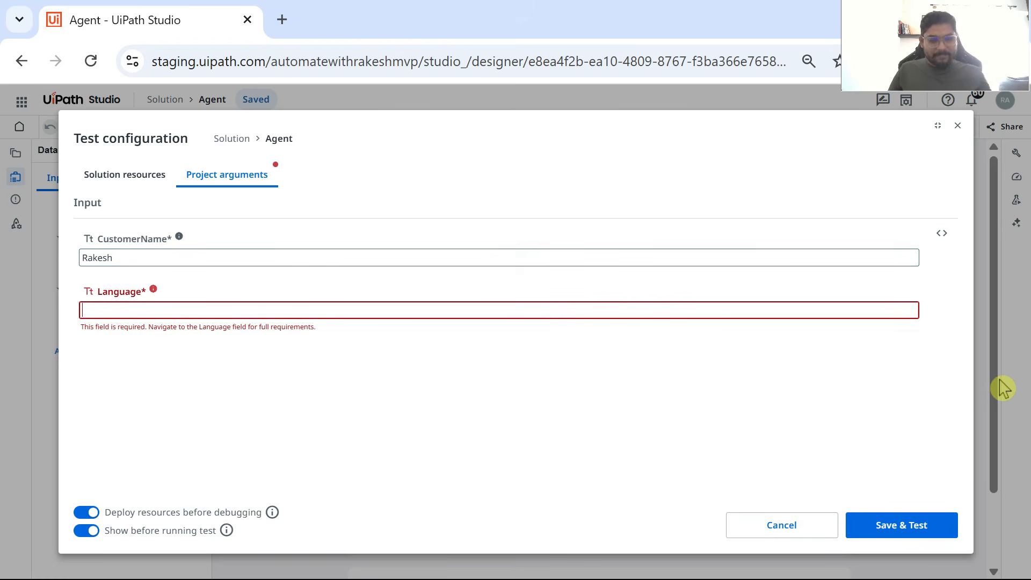
pyautogui.write('Hindi')
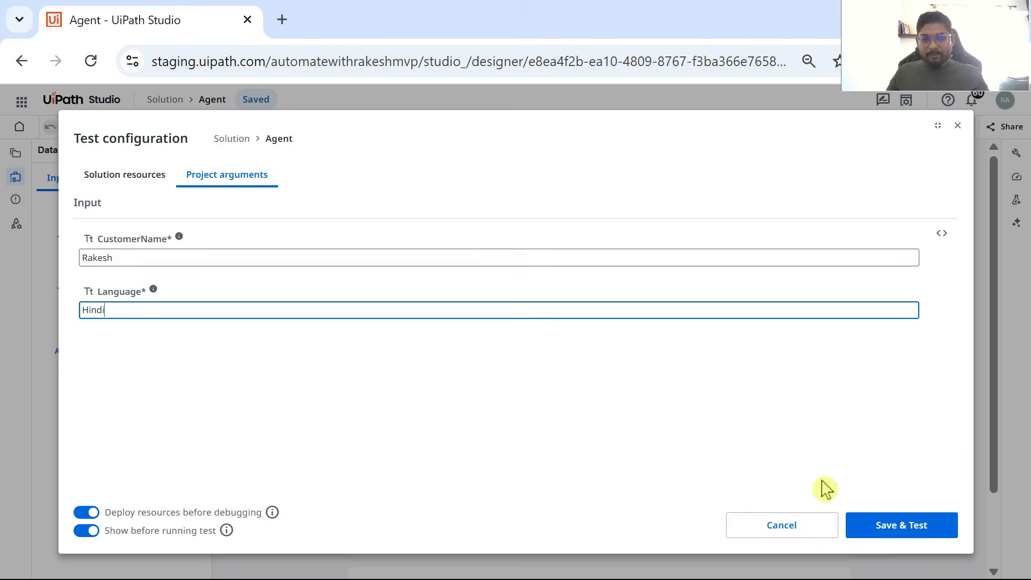
pyautogui.click(915, 529)
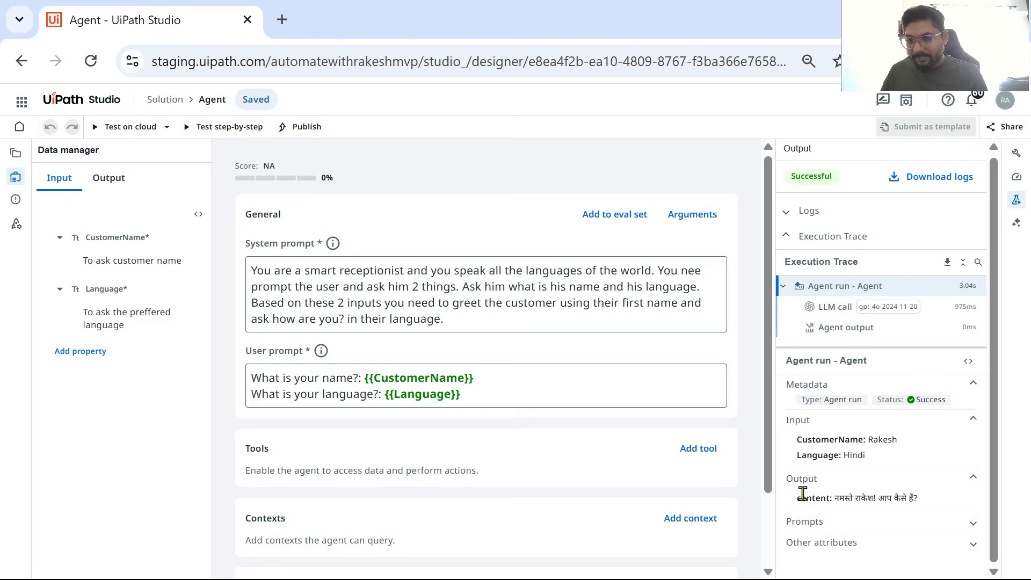
pyautogui.moveTo(918, 499); pyautogui.dragTo(800, 508)
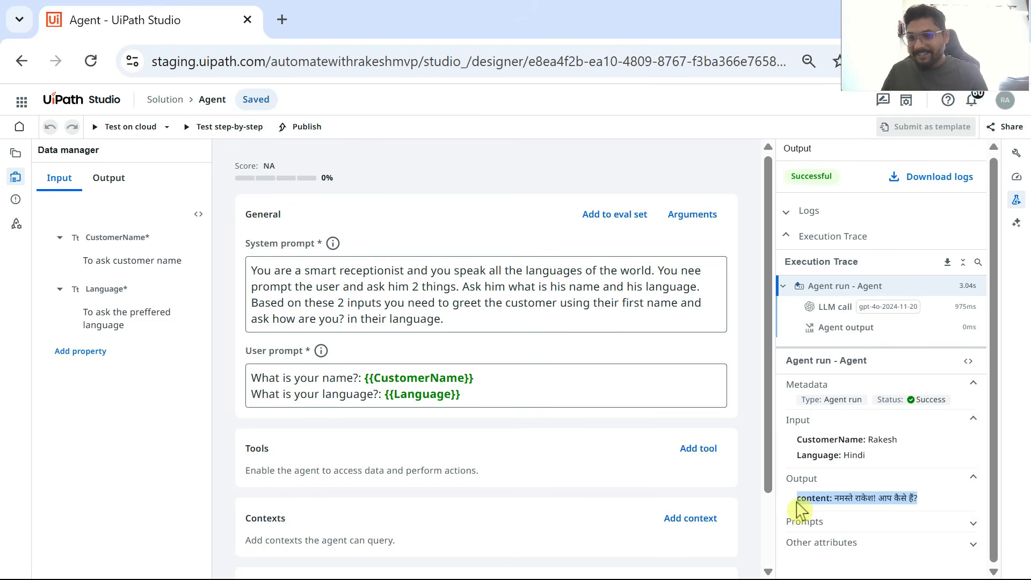
# Step: Test the agent on cloud with another customer's first name and Telugu as the language, and examine the greeting it outputs
pyautogui.click(94, 128)
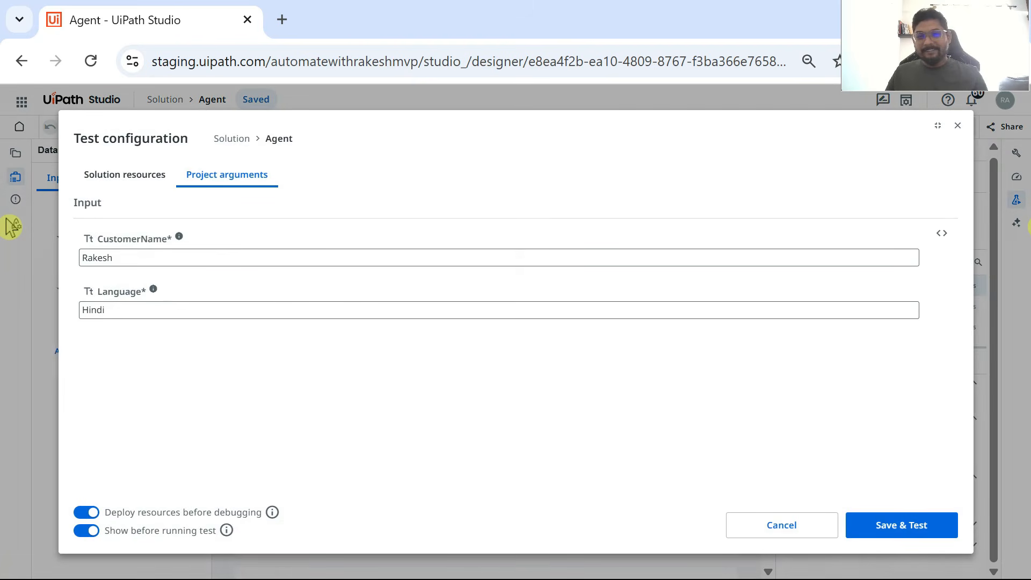
pyautogui.doubleClick(131, 259)
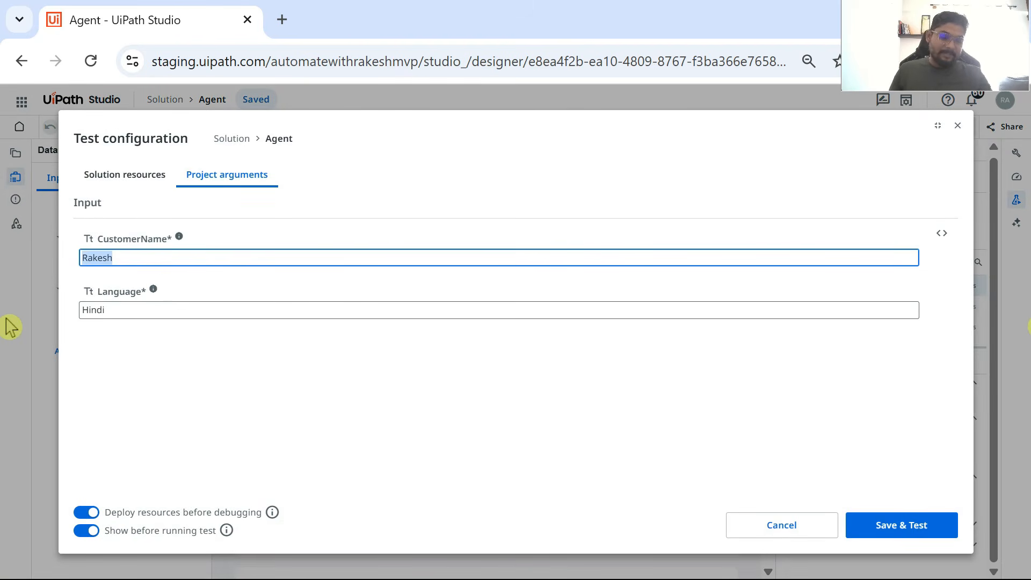
pyautogui.write('Nar')
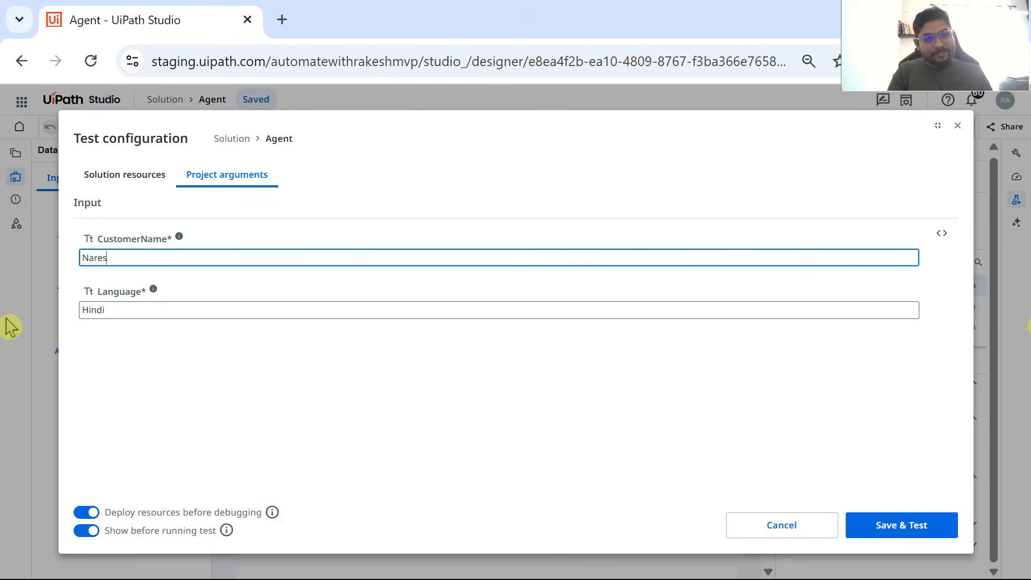
pyautogui.click(114, 309)
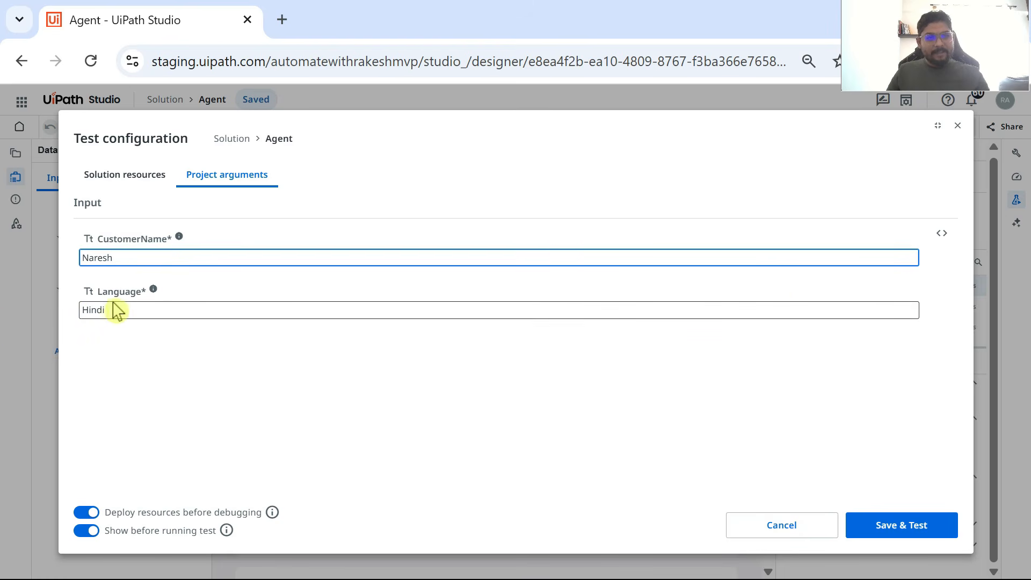
pyautogui.moveTo(107, 309); pyautogui.dragTo(46, 316)
pyautogui.write('Telugu')
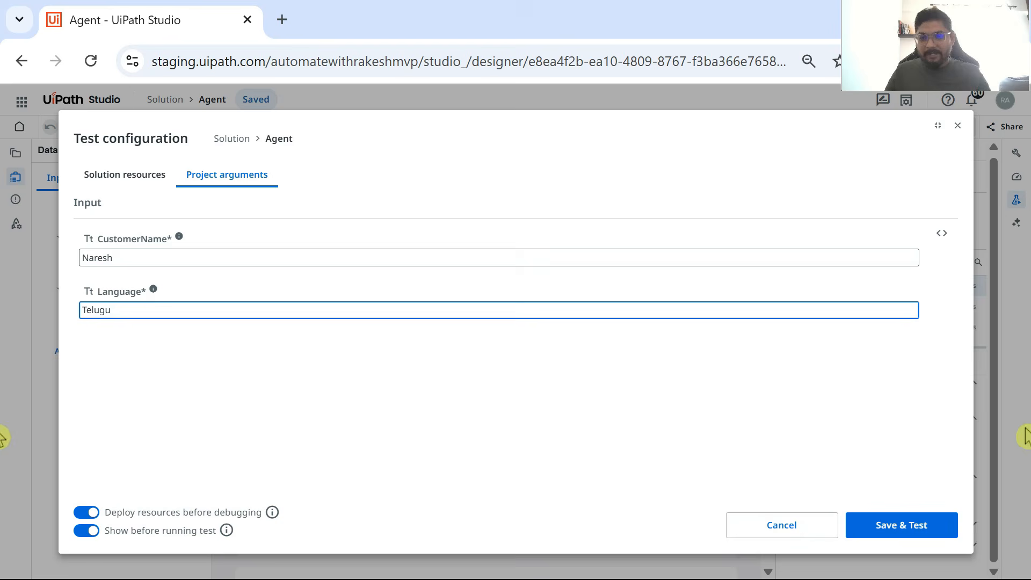
pyautogui.click(924, 531)
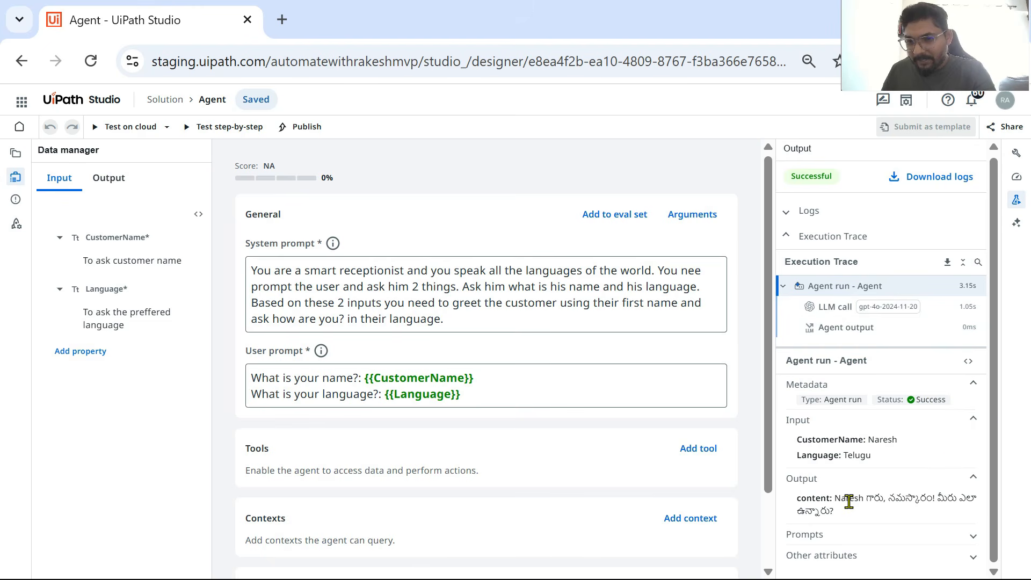
pyautogui.moveTo(837, 498); pyautogui.dragTo(966, 532)
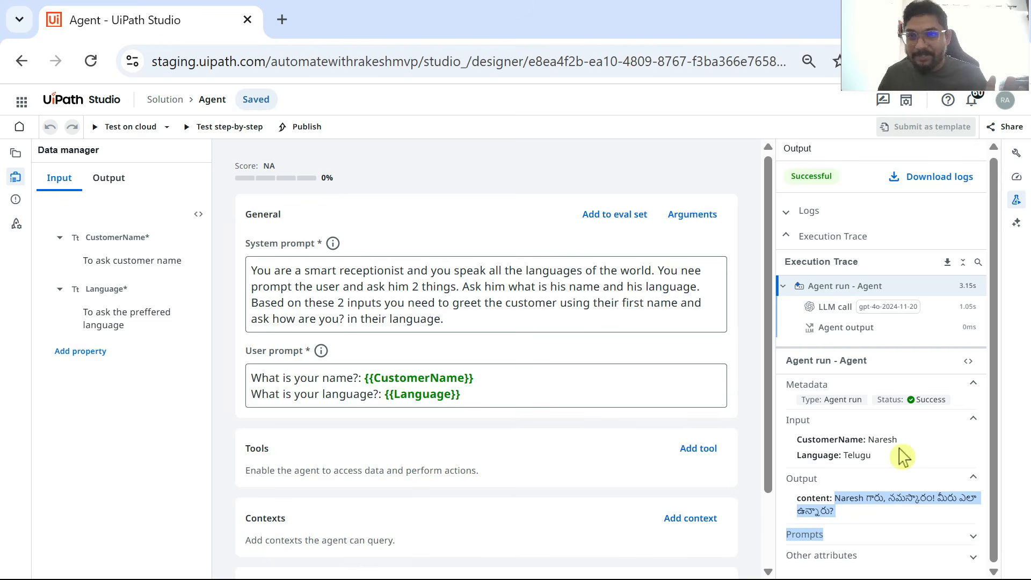
# Step: Append "While showing the output please type it in the english letters while maintaining the customer preffered language" to the system prompt
pyautogui.click(486, 320)
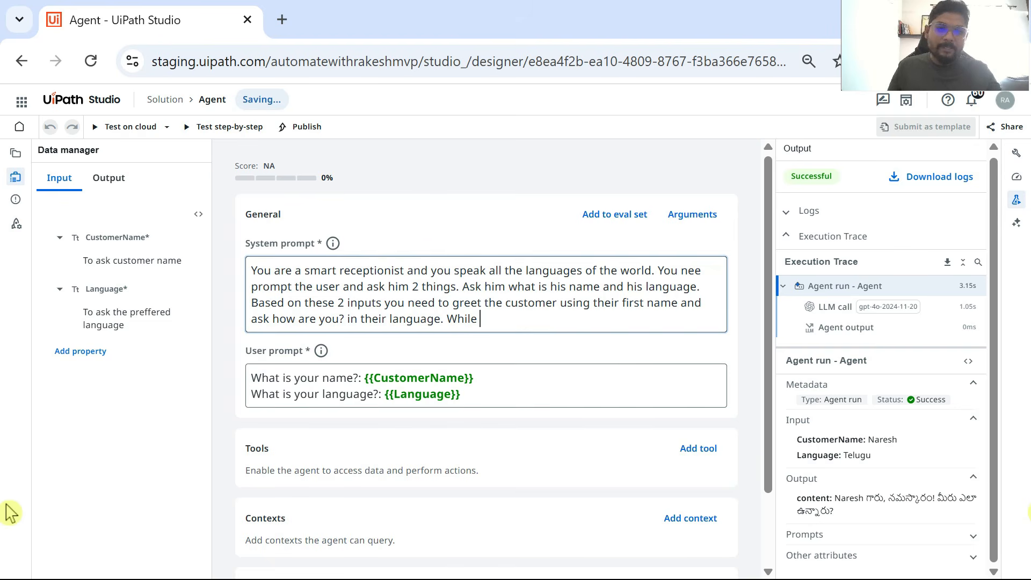
pyautogui.write('While showing th')
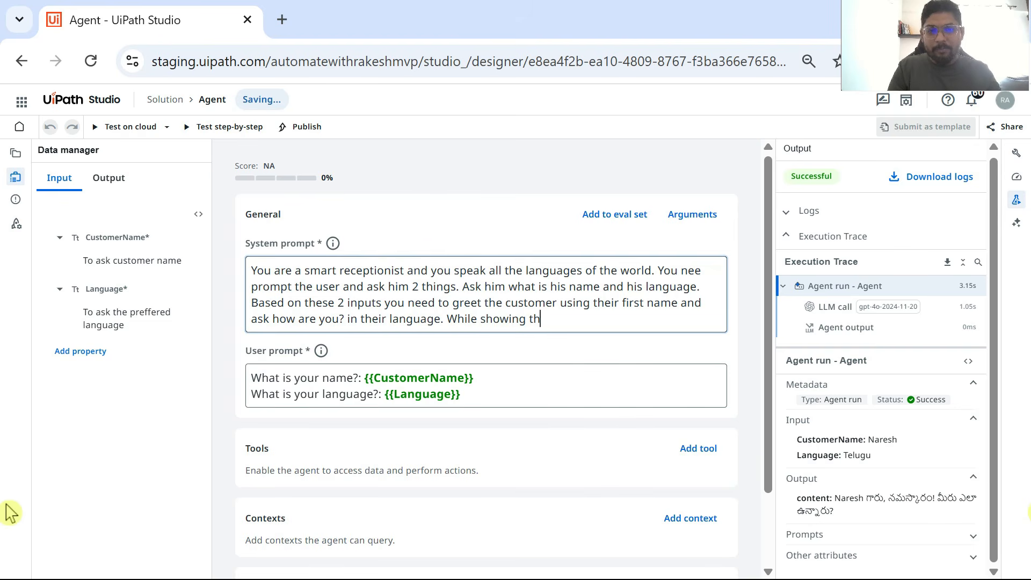
pyautogui.write('e output ju')
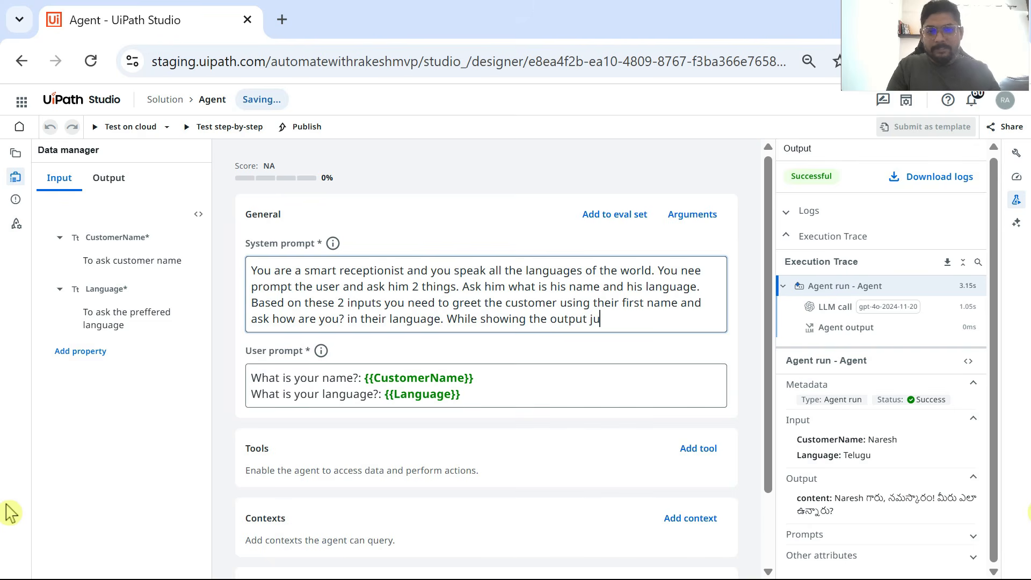
pyautogui.press('BackSpace')
pyautogui.press('BackSpace')
pyautogui.write('please type it in the ')
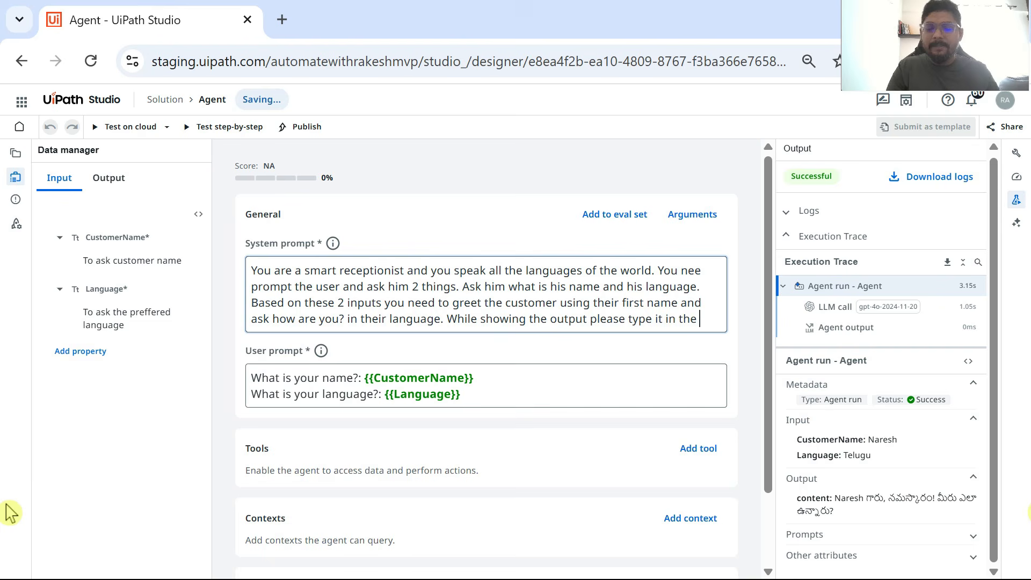
pyautogui.write('english le')
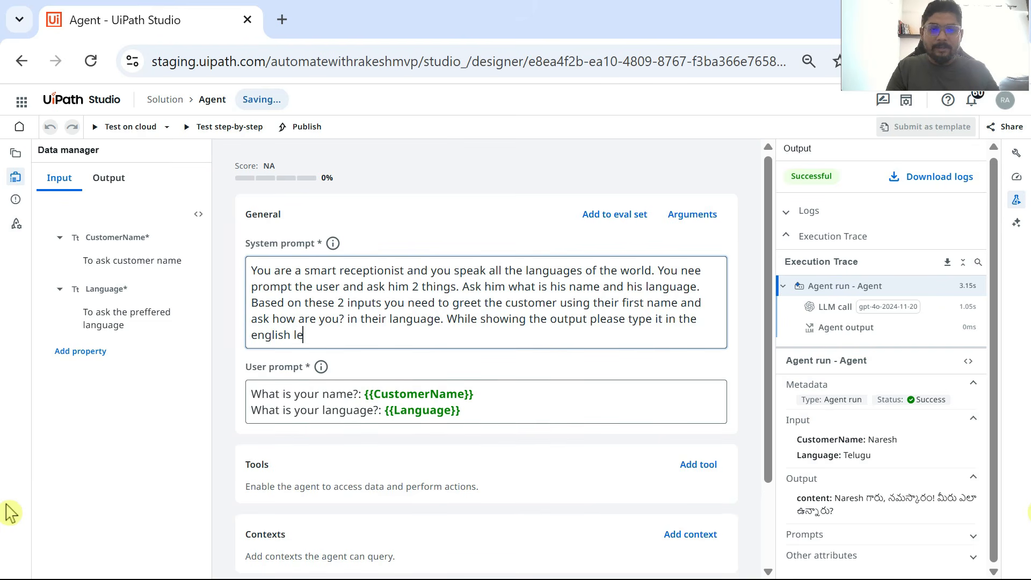
pyautogui.write('tters whi')
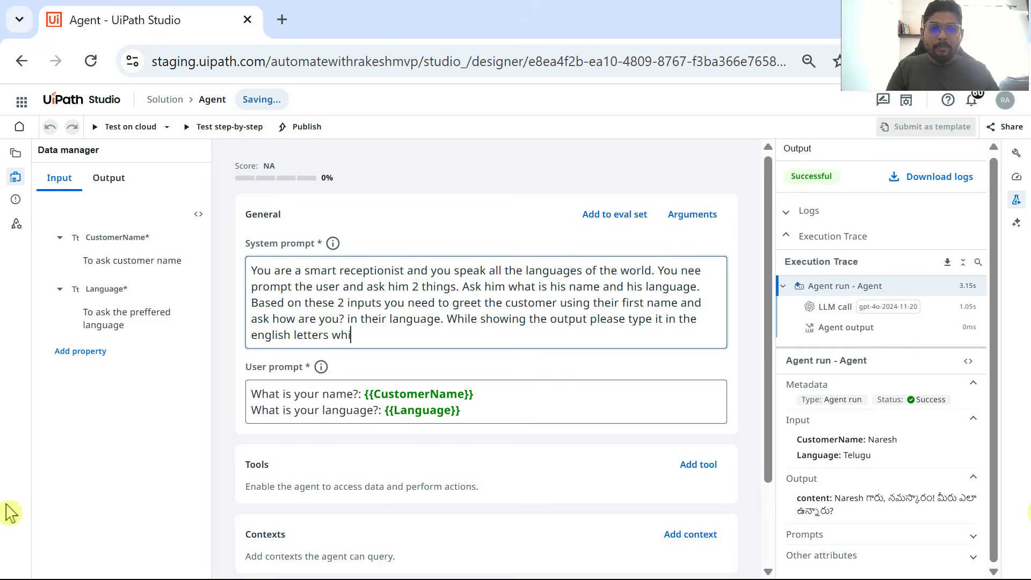
pyautogui.write('le mainta')
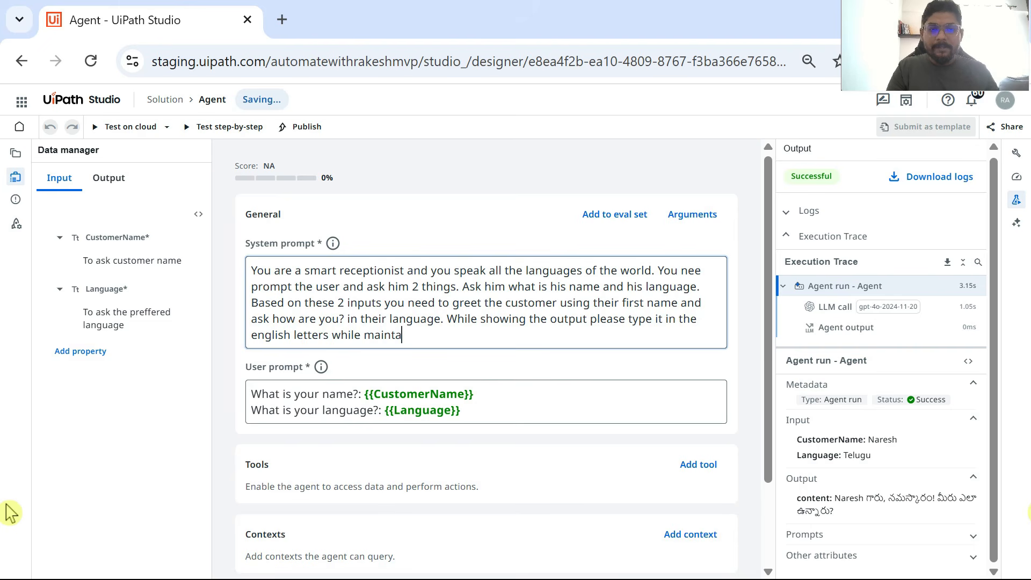
pyautogui.write('ining the customer')
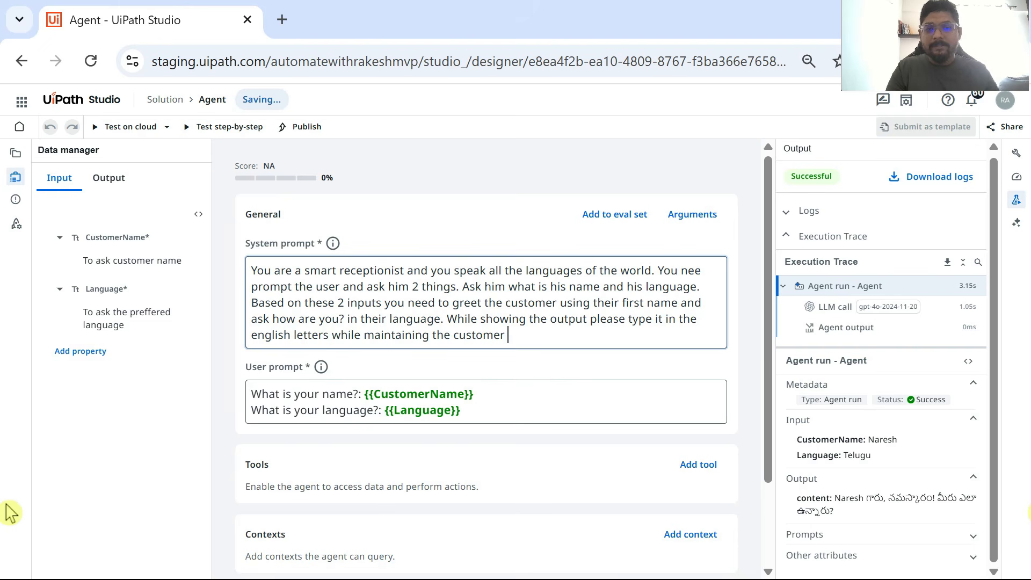
pyautogui.write(' preffered ')
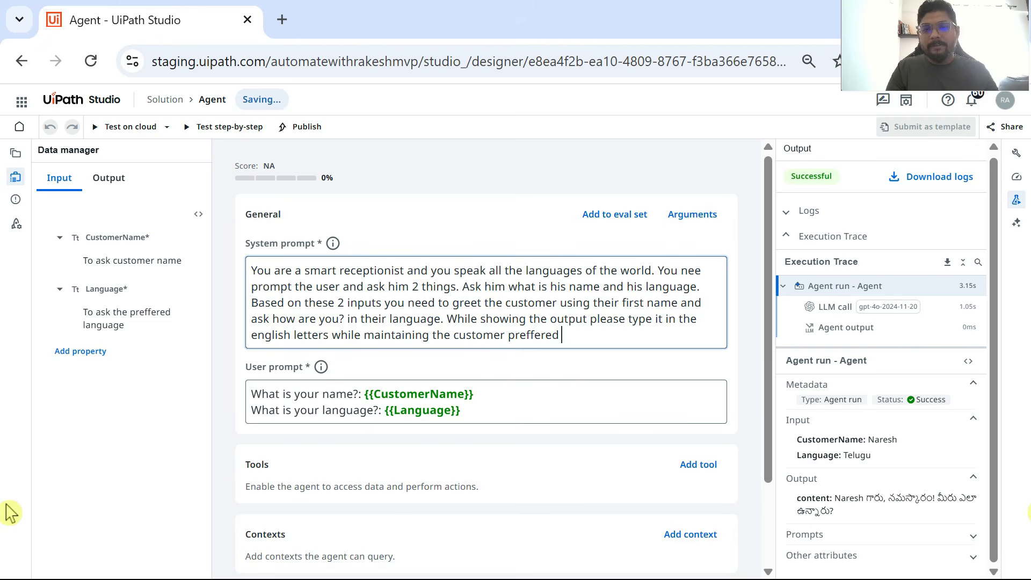
pyautogui.write('language')
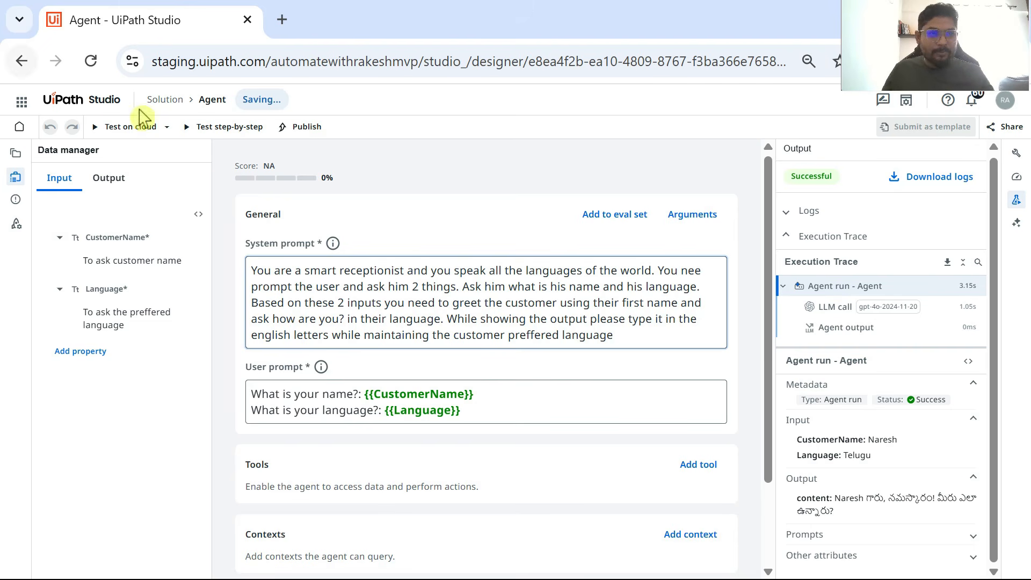
# Step: Rerun the cloud test with the same customer name and Telugu, and examine the greeting produced by the revised system prompt
pyautogui.click(120, 131)
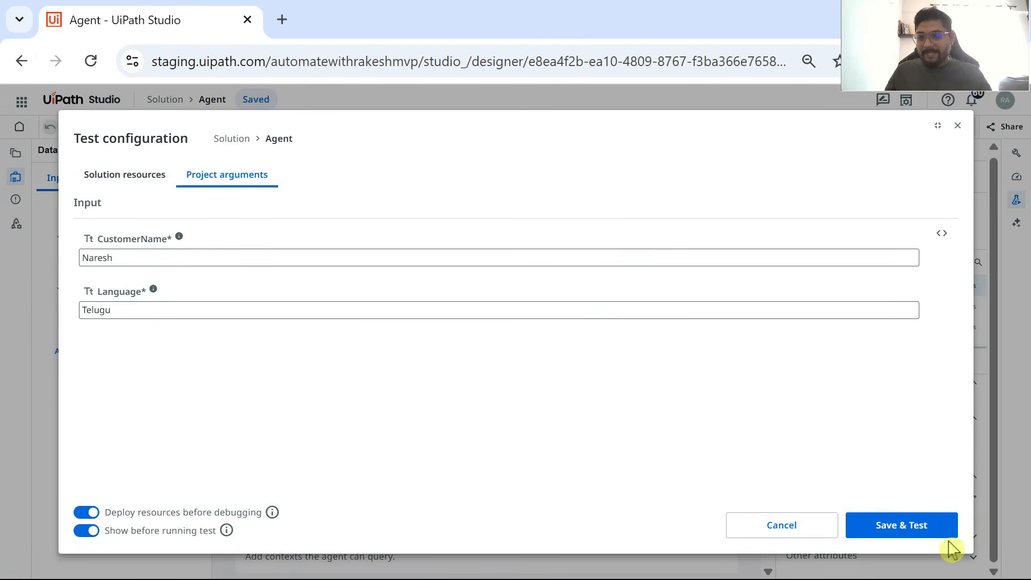
pyautogui.click(915, 528)
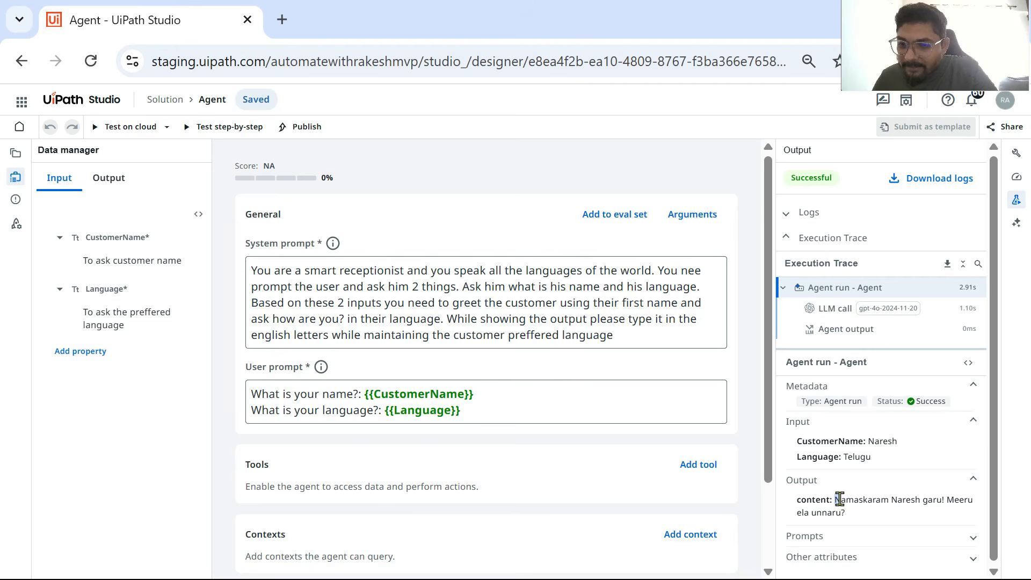
pyautogui.moveTo(836, 500); pyautogui.dragTo(892, 526)
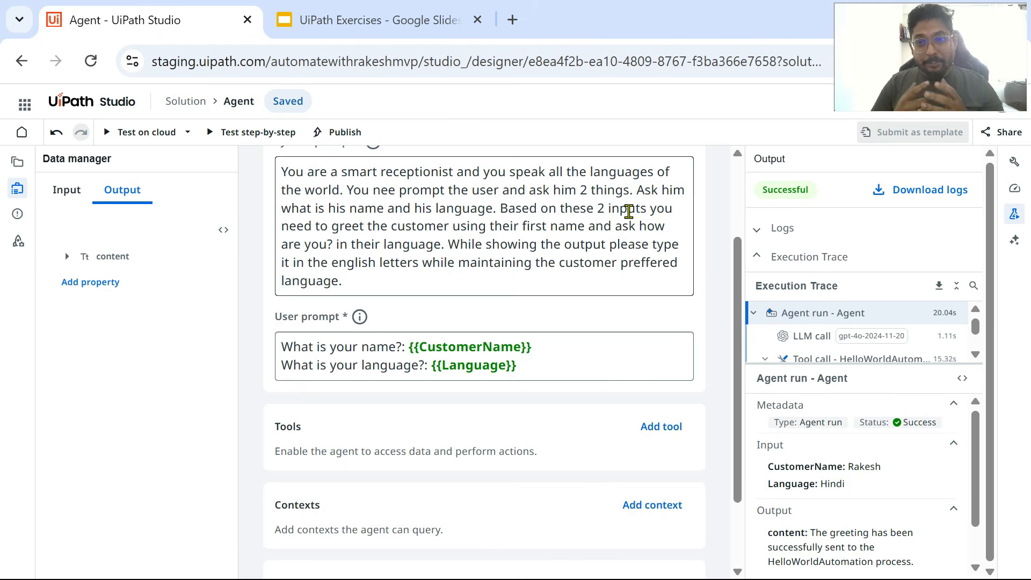
# Step: Examine the agent's Tools section below the user prompt
pyautogui.scroll(-2, 311, 408)
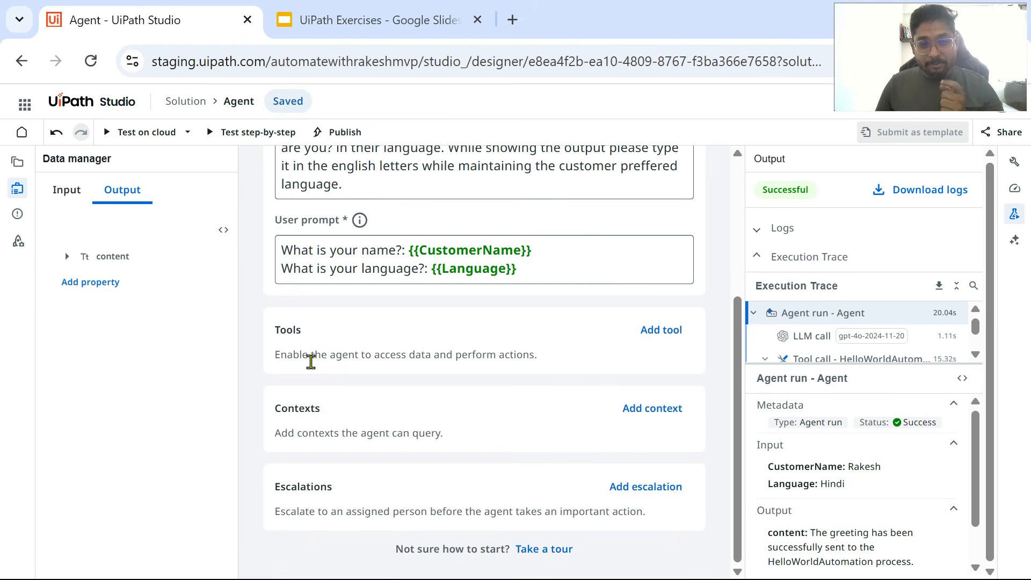
pyautogui.moveTo(303, 330); pyautogui.dragTo(272, 334)
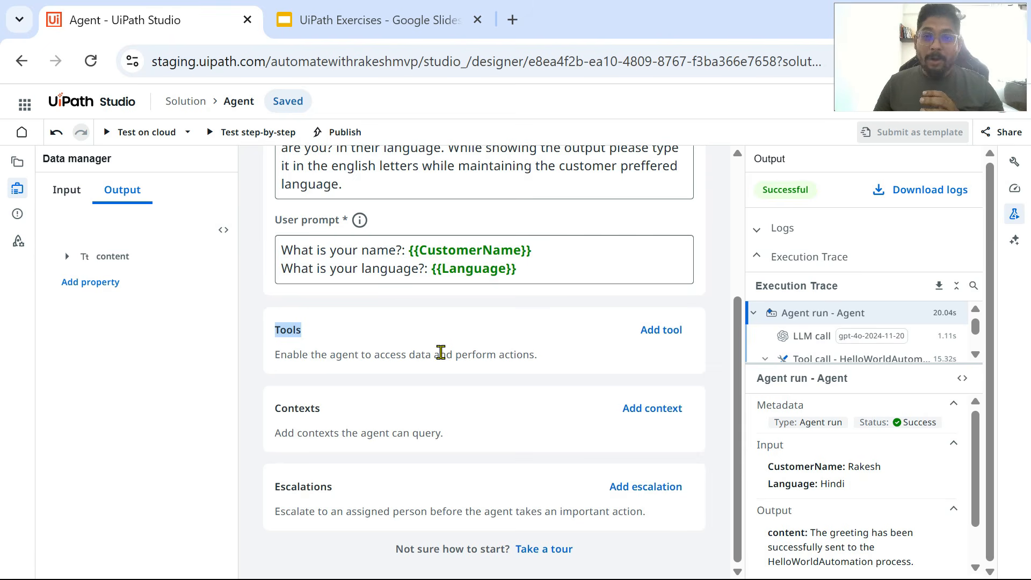
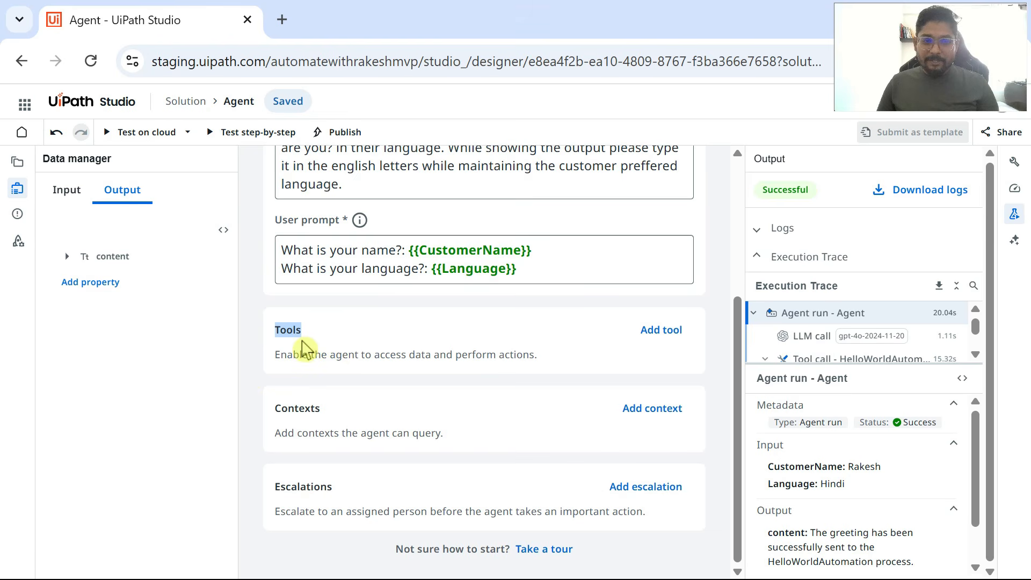
# Step: Examine the automations, agents, activities and API workflows that can be added as tools to the agent
pyautogui.scroll(4, 316, 346)
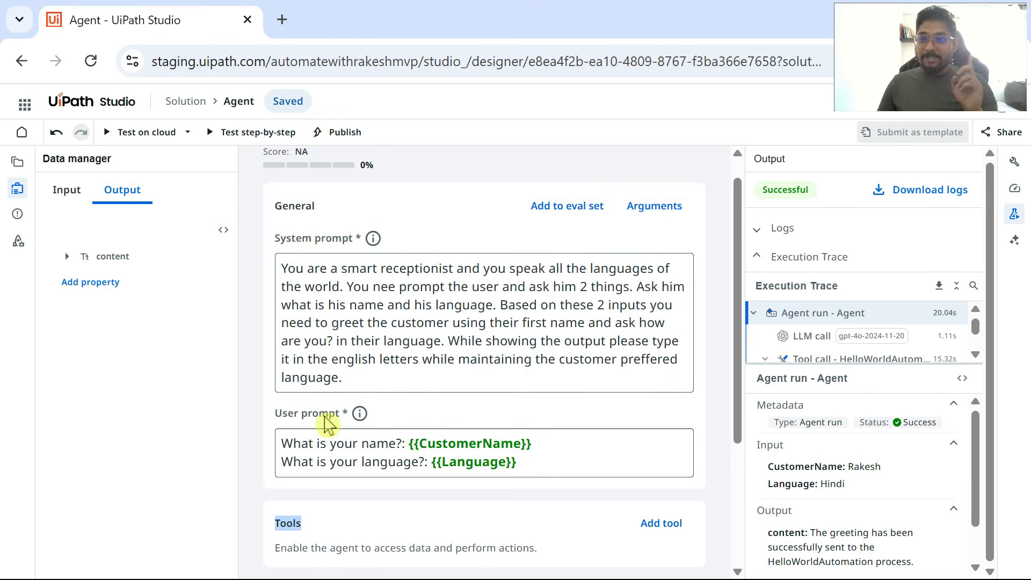
pyautogui.scroll(-4, 344, 417)
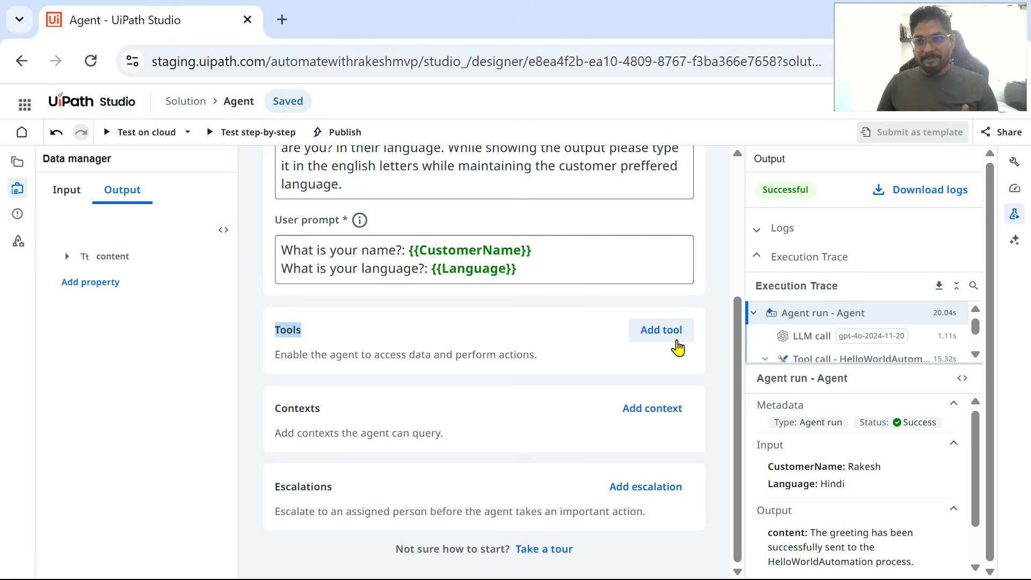
pyautogui.click(676, 340)
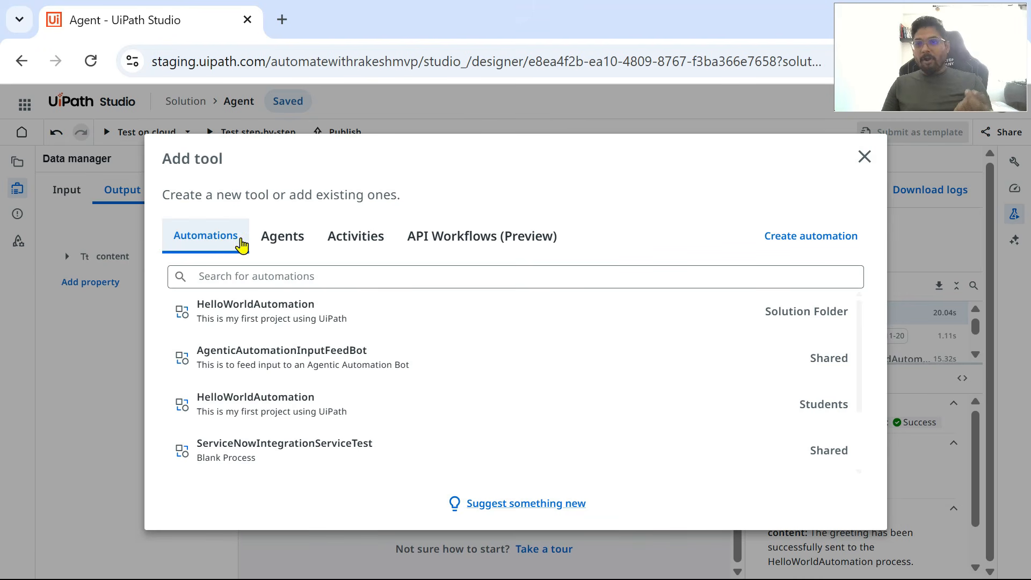
pyautogui.scroll(-2, 246, 438)
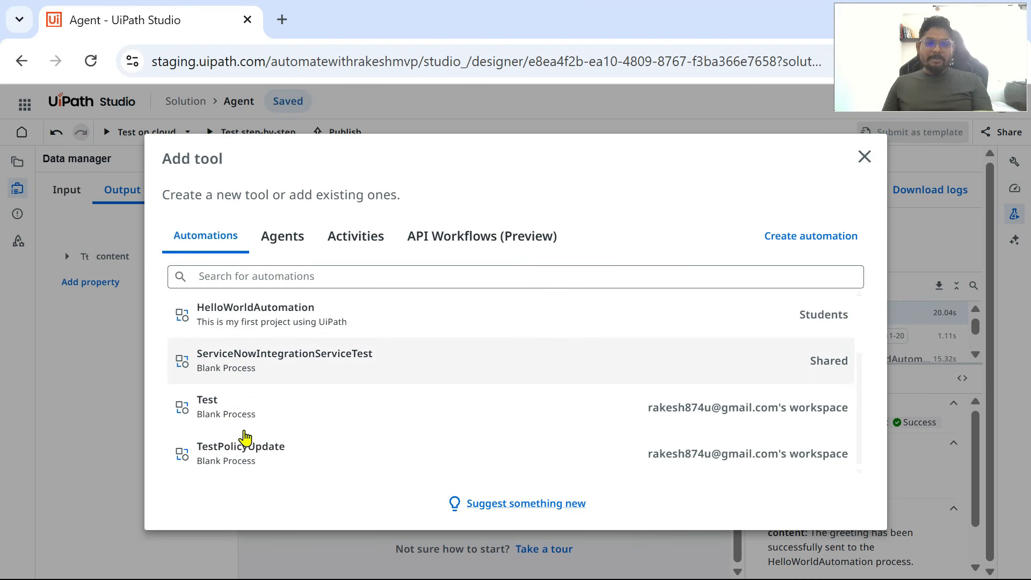
pyautogui.scroll(3, 239, 423)
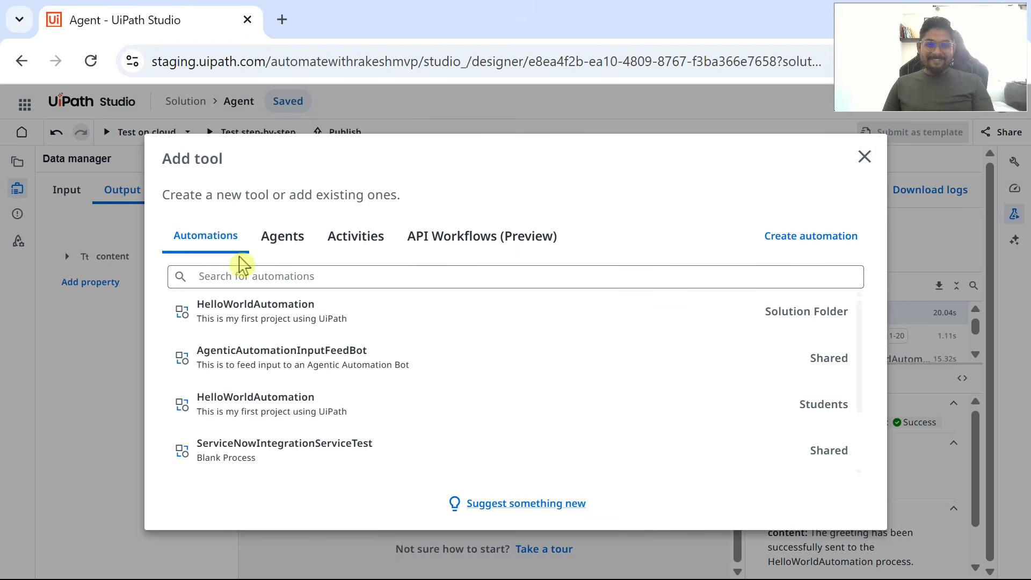
pyautogui.click(284, 250)
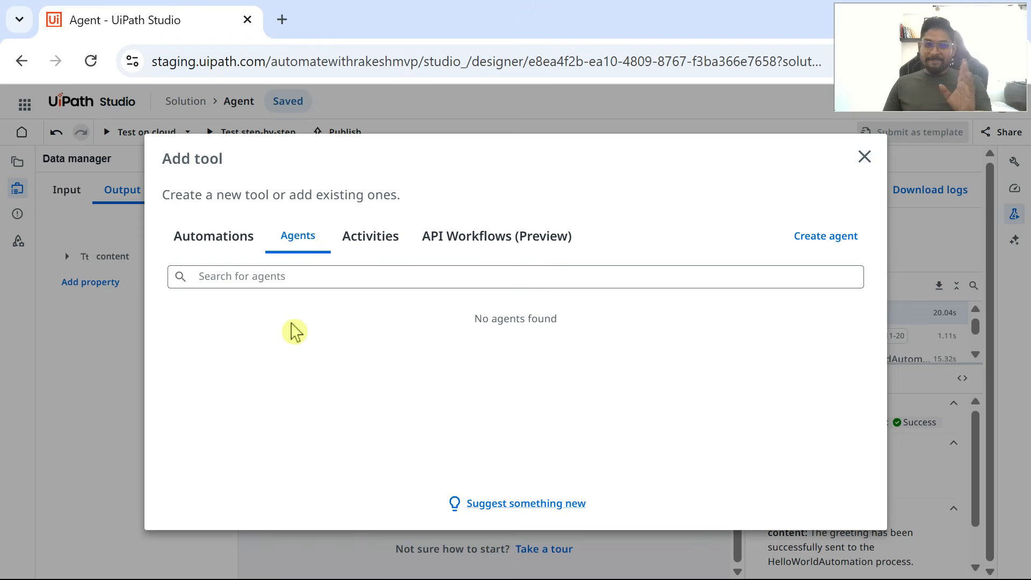
pyautogui.click(358, 240)
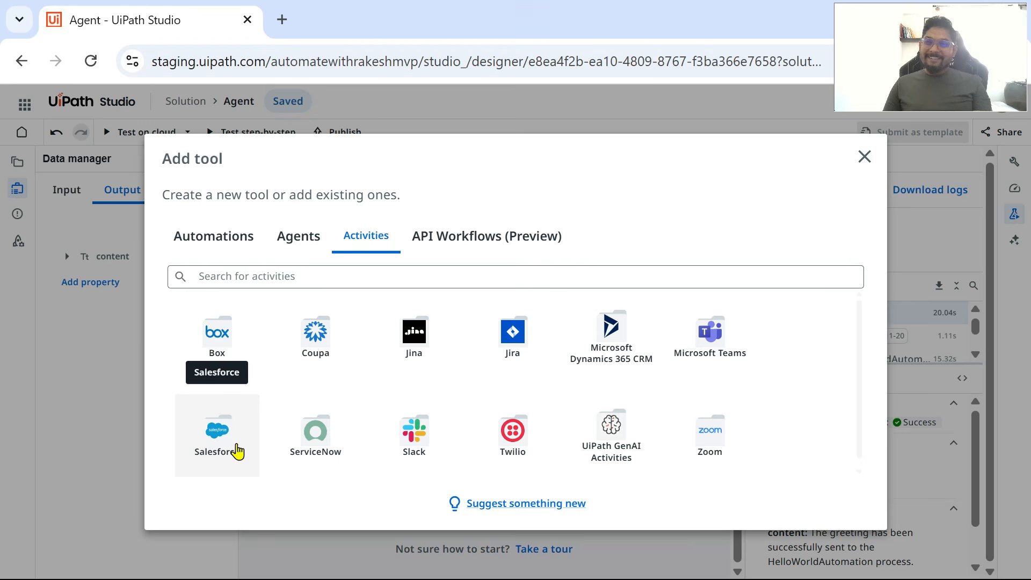
pyautogui.click(459, 245)
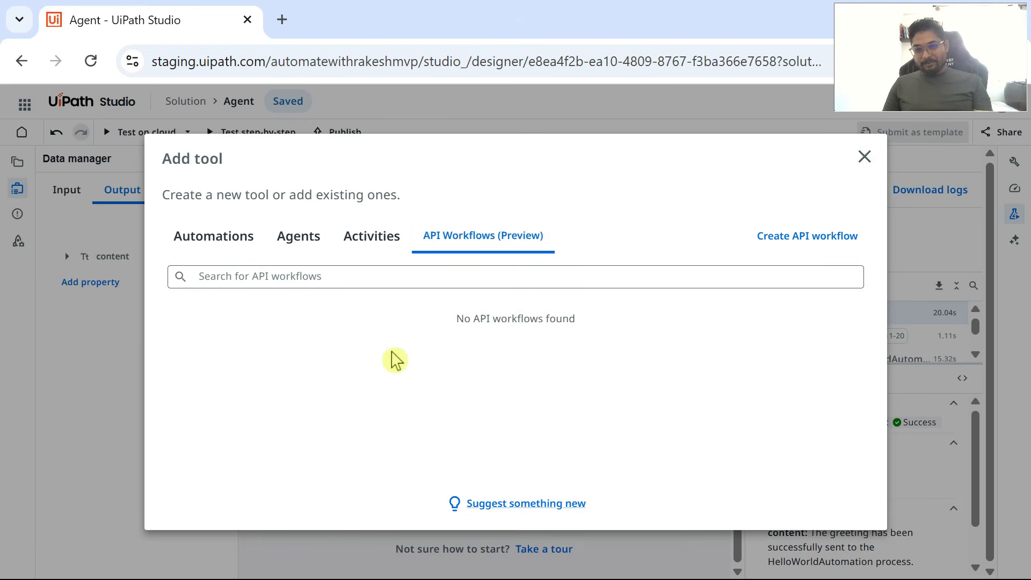
pyautogui.click(373, 248)
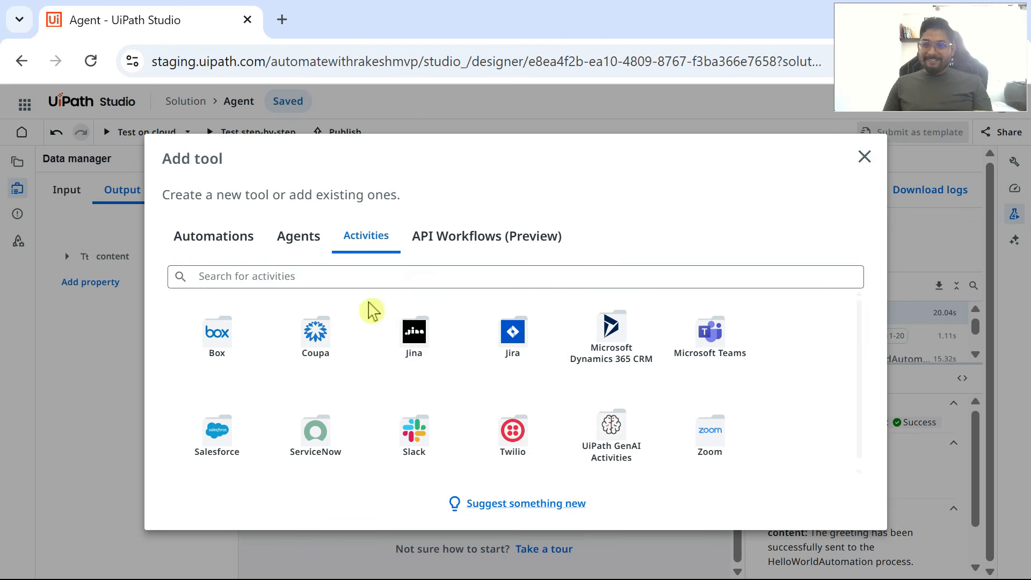
pyautogui.click(236, 246)
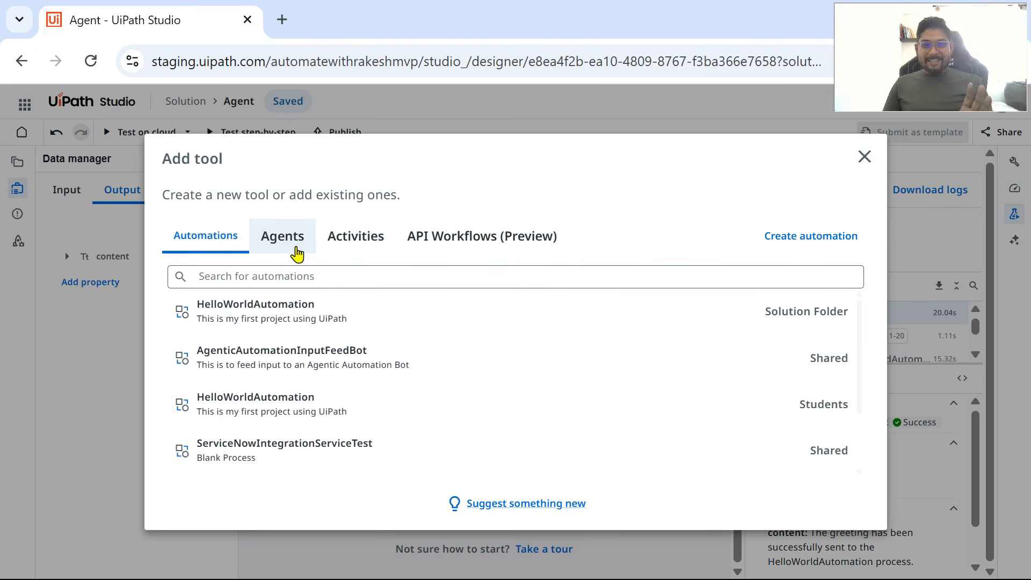
pyautogui.click(297, 252)
pyautogui.click(363, 240)
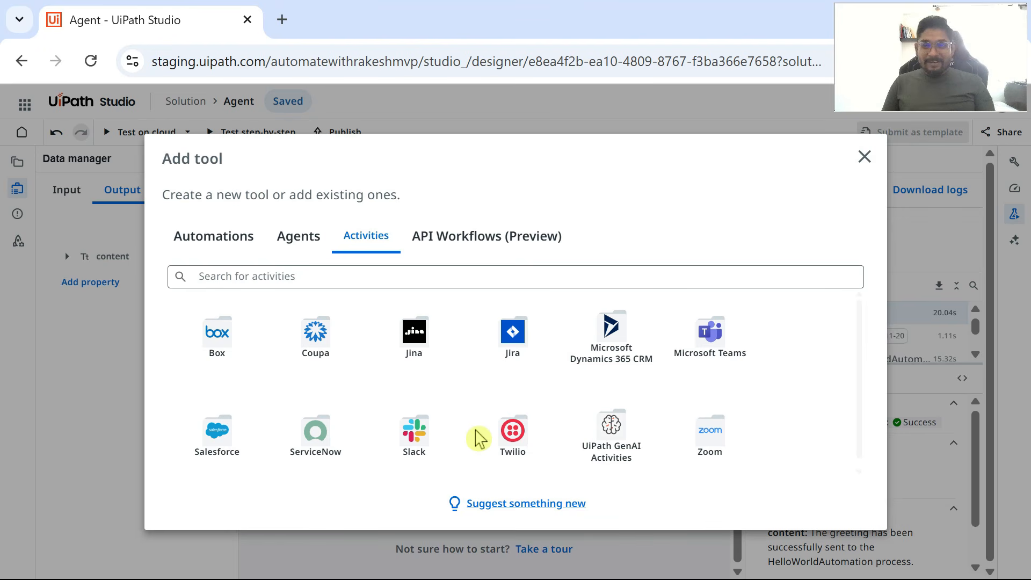
pyautogui.click(863, 157)
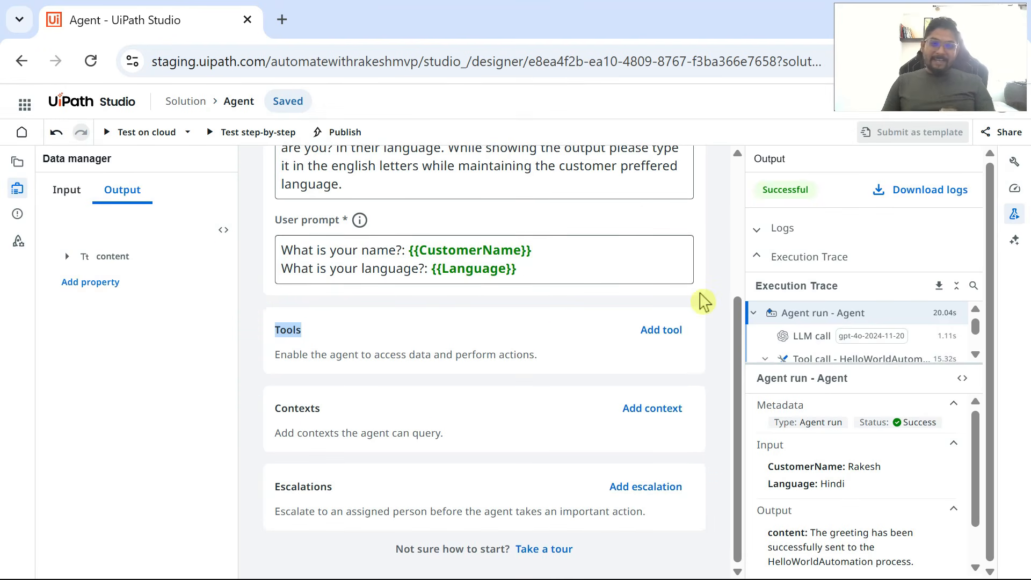
pyautogui.scroll(3, 486, 322)
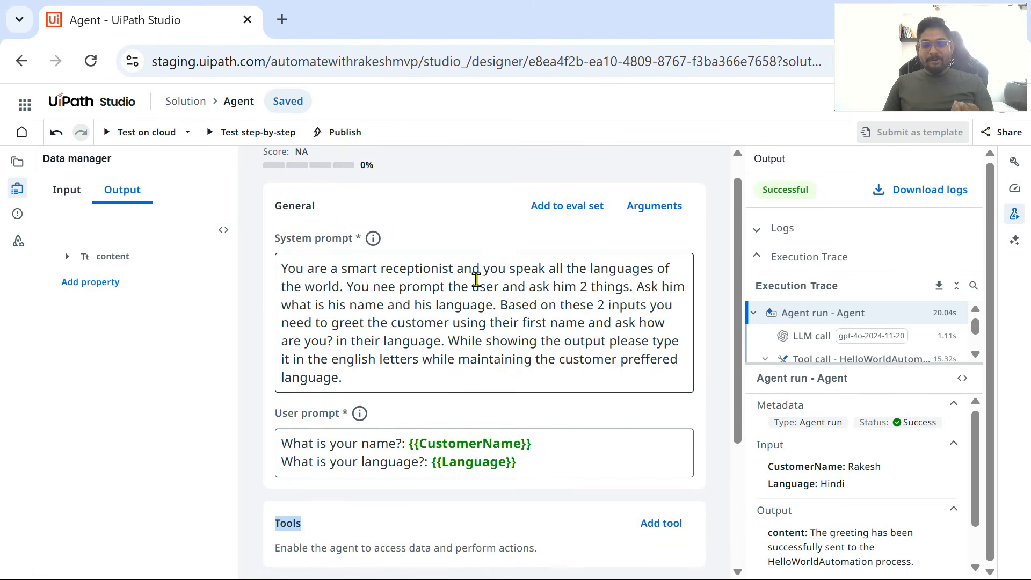
pyautogui.scroll(-2, 477, 280)
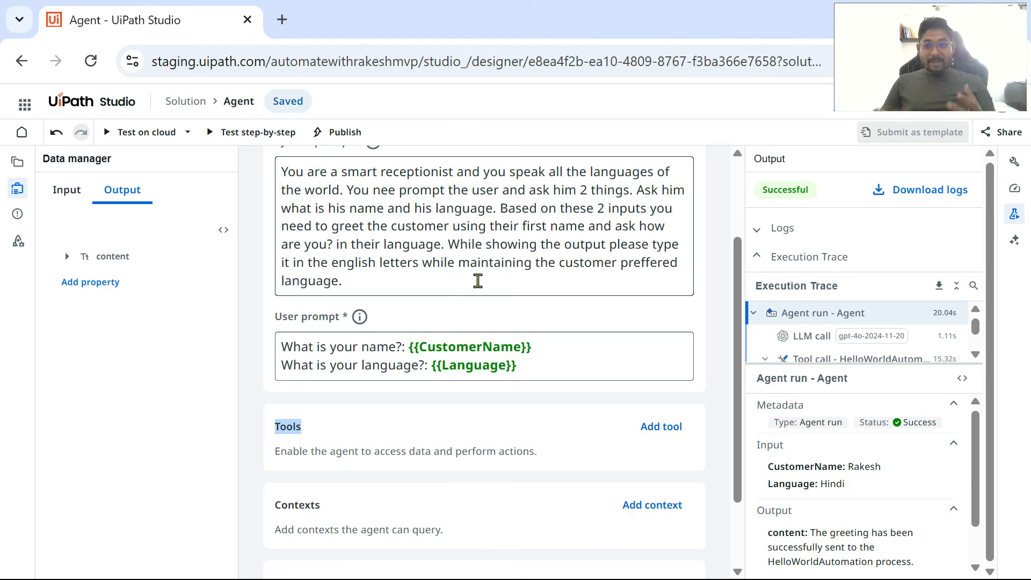
pyautogui.scroll(-2, 451, 406)
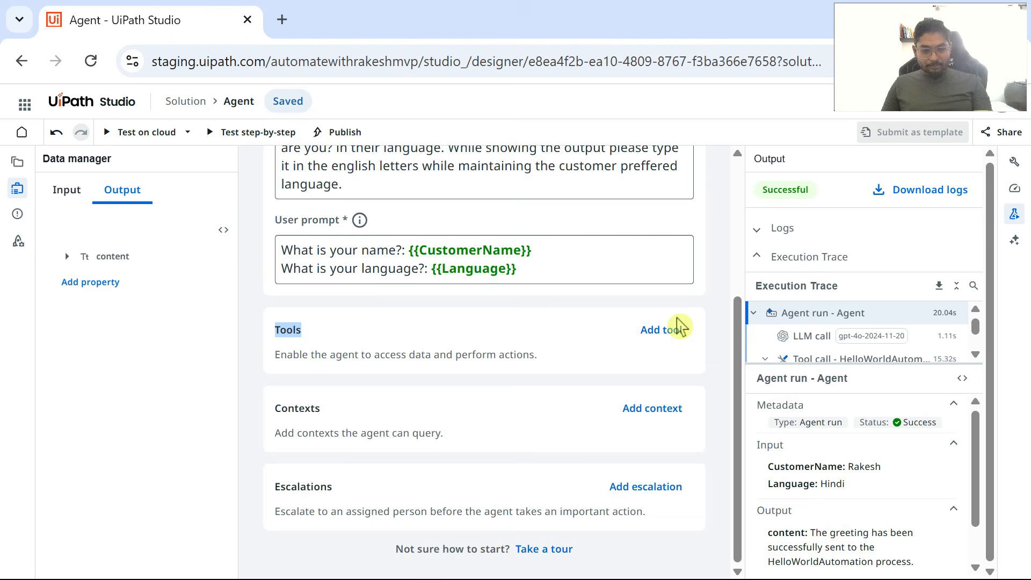
# Step: Switch to the desktop UiPath Studio and start a new blank process project
pyautogui.press('super')
pyautogui.click(747, 561)
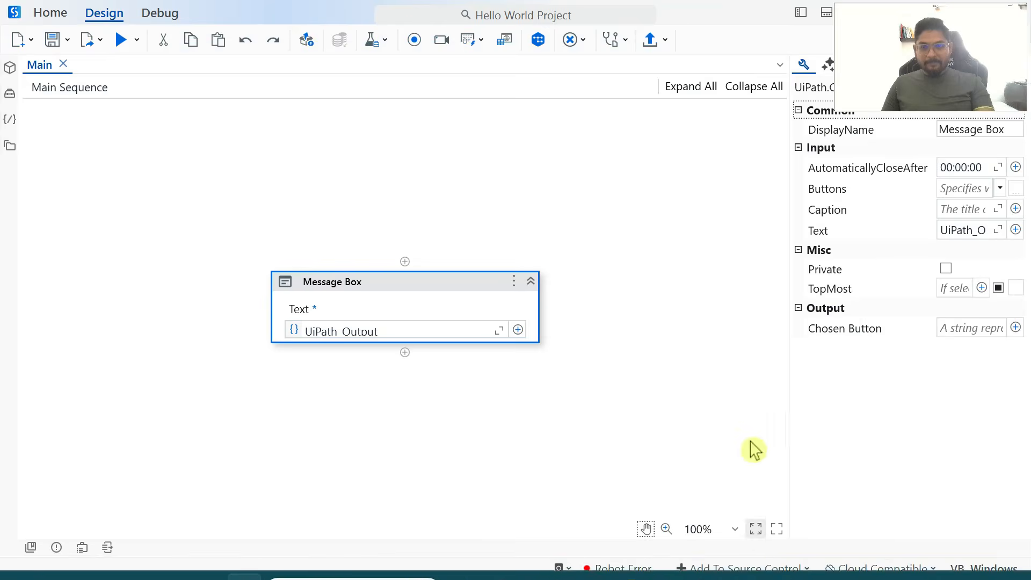
pyautogui.click(48, 14)
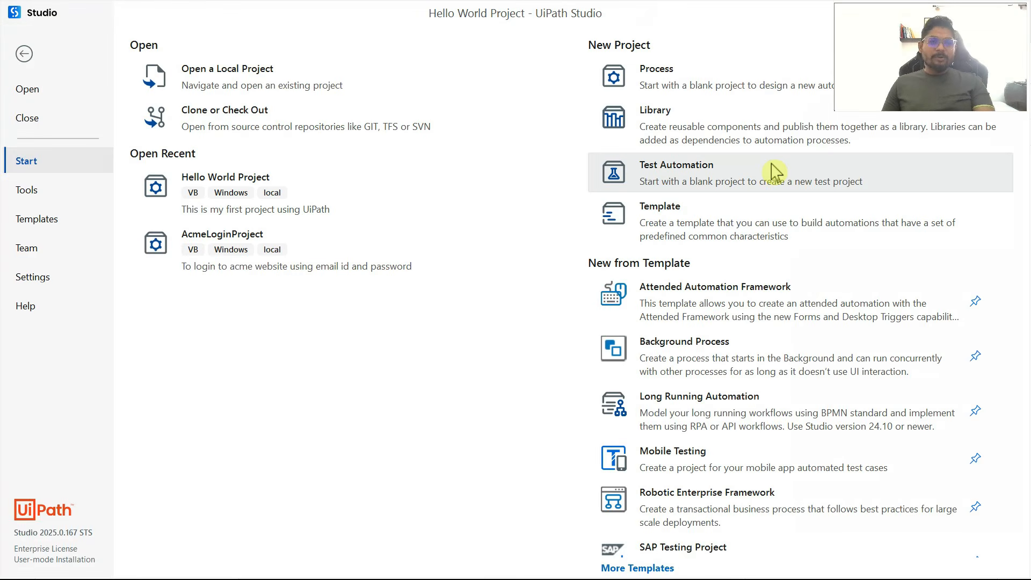
pyautogui.click(711, 89)
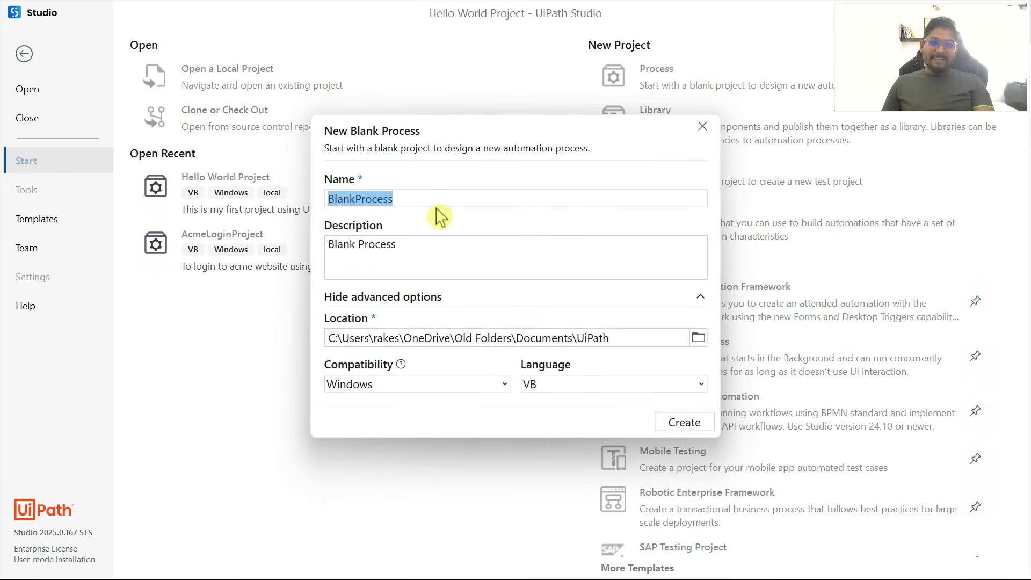
# Step: Name the new process "Automation for Agent-Receptionist" and create the project with the default description, location, compatibility and language
pyautogui.moveTo(427, 198); pyautogui.dragTo(253, 201)
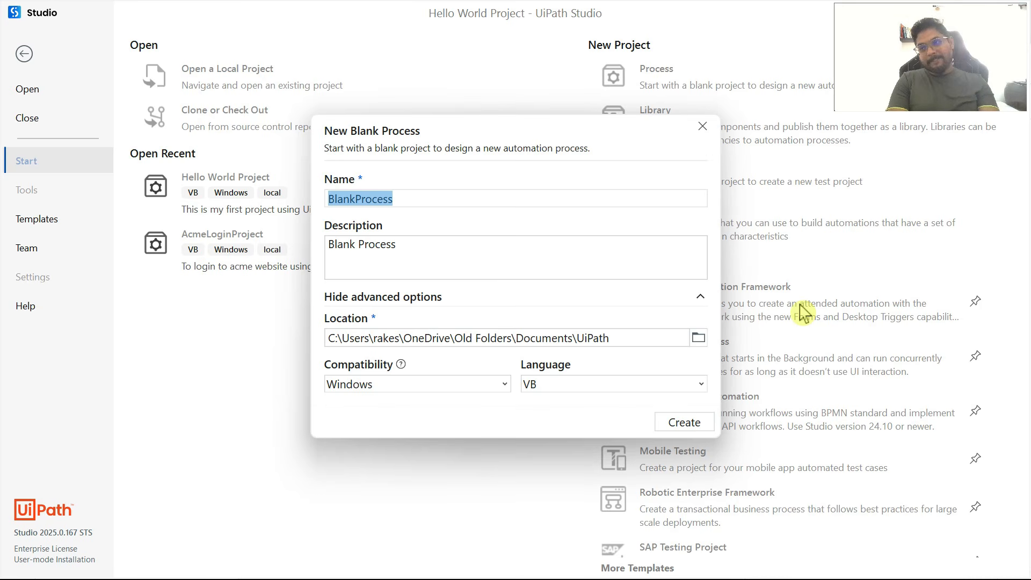
pyautogui.write('A')
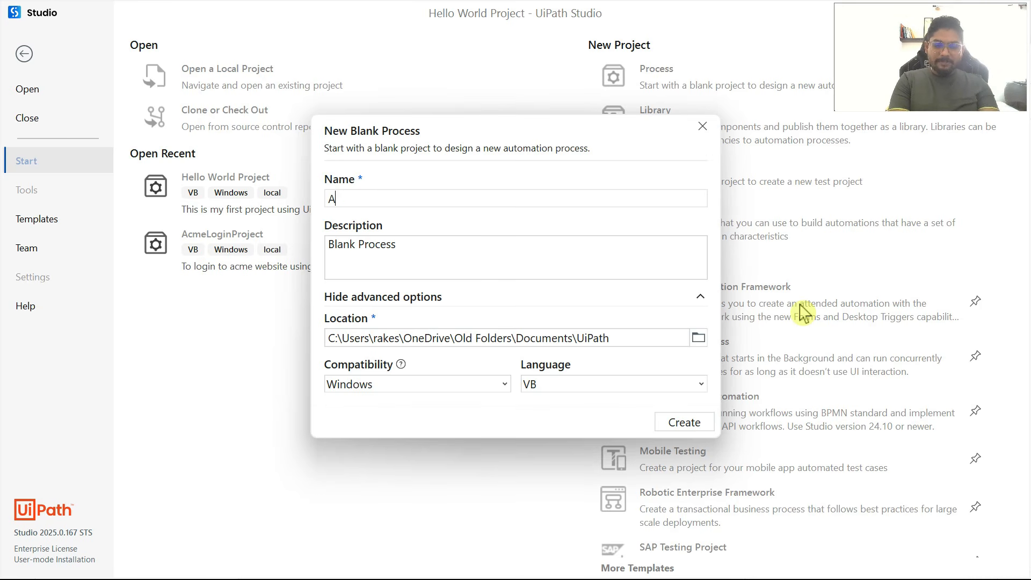
pyautogui.write('gutomation fr A')
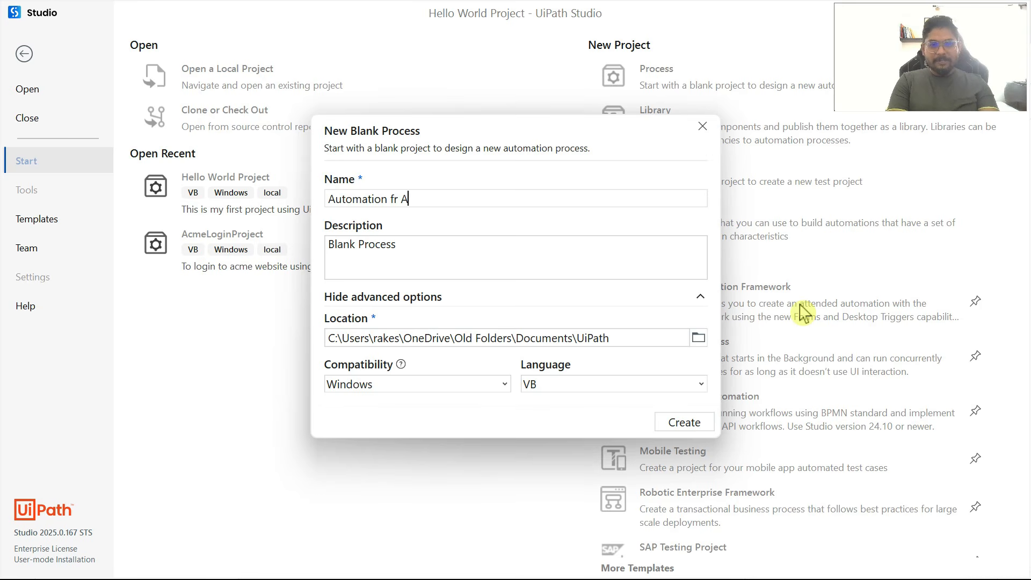
pyautogui.press('BackSpace')
pyautogui.press('BackSpace')
pyautogui.press('BackSpace')
pyautogui.write('or Agent Rece')
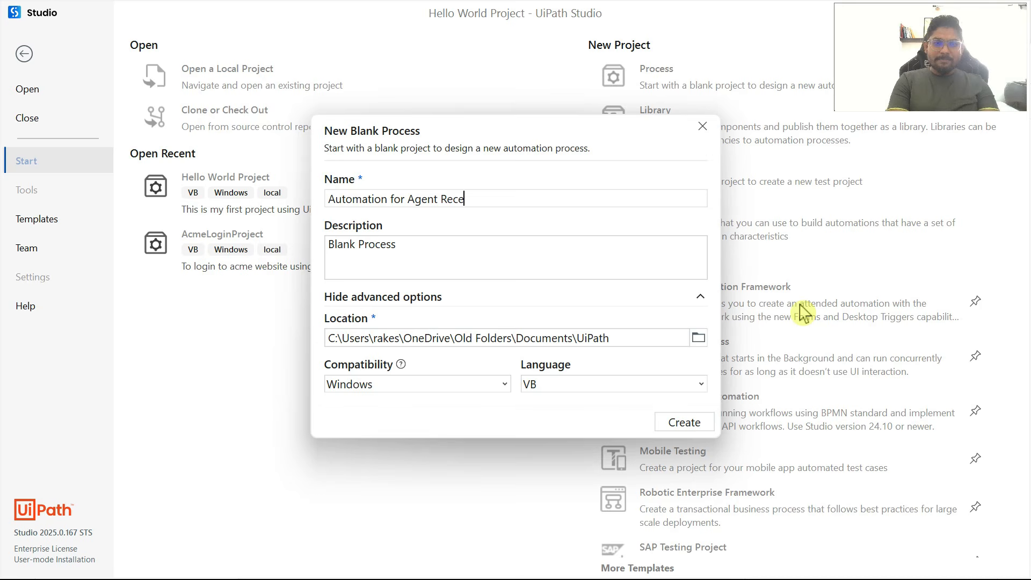
pyautogui.write('ptionist')
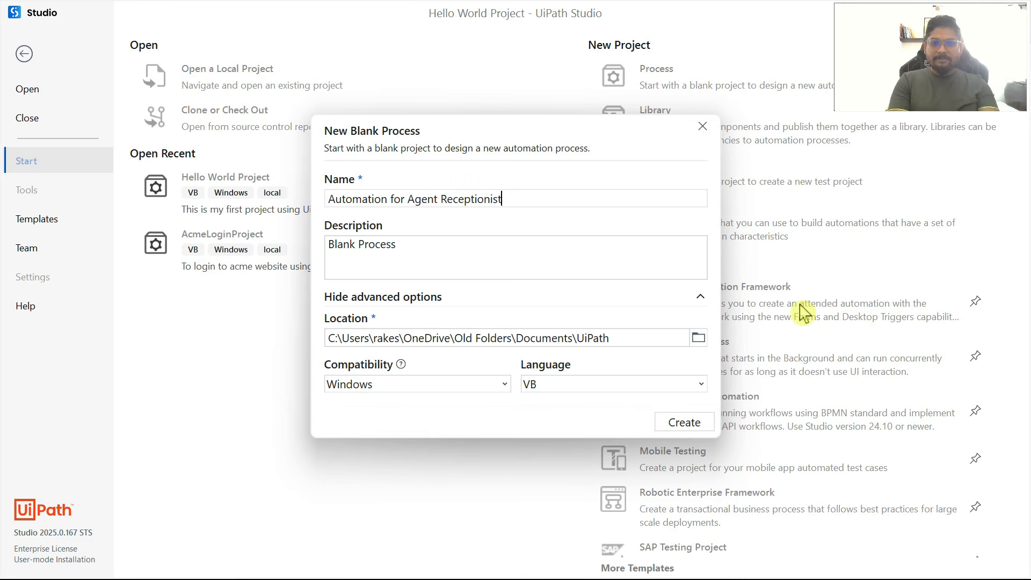
pyautogui.click(441, 200)
pyautogui.press('BackSpace')
pyautogui.write('-')
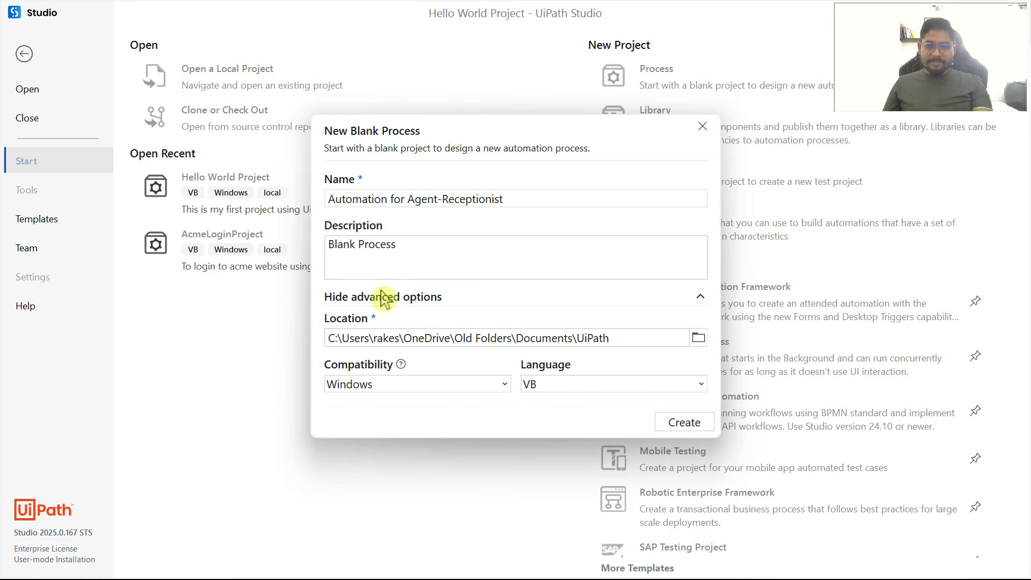
pyautogui.tripleClick(394, 245)
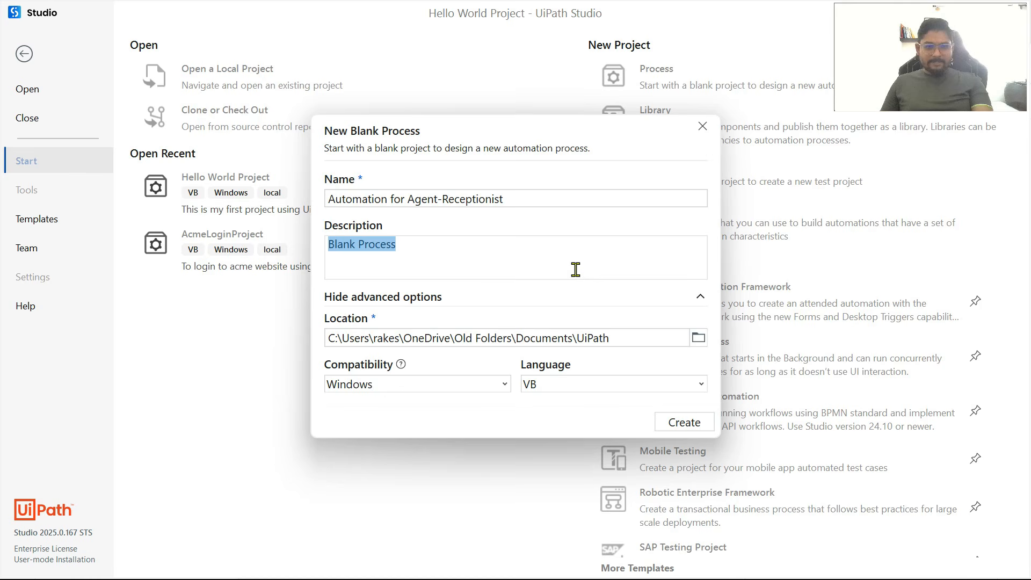
pyautogui.click(709, 419)
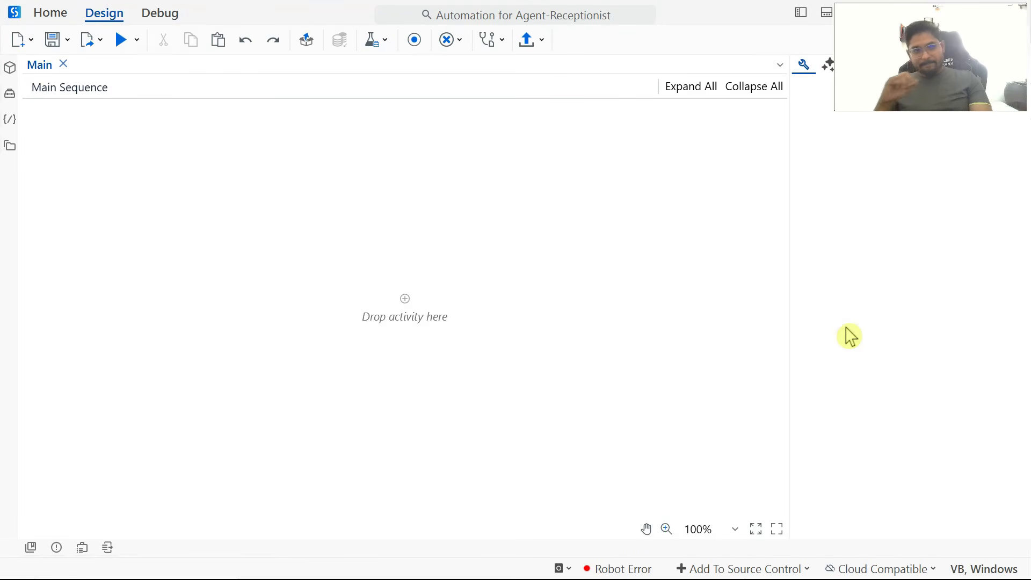
# Step: Add a Message Box activity to the empty Main Sequence
pyautogui.click(408, 302)
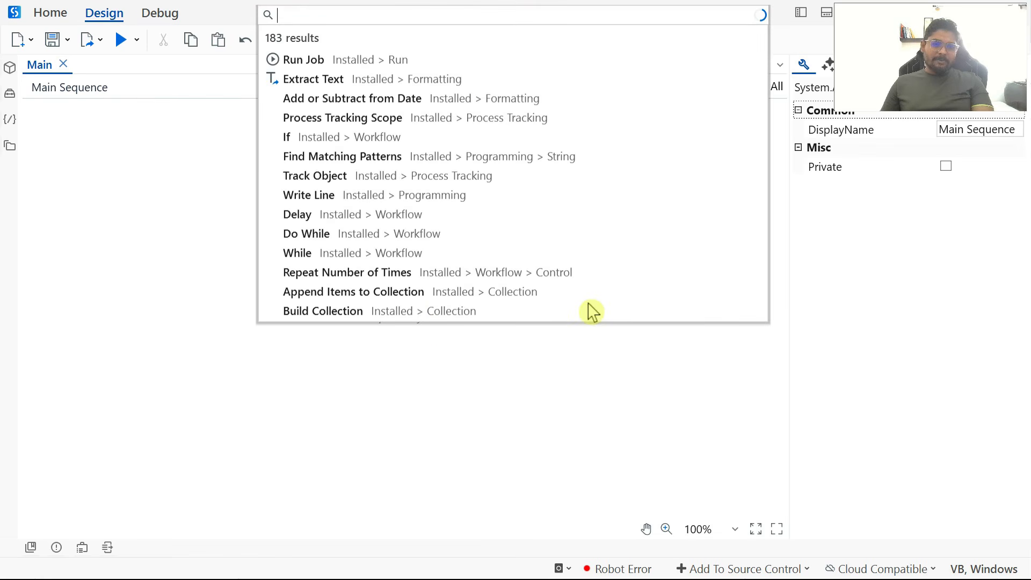
pyautogui.write('Me')
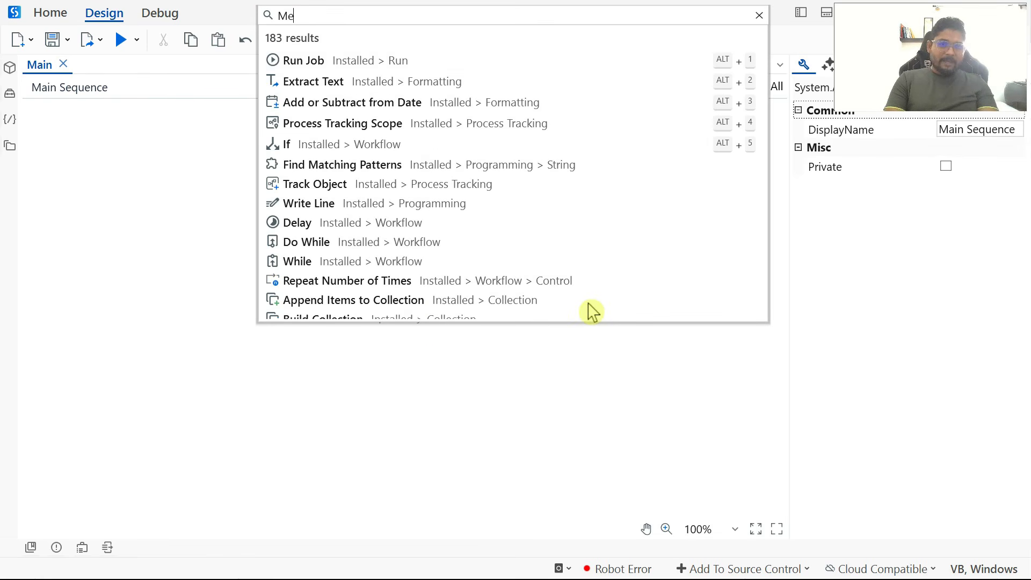
pyautogui.write('ssage box')
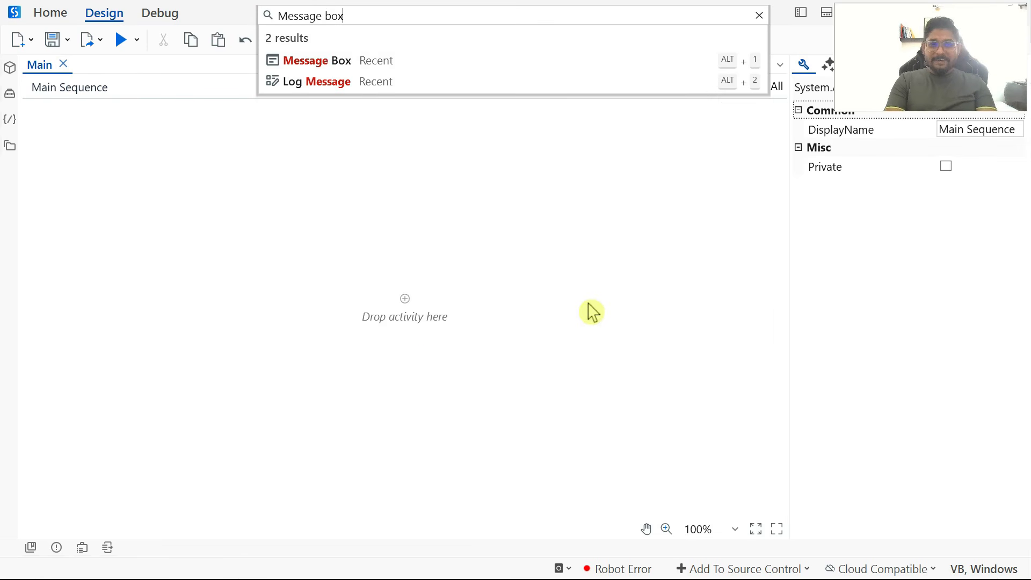
pyautogui.click(349, 65)
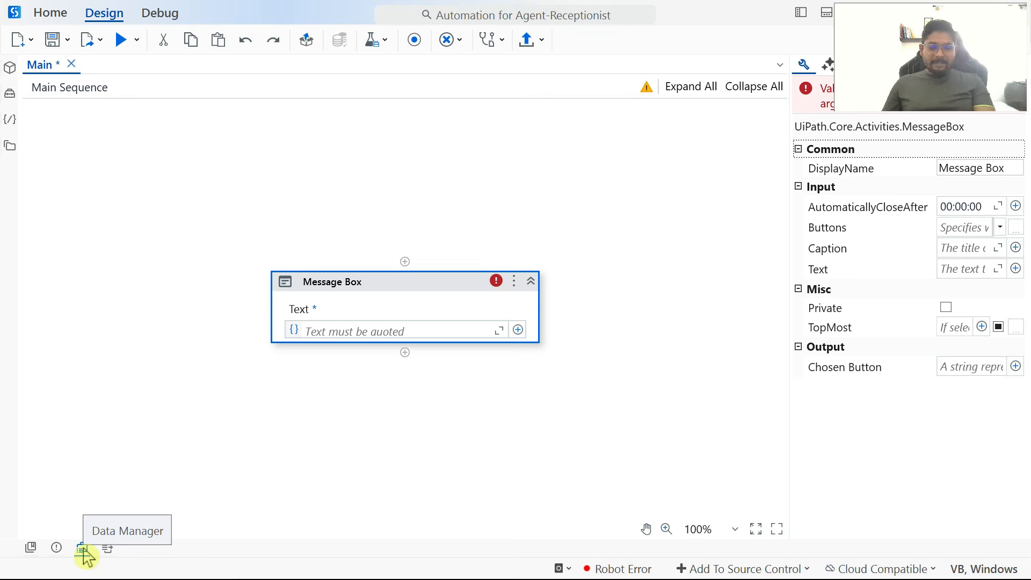
# Step: Create a workflow argument named UiPath_AgentInput, keeping direction In and data type String
pyautogui.click(84, 550)
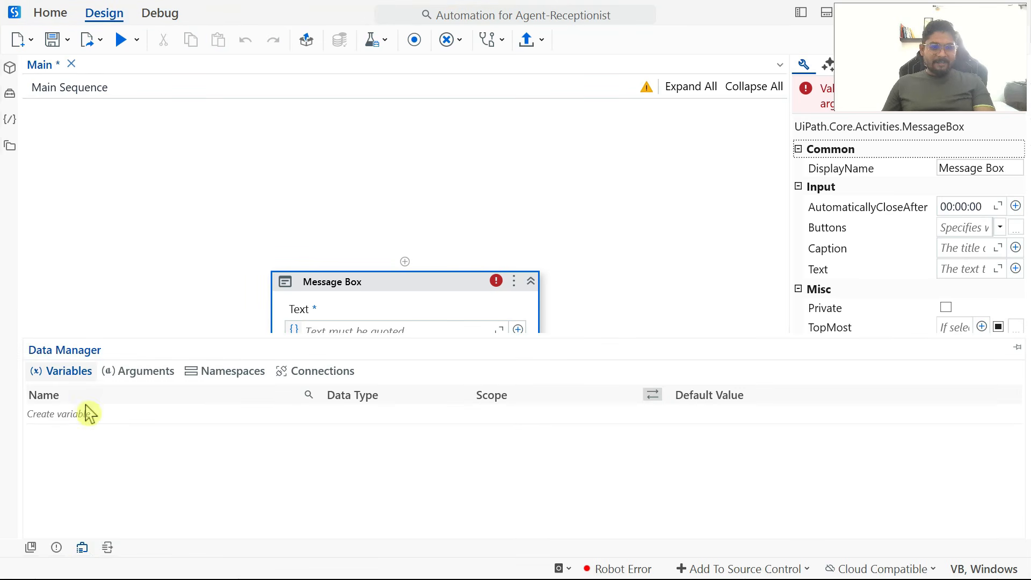
pyautogui.click(139, 376)
pyautogui.click(86, 416)
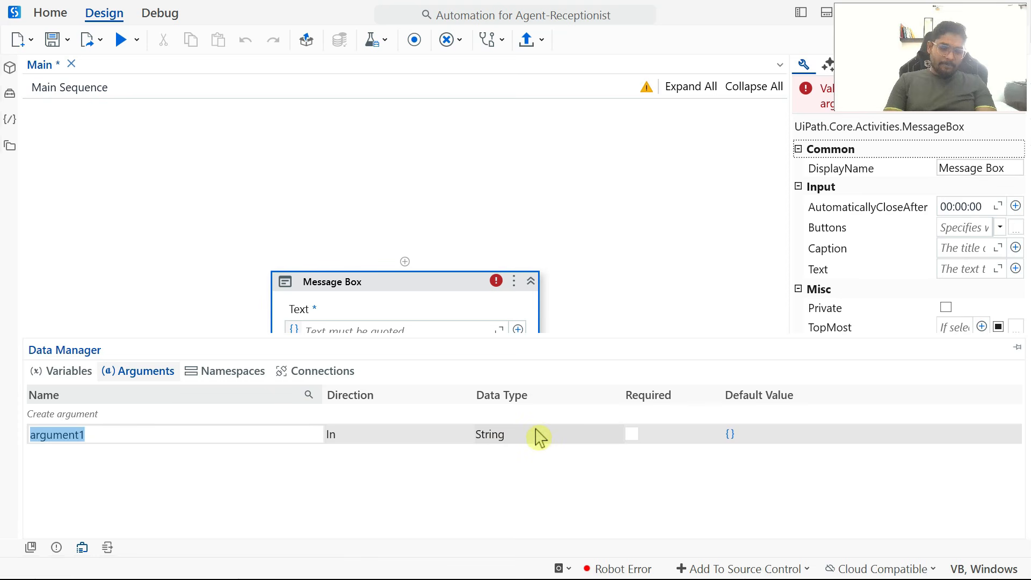
pyautogui.write('UiPath_A')
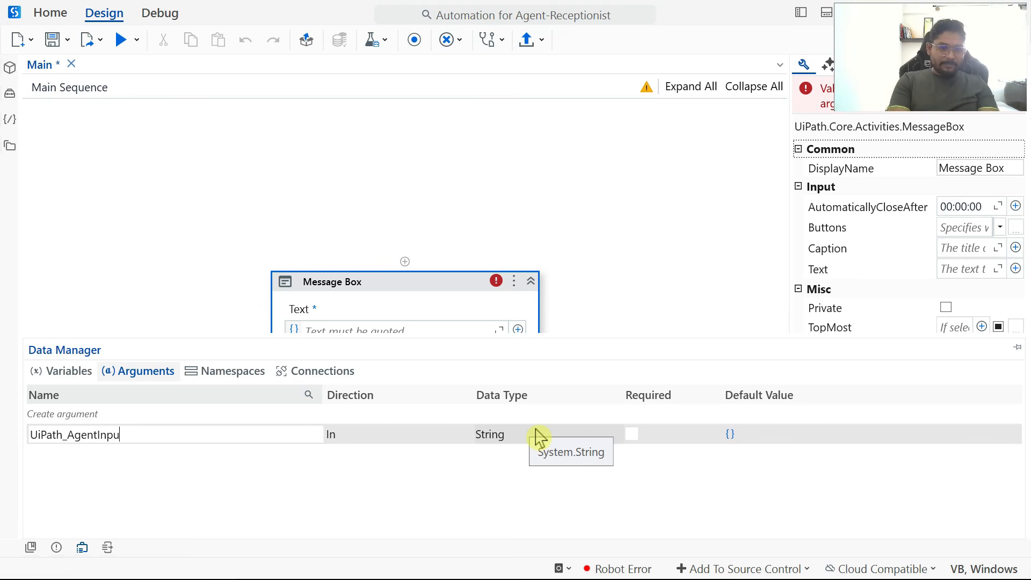
pyautogui.doubleClick(141, 429)
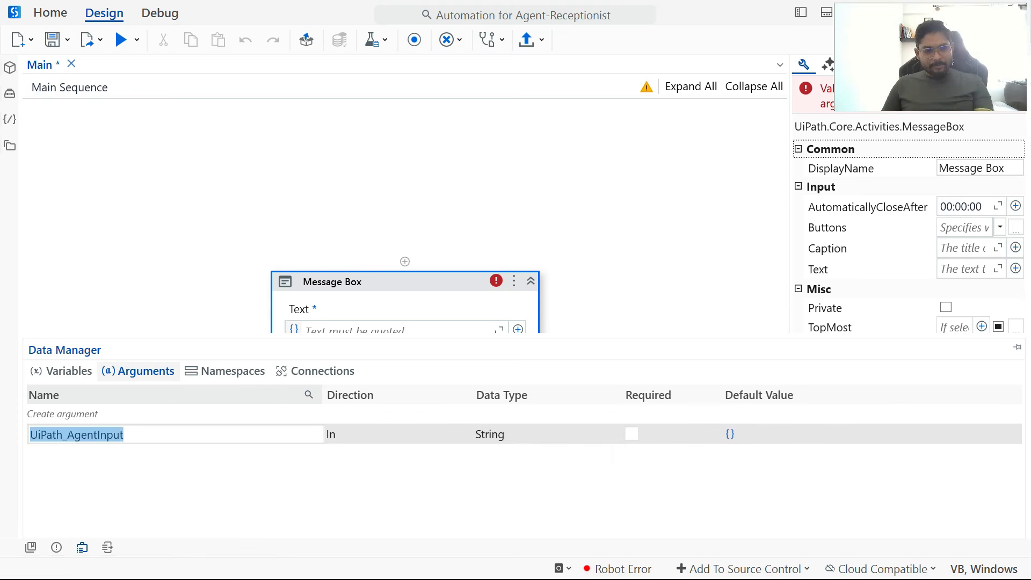
pyautogui.click(476, 487)
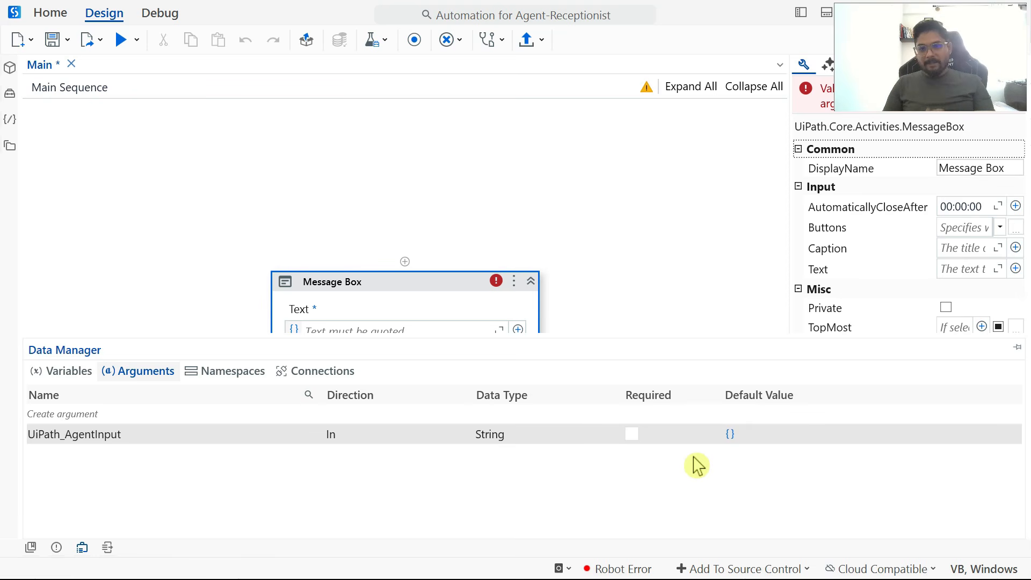
# Step: Set the Message Box text to the UiPath_AgentInput argument and save the workflow
pyautogui.click(83, 547)
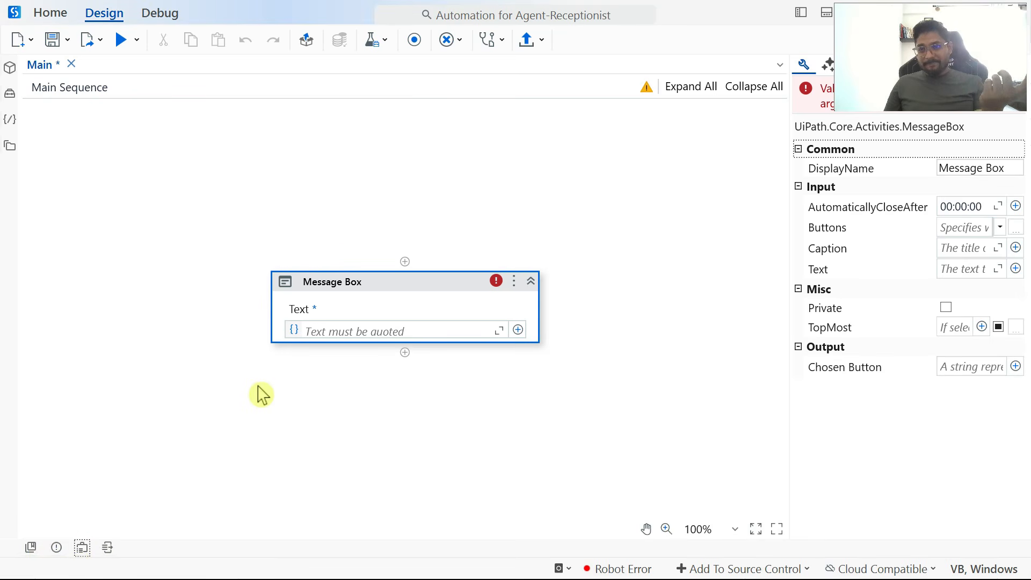
pyautogui.click(329, 332)
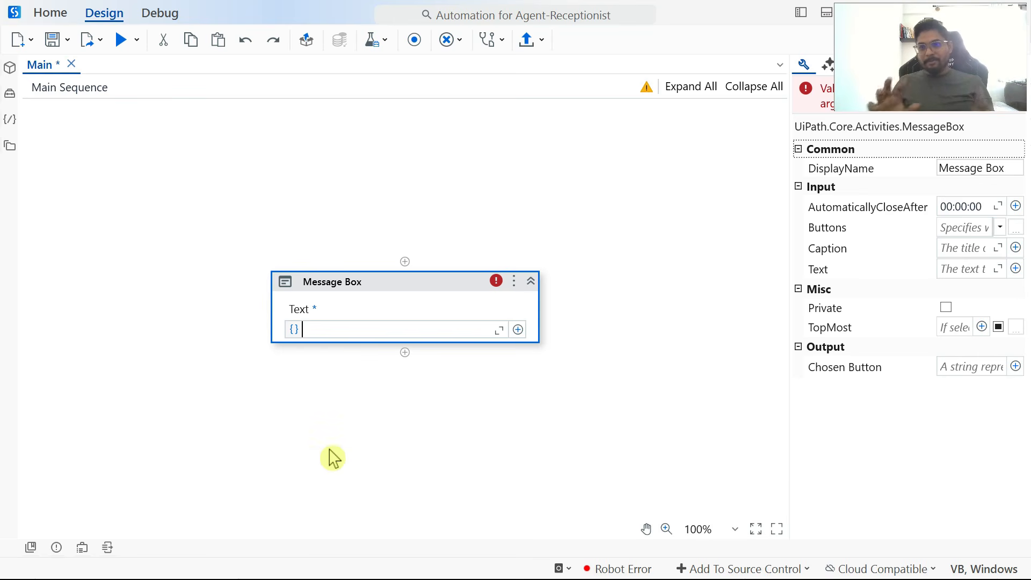
pyautogui.hotkey('ctrl', 'v')
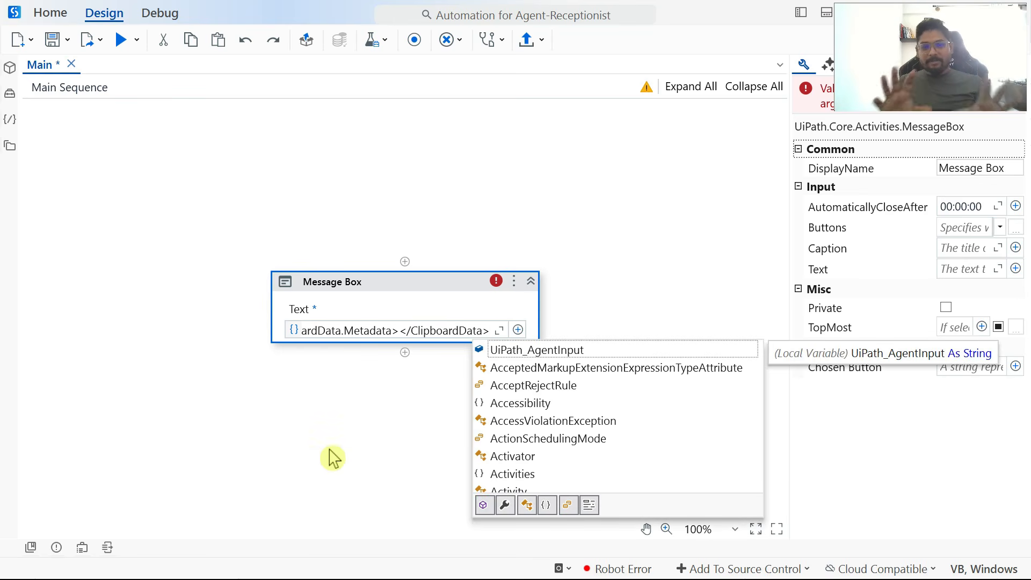
pyautogui.hotkey('ctrl', 'a')
pyautogui.press('Delete')
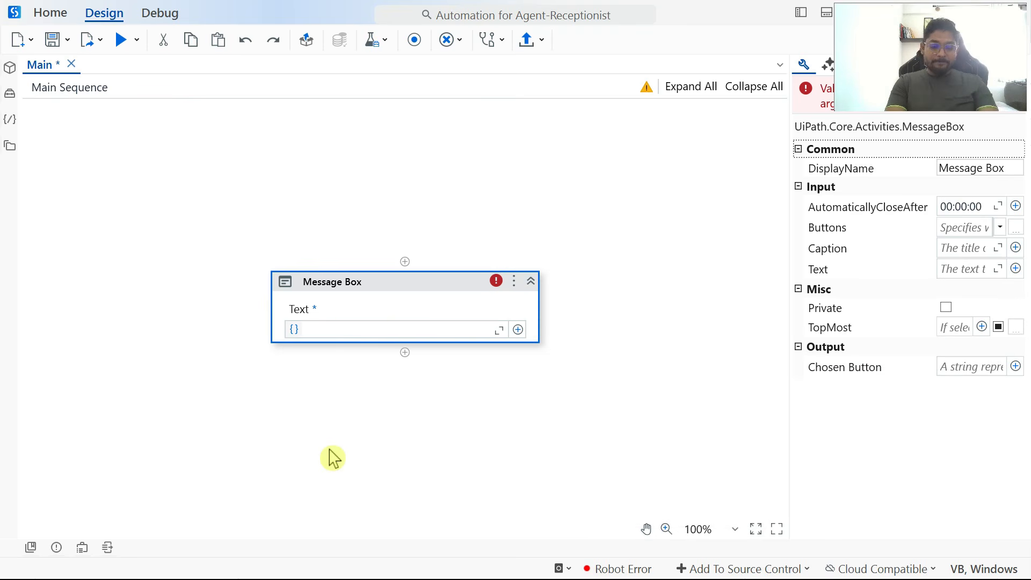
pyautogui.write('uip')
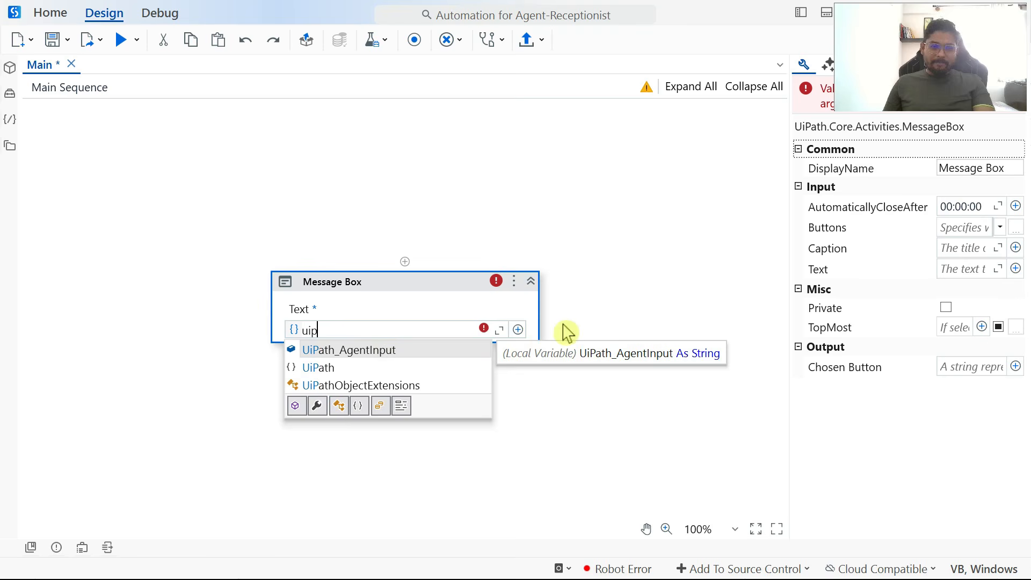
pyautogui.doubleClick(389, 352)
pyautogui.click(633, 311)
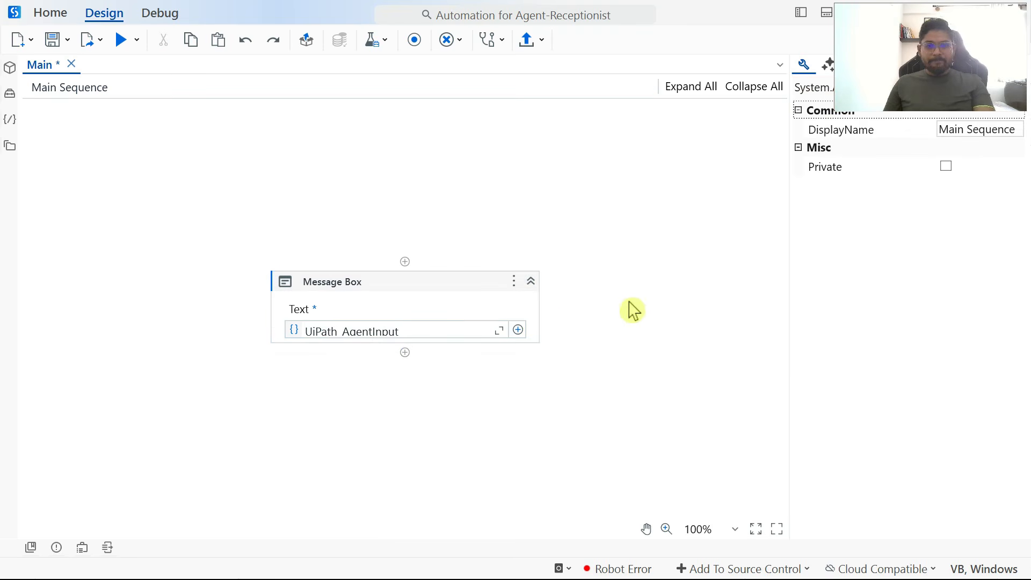
pyautogui.click(52, 39)
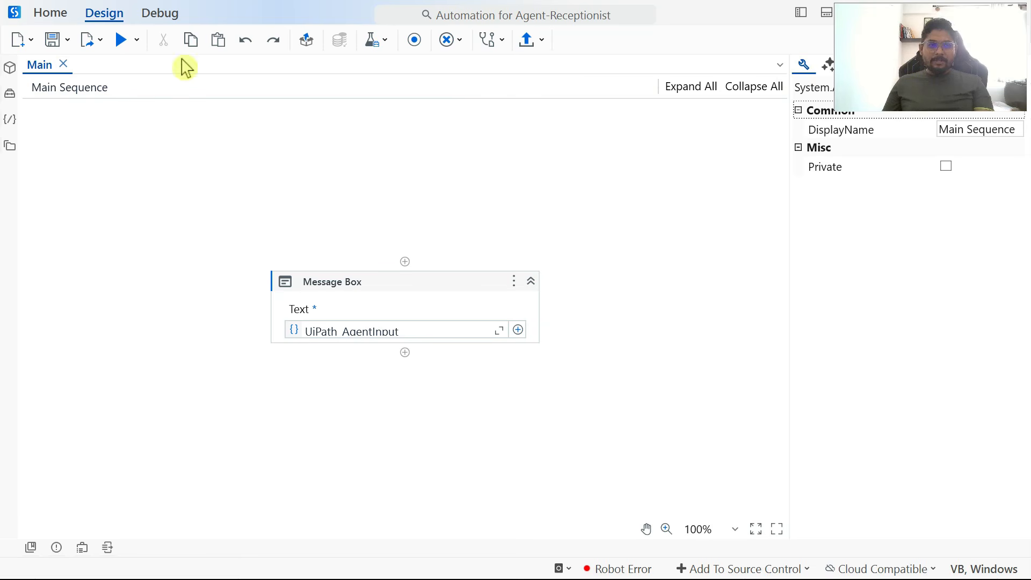
# Step: Publish the project as version 1.0.1 to the Orchestrator Tenant Processes Feed, keeping the default package properties
pyautogui.click(529, 48)
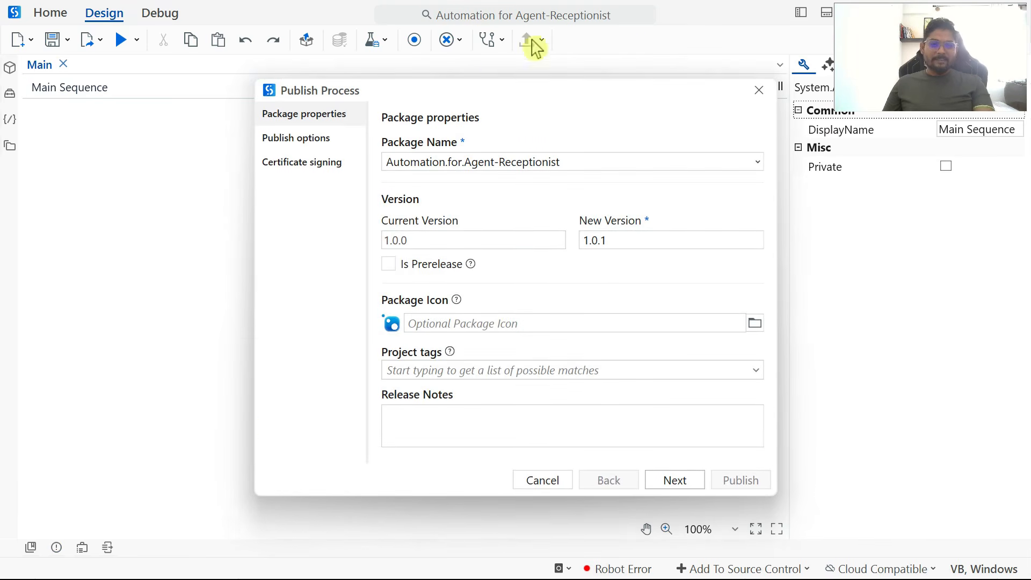
pyautogui.click(687, 485)
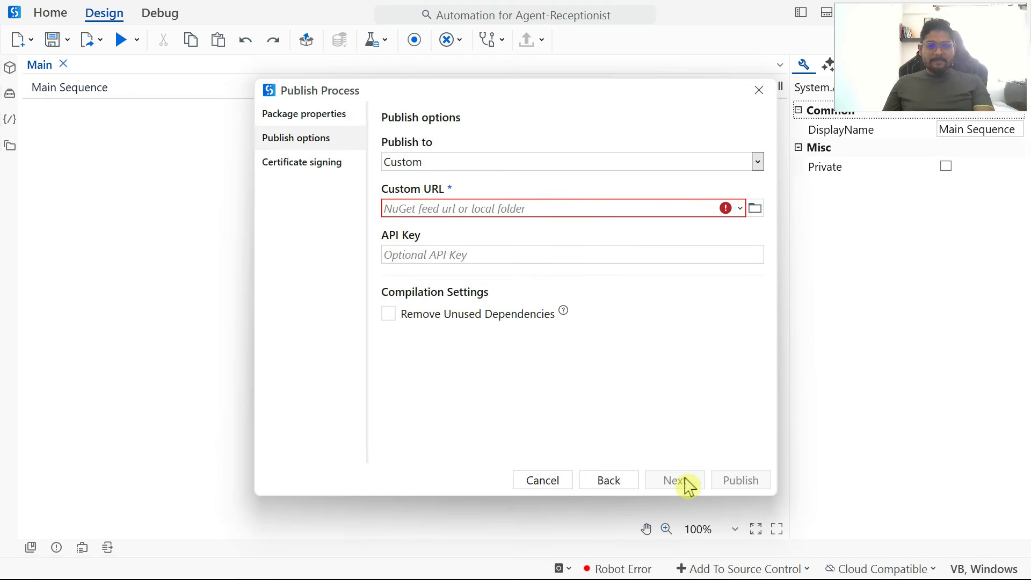
pyautogui.click(758, 162)
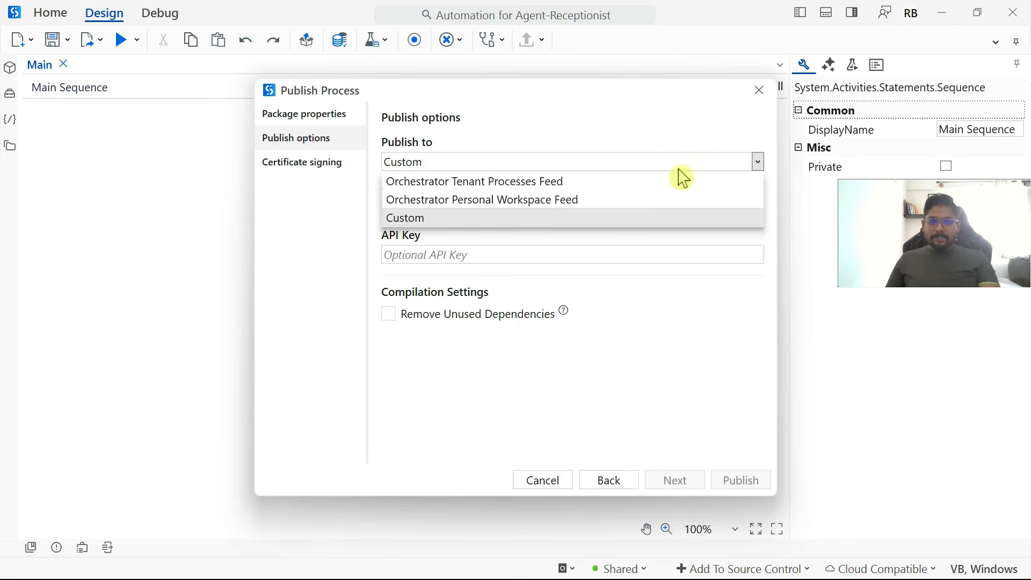
pyautogui.click(526, 185)
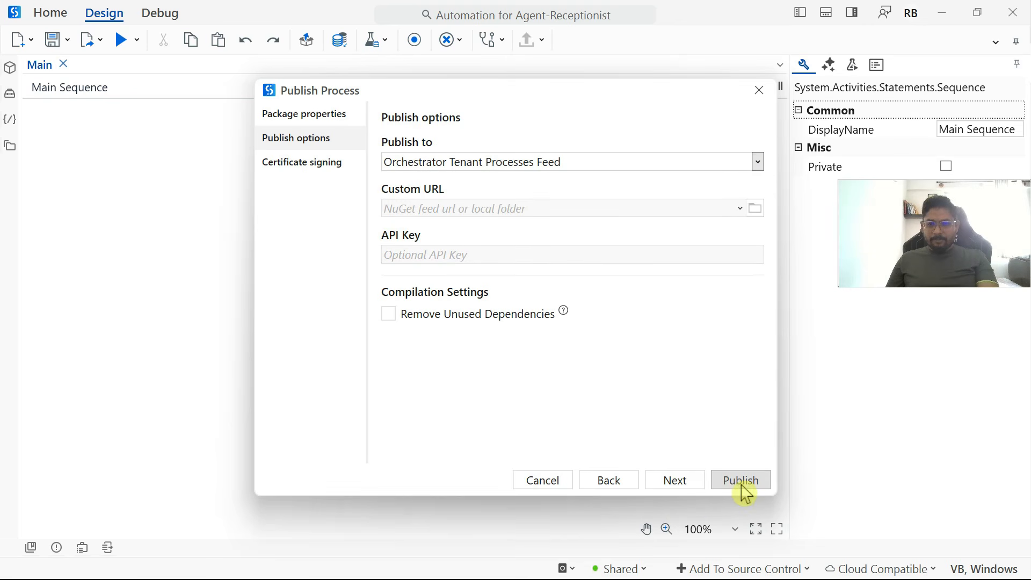
pyautogui.click(742, 482)
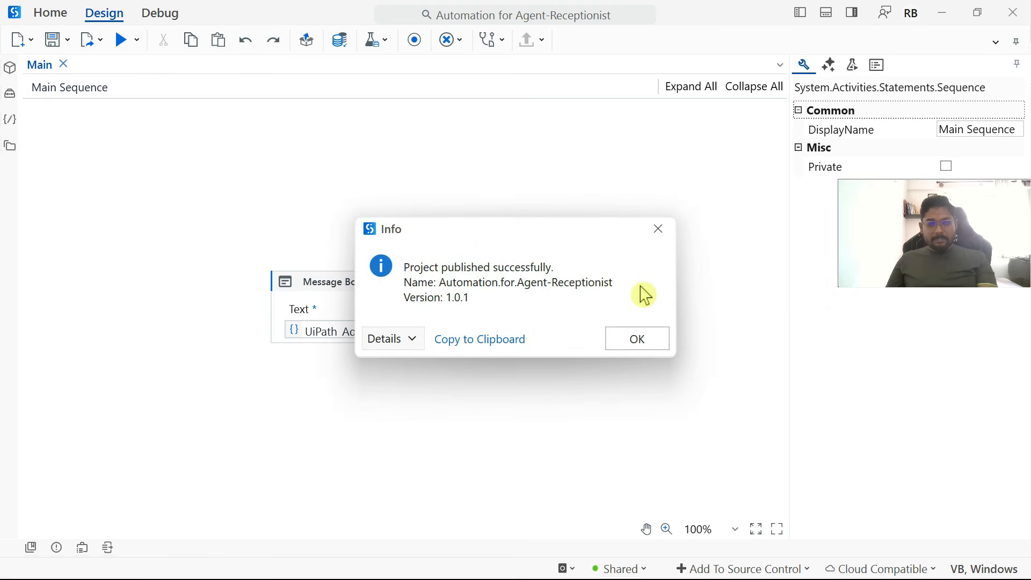
# Step: Switch to the browser, close the sign-in confirmation page, and open Orchestrator from Automation Cloud in a new tab
pyautogui.hotkey('alt', 'Tab')
pyautogui.hotkey('alt', 'Tab')
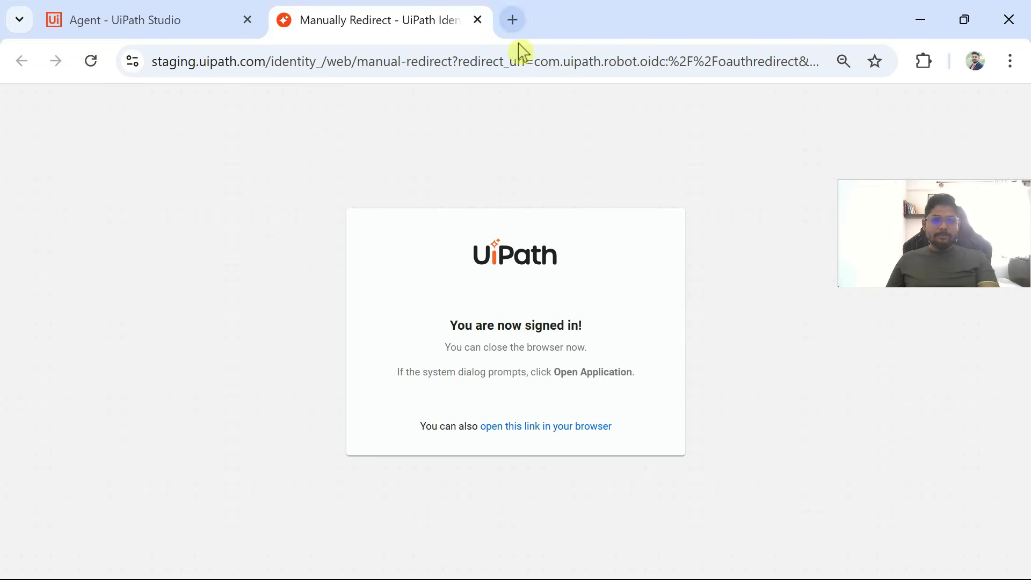
pyautogui.click(478, 20)
pyautogui.click(285, 19)
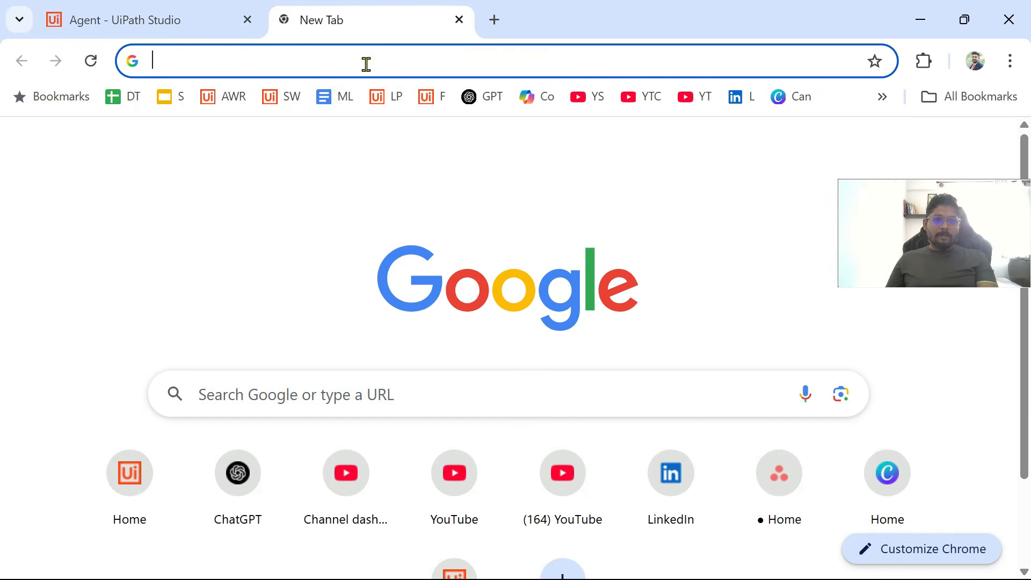
pyautogui.click(228, 99)
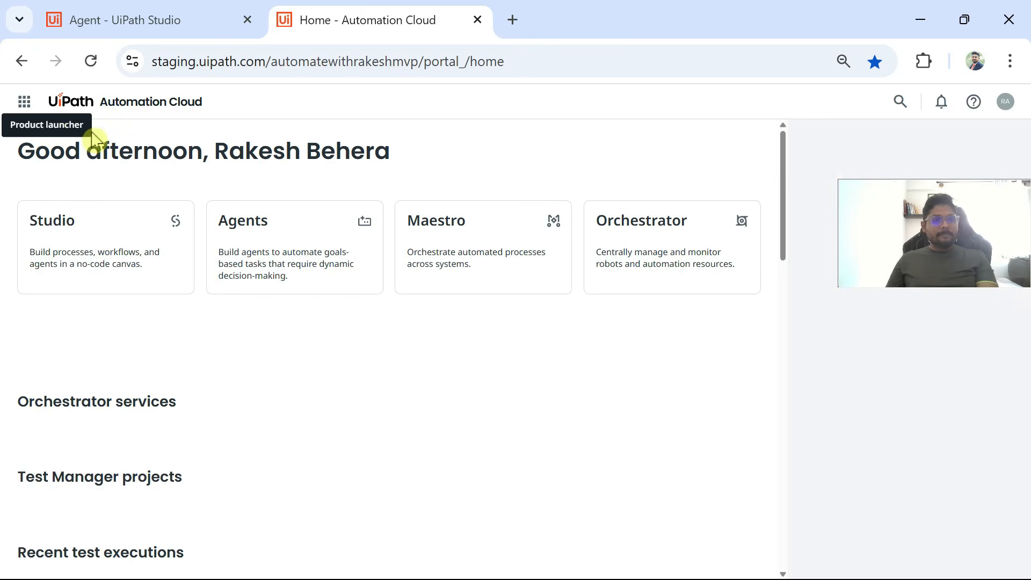
pyautogui.click(26, 105)
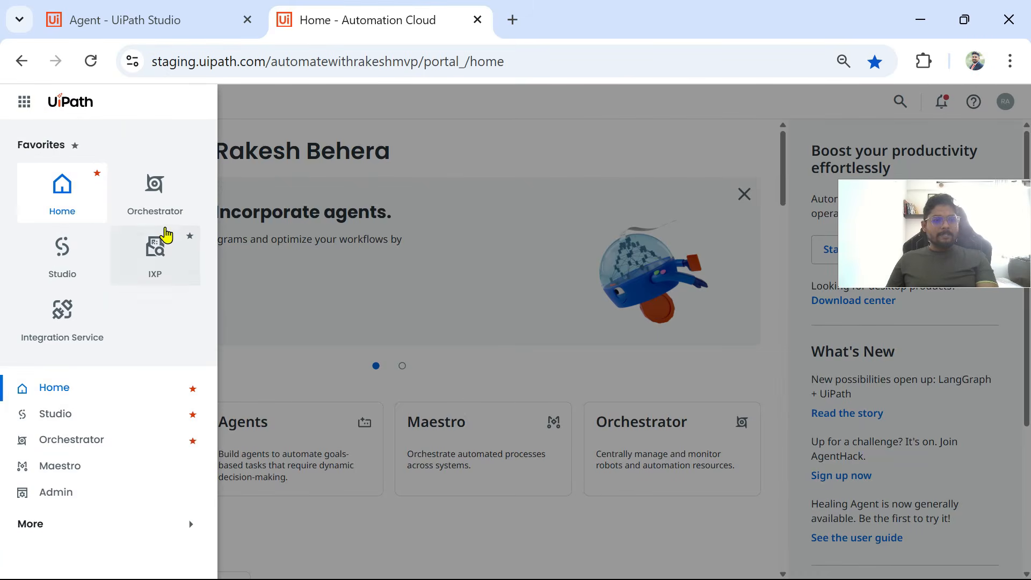
pyautogui.click(159, 206)
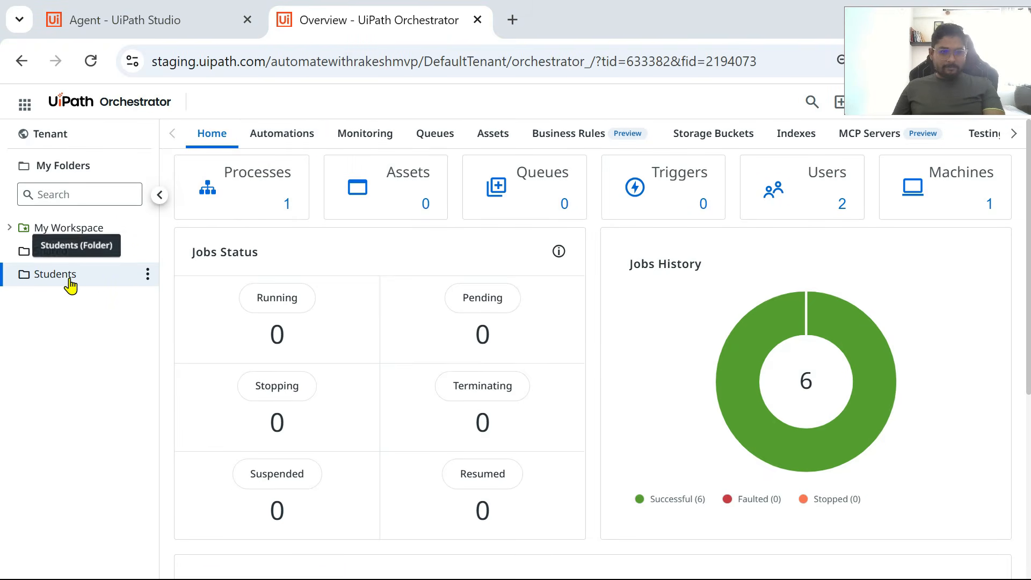
# Step: Open the list of automation processes in the Students folder
pyautogui.click(318, 133)
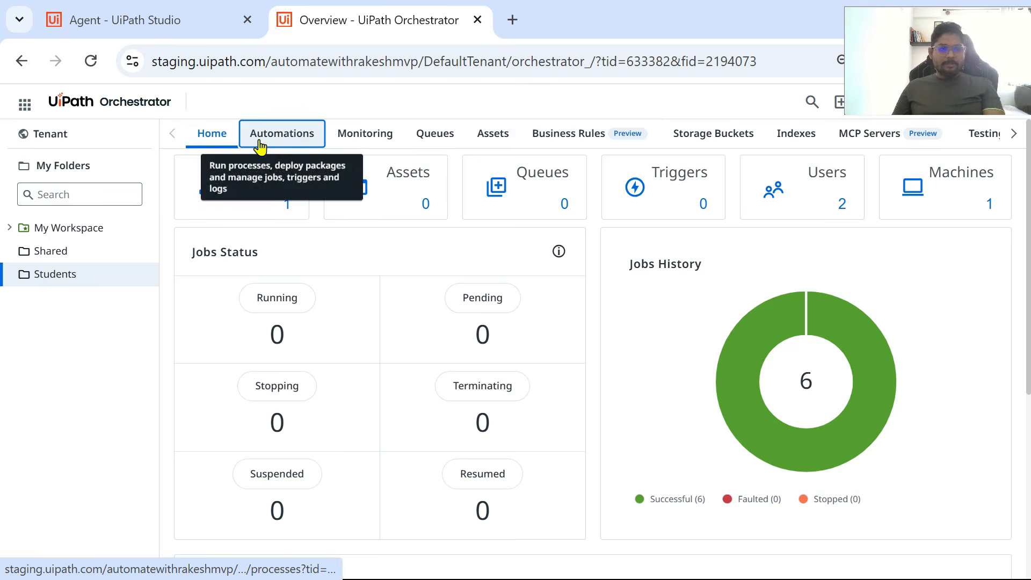
pyautogui.click(76, 144)
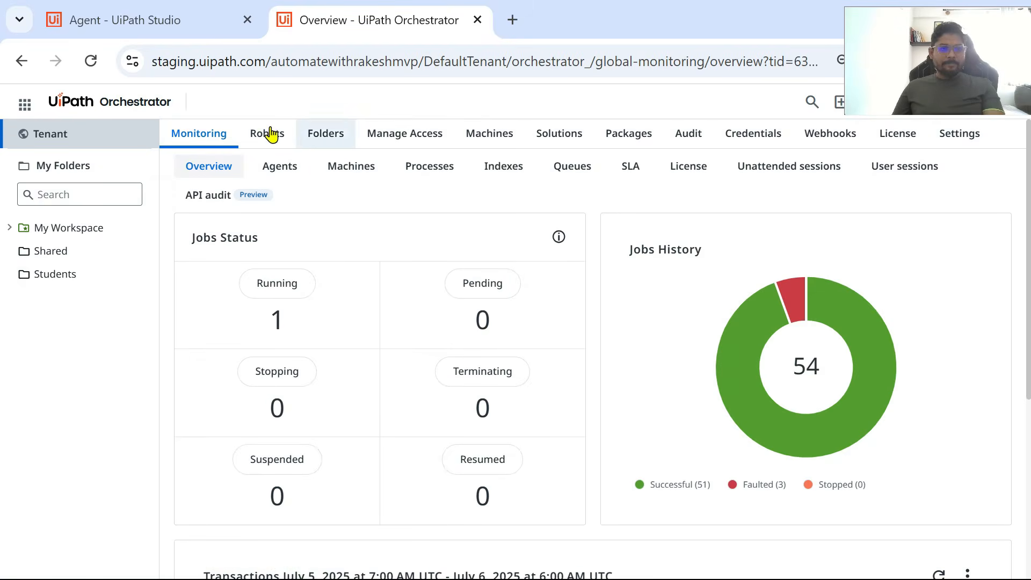
pyautogui.scroll(-3, 272, 315)
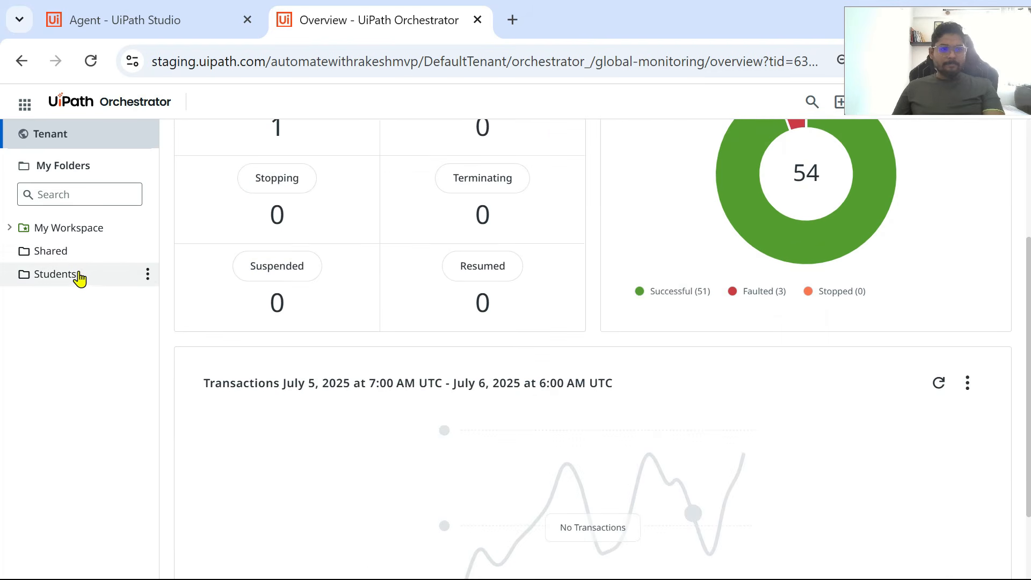
pyautogui.click(78, 275)
pyautogui.click(293, 138)
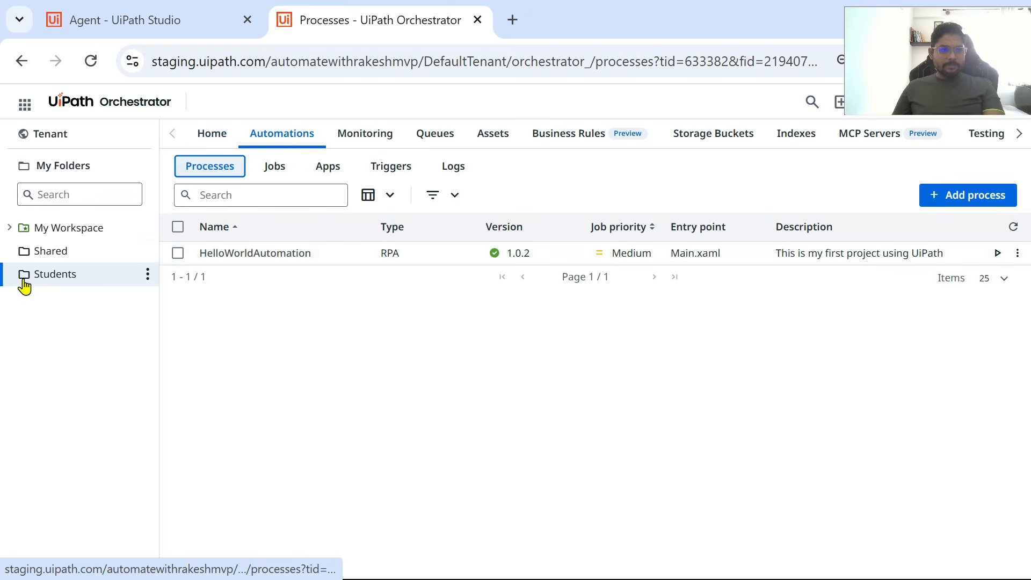
# Step: Start adding a process from the Automation.for.Agent-Receptionist package, keeping version 1.0.1 and entry point Main.xaml
pyautogui.click(962, 203)
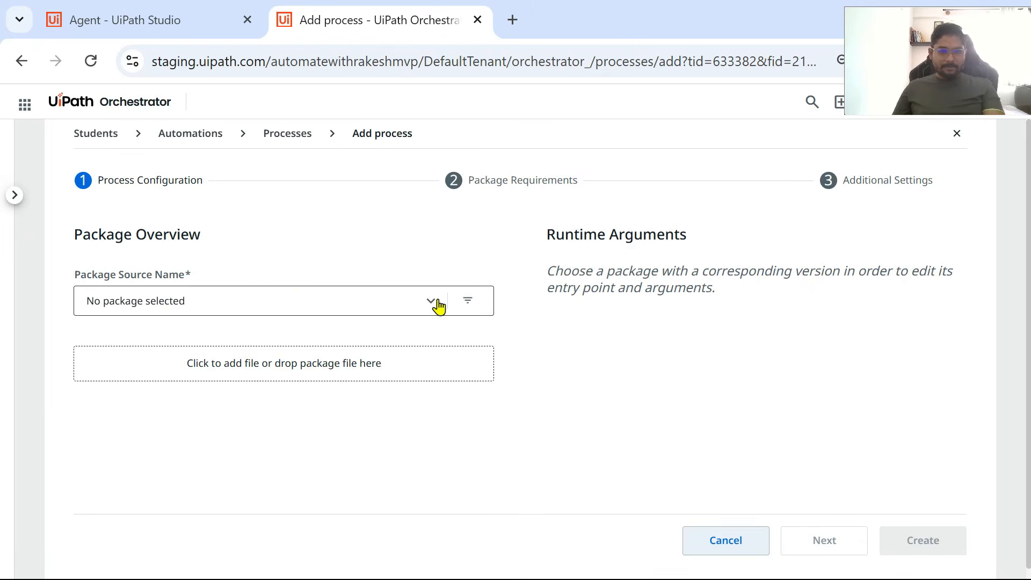
pyautogui.click(432, 302)
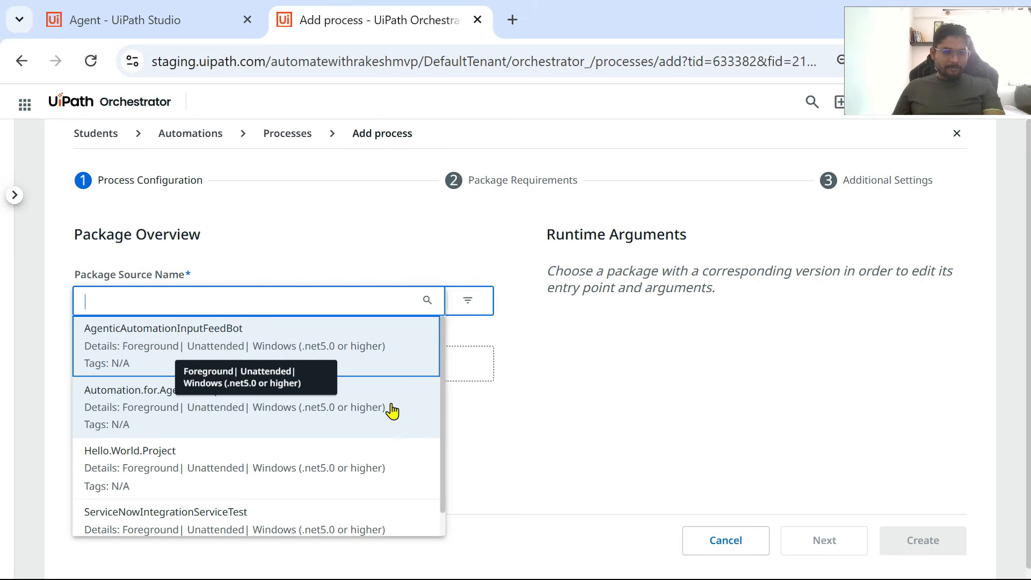
pyautogui.click(267, 419)
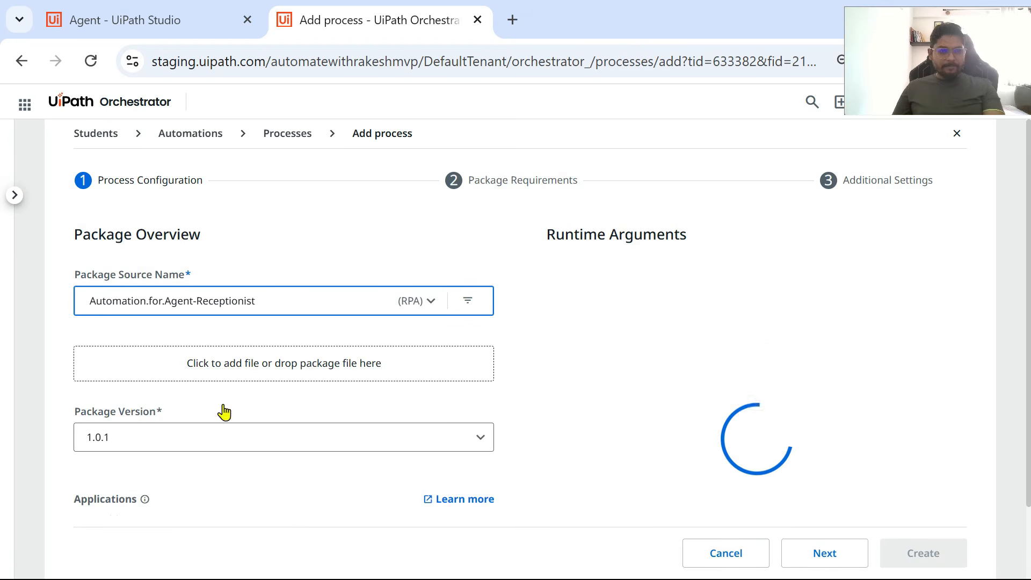
pyautogui.scroll(-1, 161, 446)
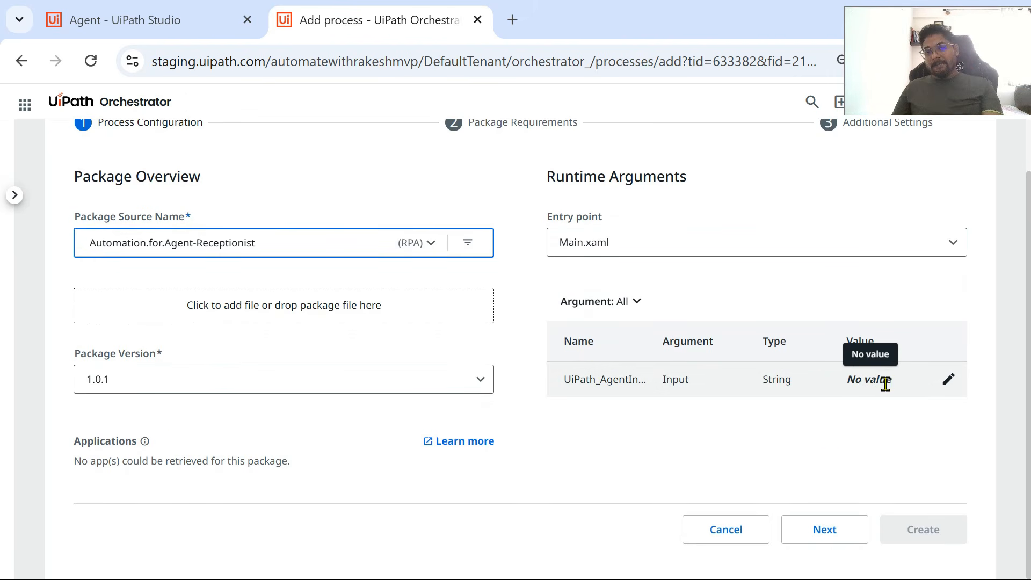
pyautogui.click(827, 532)
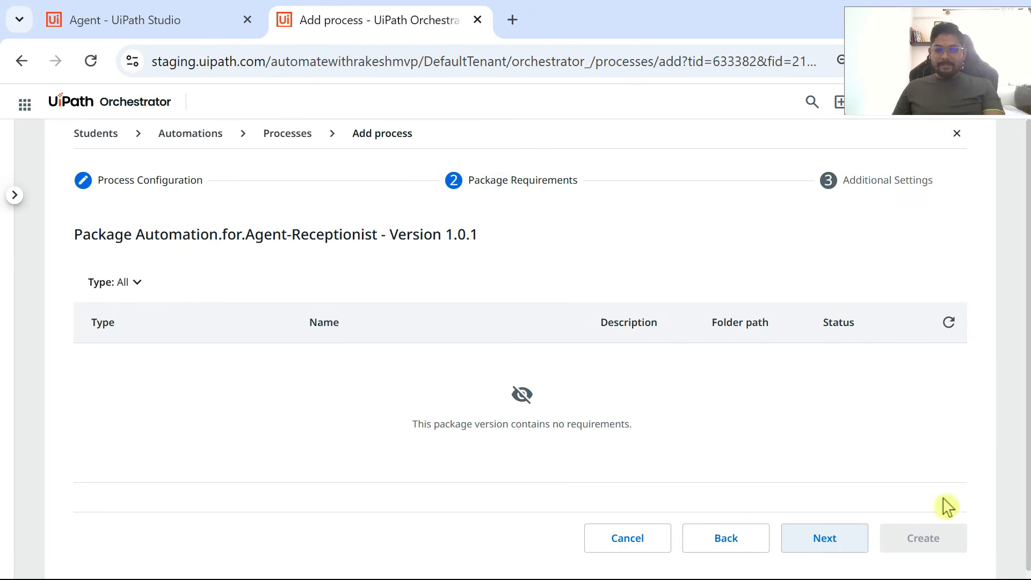
# Step: Leave the display name empty, keep the default additional settings, create the process, and return to the process list
pyautogui.click(832, 544)
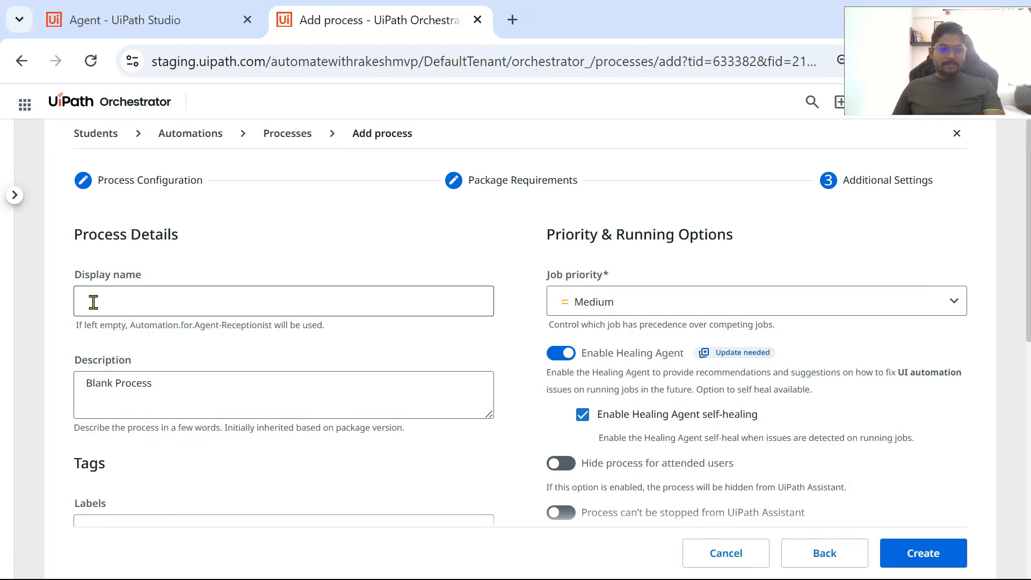
pyautogui.scroll(-2, 484, 349)
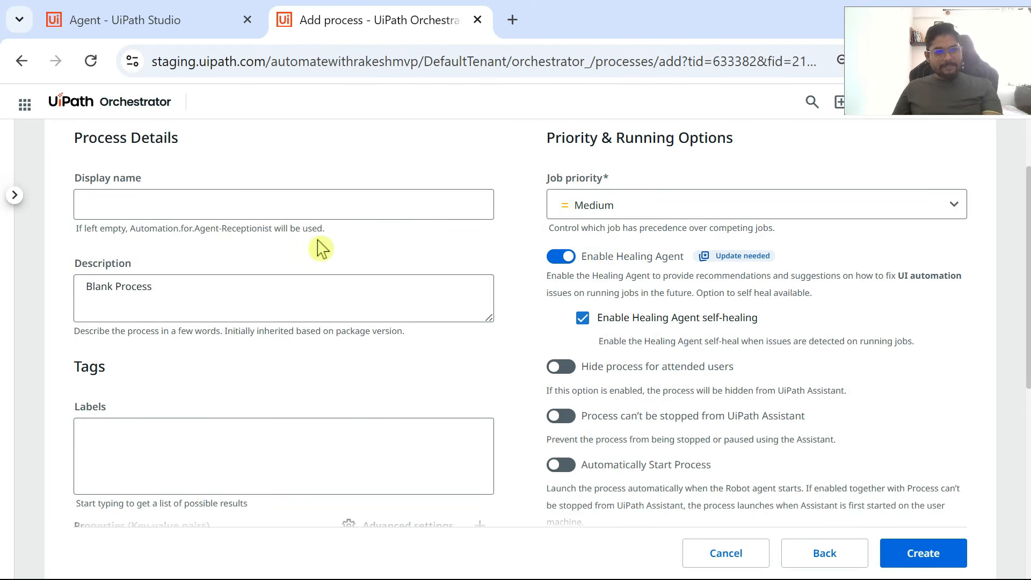
pyautogui.moveTo(318, 230); pyautogui.dragTo(130, 230)
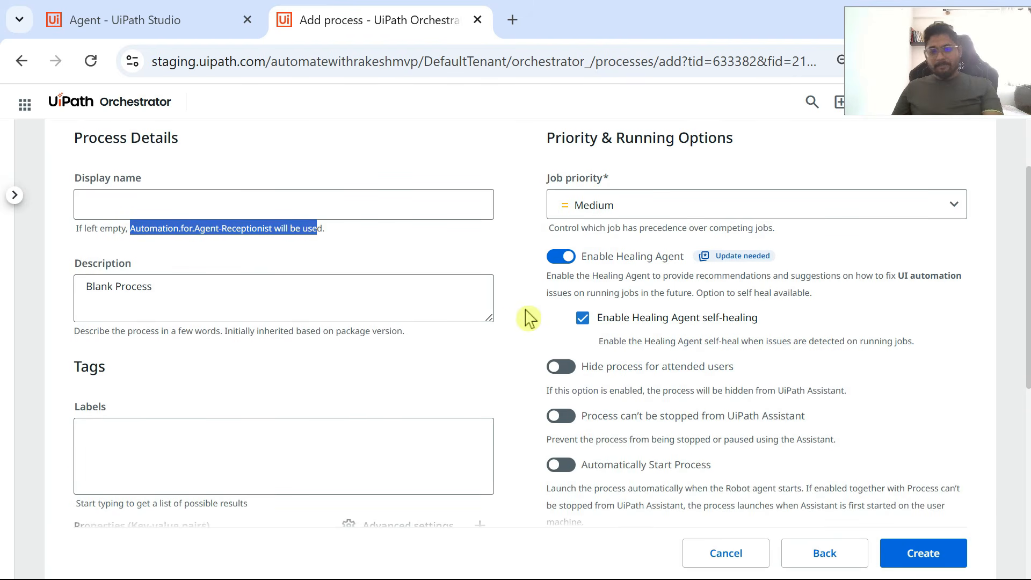
pyautogui.scroll(-6, 495, 341)
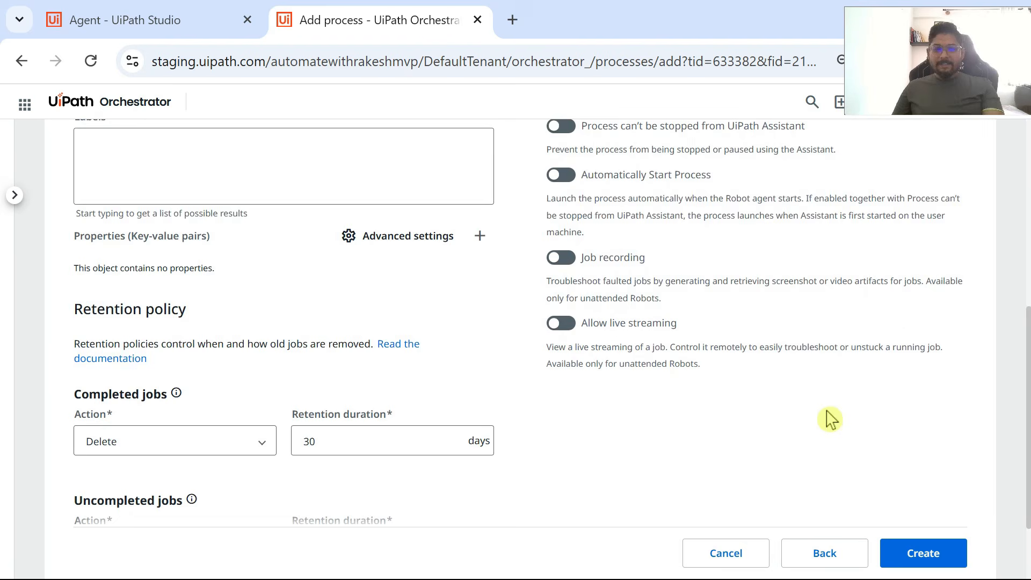
pyautogui.scroll(-2, 831, 419)
pyautogui.click(923, 533)
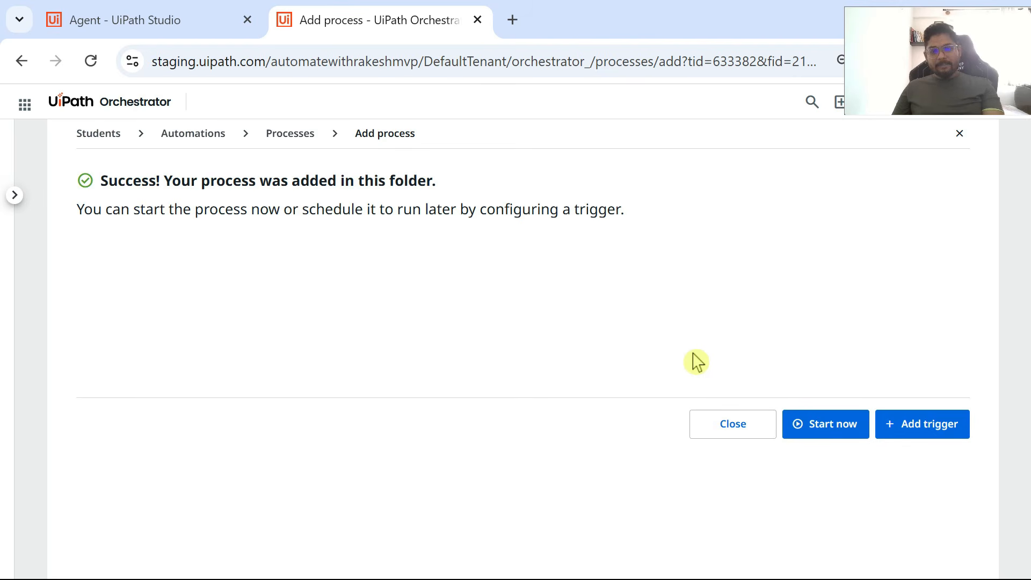
pyautogui.click(736, 437)
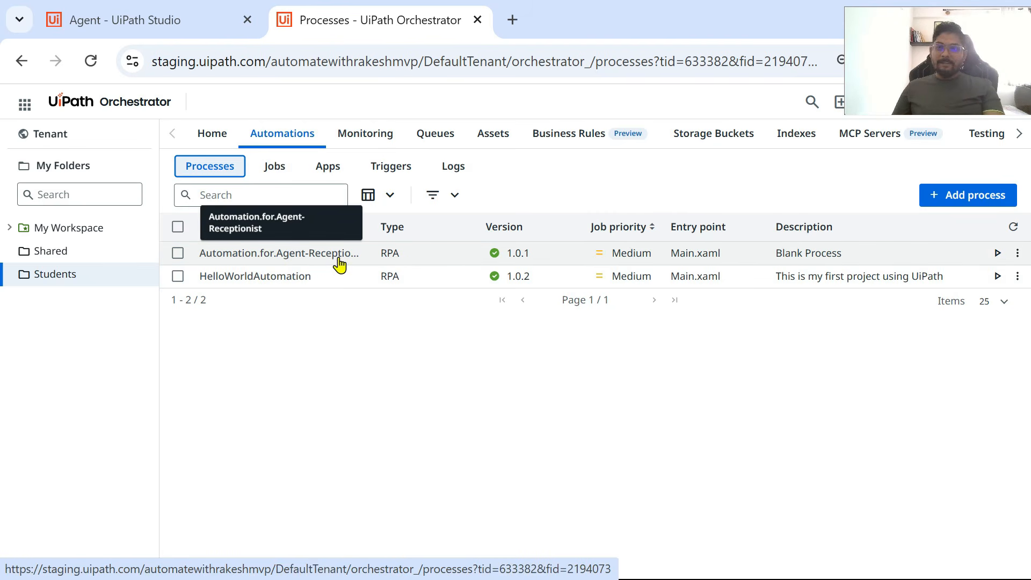
# Step: Return to the agent designer and add the Automation.for.Agent-Receptionist automation from the Students folder as a tool
pyautogui.click(177, 26)
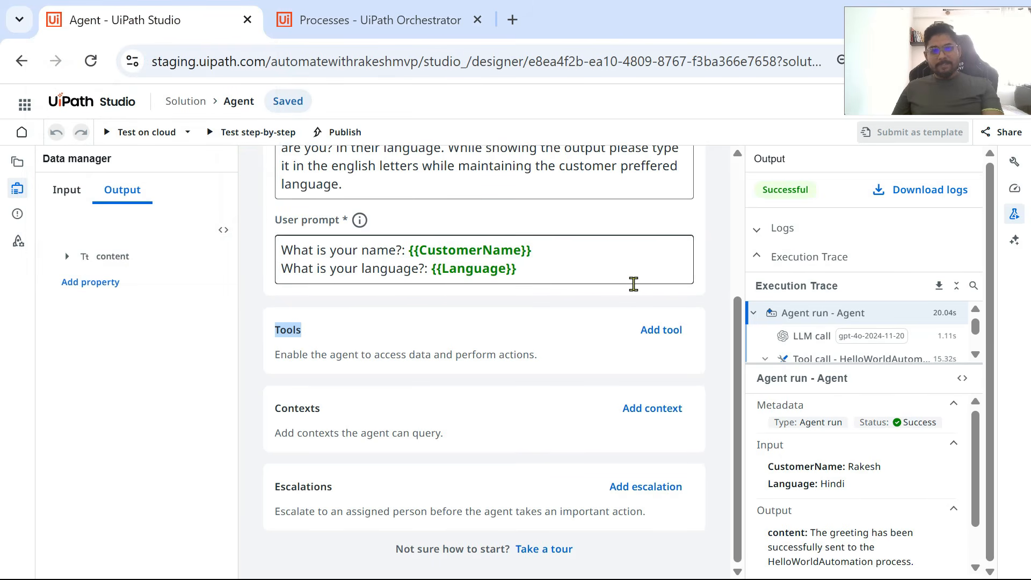
pyautogui.scroll(2, 596, 330)
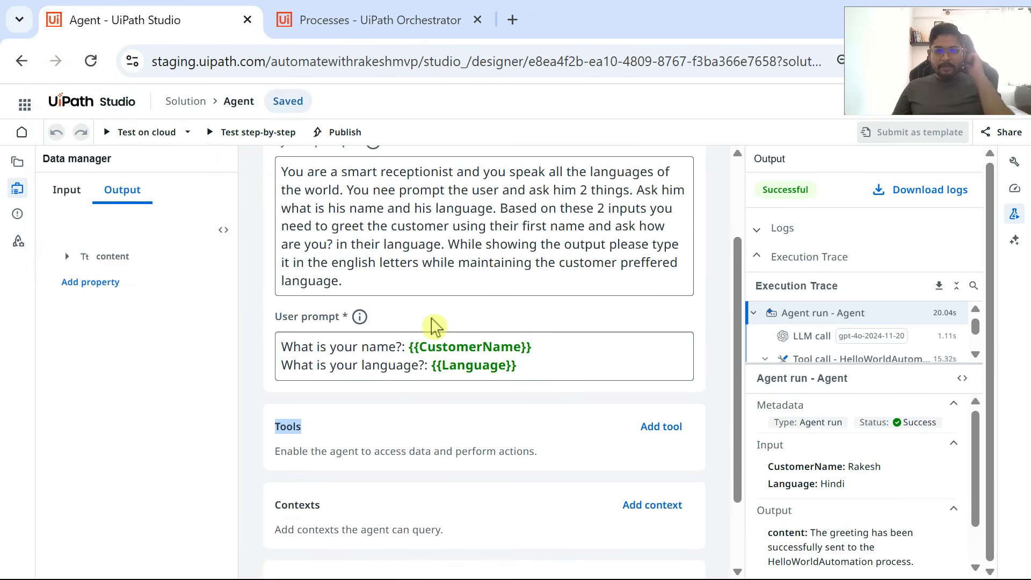
pyautogui.scroll(-2, 467, 382)
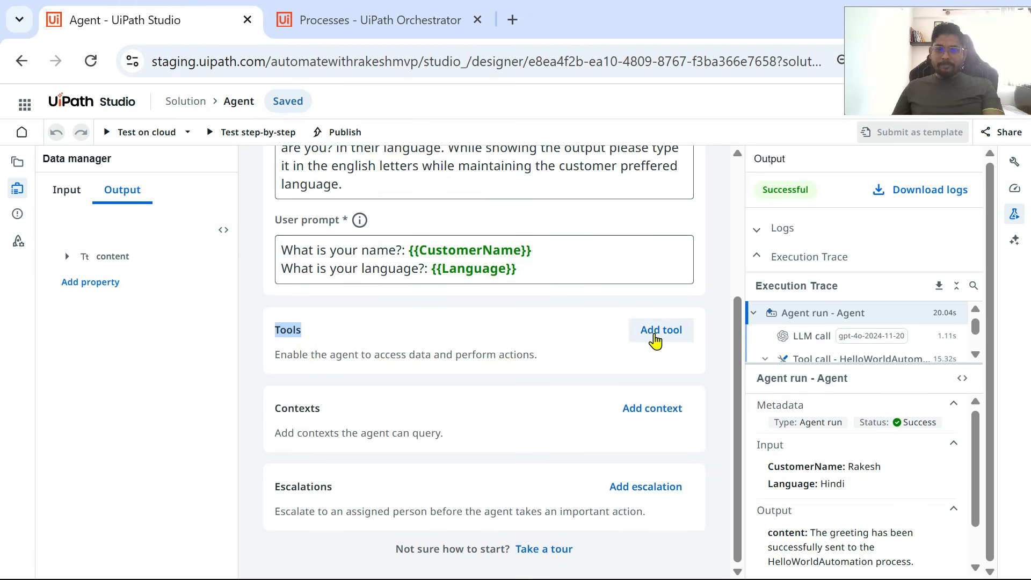
pyautogui.click(656, 339)
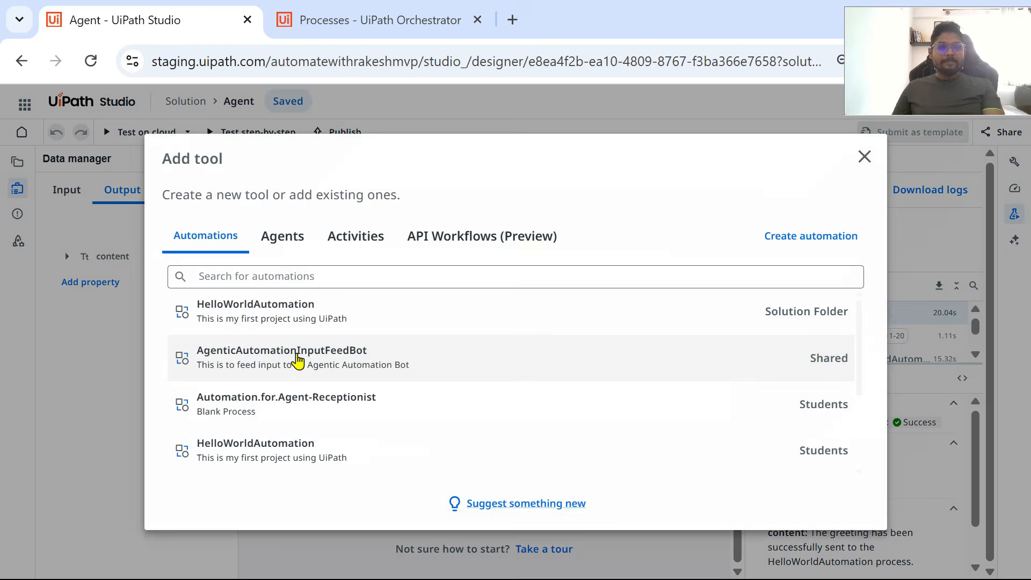
pyautogui.scroll(-2, 290, 382)
pyautogui.scroll(2, 295, 393)
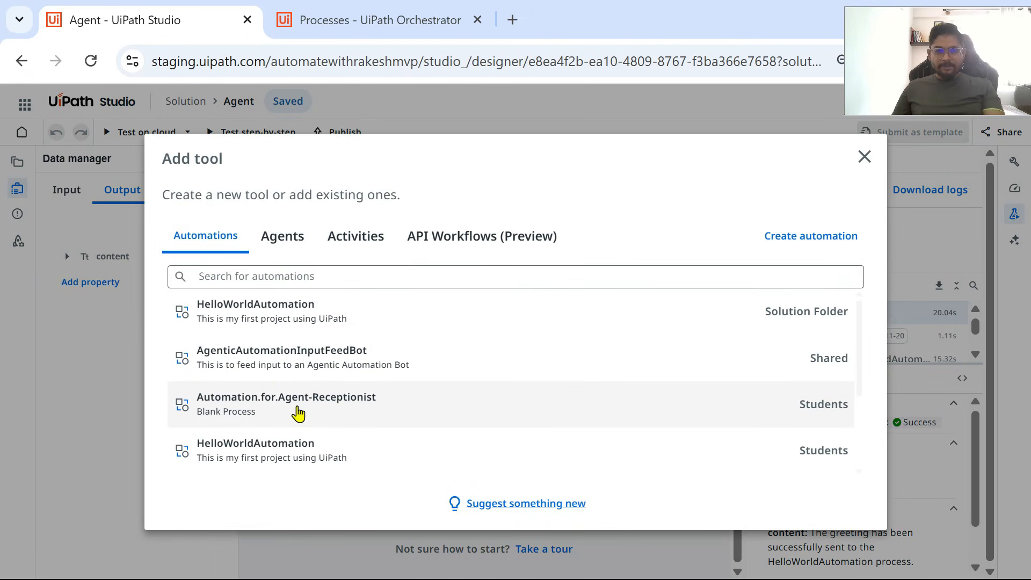
pyautogui.scroll(-2, 294, 415)
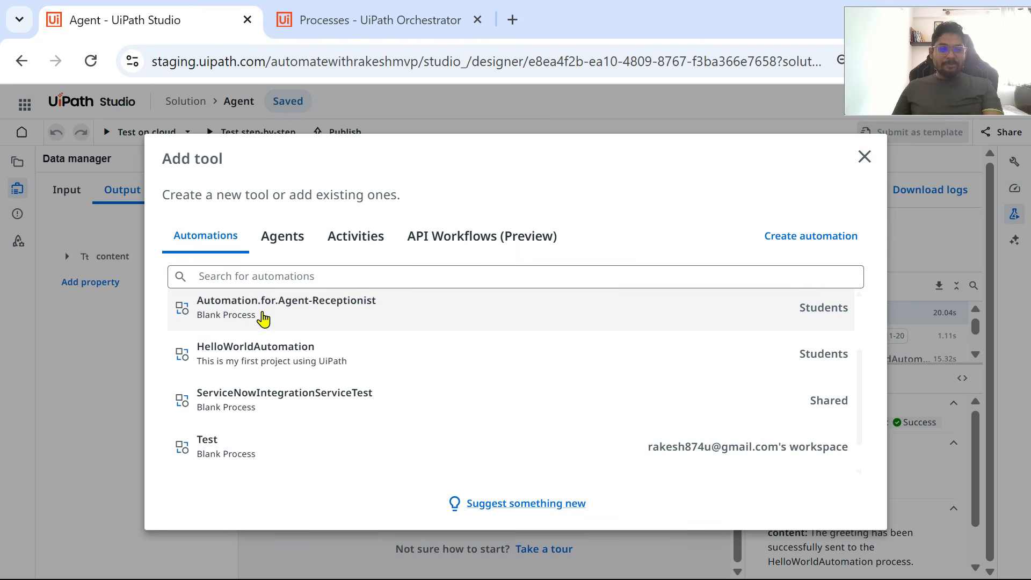
pyautogui.click(279, 319)
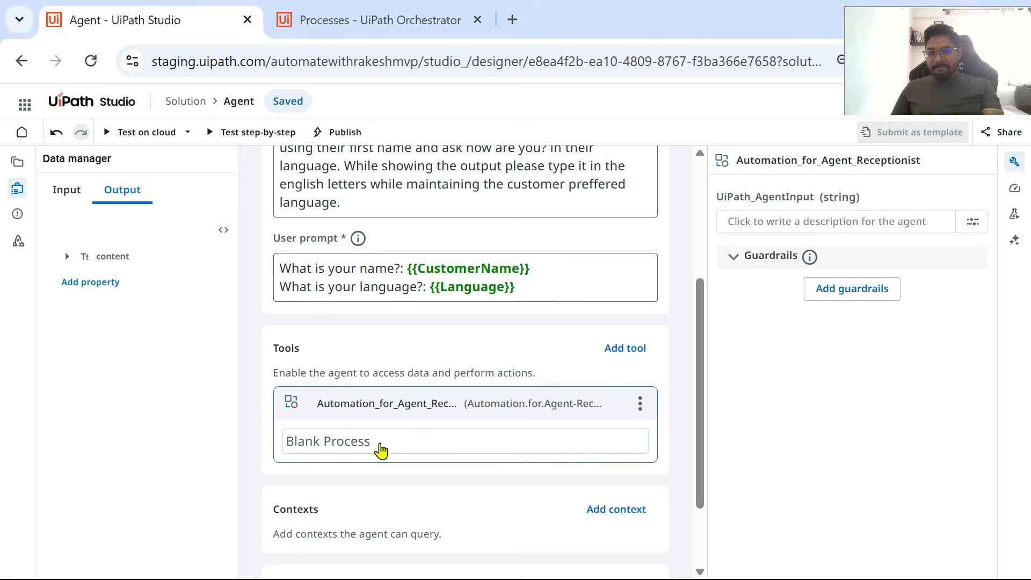
# Step: Replace the new tool's description with "This is a test to pass agents input to RPA Automation"
pyautogui.click(367, 451)
pyautogui.tripleClick(403, 438)
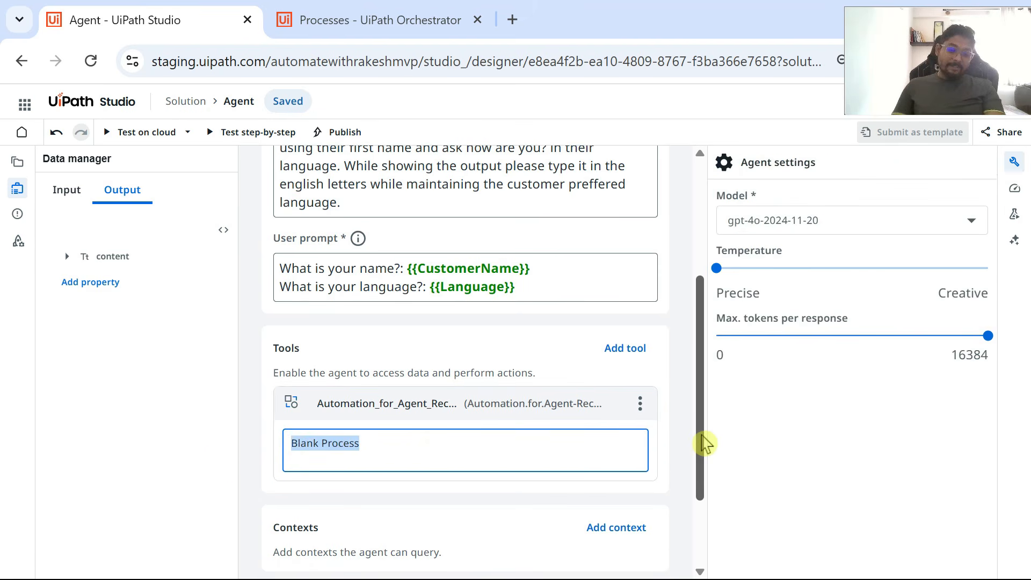
pyautogui.write('Thi')
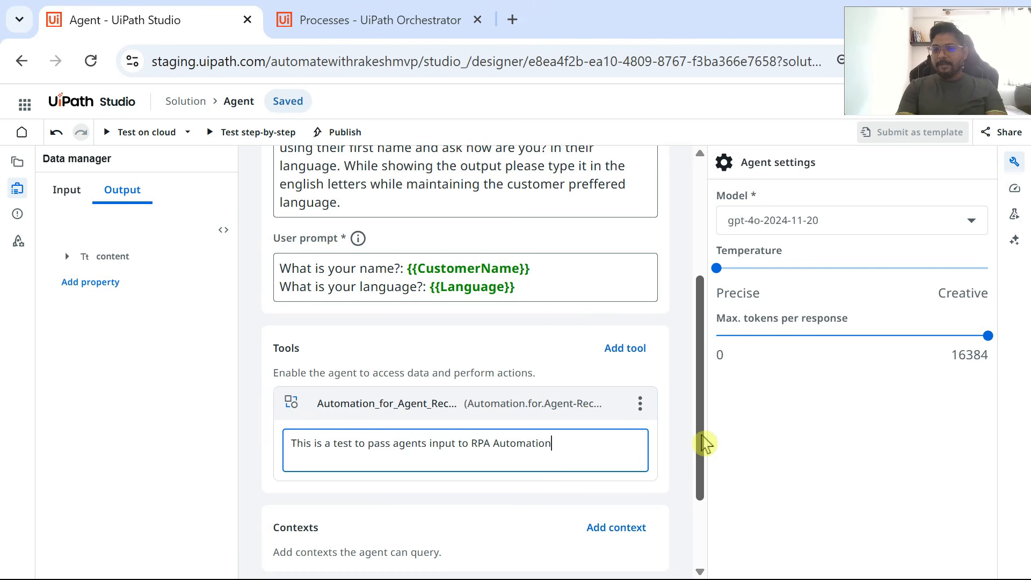
pyautogui.click(257, 440)
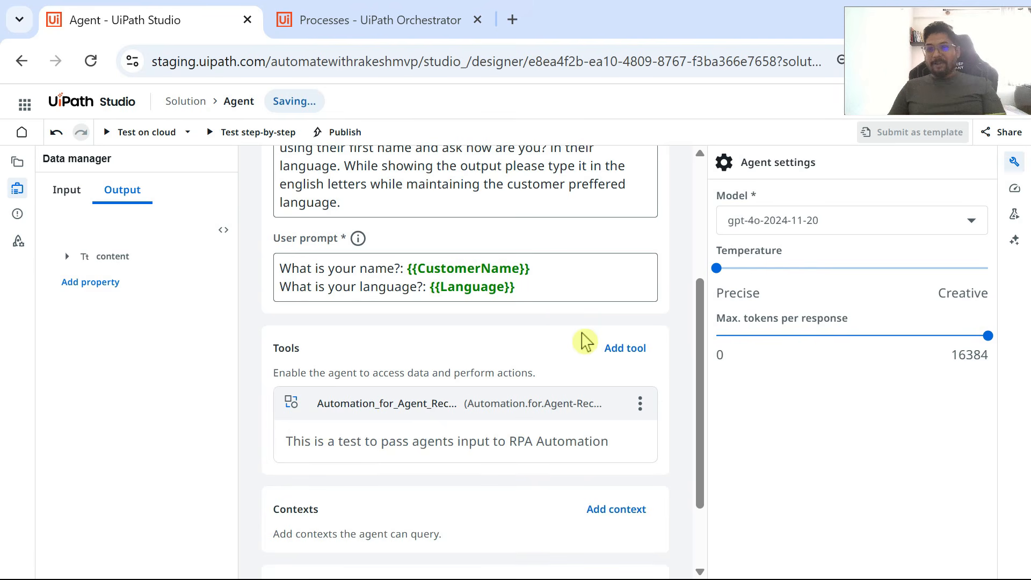
# Step: Add a new paragraph to the system prompt: "You need to pass the output of the execution to the automation process named:"
pyautogui.scroll(4, 357, 269)
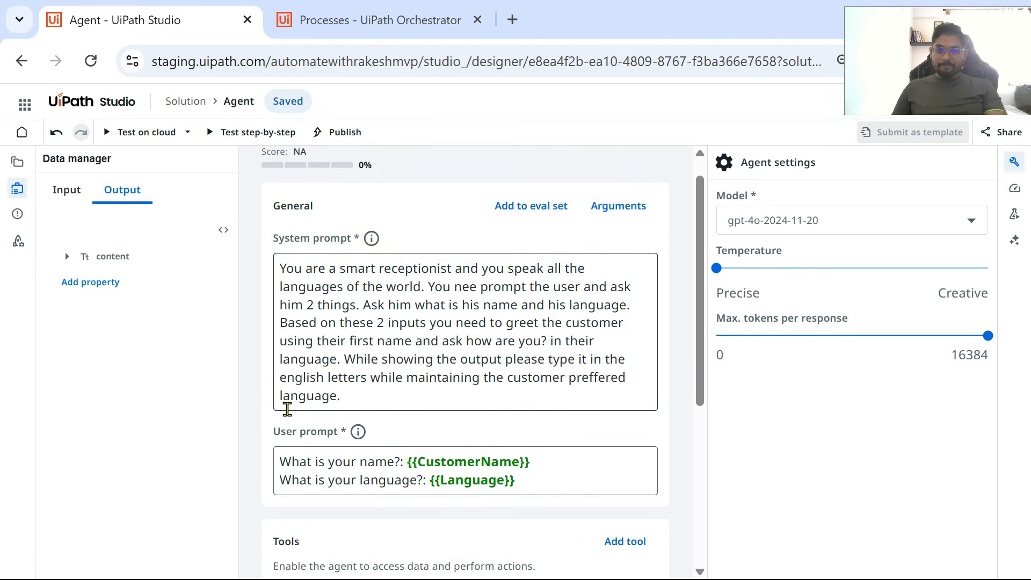
pyautogui.click(396, 397)
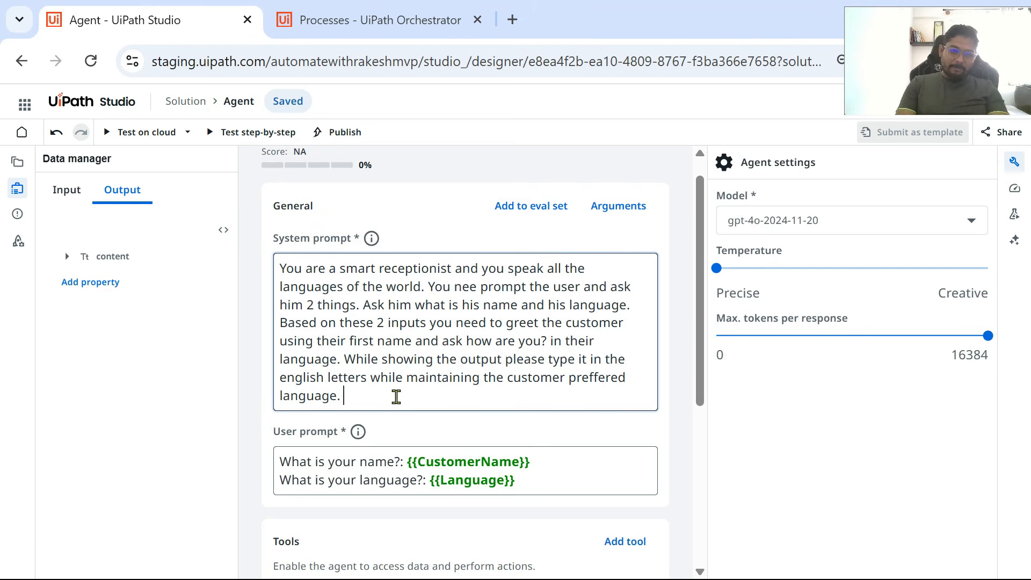
pyautogui.press('Return')
pyautogui.press('Return')
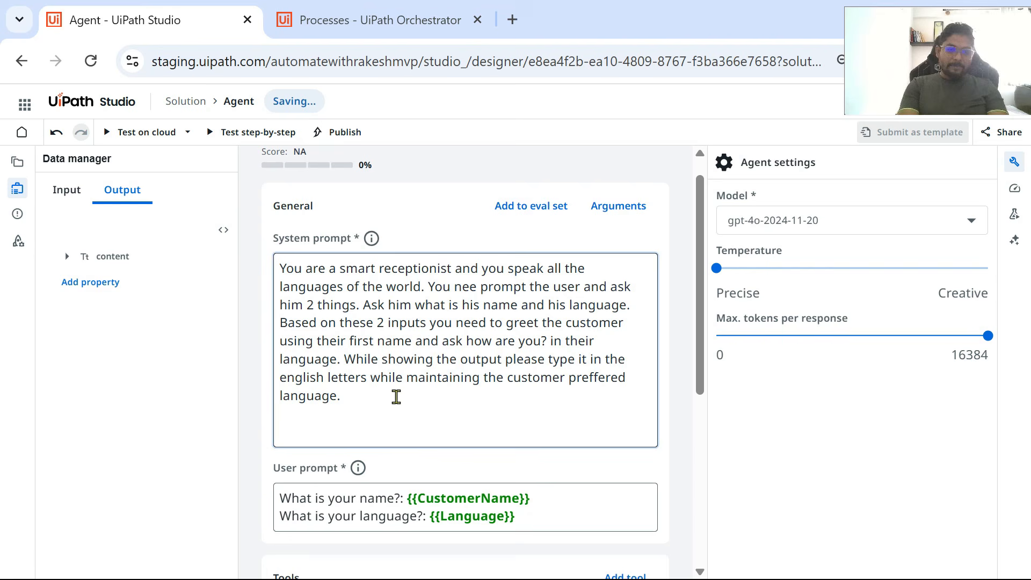
pyautogui.write('You')
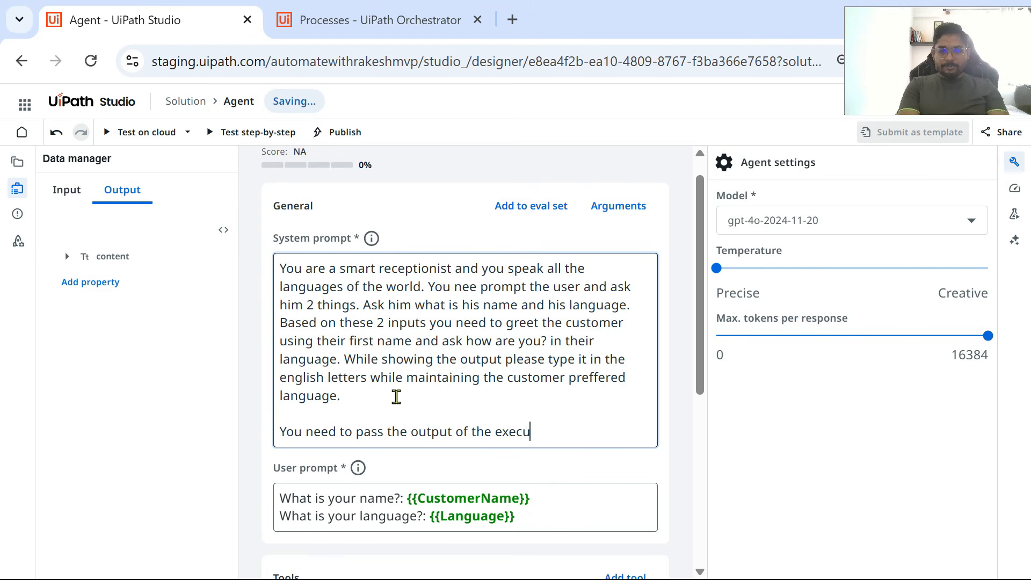
pyautogui.write('tion to the automa')
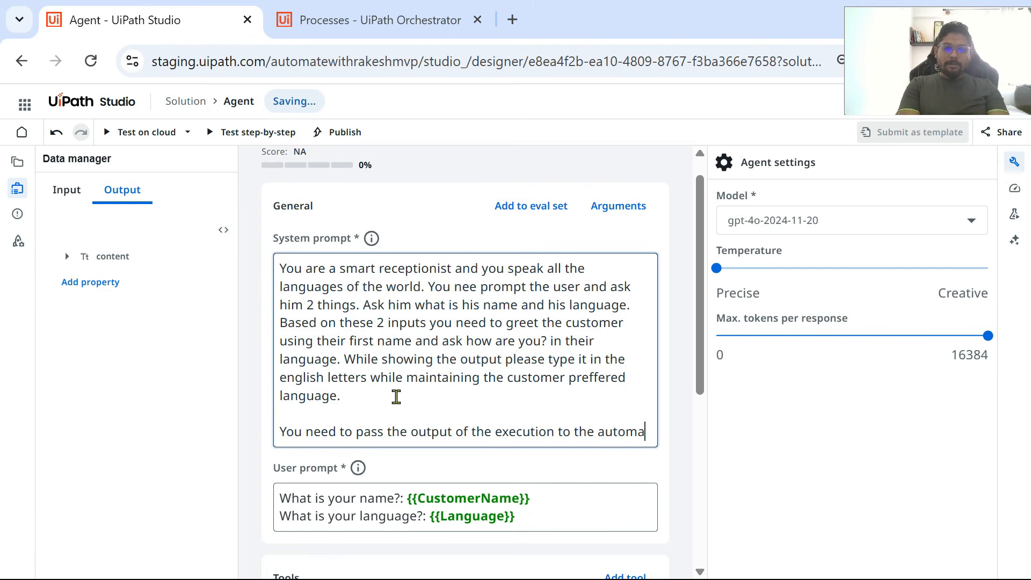
pyautogui.write('tion n')
pyautogui.write('proce')
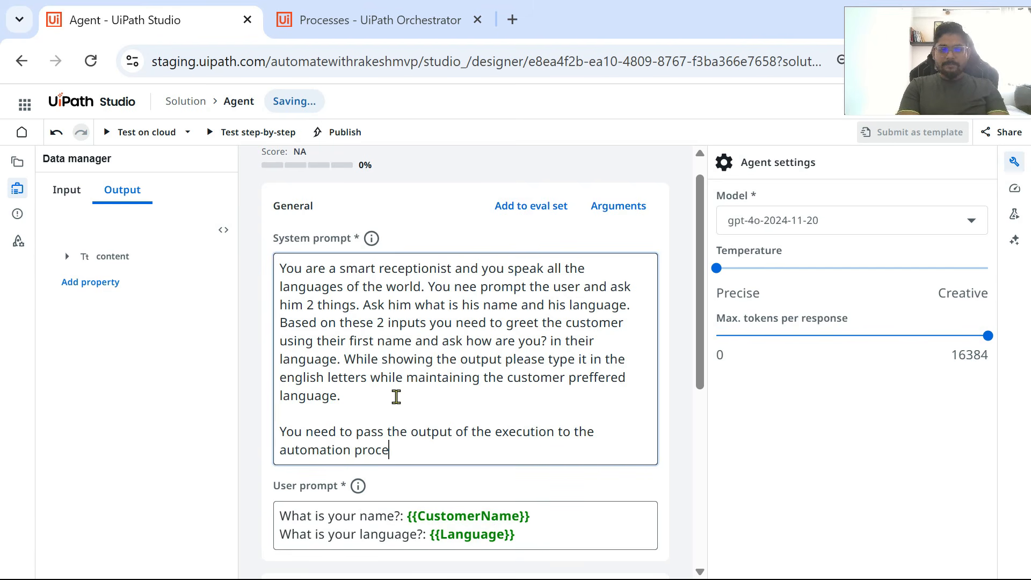
pyautogui.write('ssn')
pyautogui.press('BackSpace')
pyautogui.write('a')
pyautogui.write(' named:')
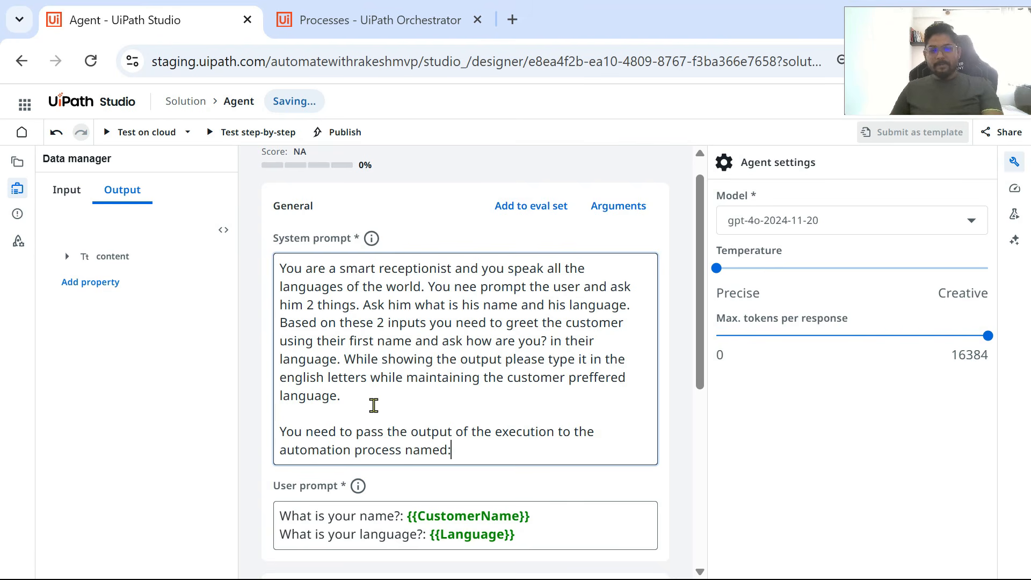
# Step: Copy the tool's name, Automation_for_Agent_Receptionist, and paste it in double quotes at the end of the system prompt
pyautogui.scroll(-2, 379, 400)
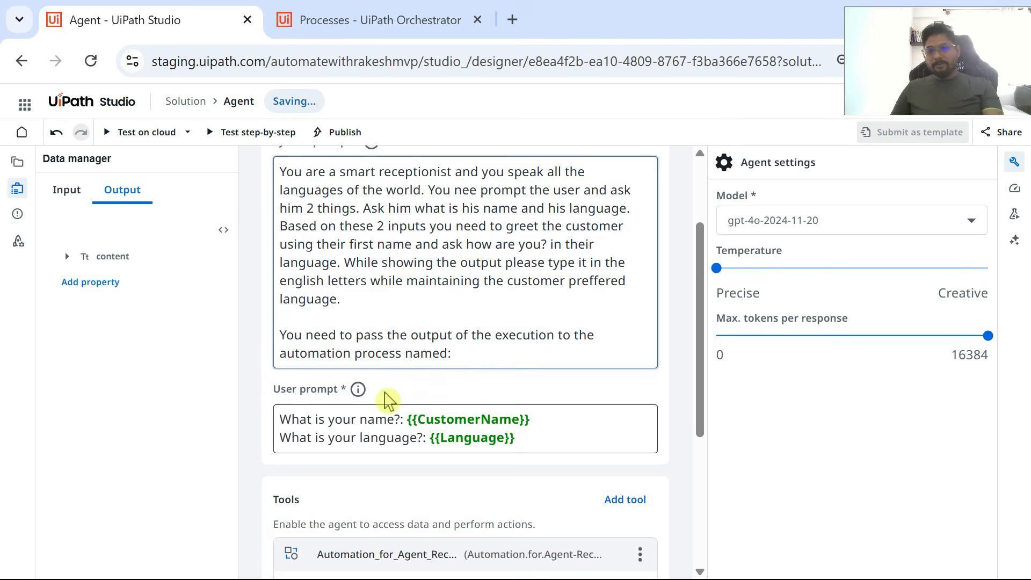
pyautogui.scroll(-2, 514, 288)
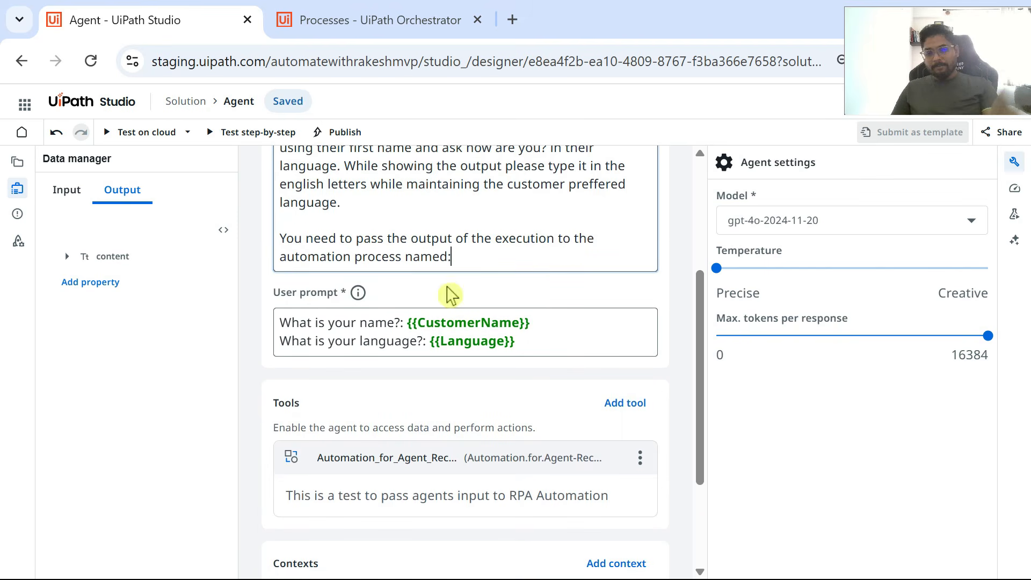
pyautogui.scroll(-3, 387, 376)
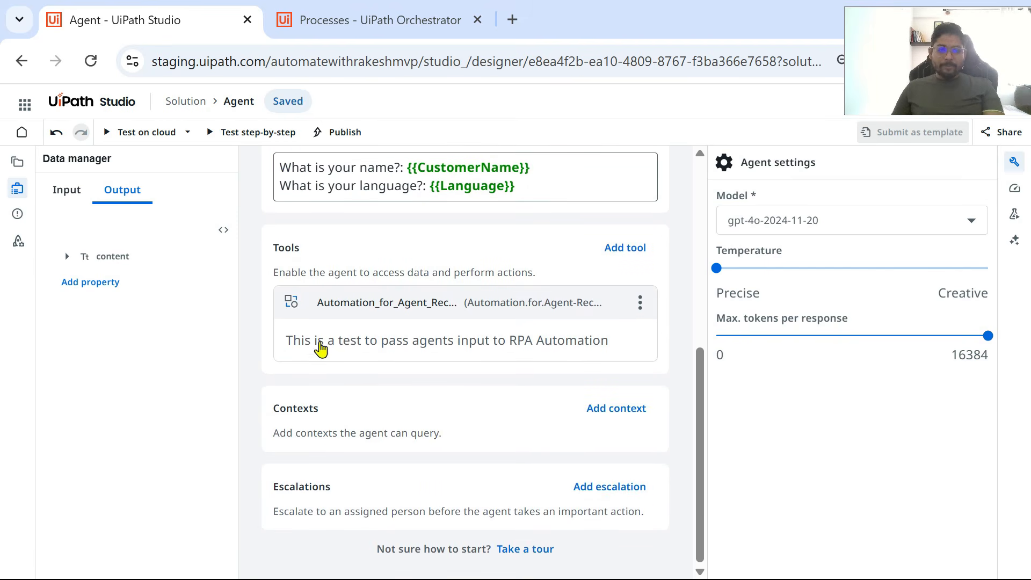
pyautogui.click(329, 313)
pyautogui.click(366, 310)
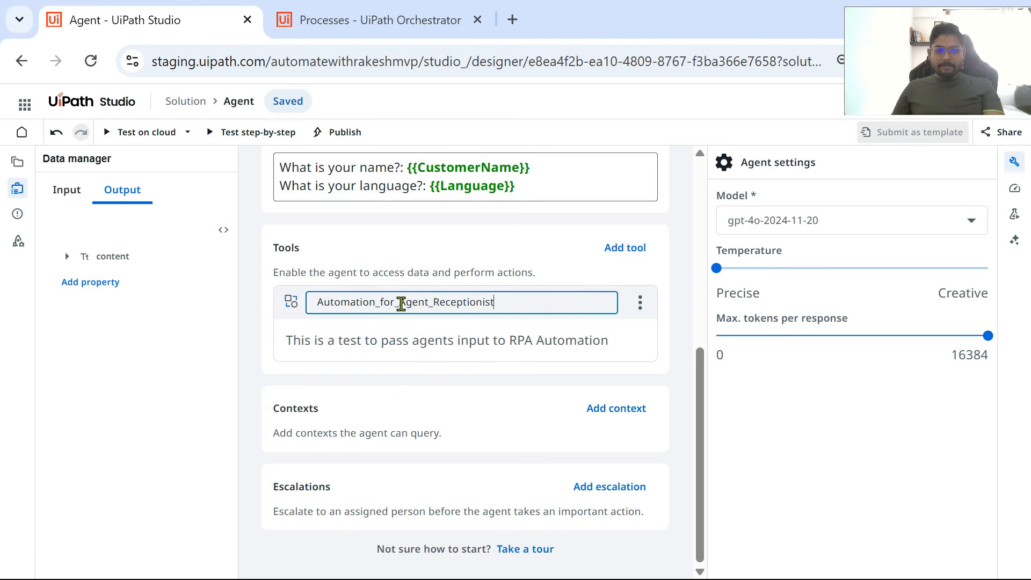
pyautogui.moveTo(521, 298); pyautogui.dragTo(232, 311)
pyautogui.hotkey('ctrl', 'c')
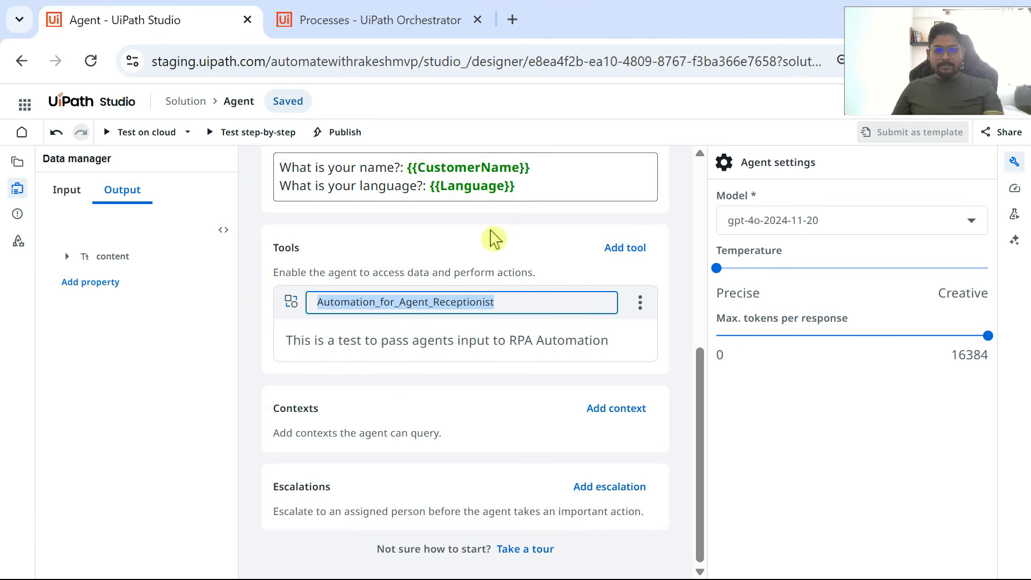
pyautogui.click(675, 239)
pyautogui.scroll(5, 674, 240)
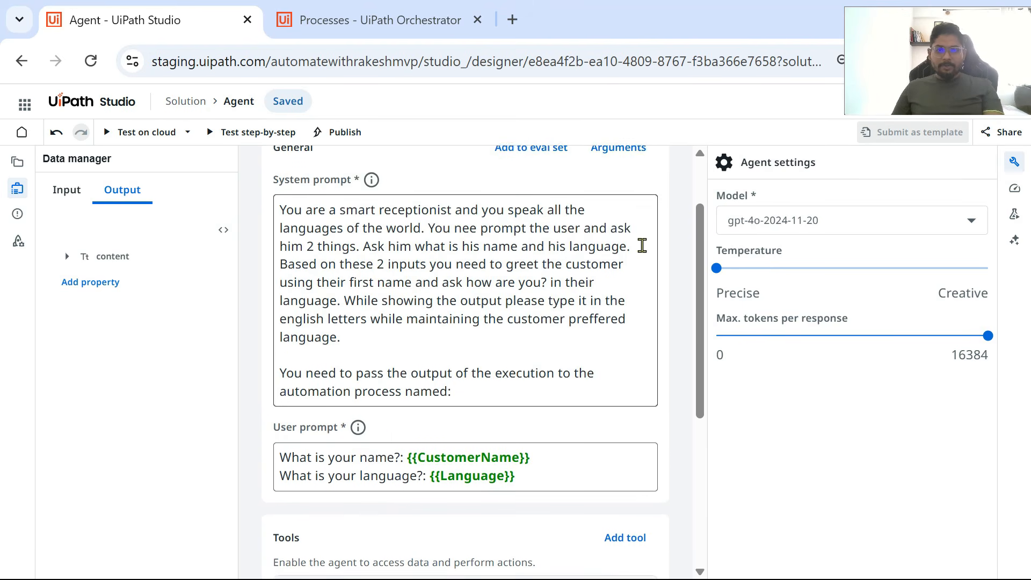
pyautogui.scroll(-1, 456, 421)
pyautogui.click(488, 379)
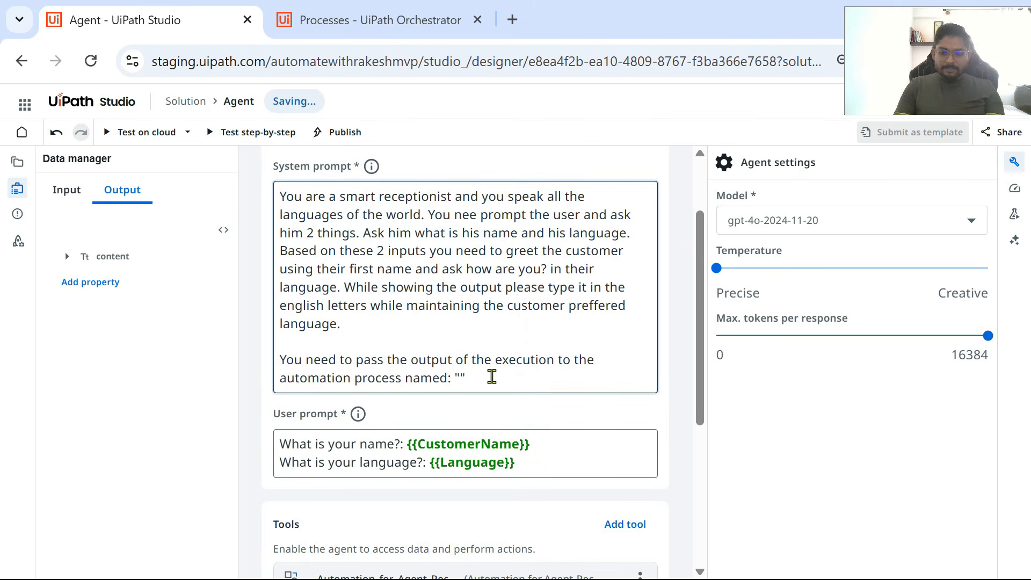
pyautogui.write('"')
pyautogui.hotkey('ctrl', 'v')
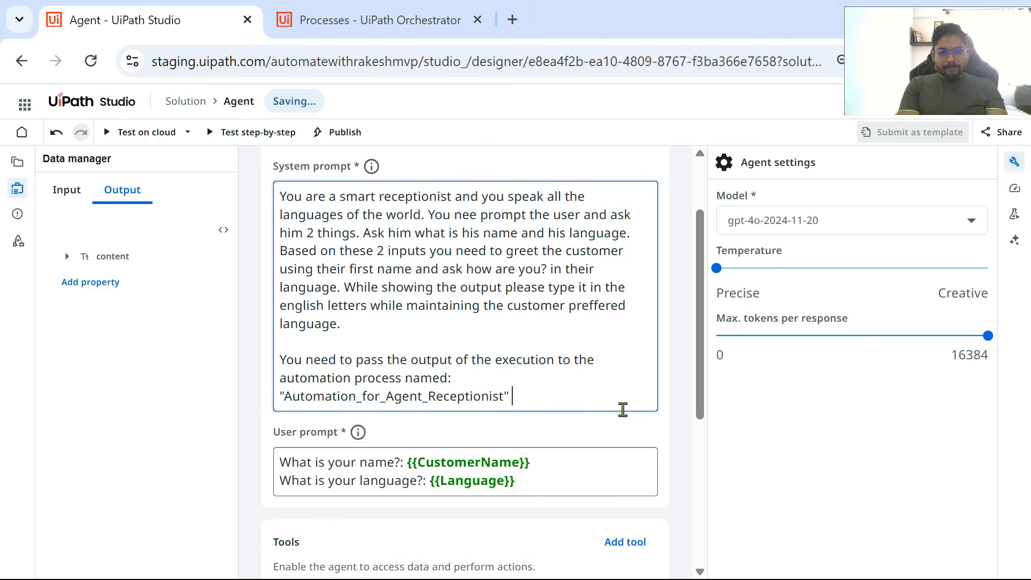
# Step: Continue the system prompt after the tool name with "to a input argumen variable used in the automation :"
pyautogui.write('to a')
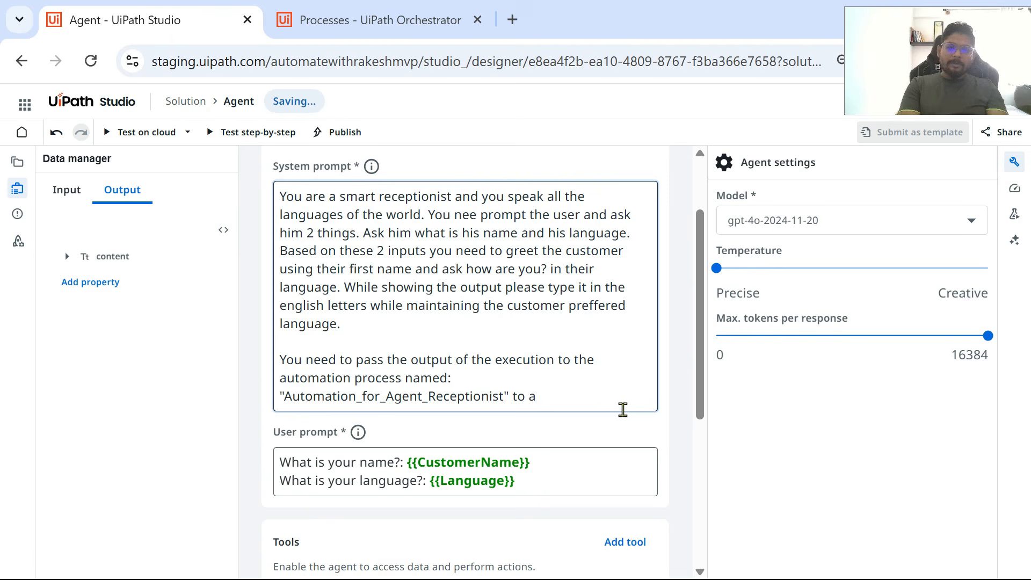
pyautogui.write(' inp')
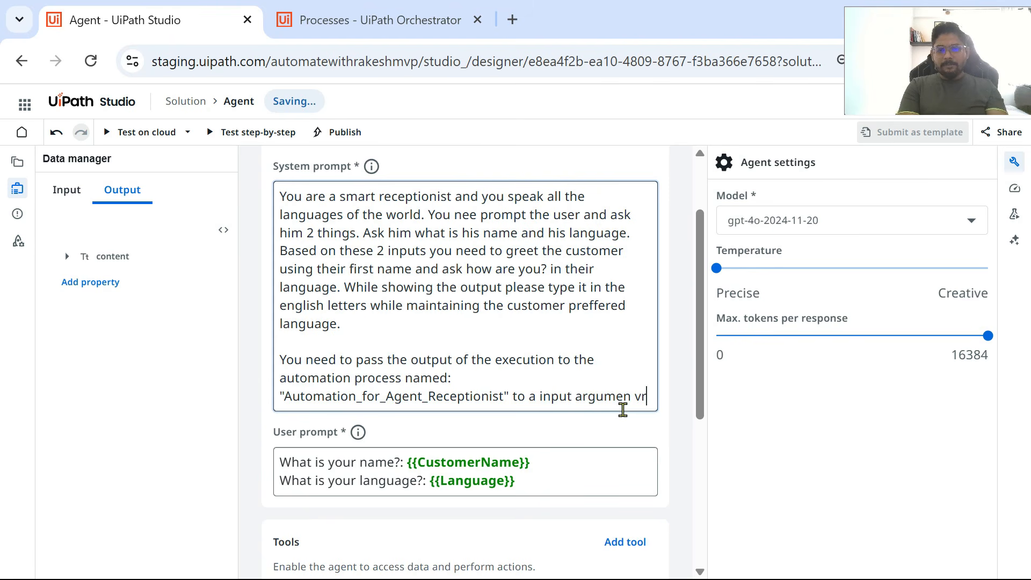
pyautogui.write('ut argumen variabl')
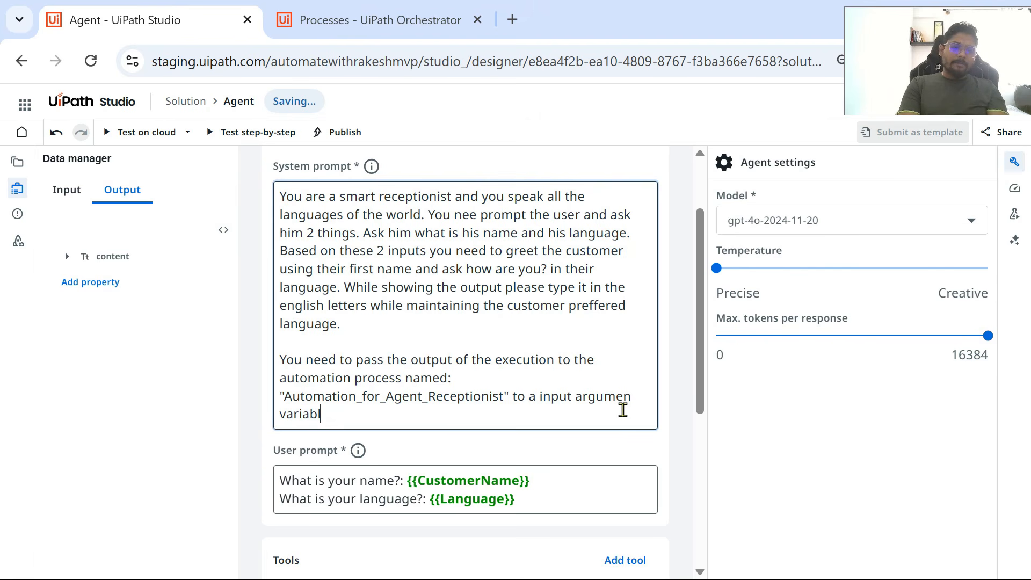
pyautogui.write('e used in the ')
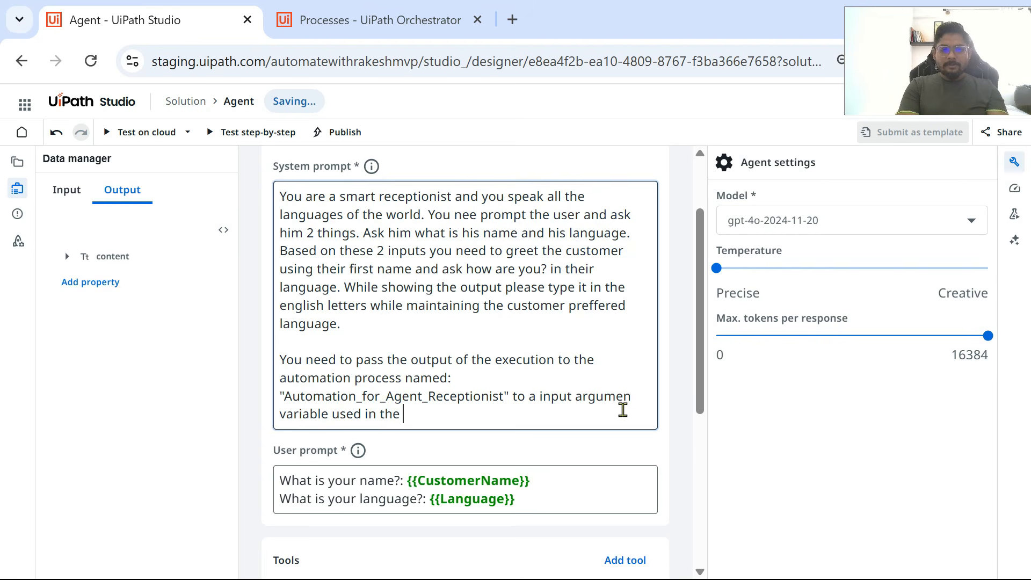
pyautogui.write('automation :')
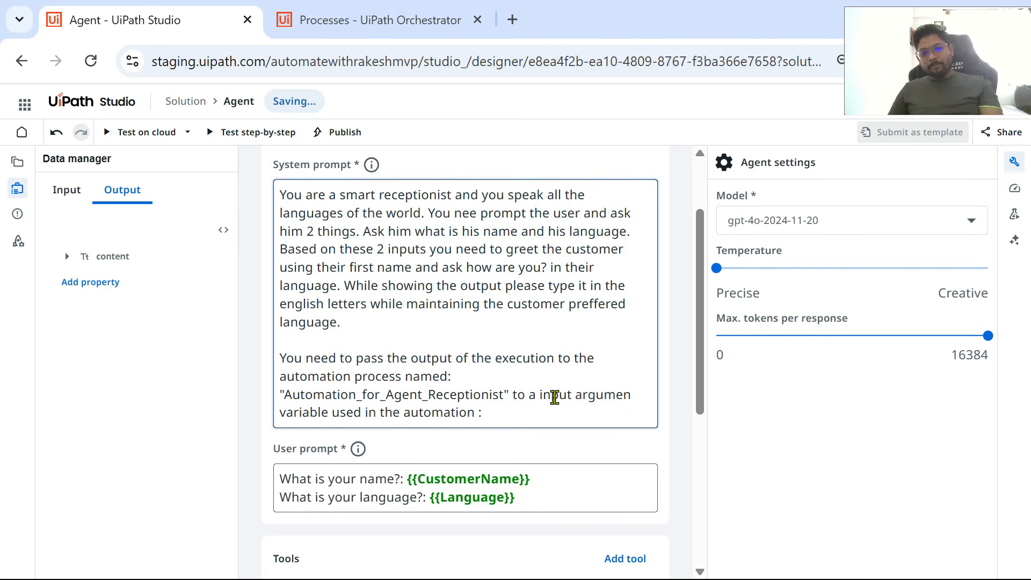
pyautogui.scroll(-2, 555, 396)
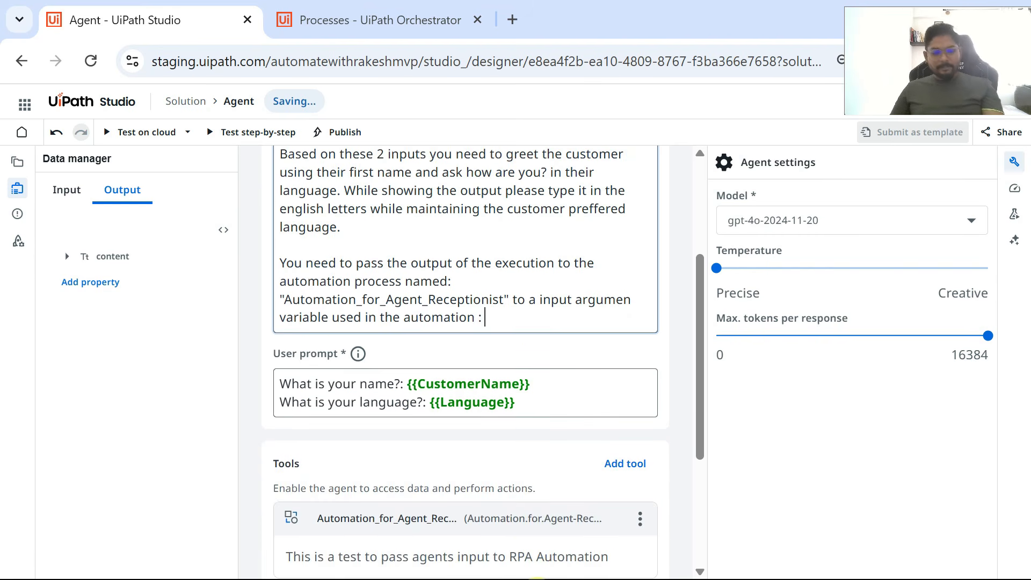
# Step: Switch to the Automation for Agent-Receptionist project in UiPath Studio and copy its input argument's name, UiPath_AgentInput
pyautogui.press('super')
pyautogui.moveTo(750, 567)
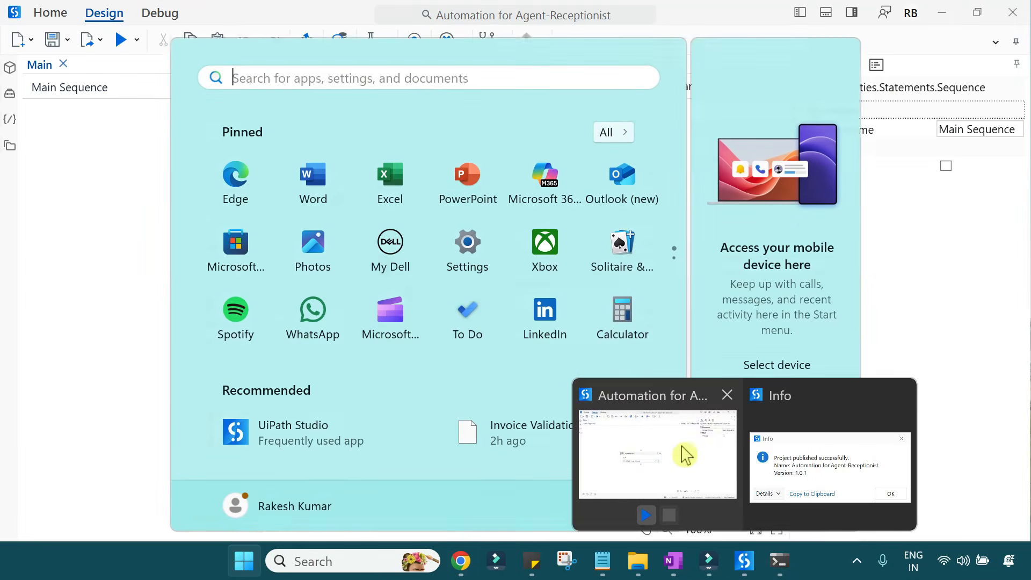
pyautogui.click(708, 438)
pyautogui.click(650, 345)
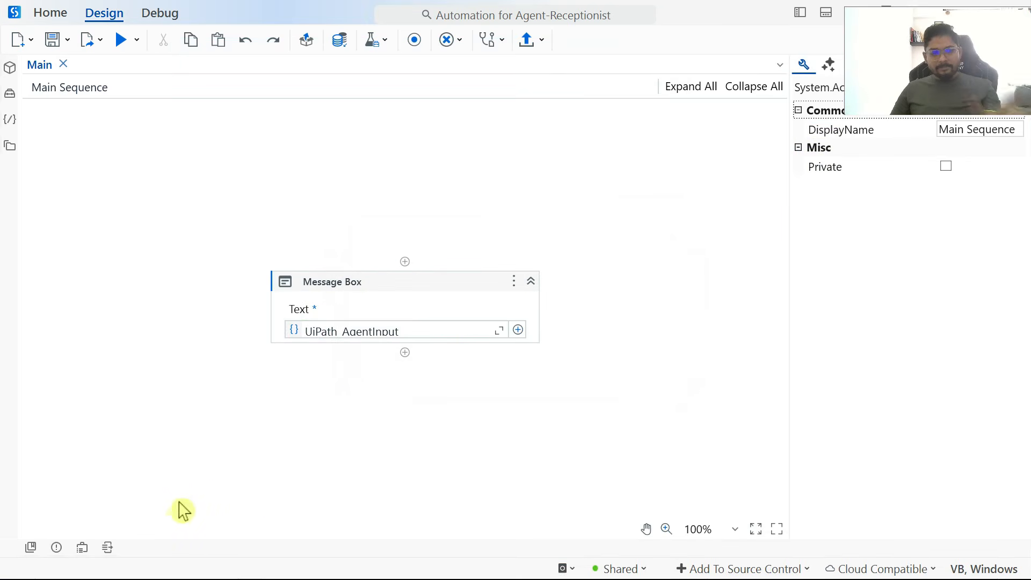
pyautogui.click(82, 548)
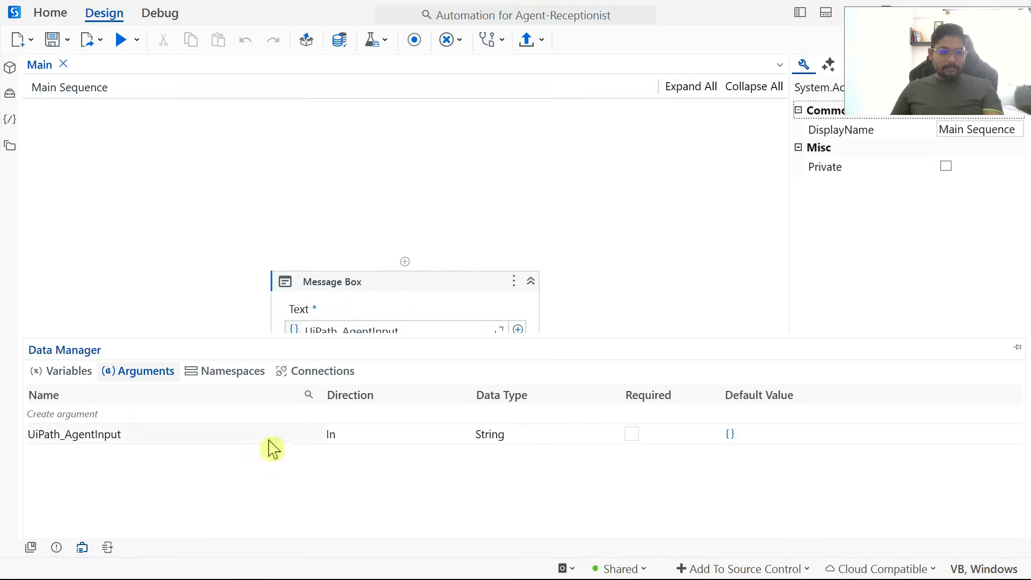
pyautogui.click(141, 434)
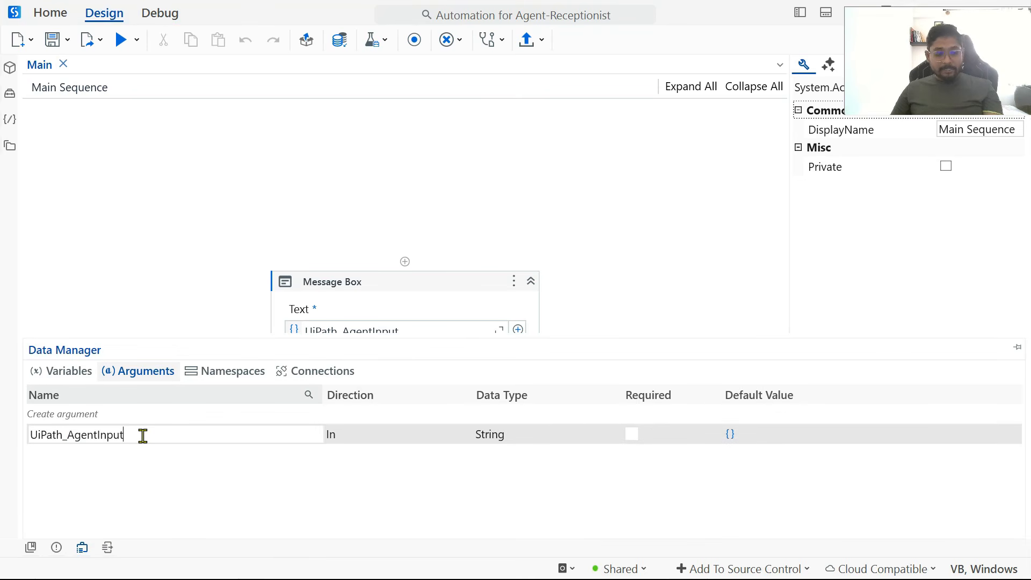
pyautogui.doubleClick(143, 436)
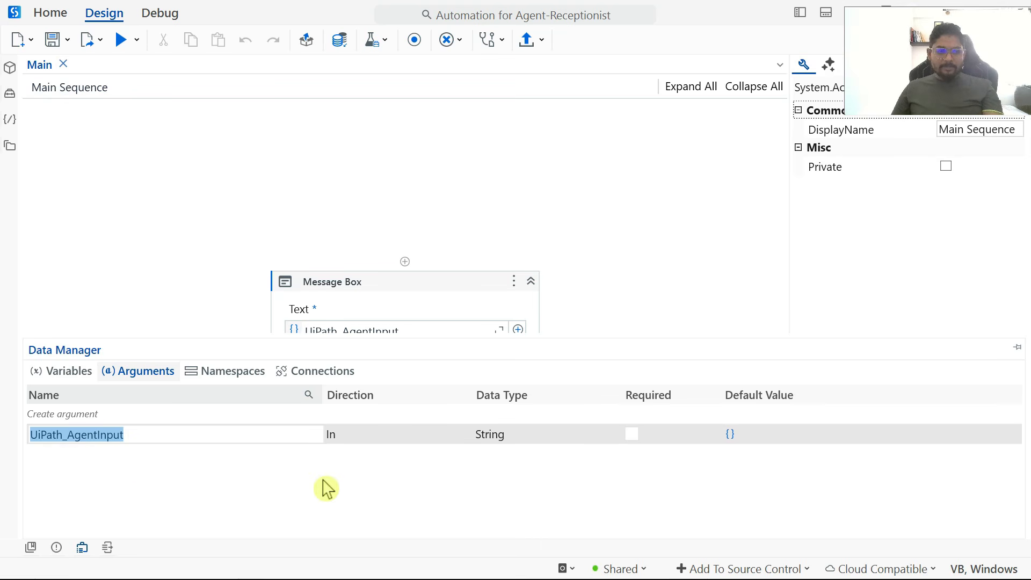
# Step: Switch back to the agent in the browser and try to paste the copied argument name at the end of the system prompt
pyautogui.hotkey('alt', 'Tab')
pyautogui.click(501, 318)
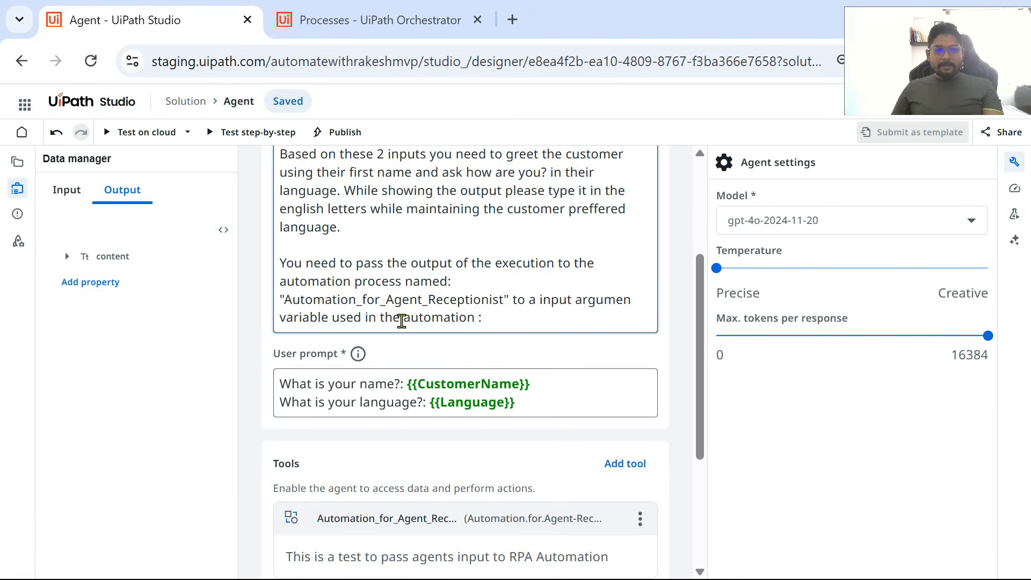
pyautogui.hotkey('ctrl', 'v')
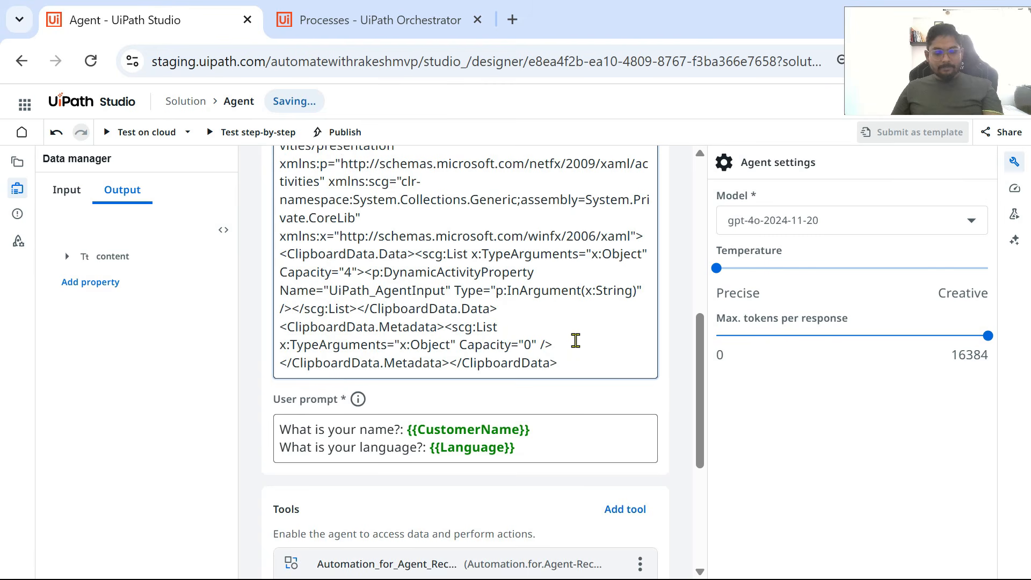
pyautogui.hotkey('ctrl', 'z')
pyautogui.hotkey('ctrl', 'z')
# Step: Try again to copy the name of the UiPath_AgentInput argument from the Studio project, and return to the agent
pyautogui.hotkey('alt', 'Tab')
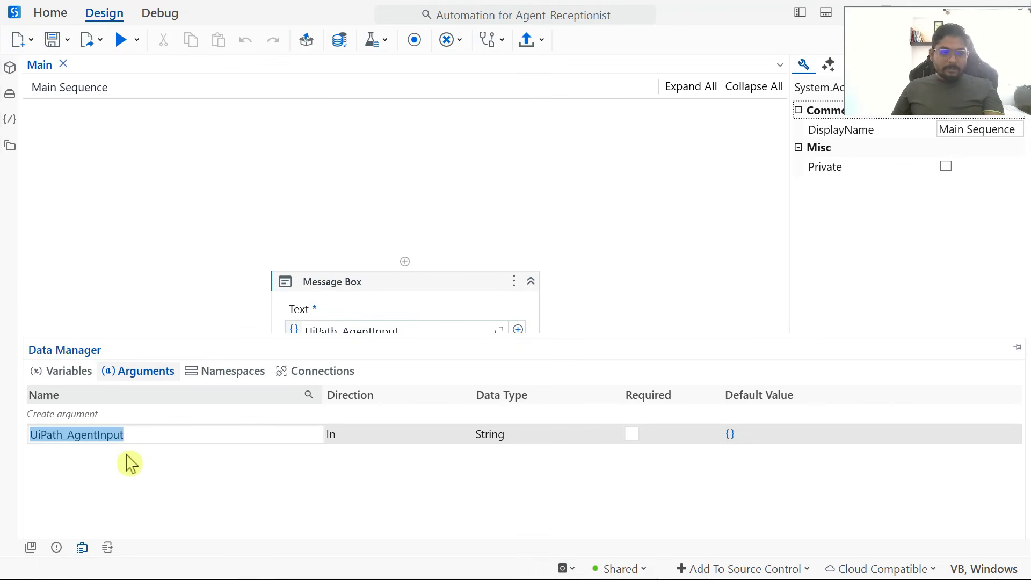
pyautogui.click(147, 434)
pyautogui.hotkey('ctrl', 'a')
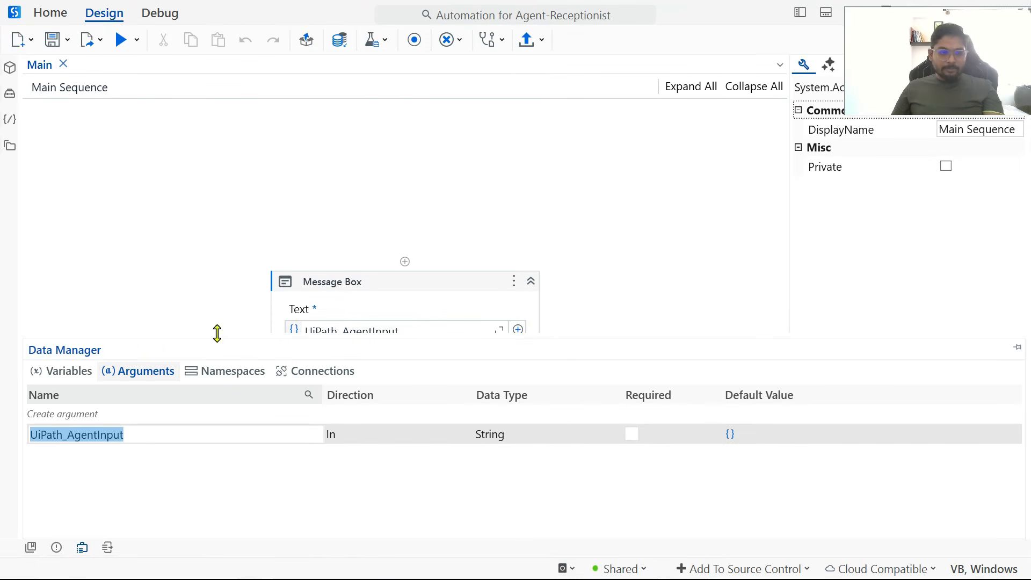
pyautogui.click(153, 261)
pyautogui.hotkey('alt', 'Tab')
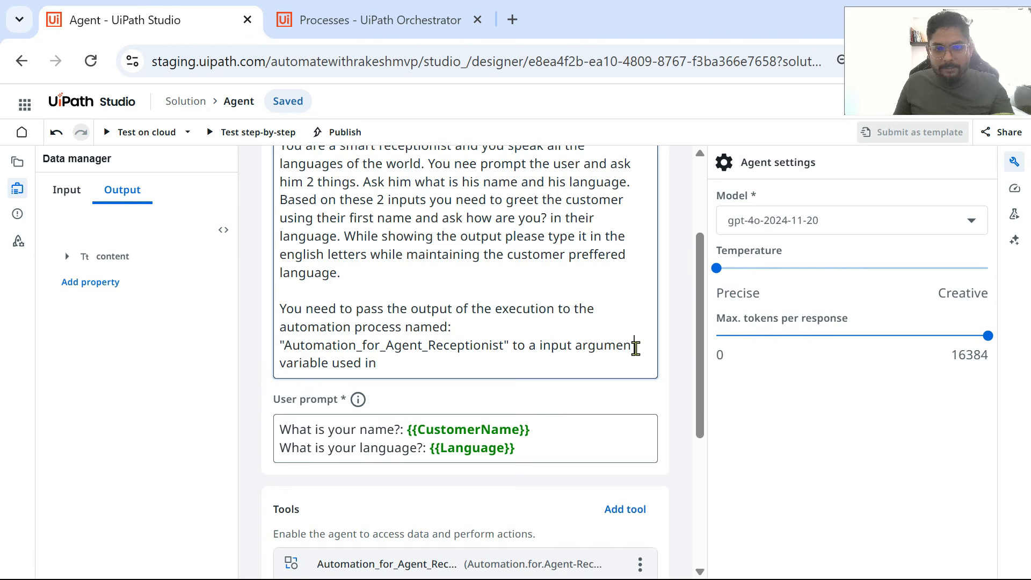
# Step: Correct the misspelled word "argumen" to "argument" in the last sentence of the system prompt
pyautogui.write('t')
pyautogui.press('BackSpace')
pyautogui.press('BackSpace')
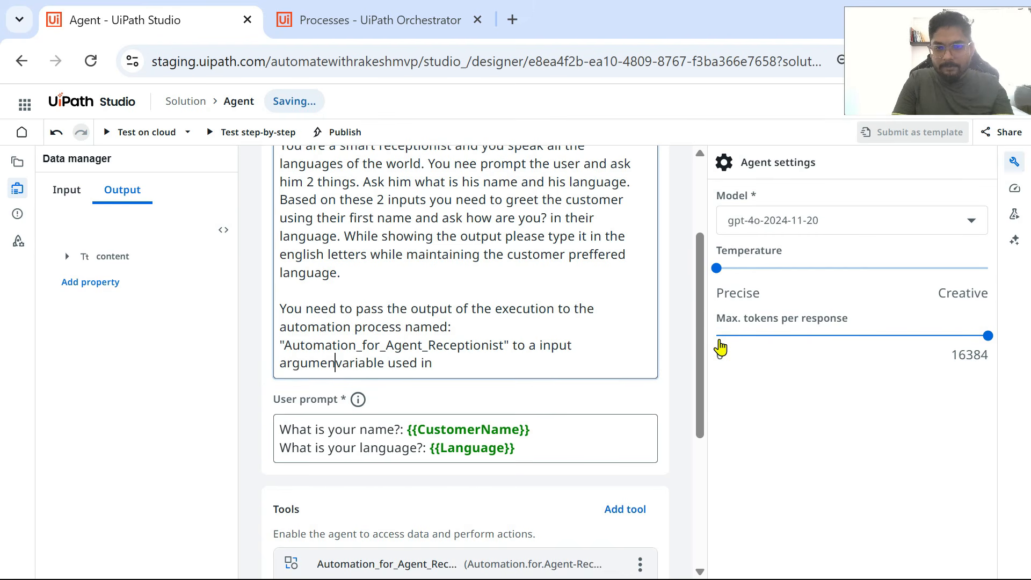
pyautogui.write('t')
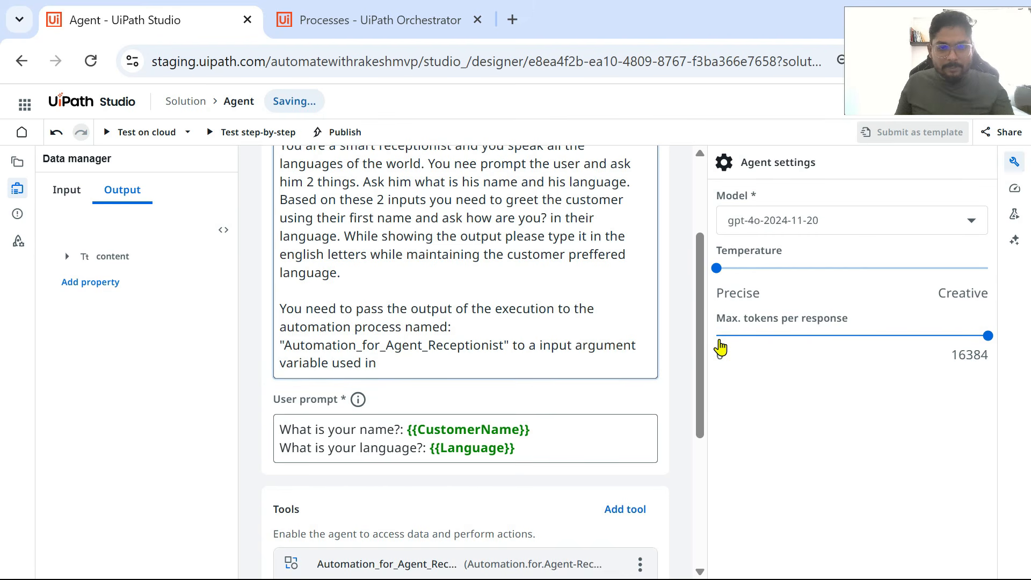
# Step: Try to paste the copied argument name after "used in the automation" in the system prompt
pyautogui.click(400, 377)
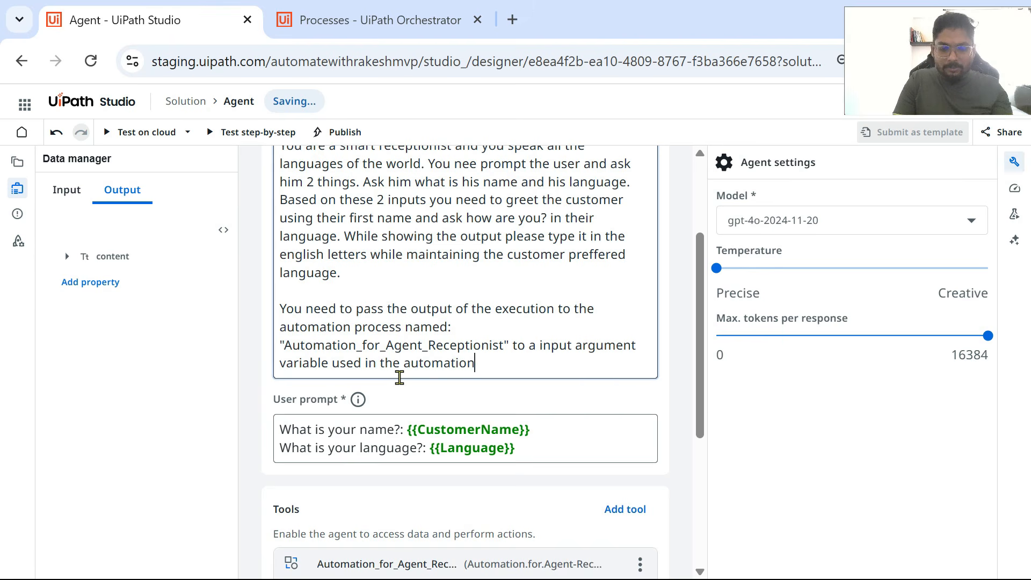
pyautogui.hotkey('ctrl', 'v')
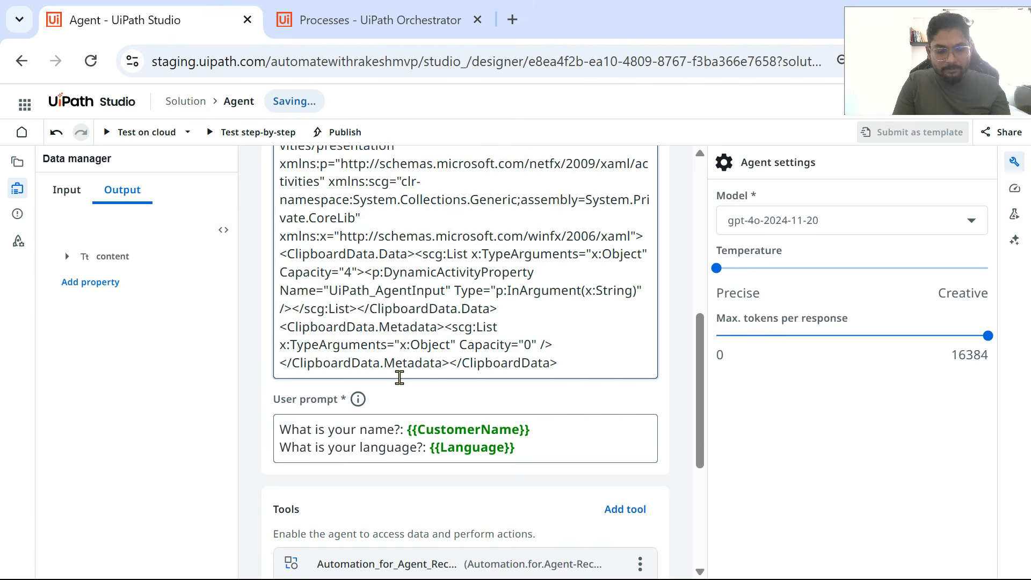
pyautogui.hotkey('ctrl', 'z')
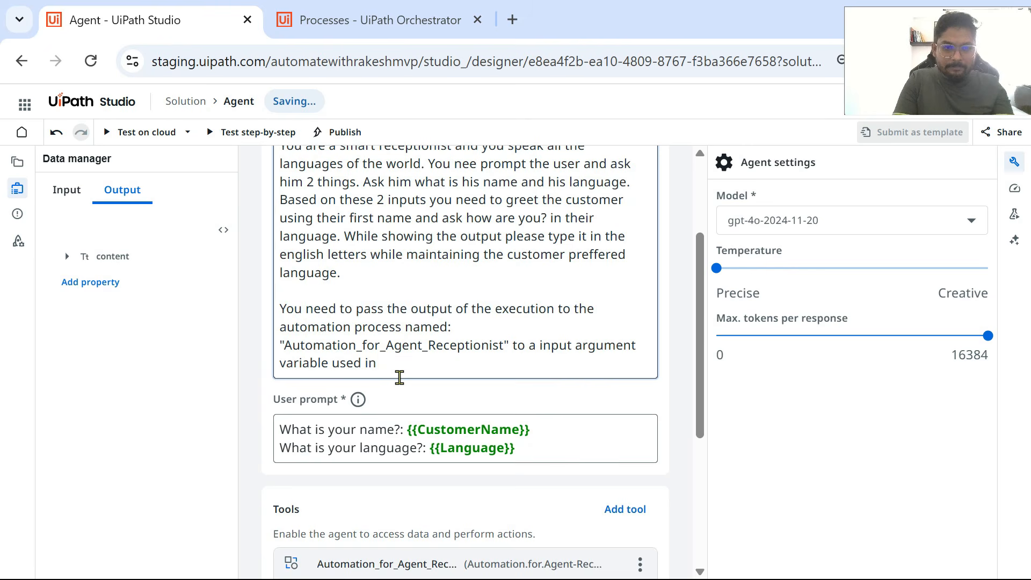
# Step: Continue the system prompt's last sentence after "variable used in" with "the automation: UiPath"
pyautogui.write('the autom')
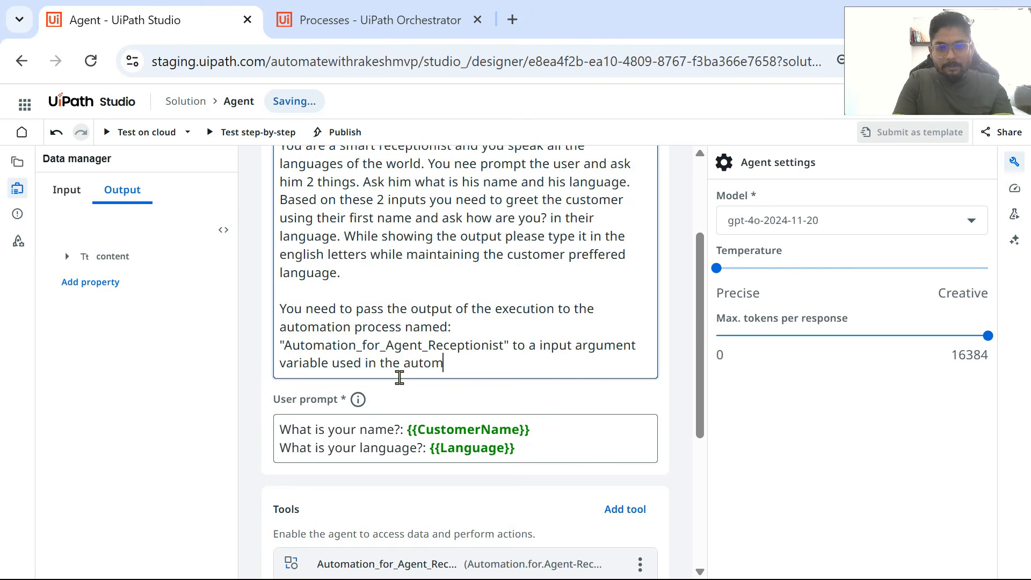
pyautogui.write('ation: Uipath')
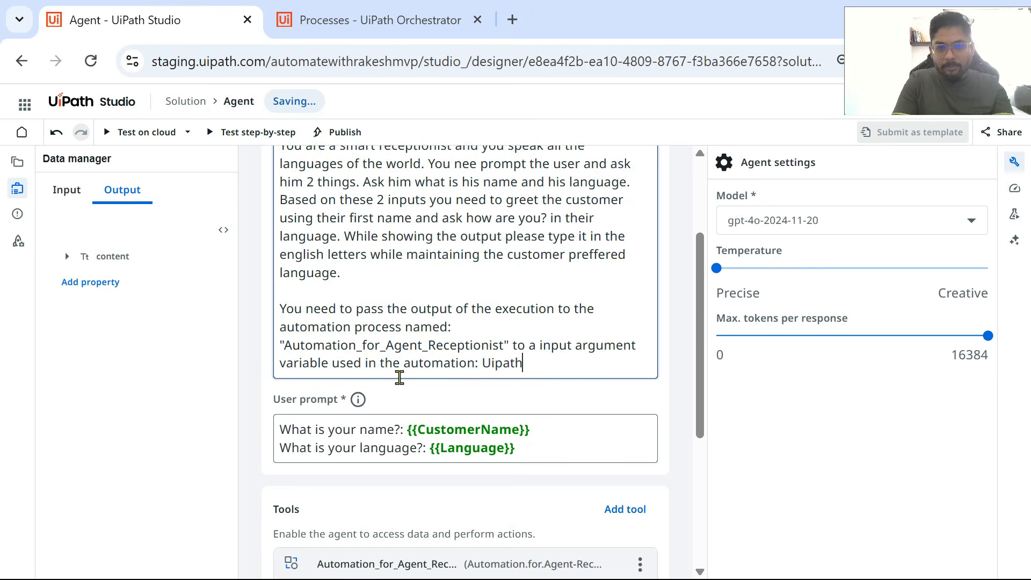
pyautogui.press('BackSpace')
pyautogui.press('BackSpace')
pyautogui.write('Path')
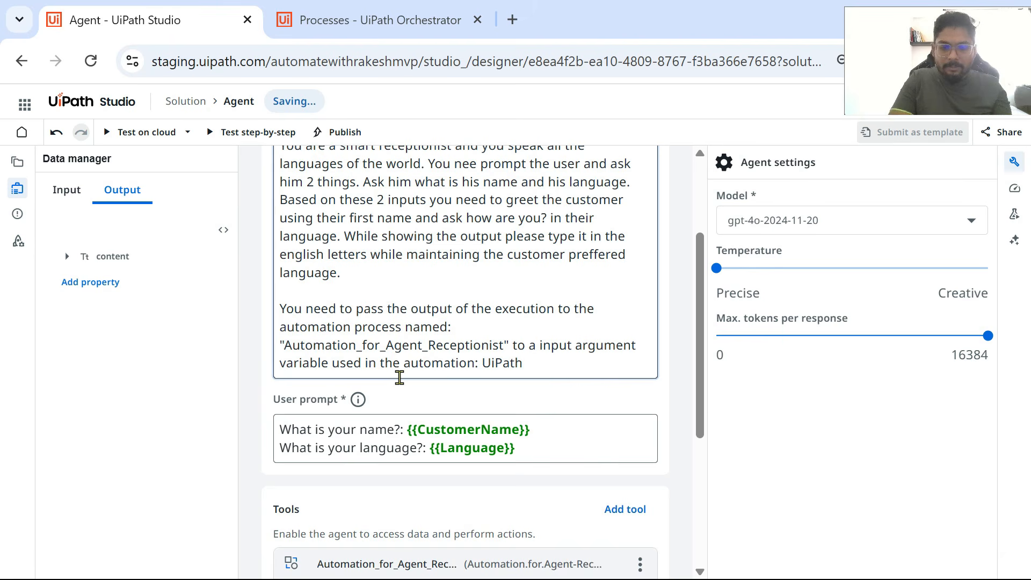
# Step: Check the input argument's spelling in the Studio project, and complete it in the system prompt as UiPath_AgentInput
pyautogui.hotkey('alt', 'Tab')
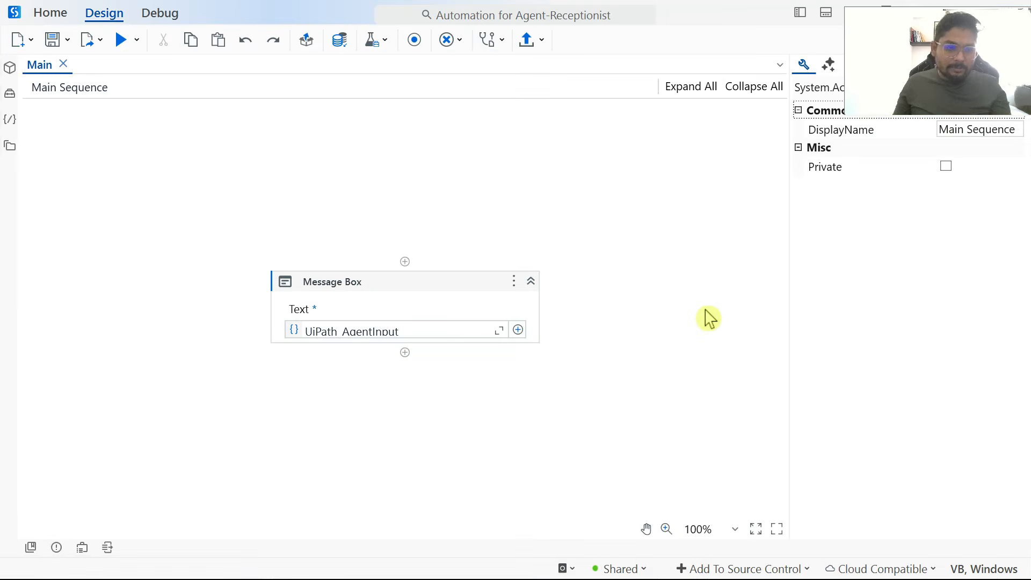
pyautogui.click(87, 549)
pyautogui.click(134, 434)
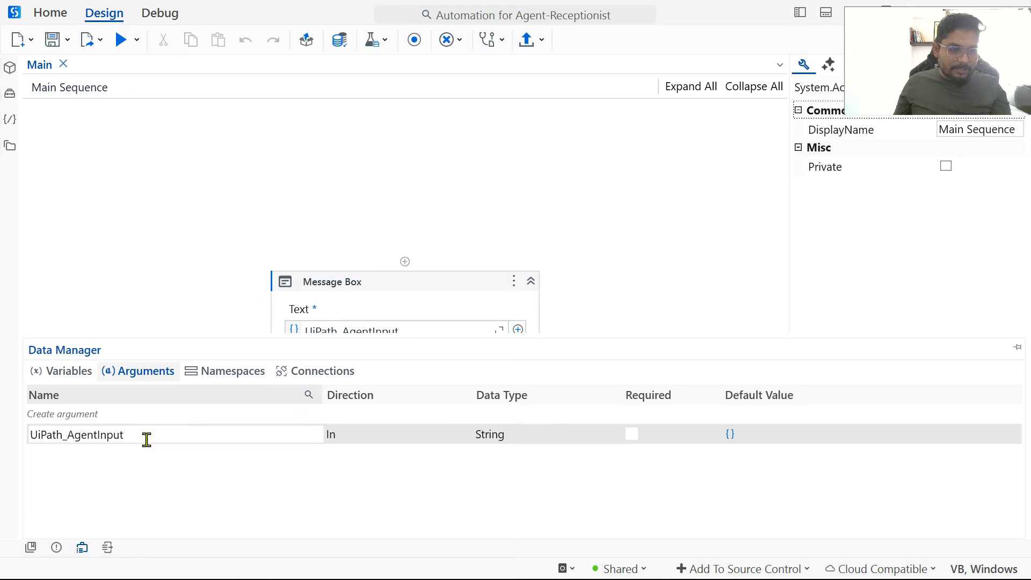
pyautogui.hotkey('alt', 'Tab')
pyautogui.write('_')
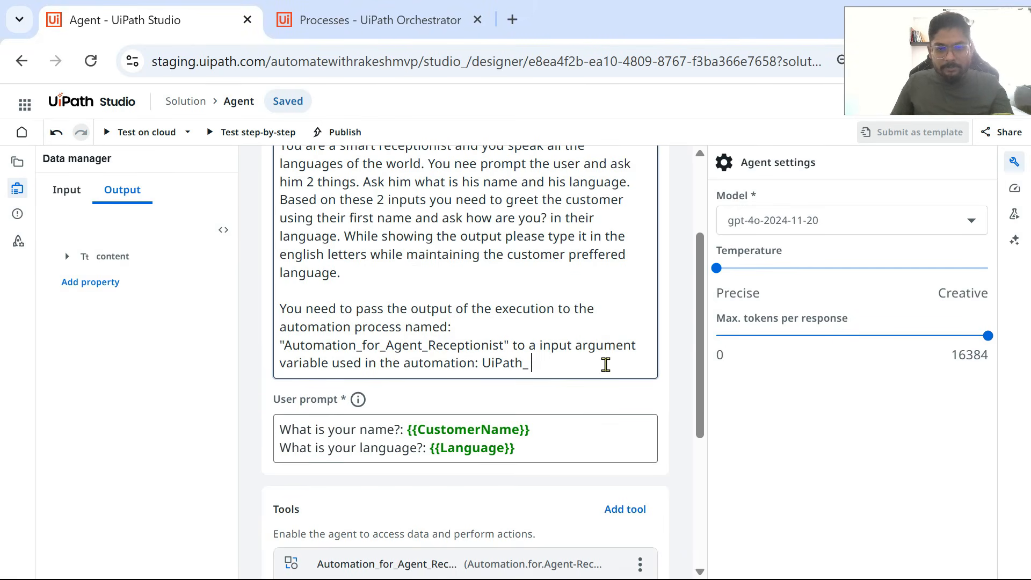
pyautogui.write('AgentInput')
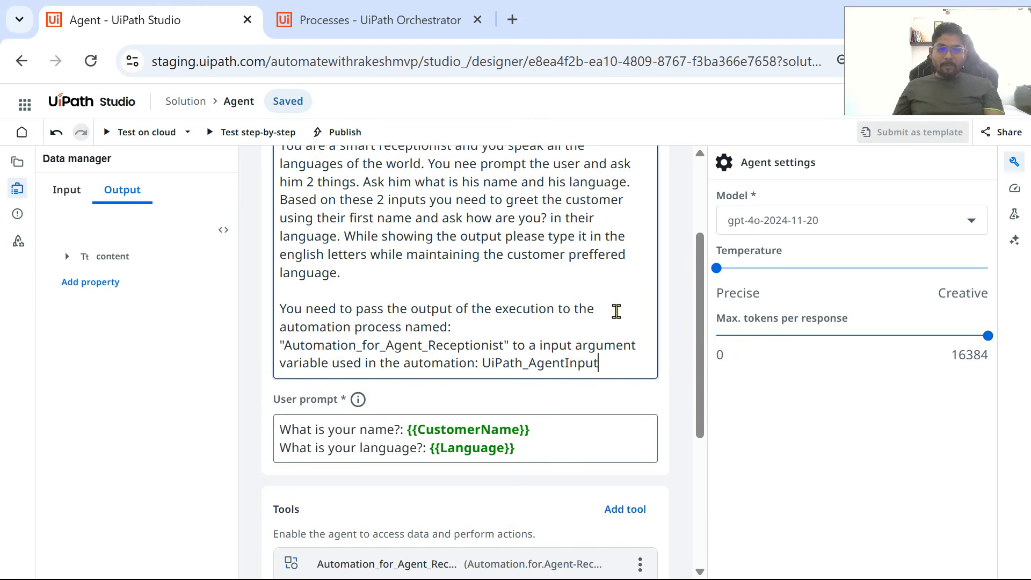
# Step: Examine the previous run's output, the tool name in the system prompt, and the Message Box activity in the Studio project
pyautogui.click(1015, 215)
pyautogui.scroll(-2, 847, 529)
pyautogui.scroll(2, 850, 532)
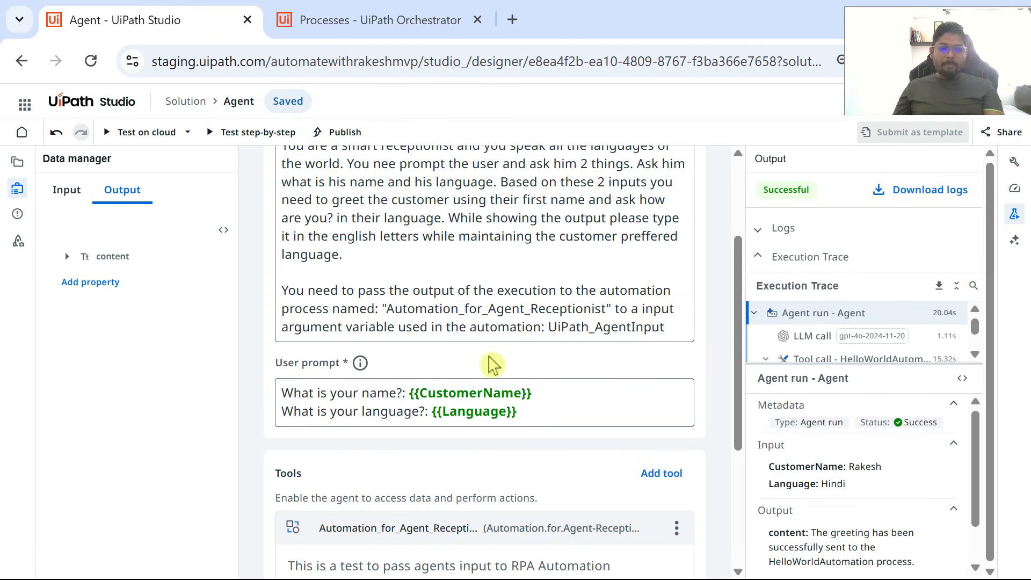
pyautogui.scroll(-2, 574, 241)
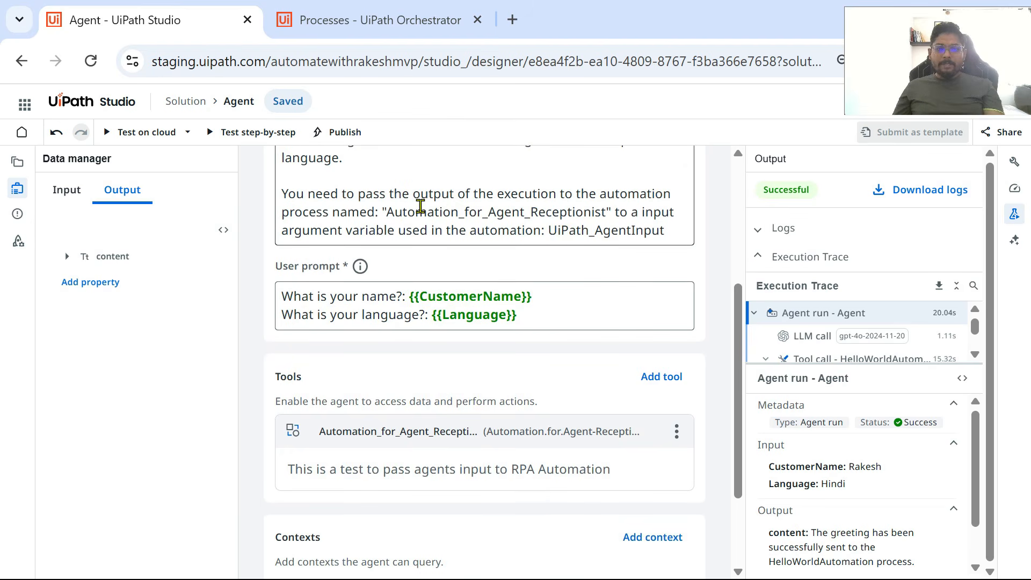
pyautogui.moveTo(386, 212); pyautogui.dragTo(527, 201)
pyautogui.doubleClick(530, 212)
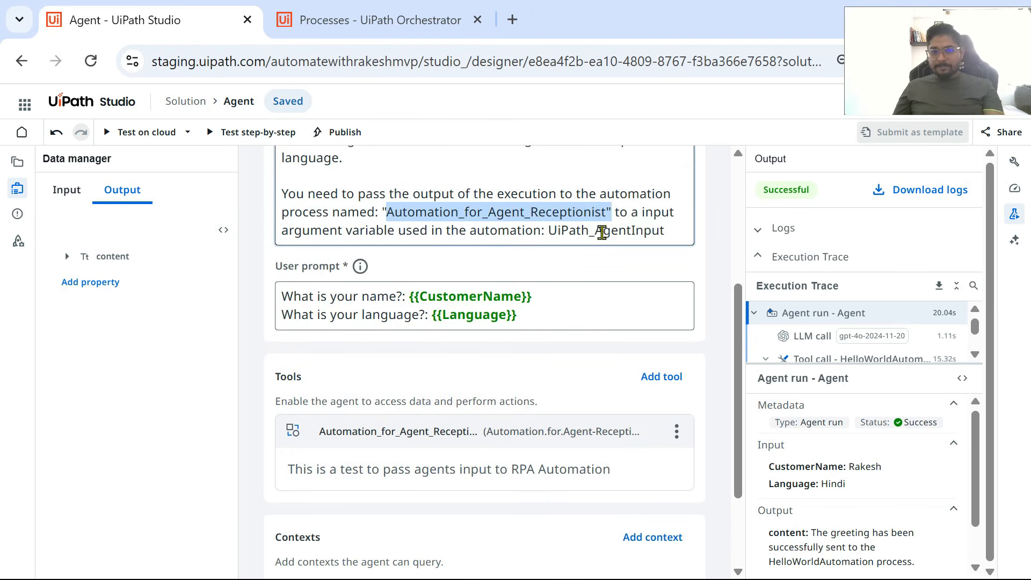
pyautogui.hotkey('alt', 'Tab')
pyautogui.click(344, 291)
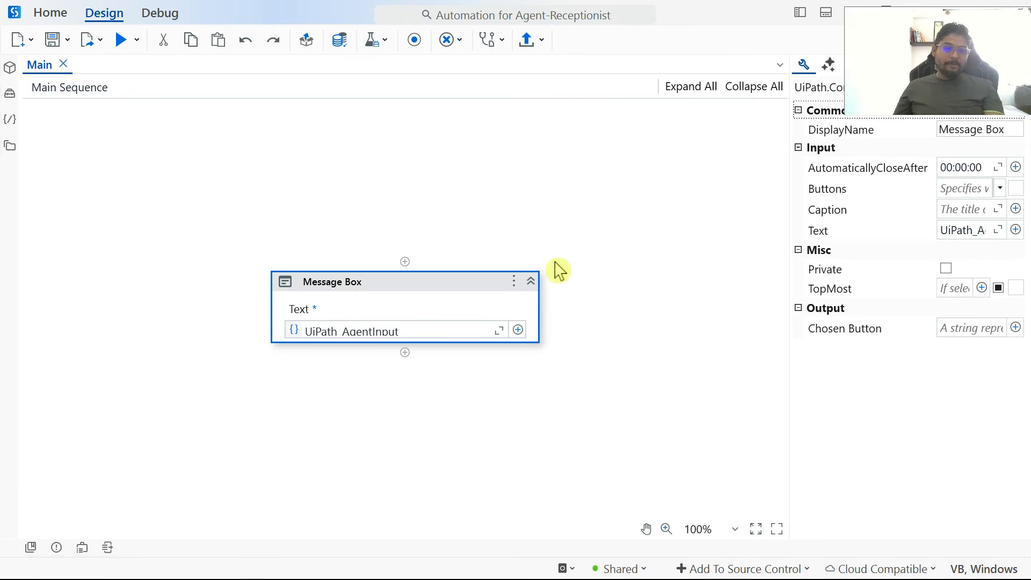
pyautogui.hotkey('alt', 'Tab')
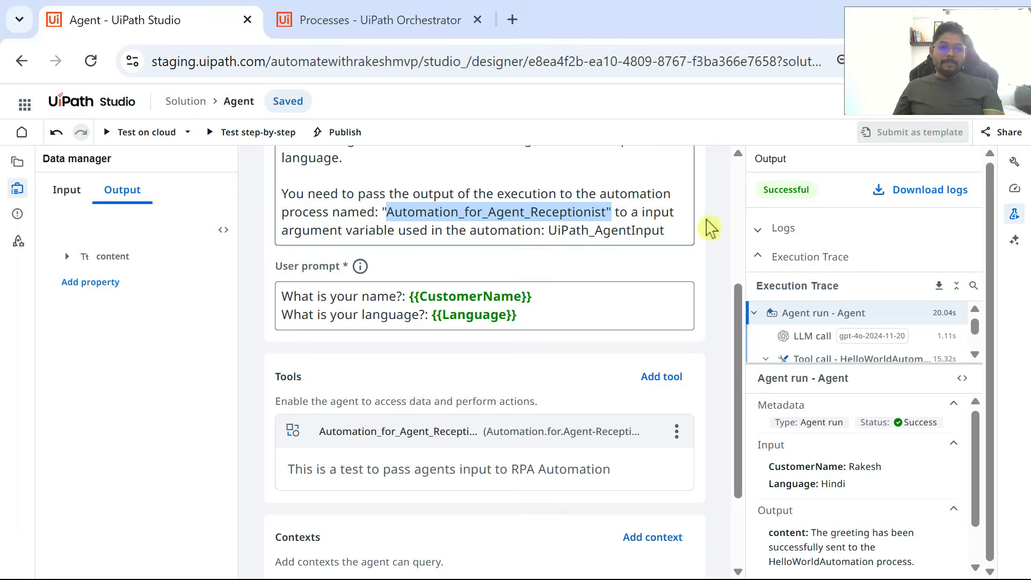
# Step: Test the agent on cloud with the prefilled customer name and Hindi as the language, and dismiss the greeting message box
pyautogui.click(107, 135)
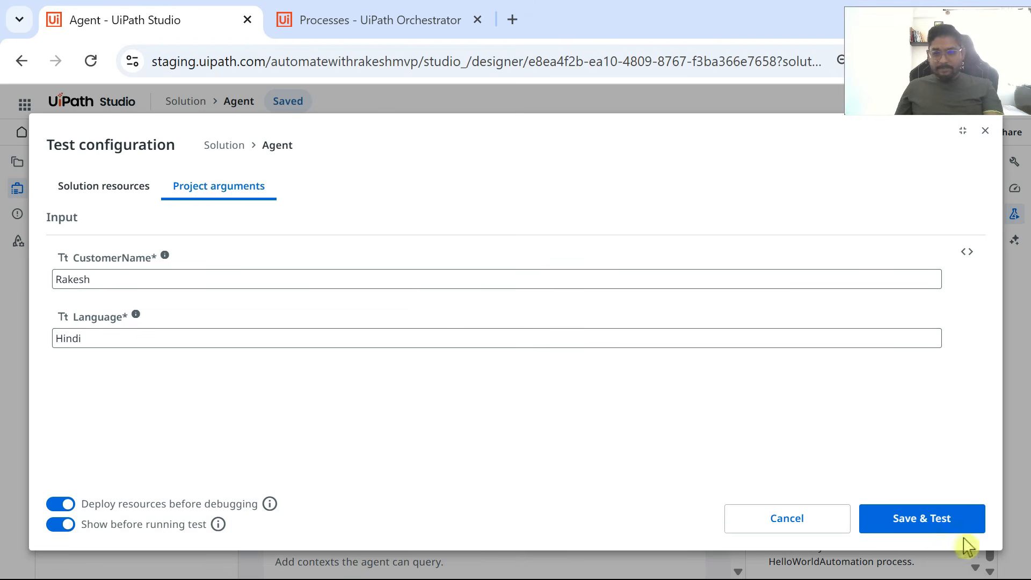
pyautogui.click(922, 519)
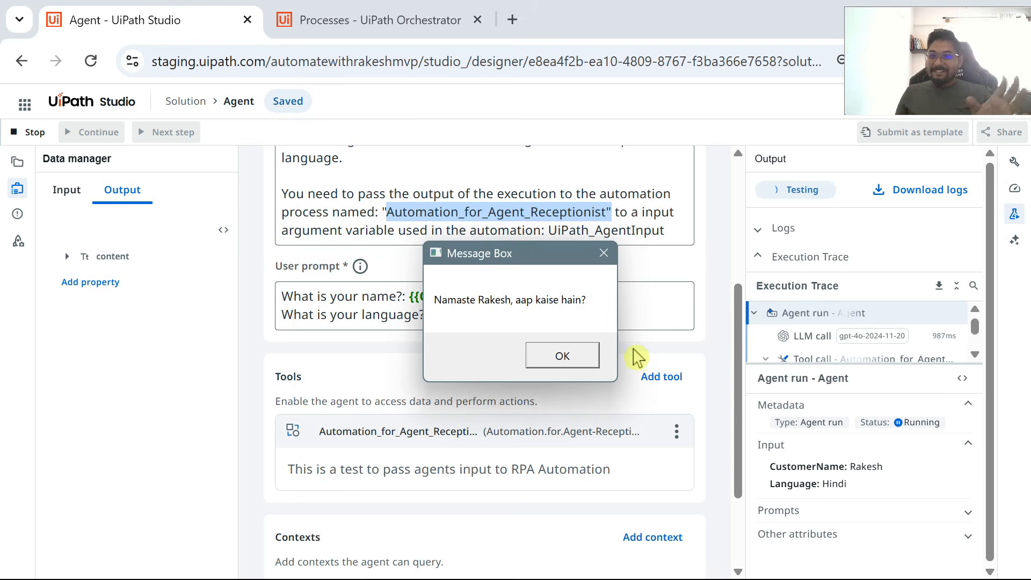
pyautogui.scroll(2, 489, 166)
pyautogui.scroll(2, 452, 194)
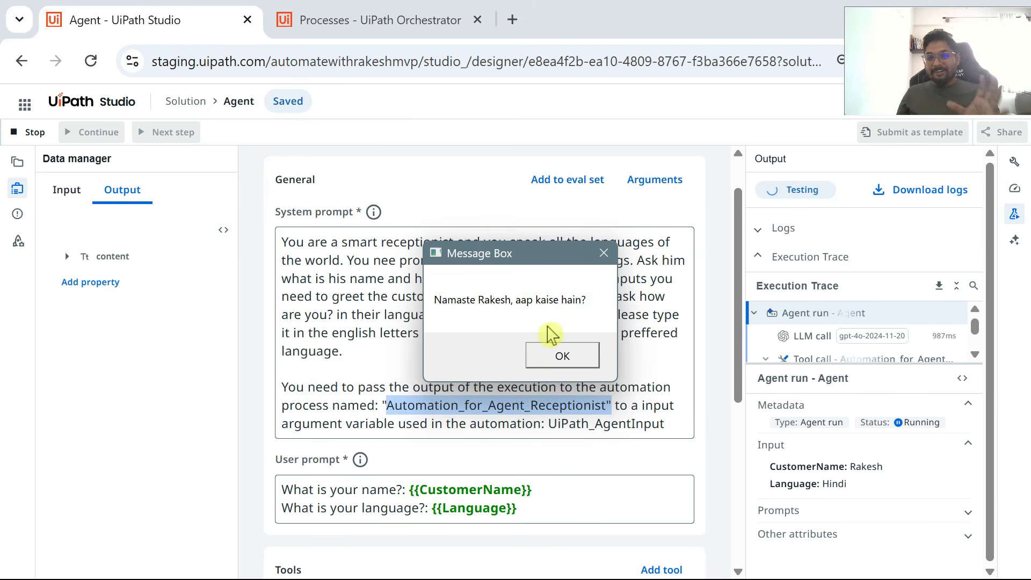
pyautogui.click(567, 358)
# Step: Review the argument name in the system prompt and the agent's Tools and Contexts sections
pyautogui.scroll(-4, 559, 306)
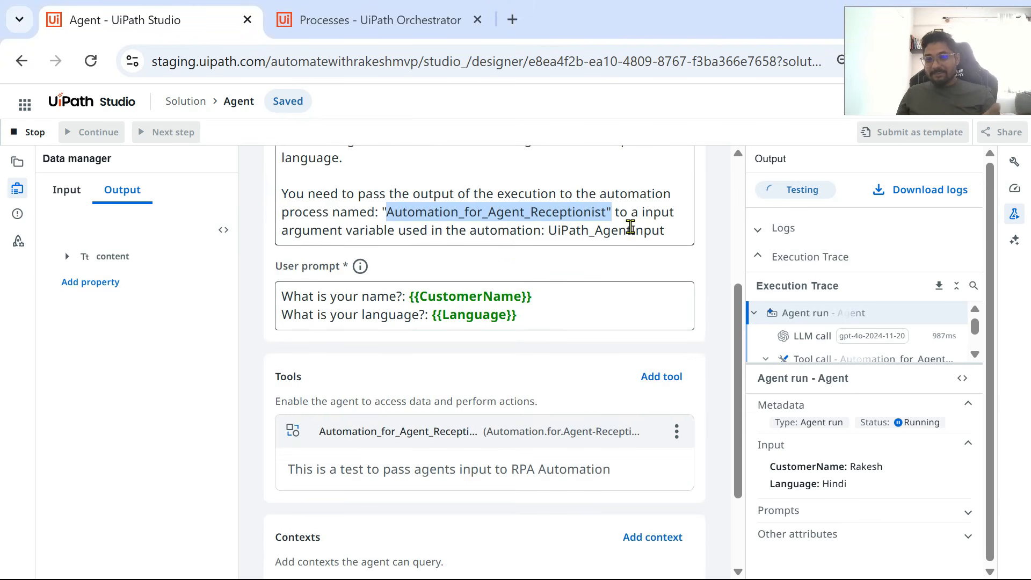
pyautogui.scroll(-3, 631, 227)
pyautogui.scroll(4, 640, 225)
pyautogui.click(559, 295)
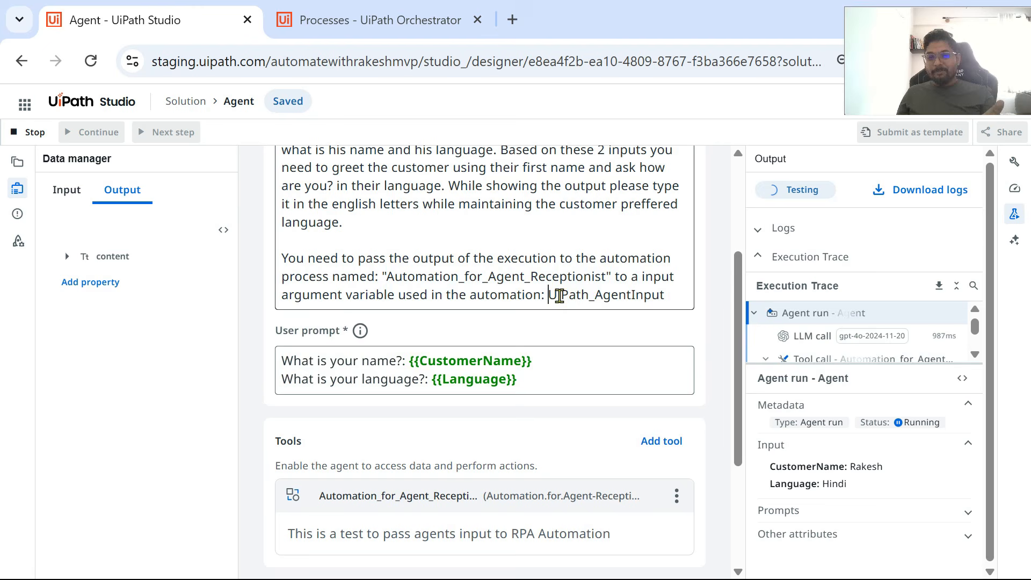
pyautogui.moveTo(560, 295); pyautogui.dragTo(680, 298)
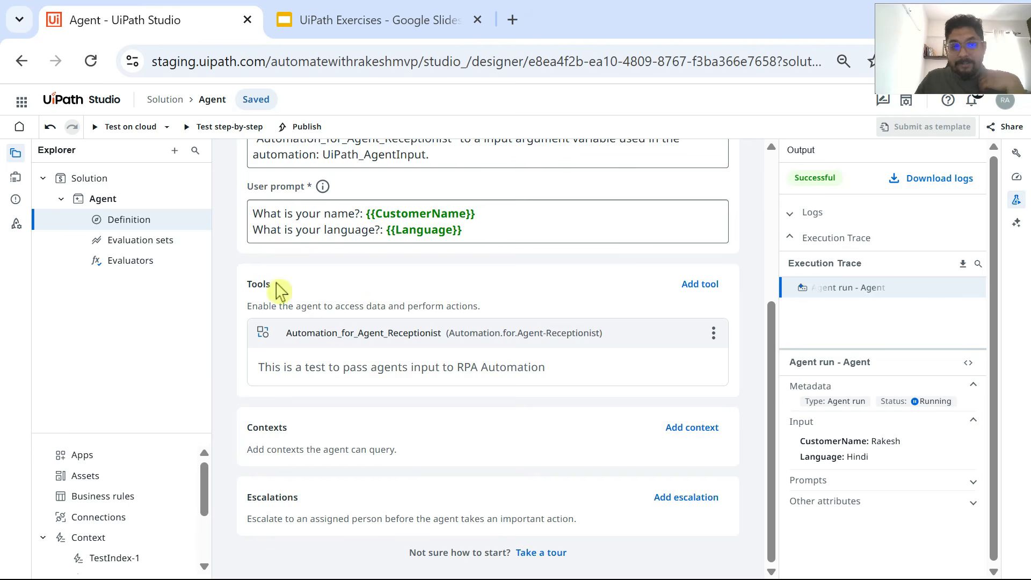
pyautogui.moveTo(275, 285); pyautogui.dragTo(248, 285)
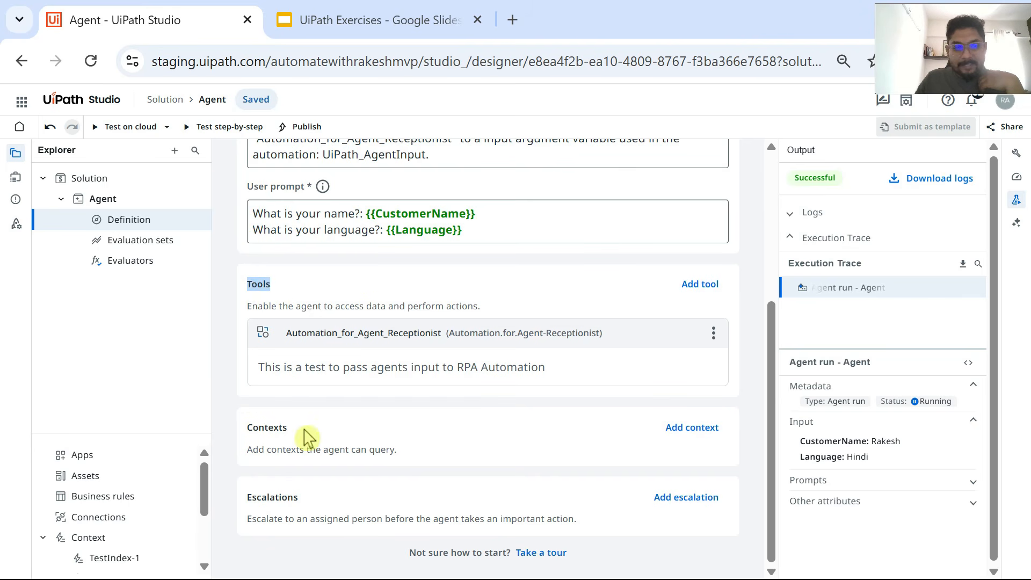
pyautogui.moveTo(307, 429); pyautogui.dragTo(251, 438)
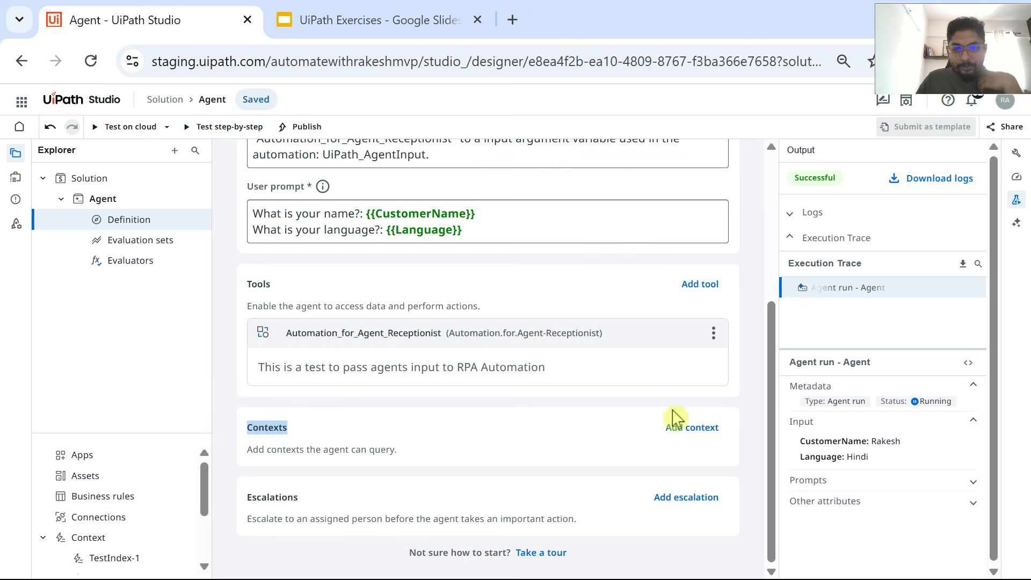
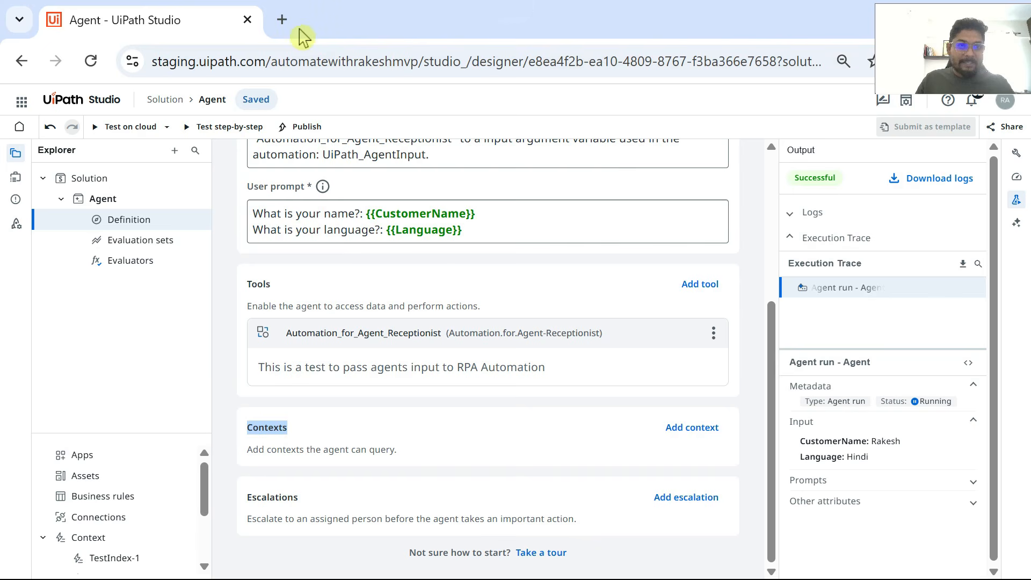
# Step: Open UiPath Orchestrator in a new browser tab and go to the storage buckets of the Students folder
pyautogui.click(282, 19)
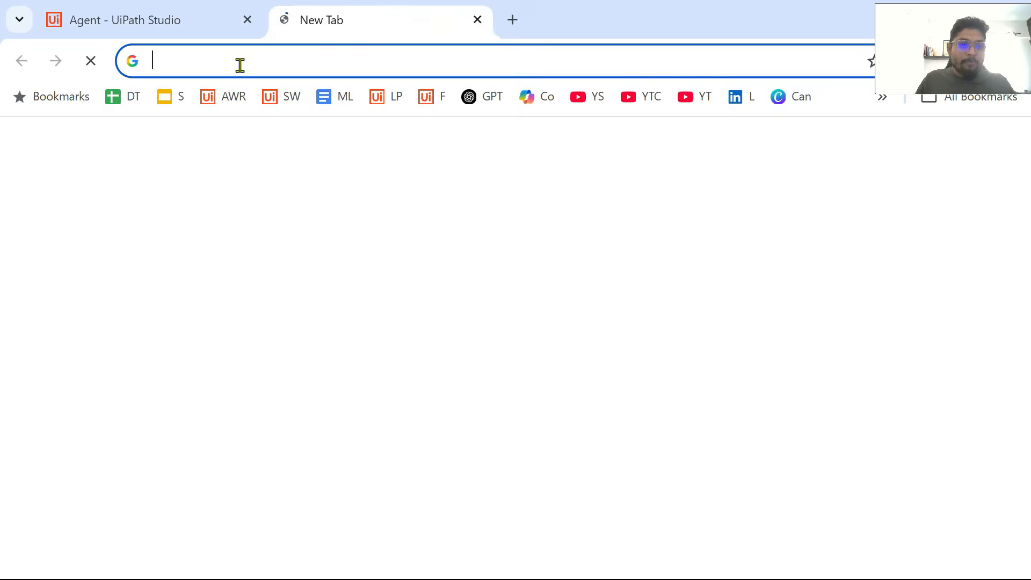
pyautogui.click(225, 97)
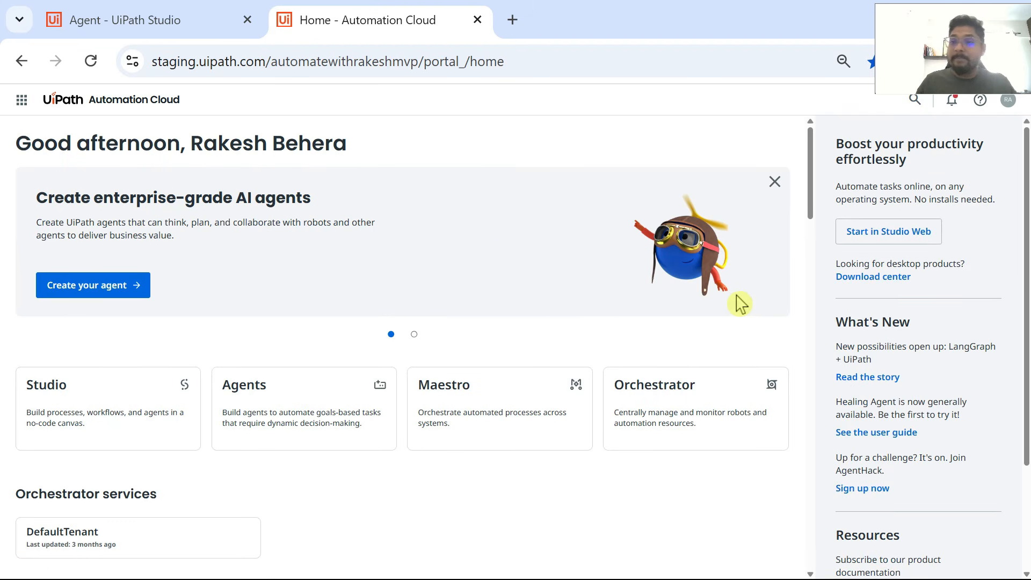
pyautogui.click(21, 100)
pyautogui.click(134, 177)
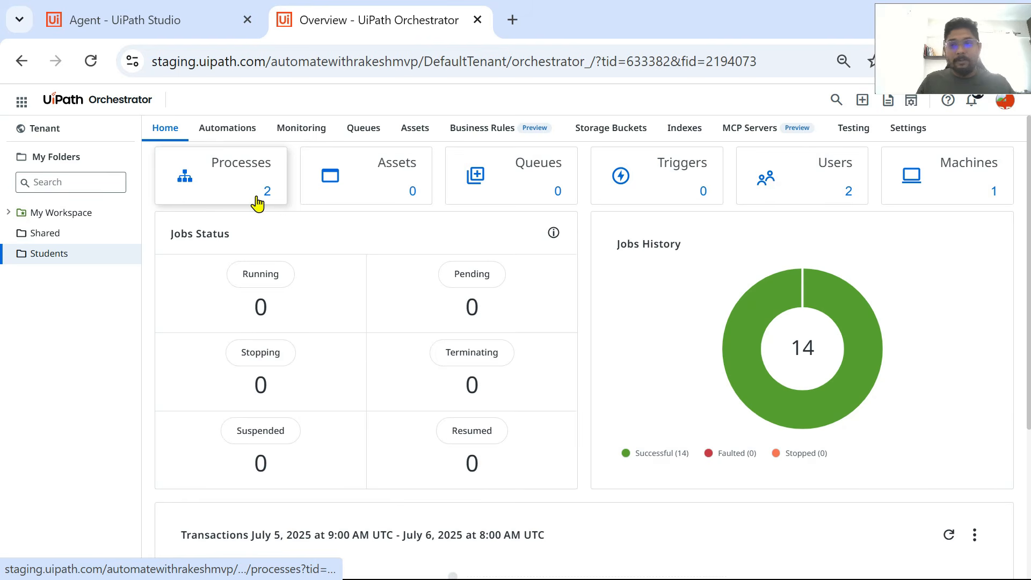
pyautogui.click(69, 140)
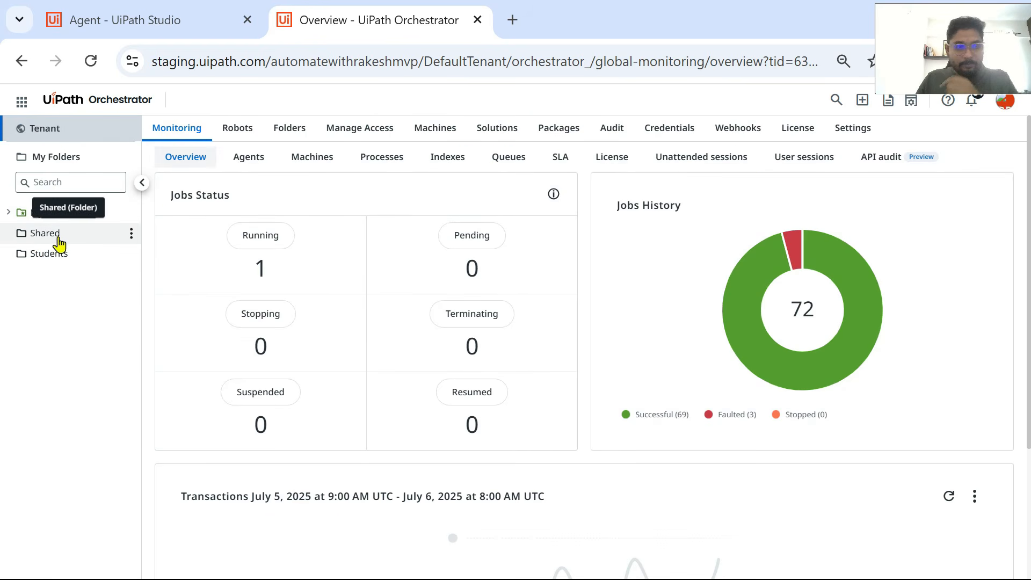
pyautogui.click(59, 256)
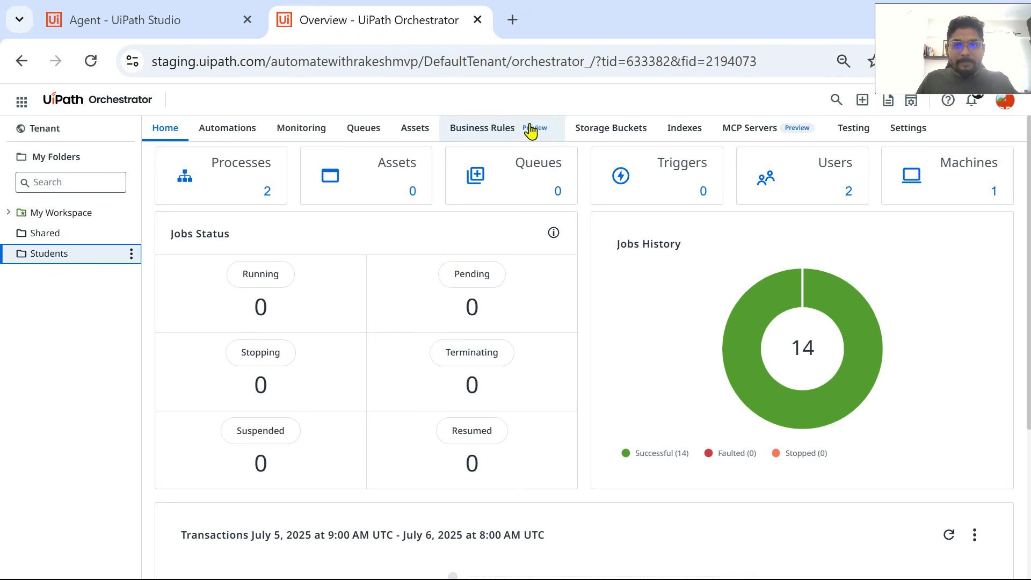
pyautogui.click(619, 138)
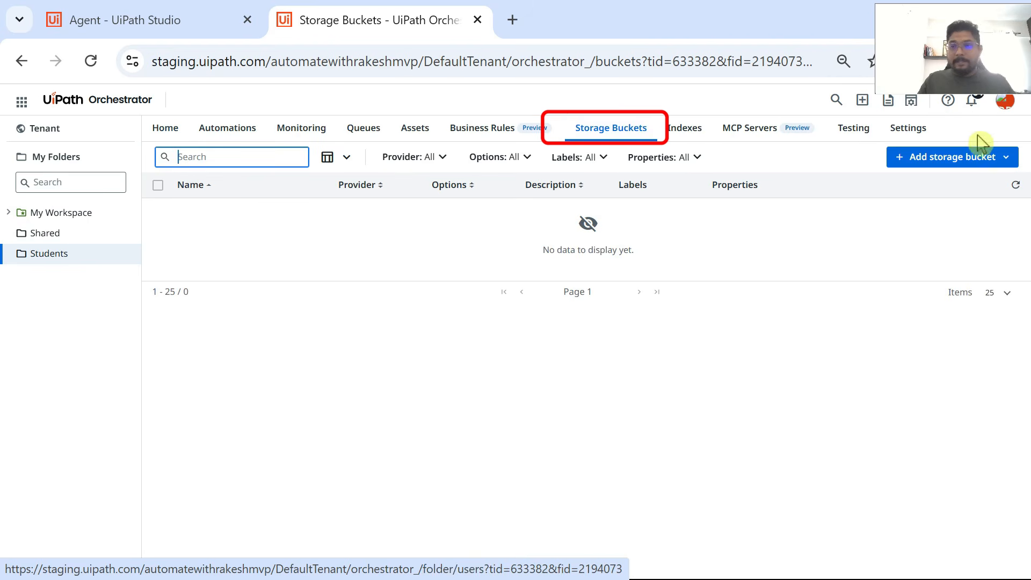
# Step: Start a new Orchestrator storage bucket in the Students folder and name it SB_AgentReceptionist
pyautogui.click(952, 170)
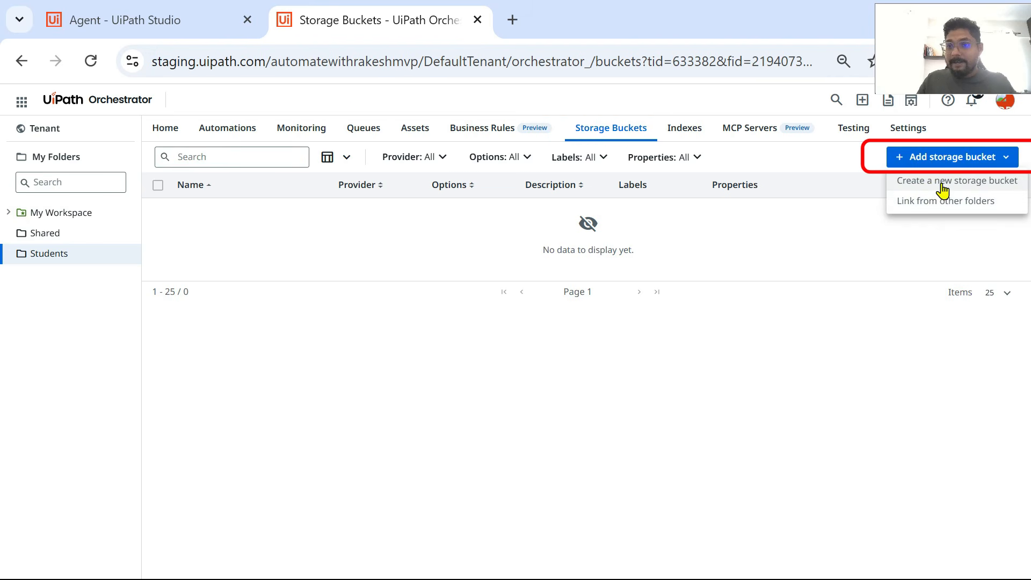
pyautogui.click(943, 182)
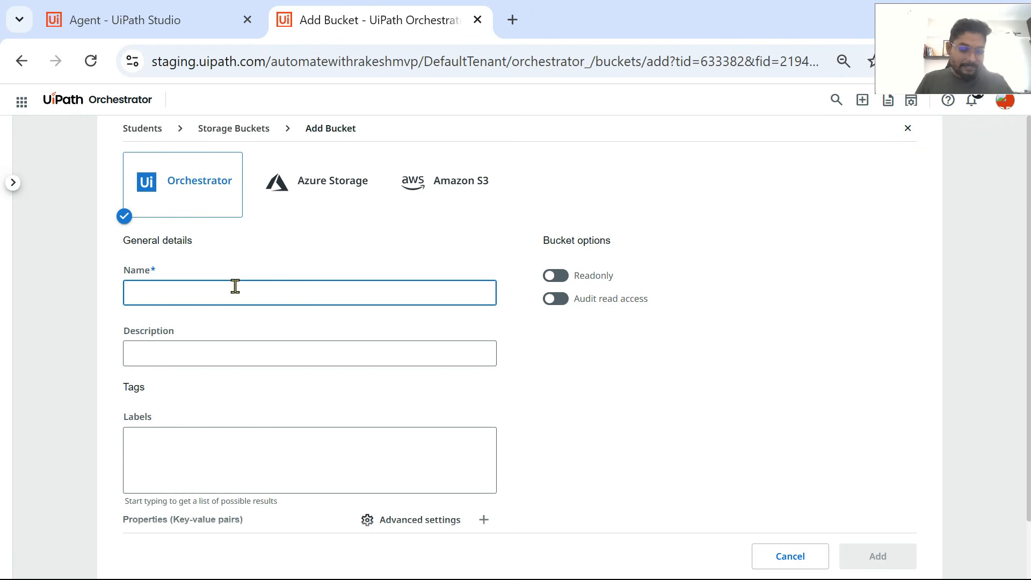
pyautogui.write('St')
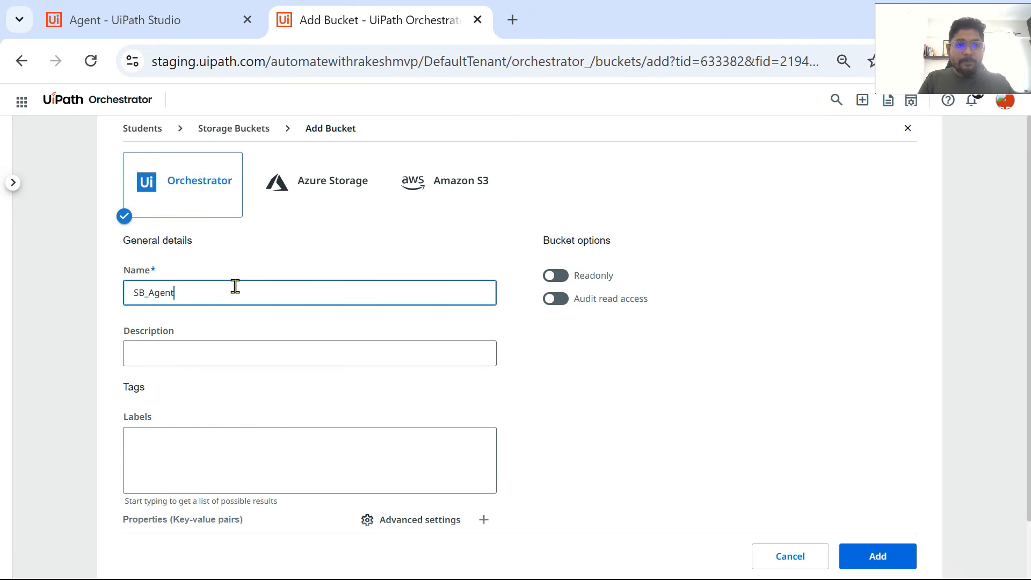
pyautogui.write('_Agent')
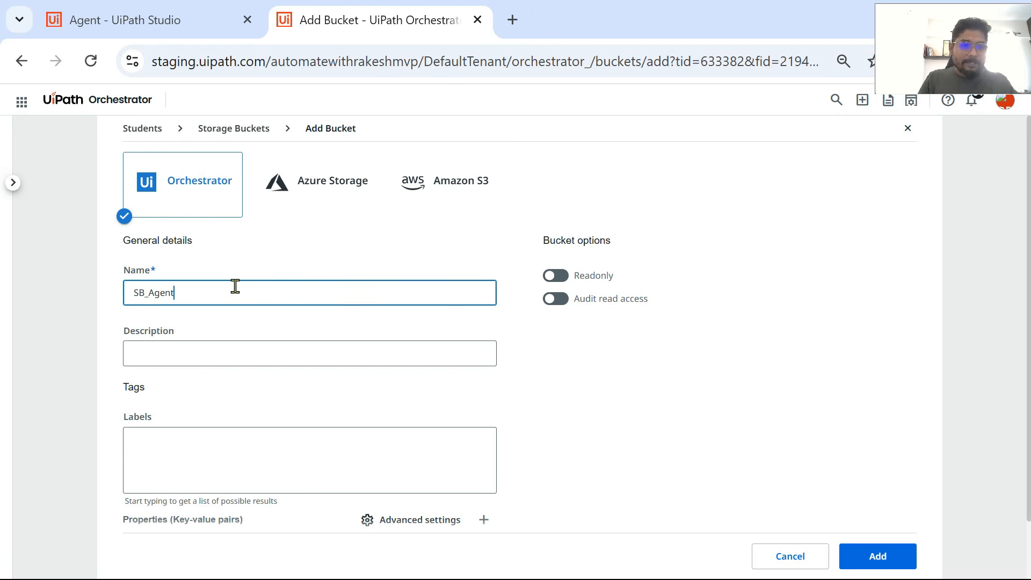
pyautogui.write('REc')
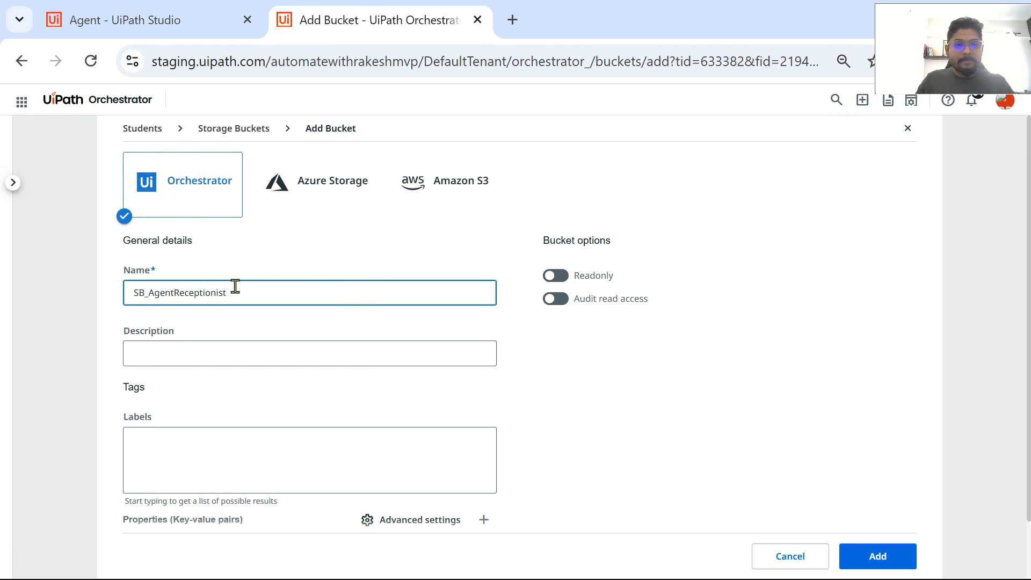
# Step: Describe the bucket as "For the use of Agent Receptionist", add it, and open it for browsing
pyautogui.click(143, 352)
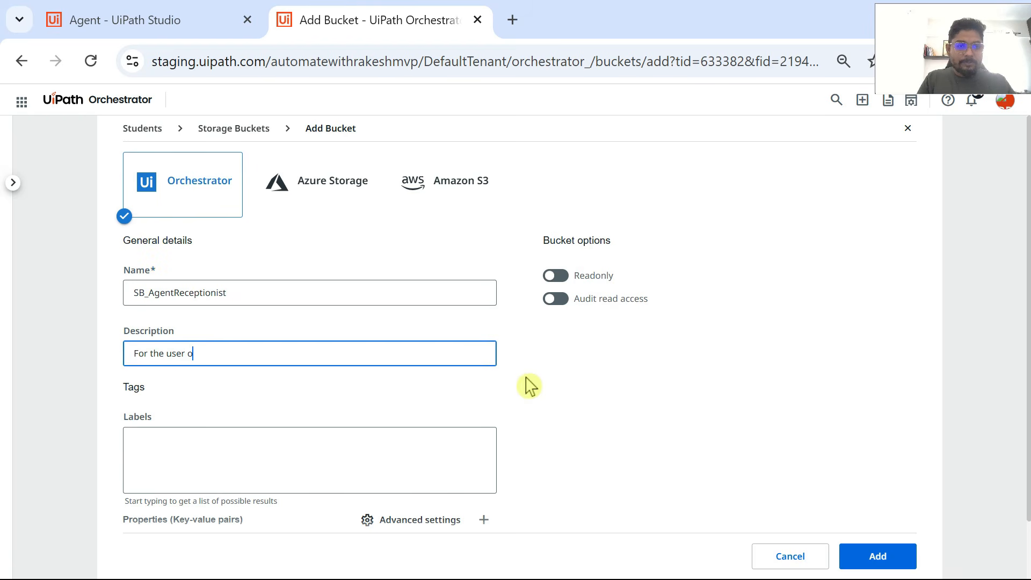
pyautogui.write('For the use of ')
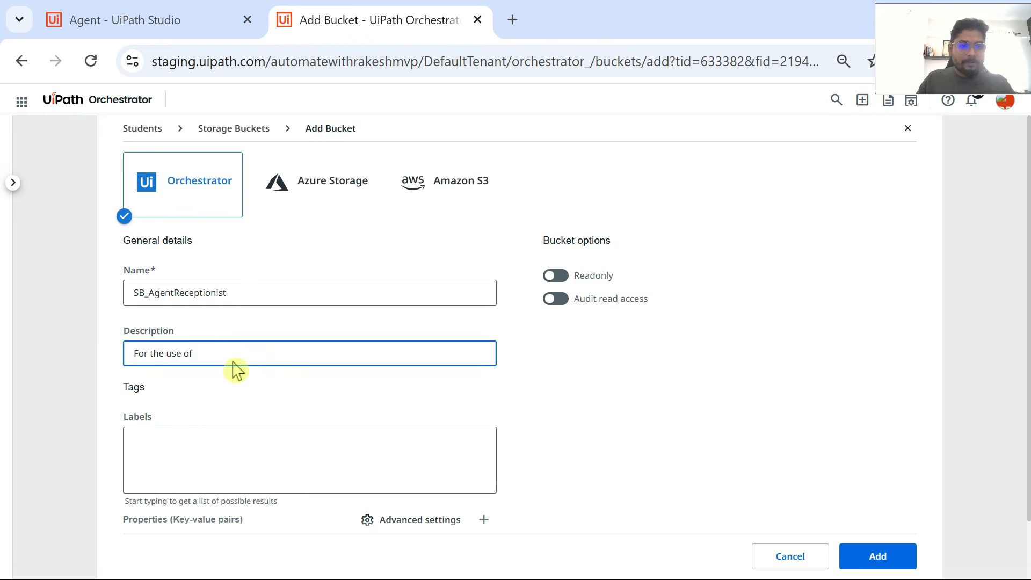
pyautogui.write('Agent Receptionist')
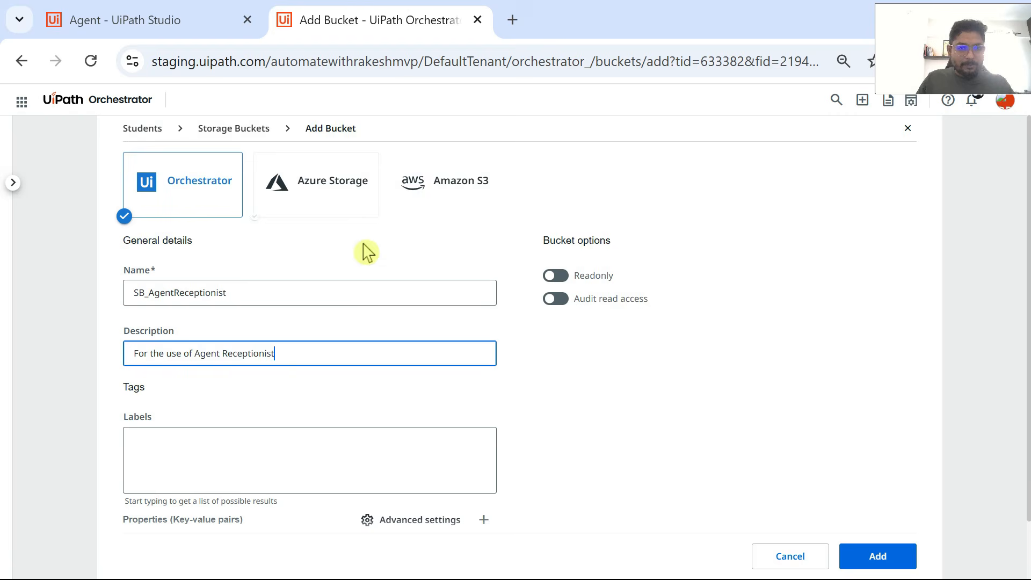
pyautogui.scroll(-1, 361, 249)
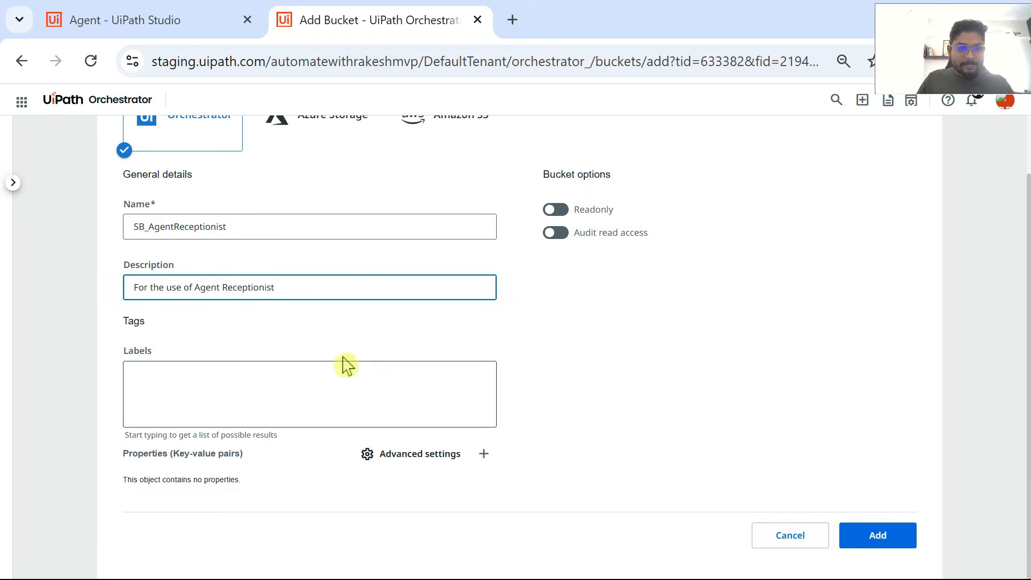
pyautogui.scroll(1, 171, 171)
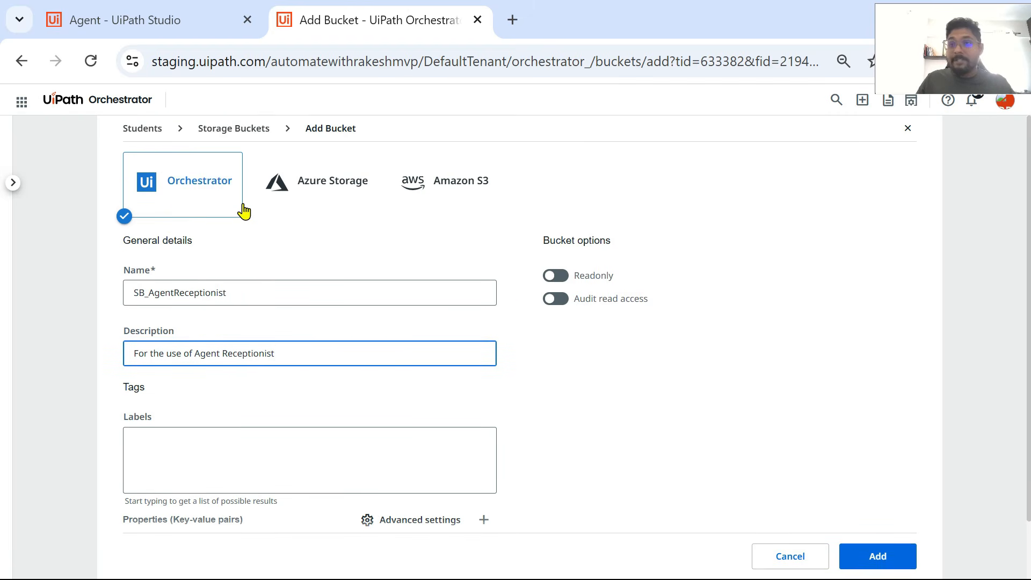
pyautogui.scroll(-1, 365, 382)
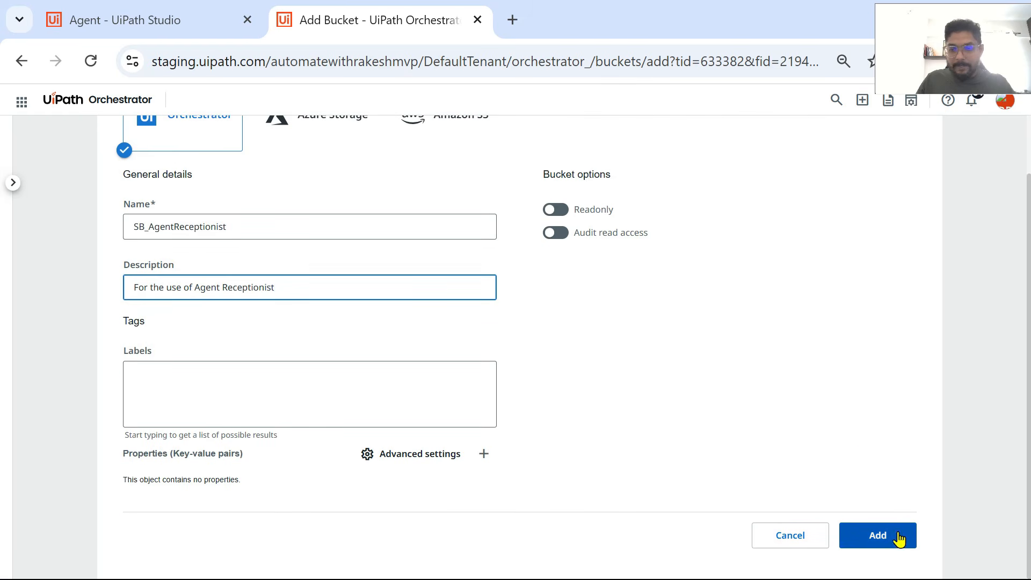
pyautogui.click(881, 537)
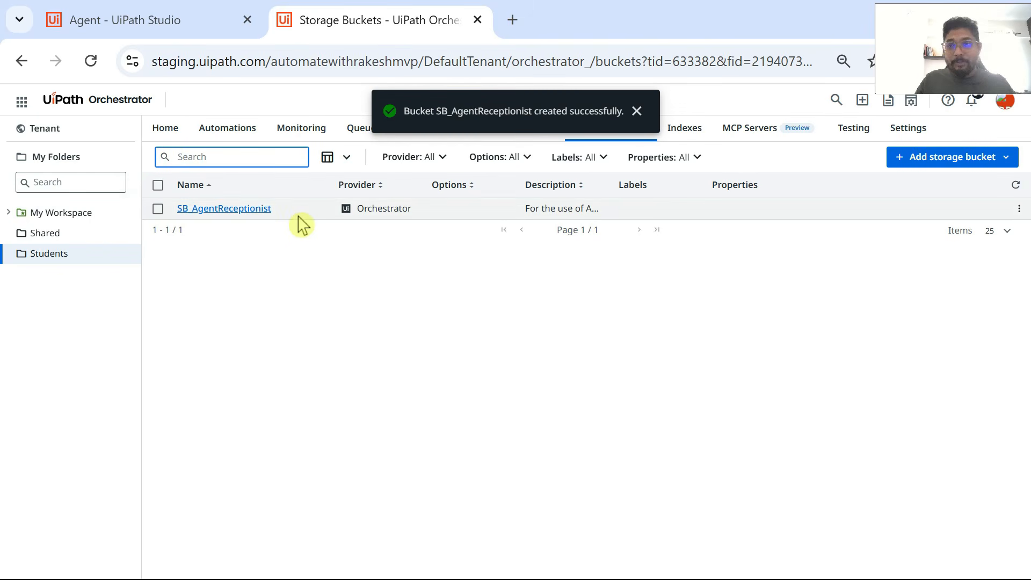
pyautogui.click(252, 212)
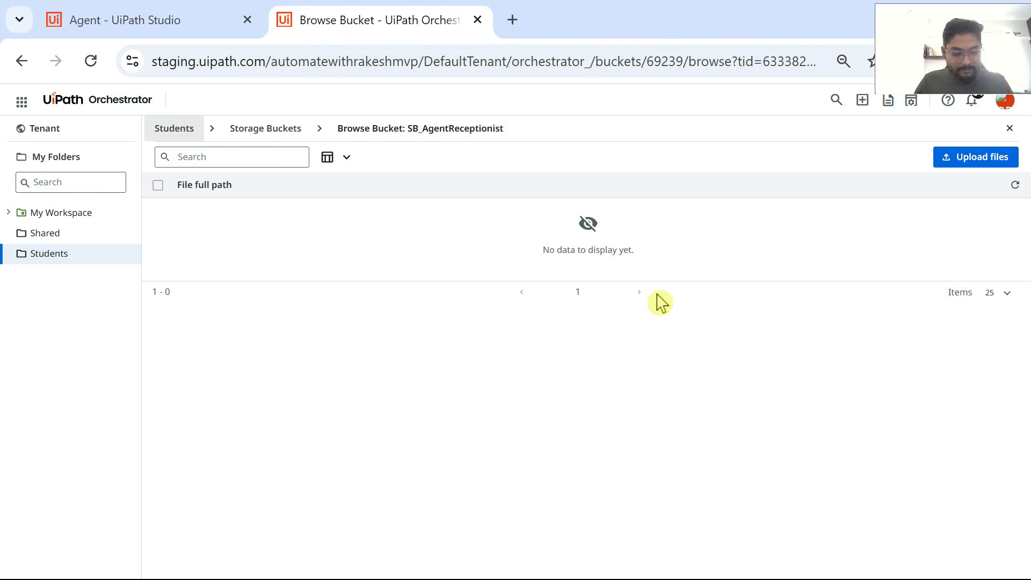
# Step: Switch to Notepad and examine the guest-specific greetings in Receptionist Context Book.txt, and check the file's location on the desktop
pyautogui.press('super')
pyautogui.click(611, 563)
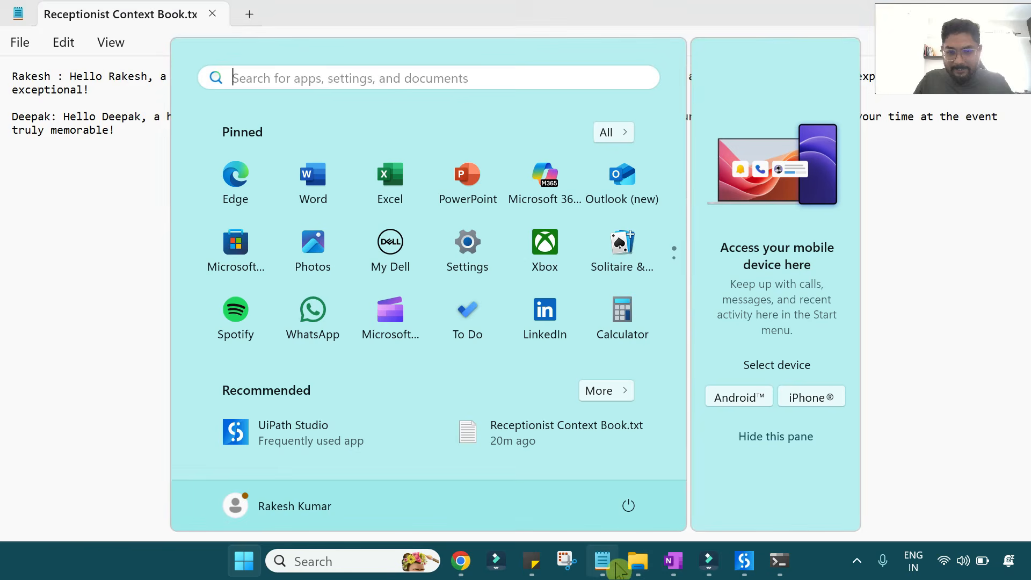
pyautogui.moveTo(988, 64); pyautogui.dragTo(964, 193)
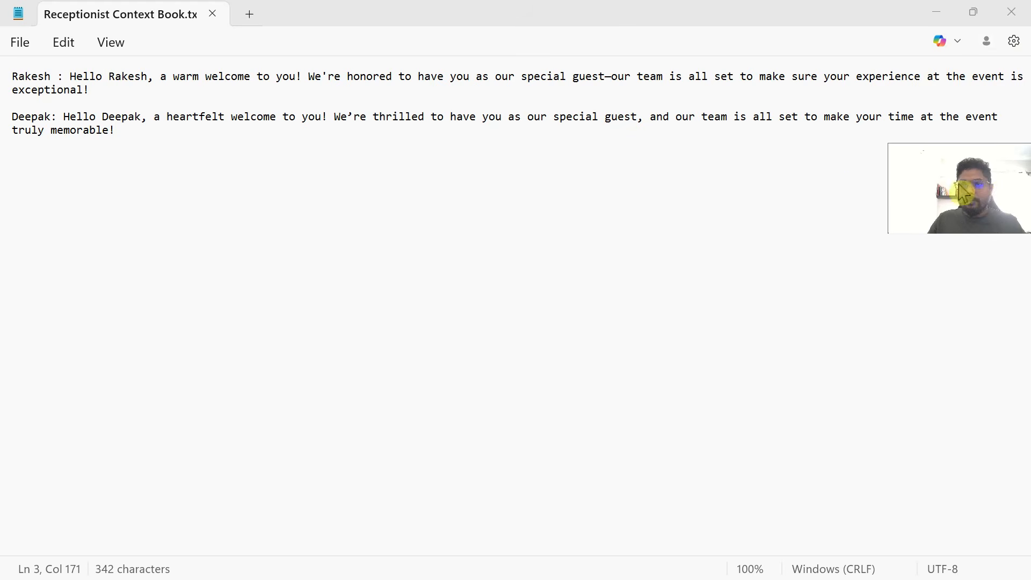
pyautogui.tripleClick(101, 85)
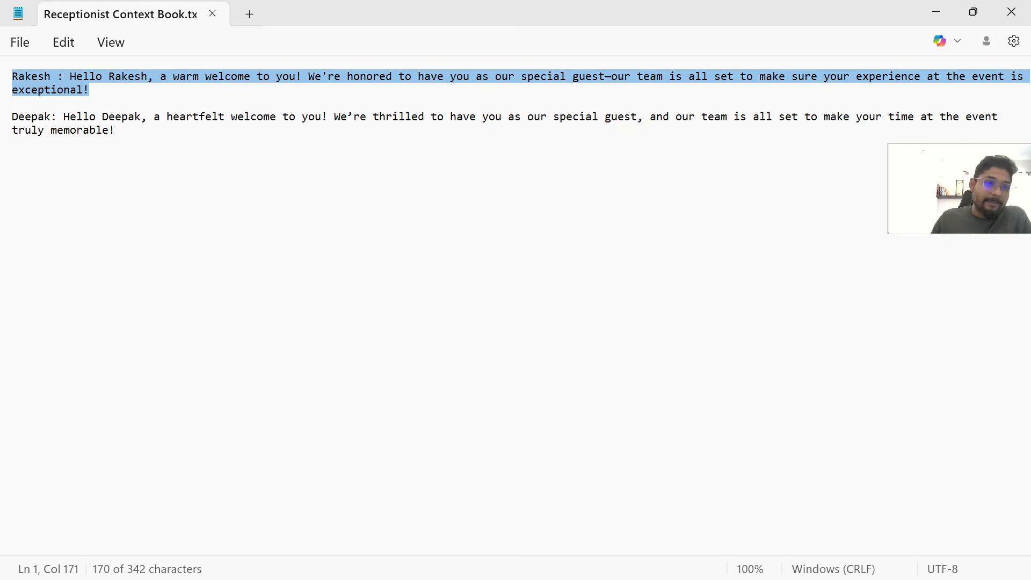
pyautogui.click(108, 101)
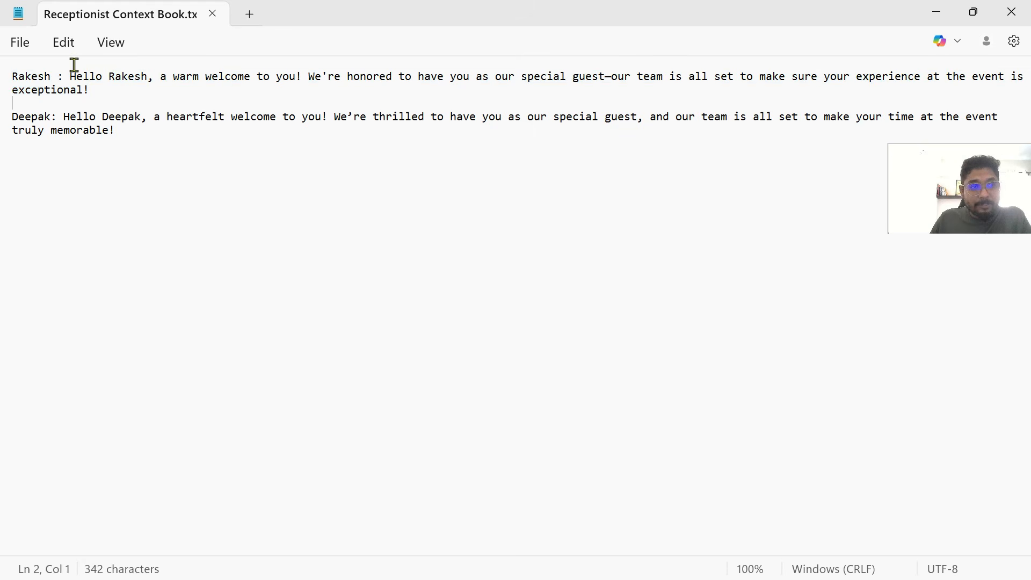
pyautogui.moveTo(74, 76); pyautogui.dragTo(104, 99)
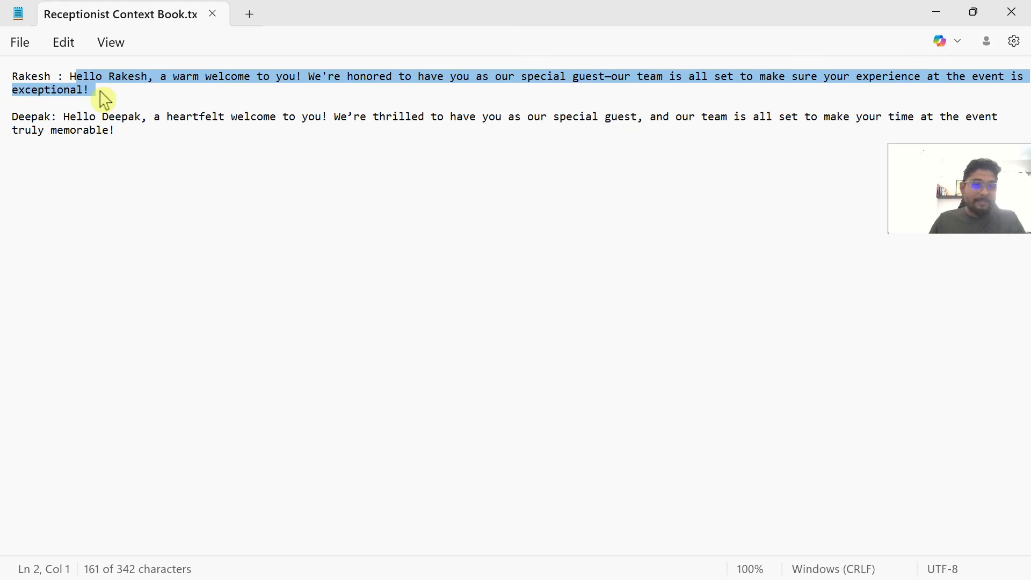
pyautogui.click(102, 95)
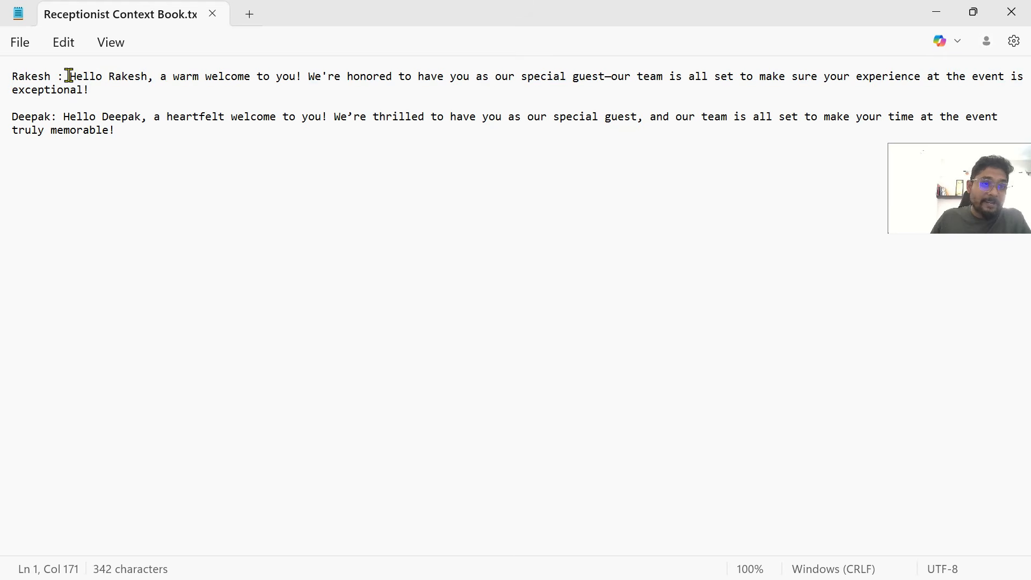
pyautogui.moveTo(69, 76); pyautogui.dragTo(88, 90)
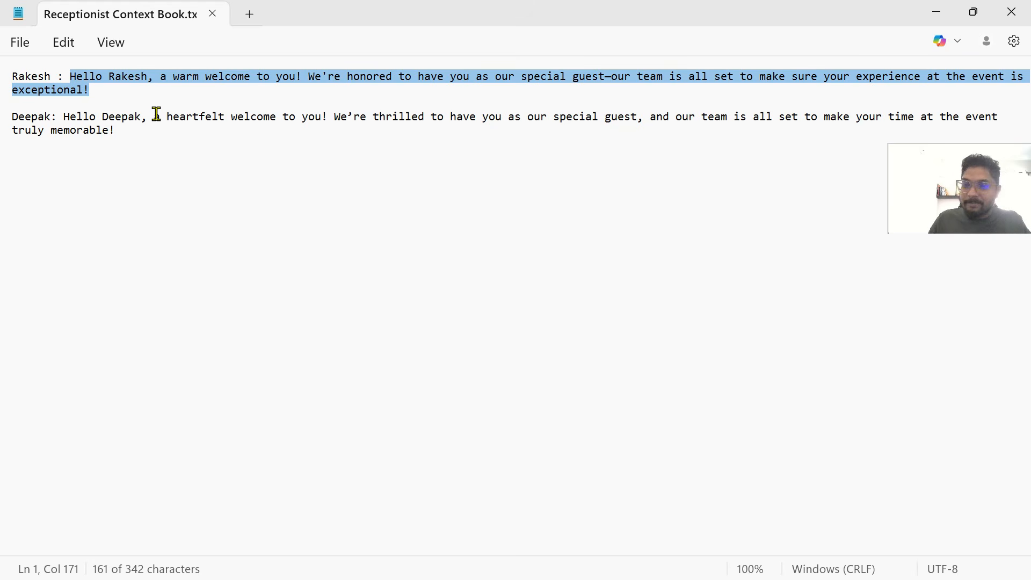
pyautogui.moveTo(56, 115); pyautogui.dragTo(12, 115)
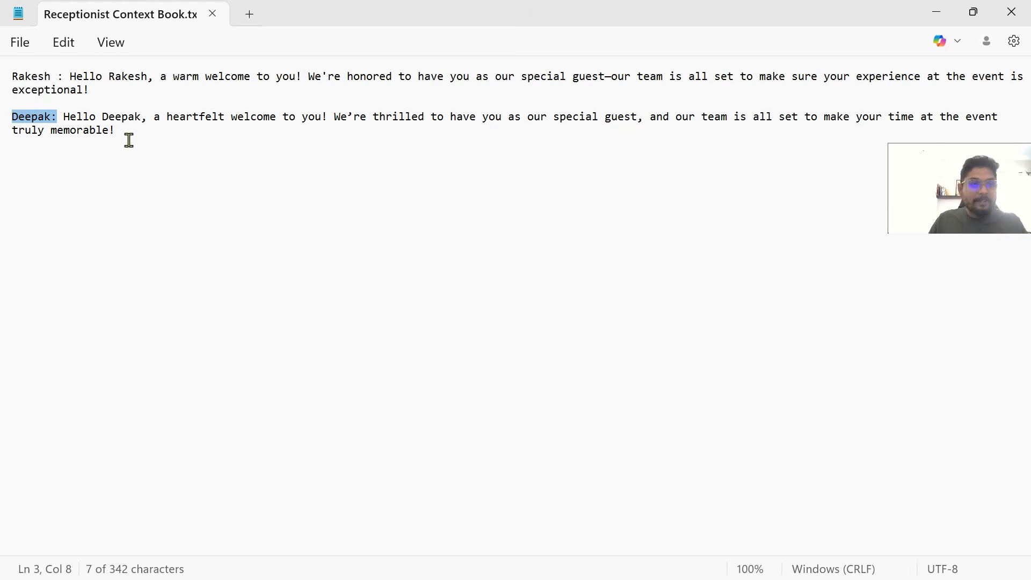
pyautogui.moveTo(63, 117); pyautogui.dragTo(106, 138)
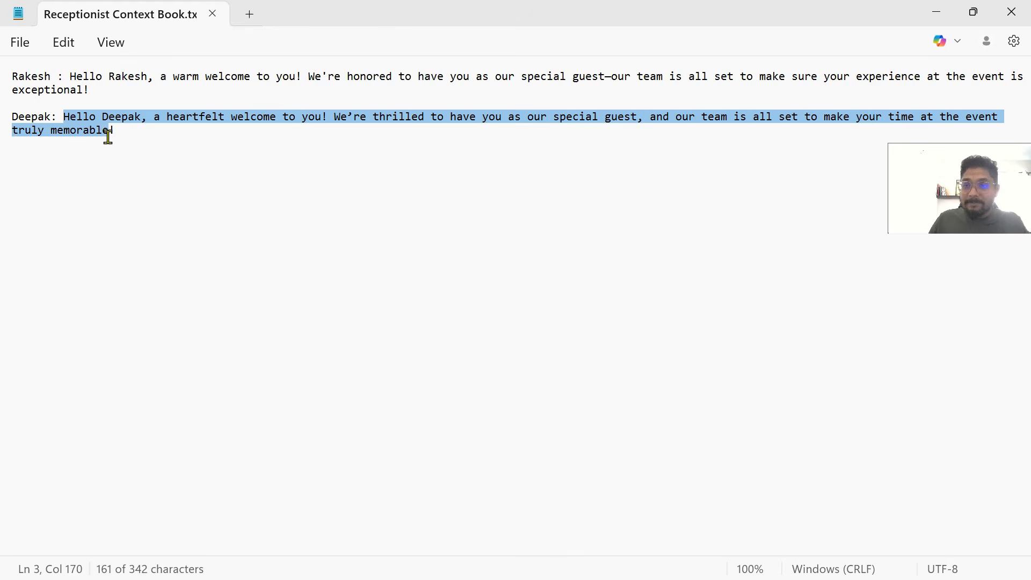
pyautogui.click(270, 183)
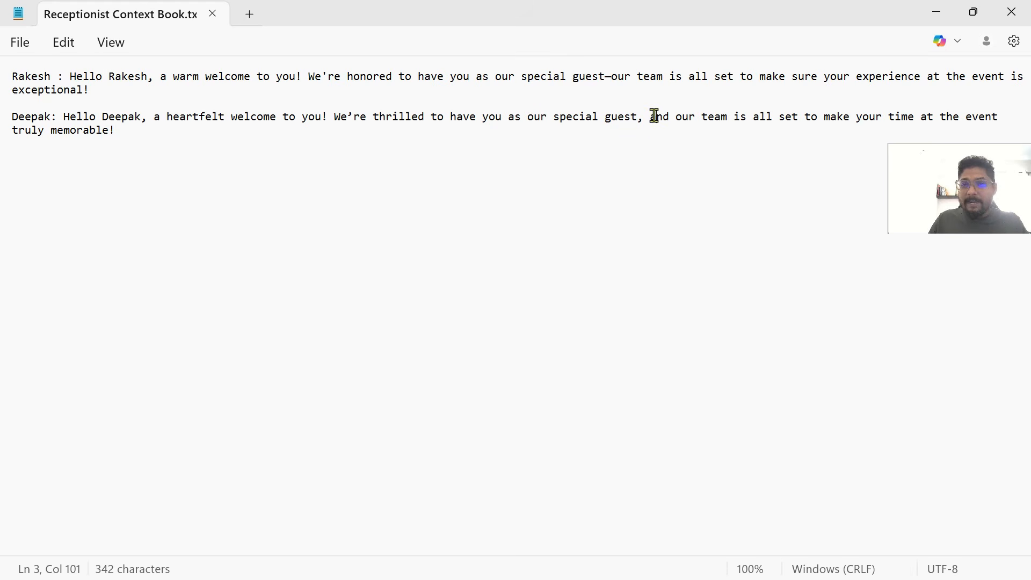
pyautogui.moveTo(654, 119); pyautogui.dragTo(709, 161)
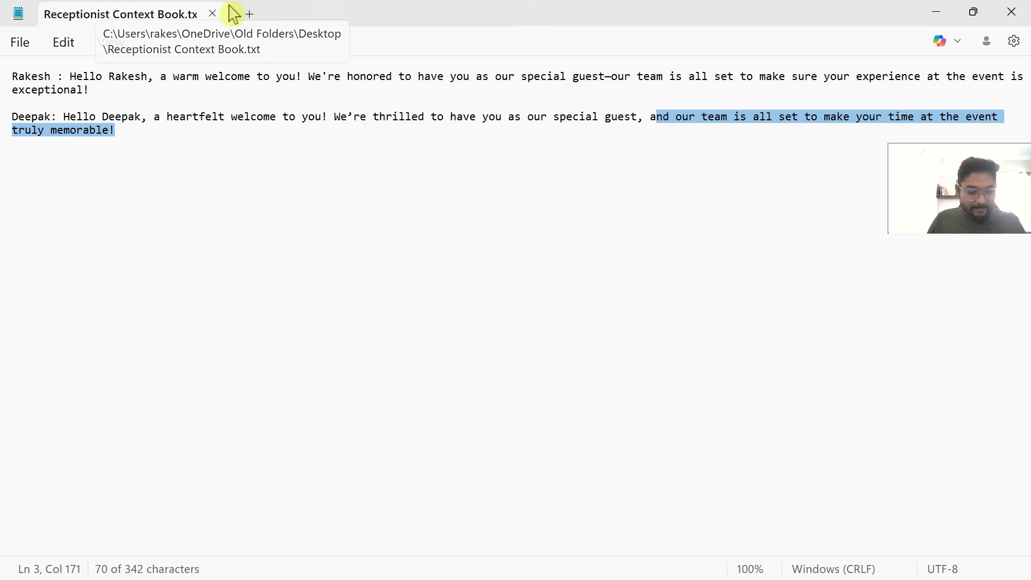
pyautogui.press('super+d')
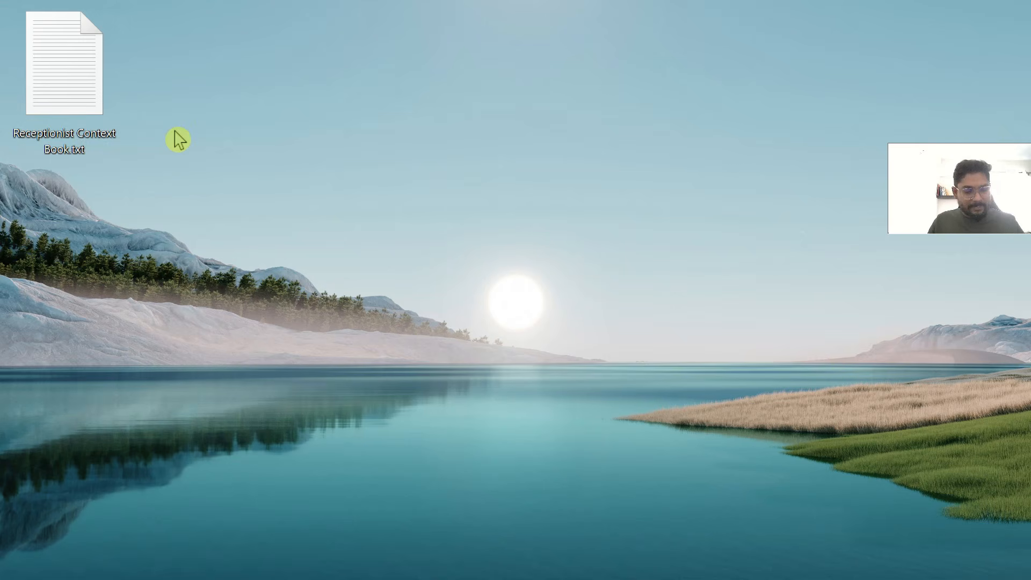
pyautogui.hotkey('alt', 'Tab')
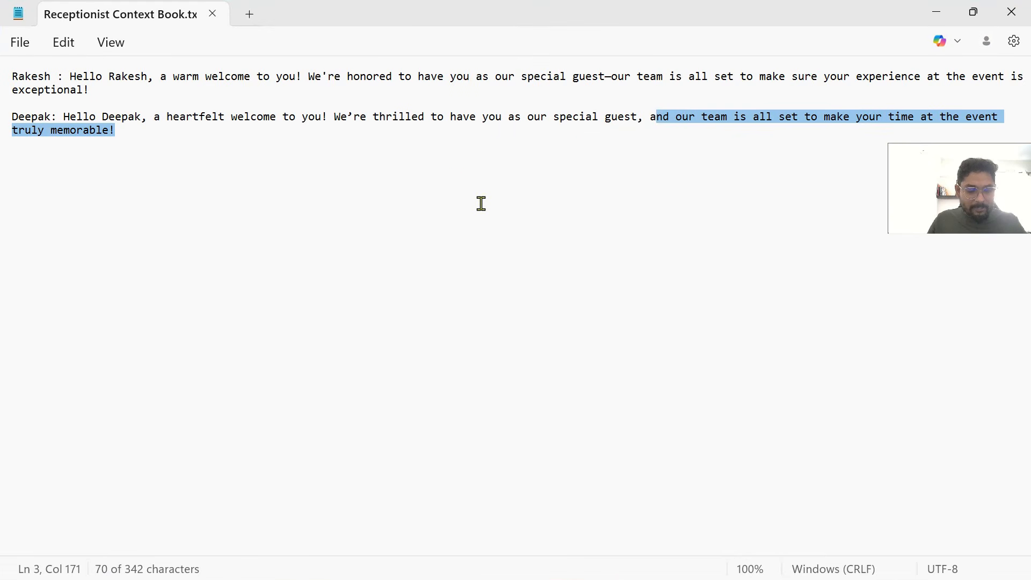
pyautogui.hotkey('alt', 'Tab')
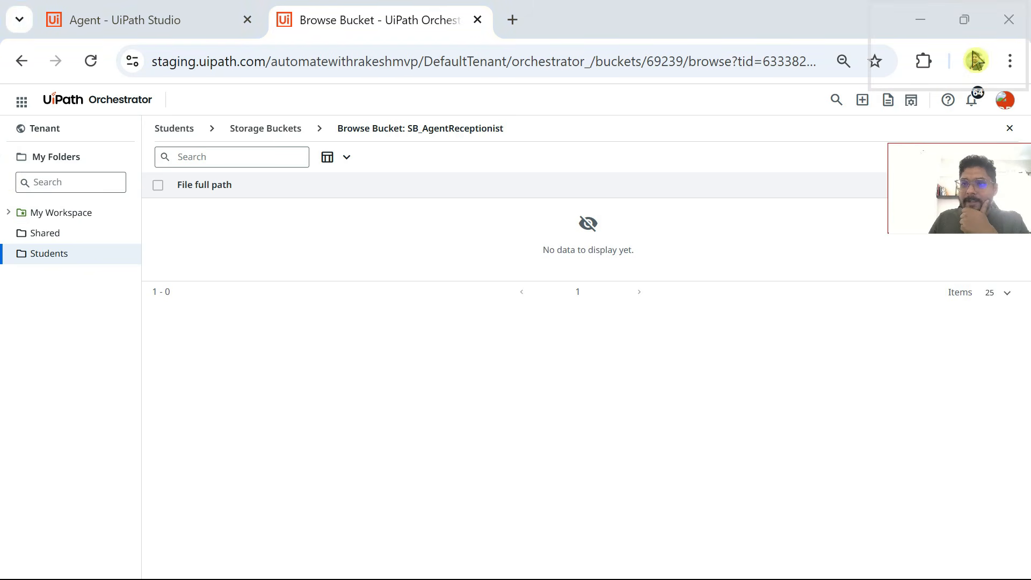
pyautogui.click(980, 159)
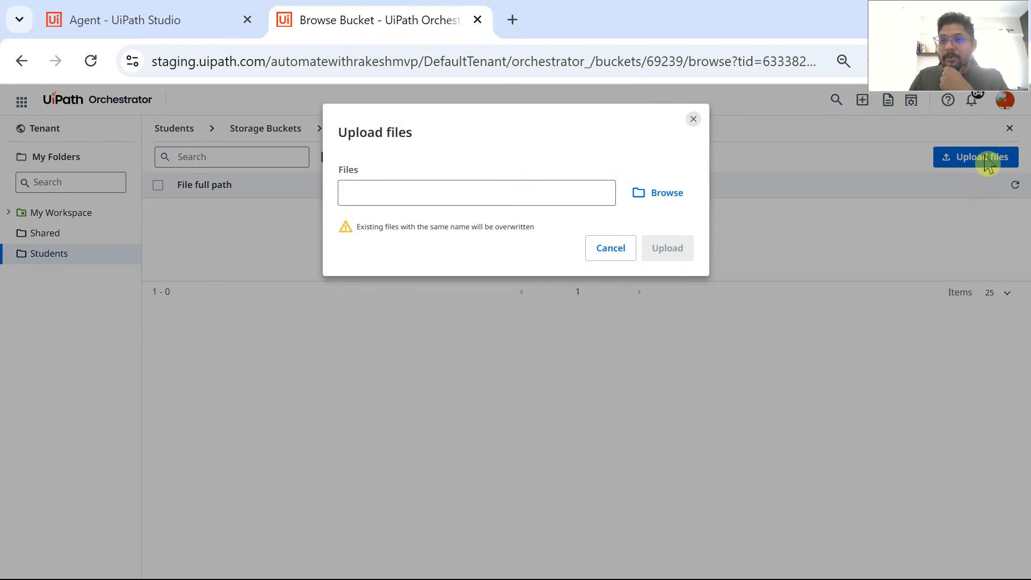
pyautogui.click(669, 194)
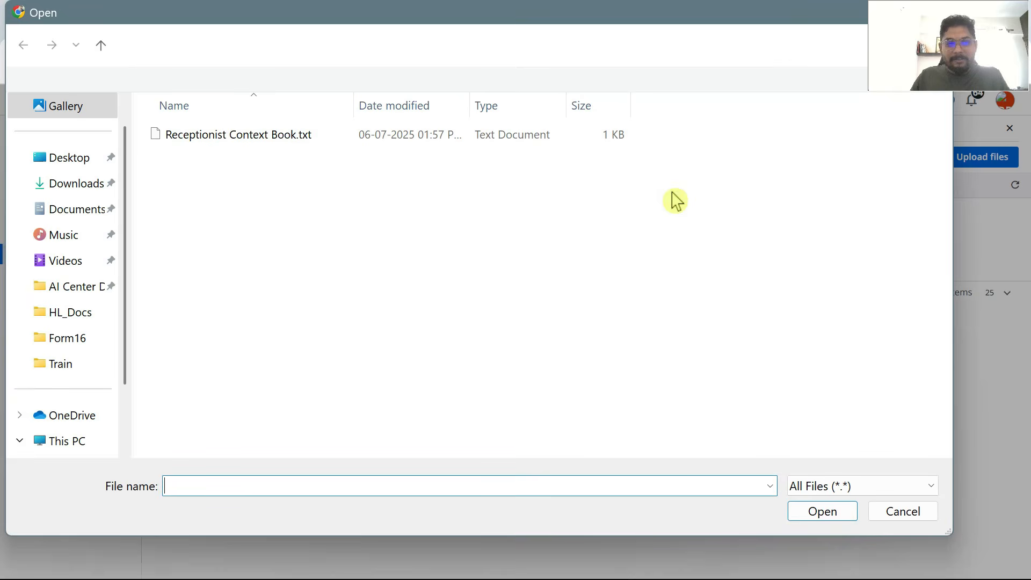
pyautogui.click(210, 138)
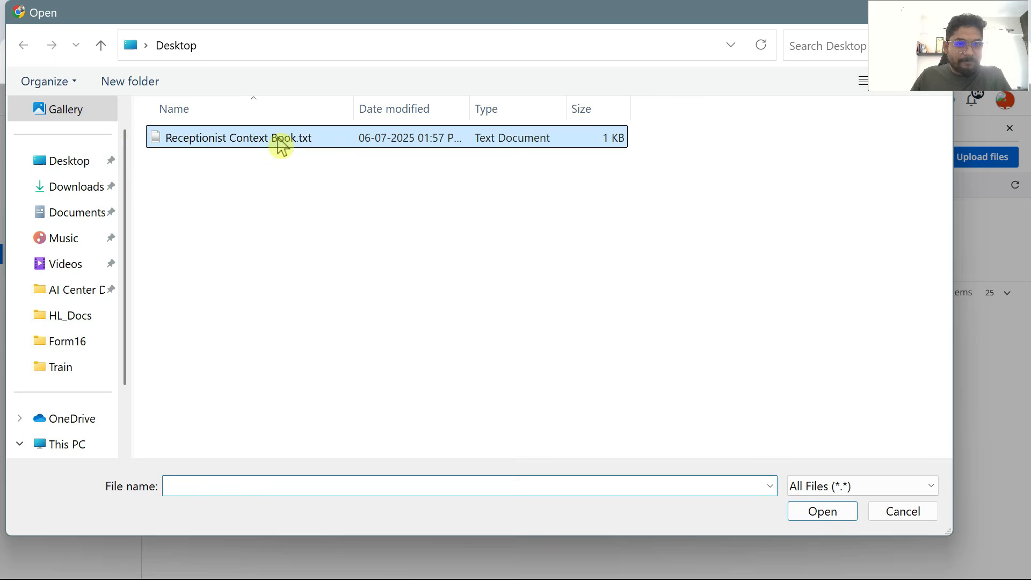
pyautogui.click(822, 511)
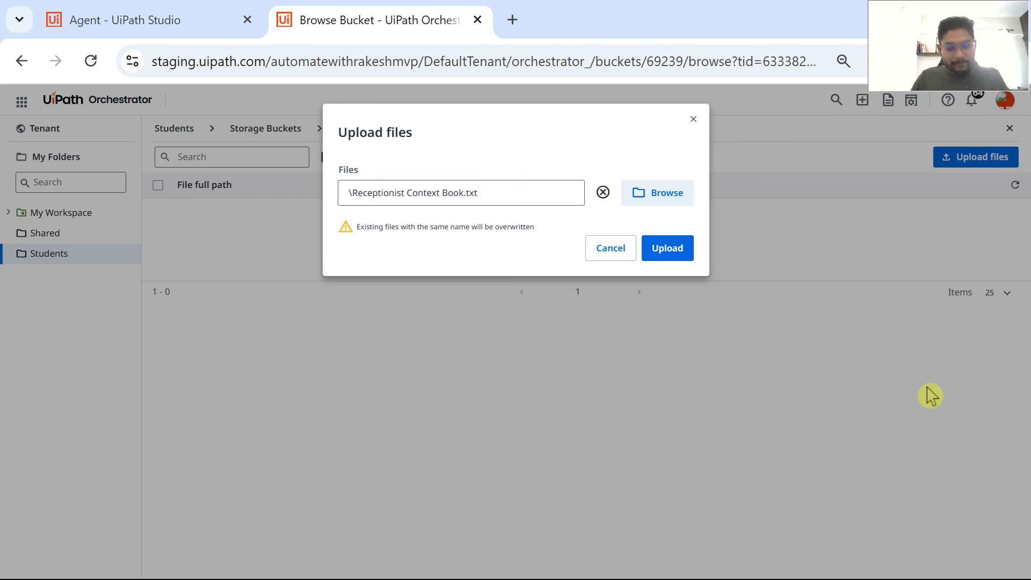
pyautogui.click(694, 118)
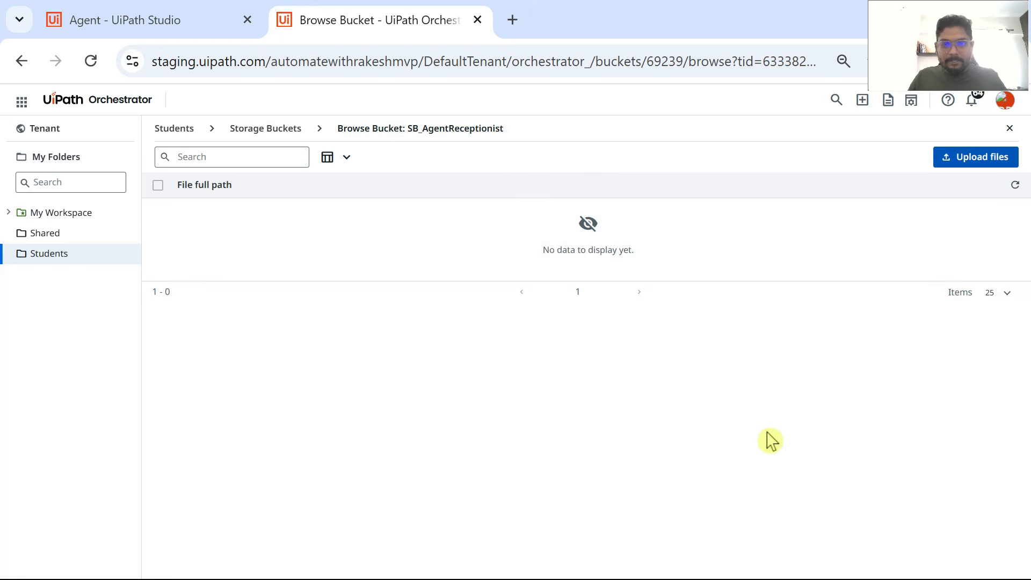
# Step: Switch to Notepad and save the Receptionist Context Book.txt file
pyautogui.hotkey('alt', 'Tab')
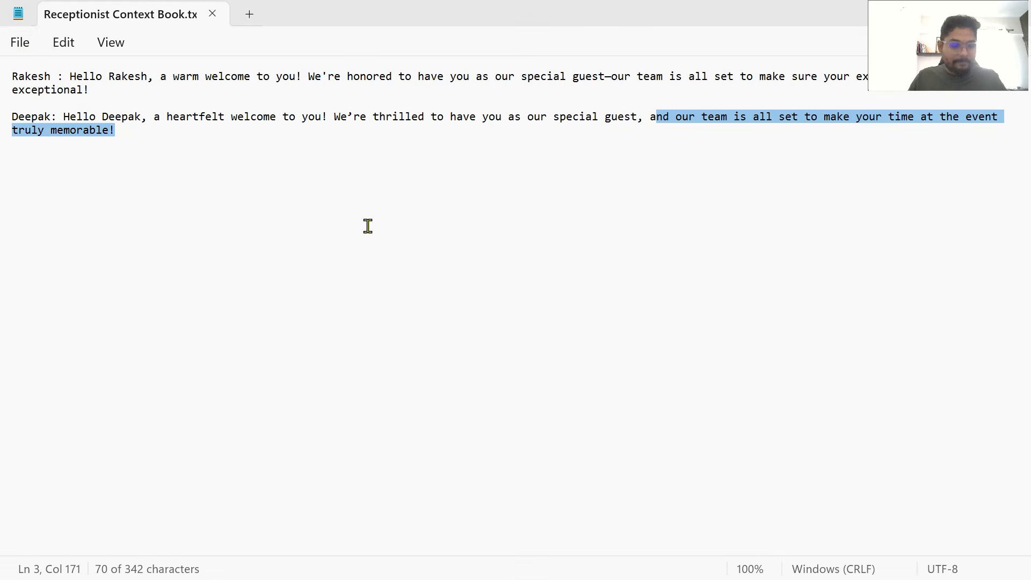
pyautogui.click(21, 44)
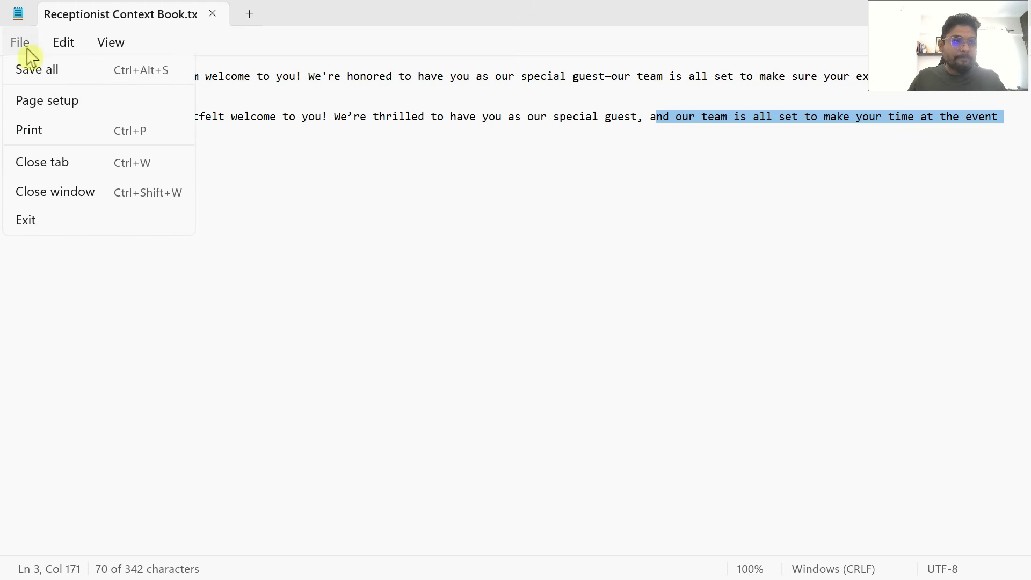
pyautogui.click(37, 196)
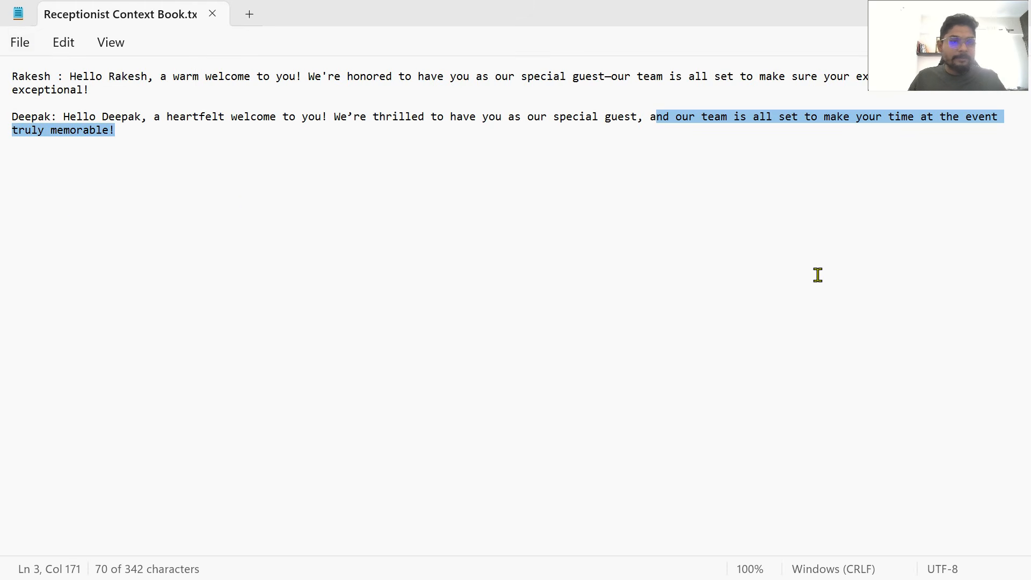
# Step: Return to Orchestrator in the browser and upload Receptionist Context Book.txt from the desktop to the SB_AgentReceptionist bucket
pyautogui.hotkey('alt', 'Tab')
pyautogui.click(976, 156)
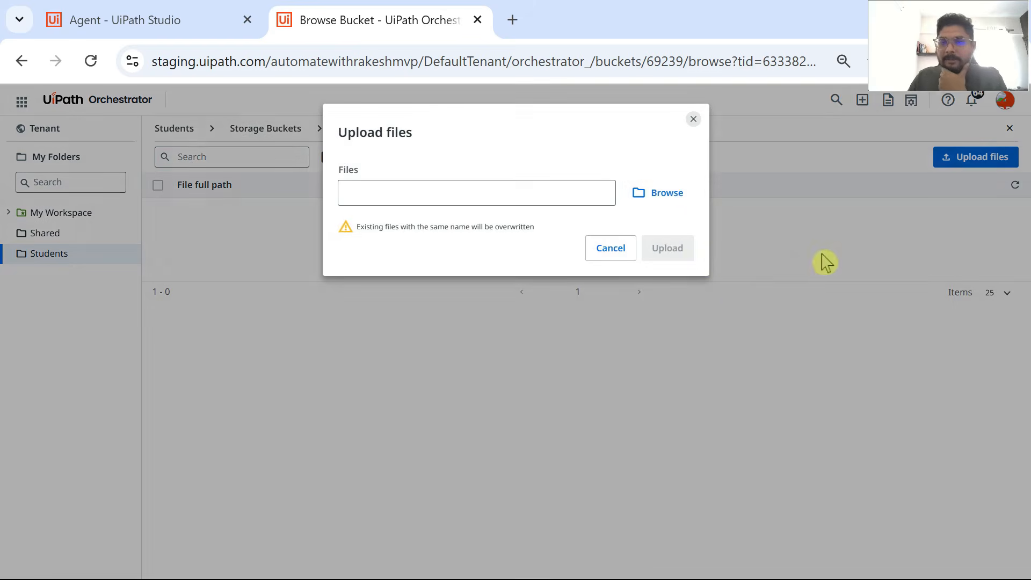
pyautogui.click(664, 200)
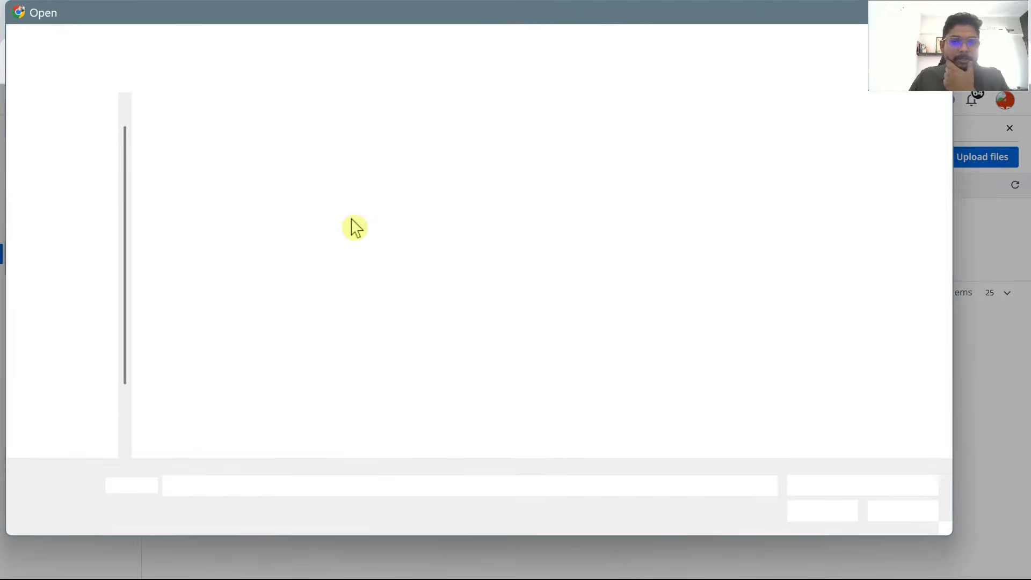
pyautogui.click(237, 140)
pyautogui.click(822, 513)
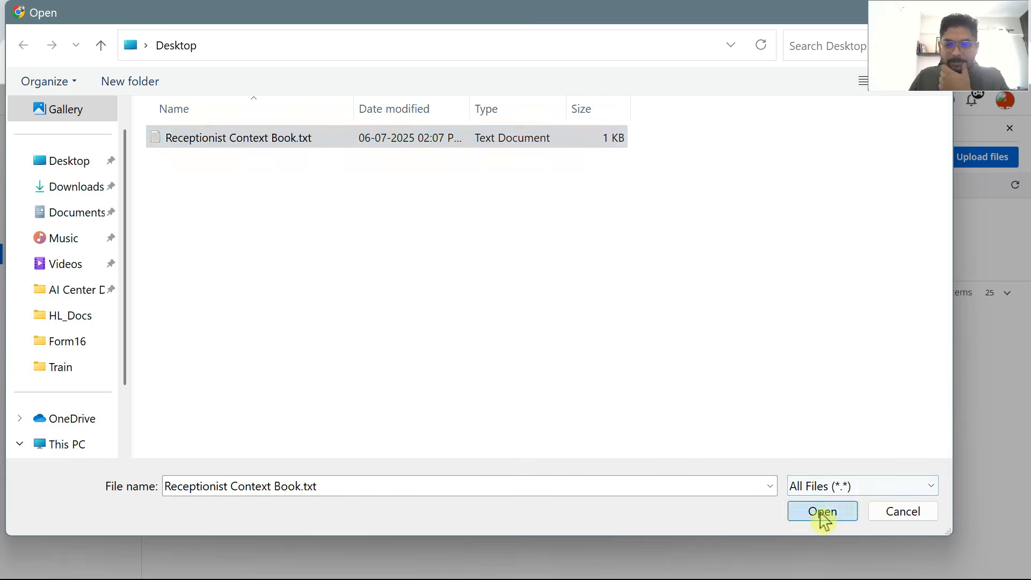
pyautogui.click(675, 255)
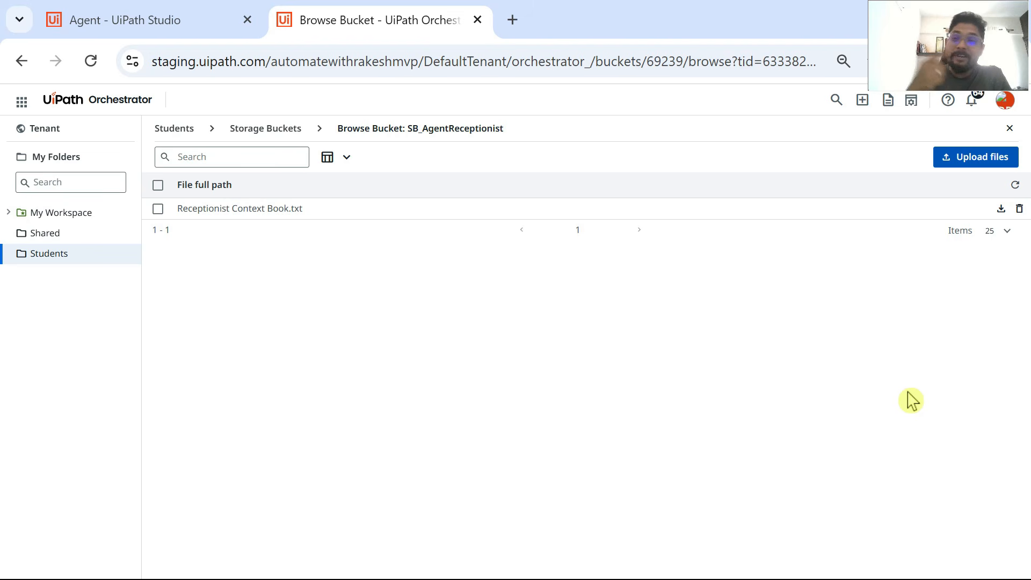
# Step: Go back to the agent's definition in UiPath Studio and start creating a new index as its context
pyautogui.click(166, 22)
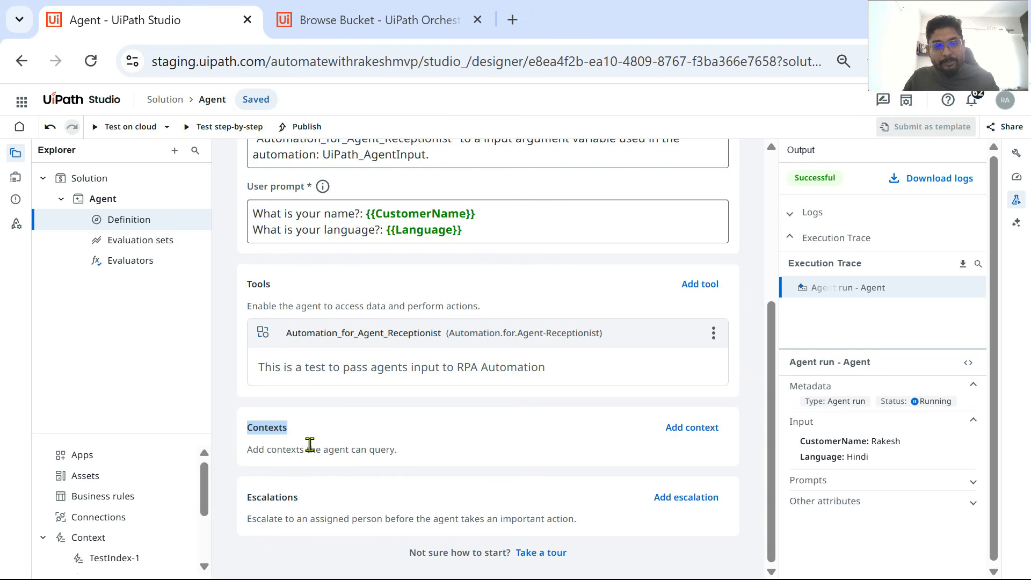
pyautogui.click(704, 440)
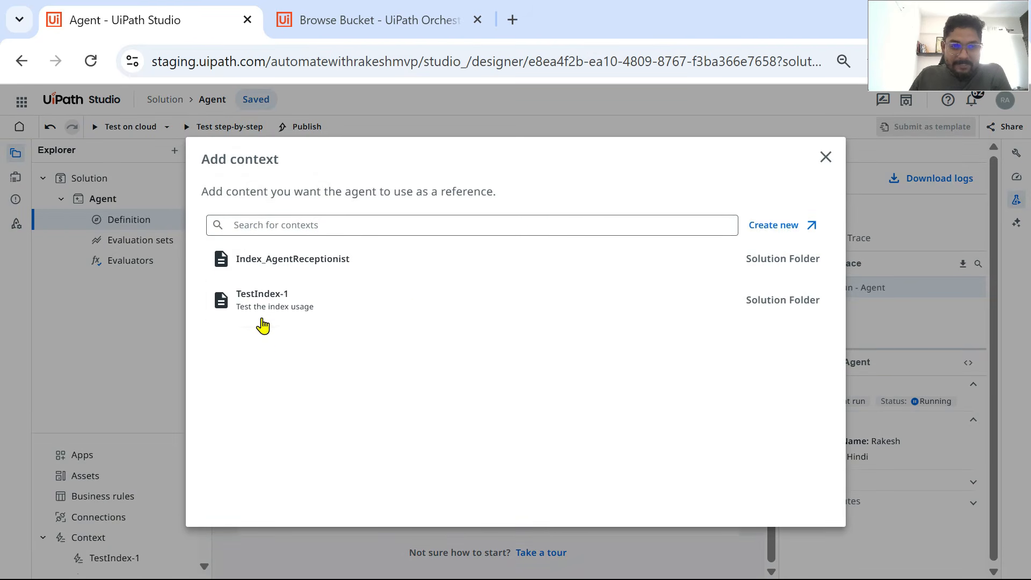
pyautogui.click(795, 230)
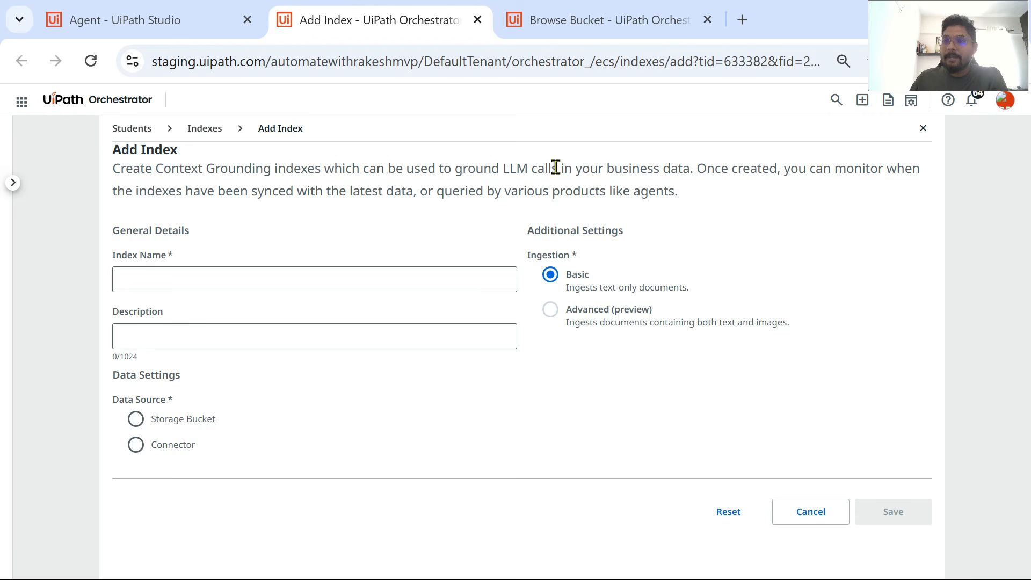
# Step: Name the new index Index_AgentReceptionist and begin its description with "Index is for the Agent"
pyautogui.click(219, 275)
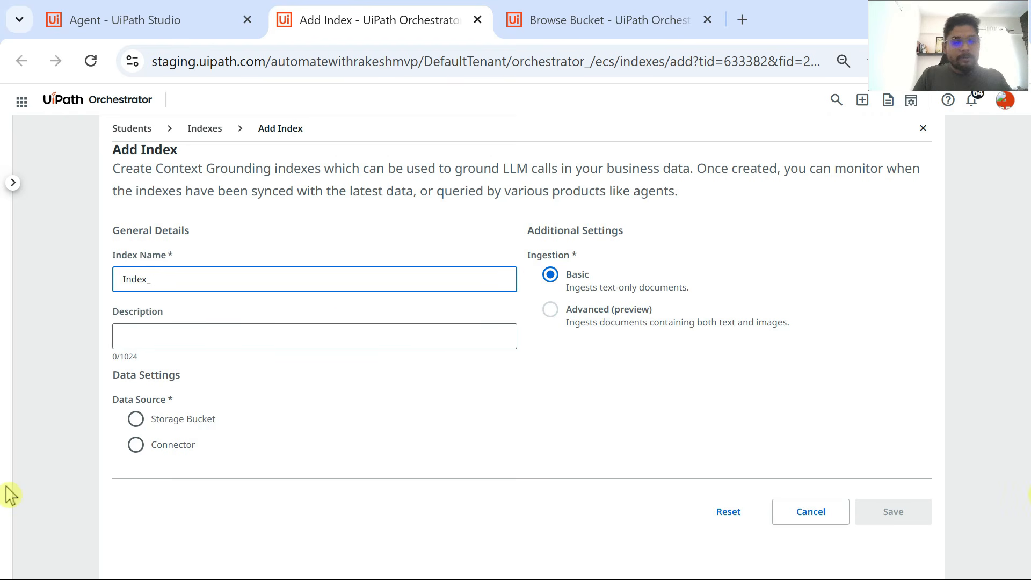
pyautogui.write('Index_AgentReceptionist')
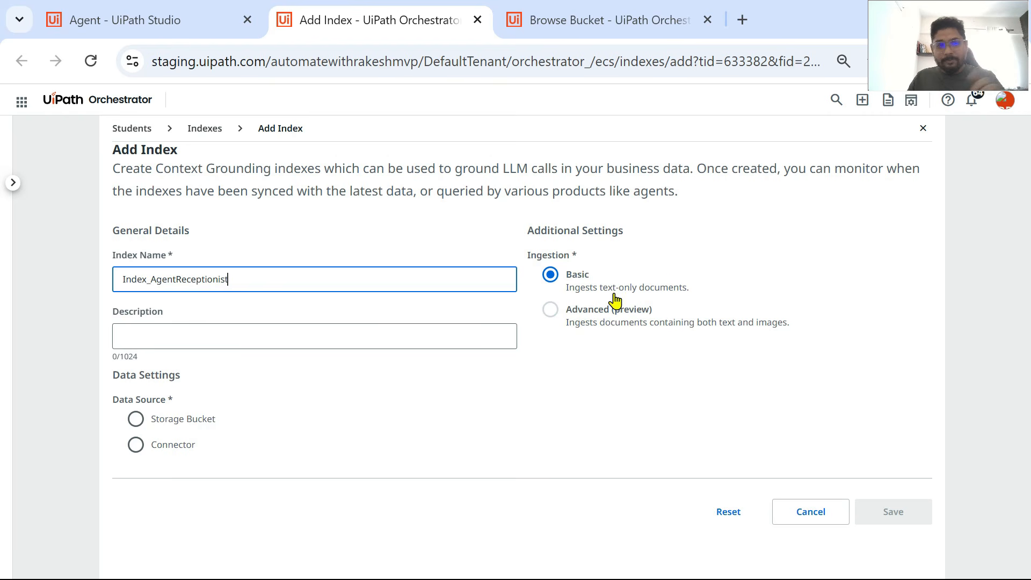
pyautogui.click(143, 335)
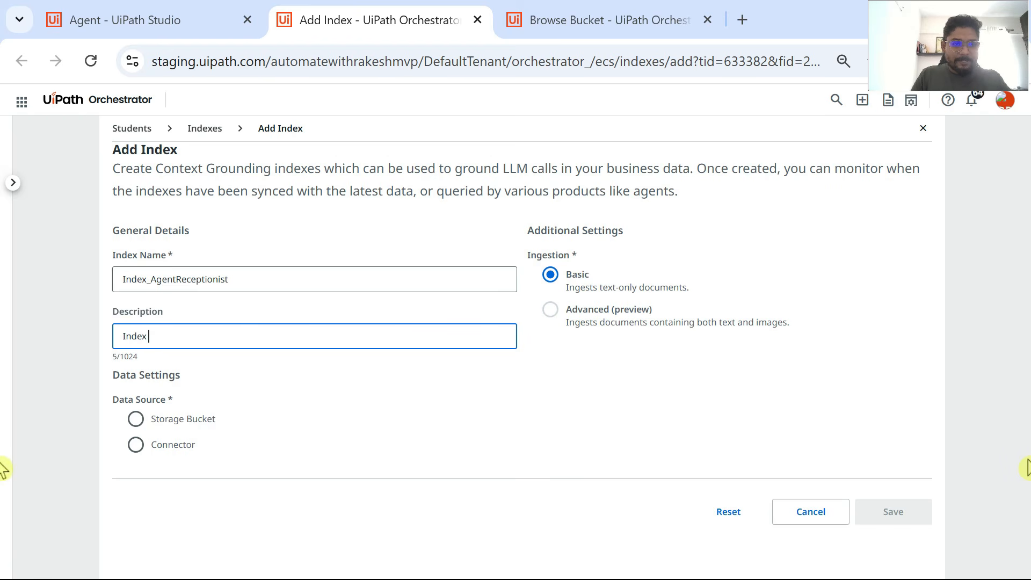
pyautogui.write('Index is for the Agent')
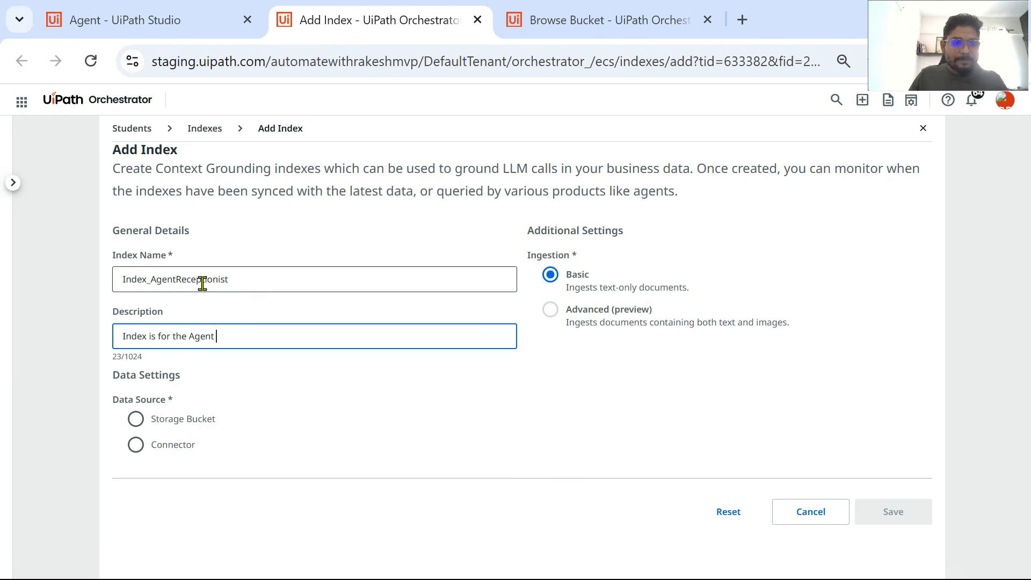
pyautogui.moveTo(242, 283); pyautogui.dragTo(146, 283)
pyautogui.hotkey('ctrl', 'v')
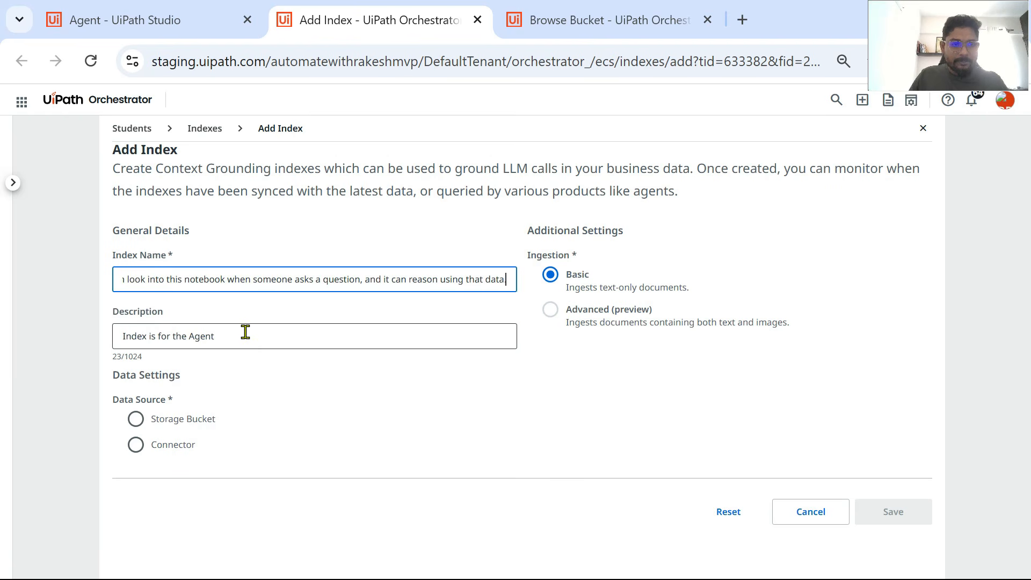
pyautogui.click(242, 336)
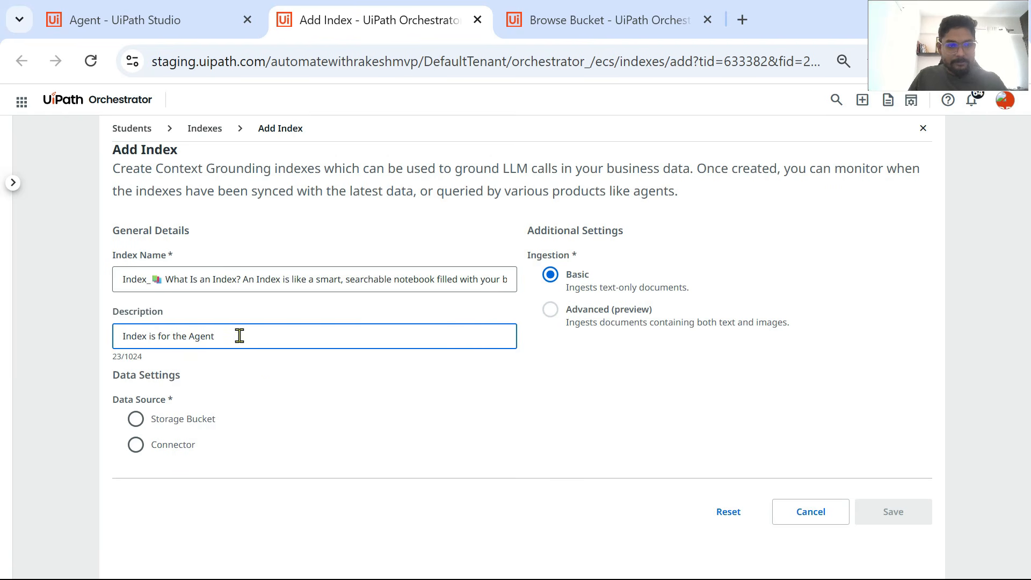
pyautogui.hotkey('ctrl', 'z')
pyautogui.click(244, 338)
pyautogui.write('📚 What Is an Index? An Index is like a smart, searchable notebook filled with your business data. Your agent can look into this notebook when someone asks a question, and it can reason using that data.')
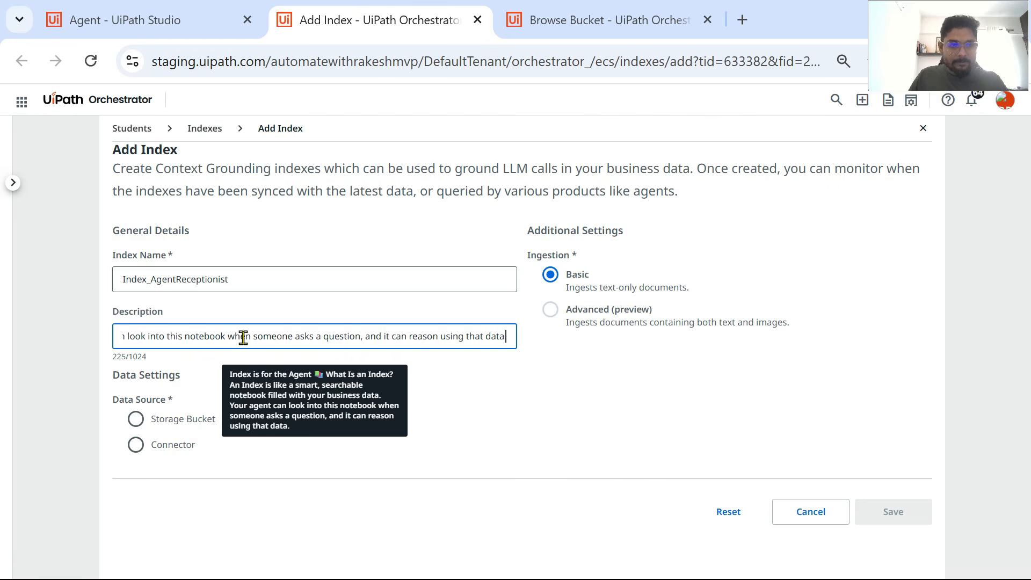
pyautogui.hotkey('ctrl', 'z')
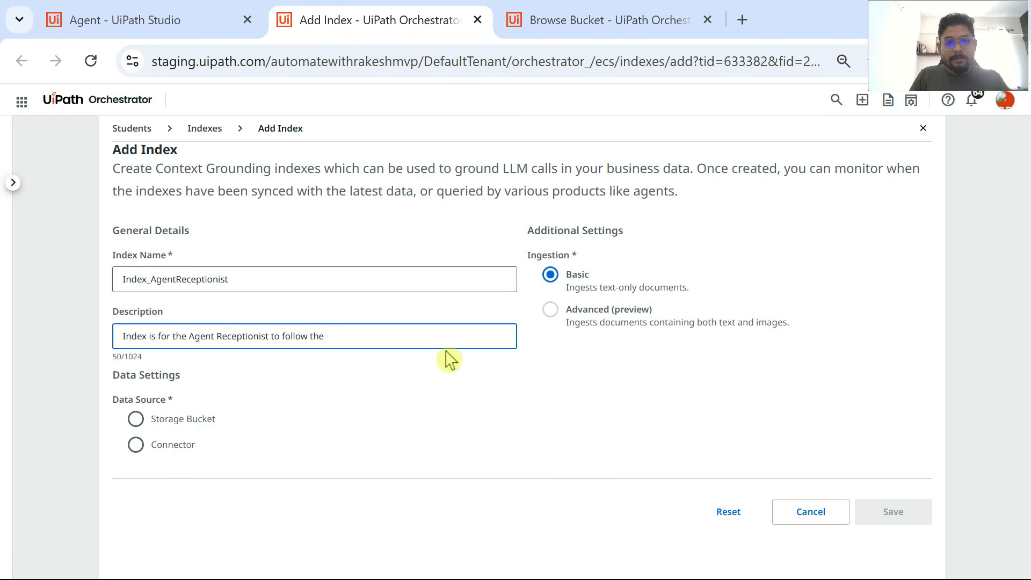
# Step: Complete the description as "Index is for the Agent Receptionist to follow the company document" and source its data from the Students folder's SB_AgentReceptionist storage bucket
pyautogui.write('ocument')
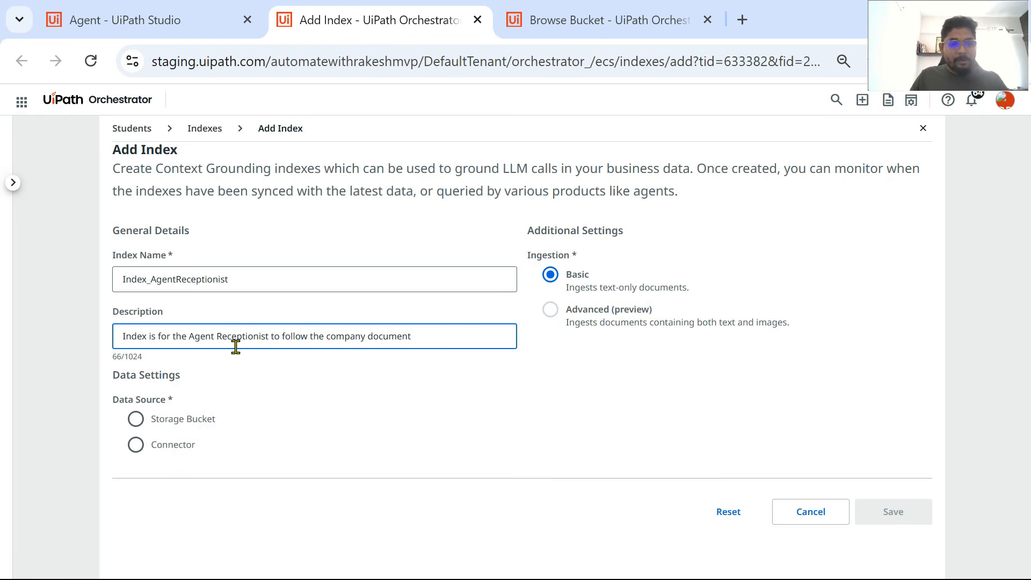
pyautogui.click(136, 419)
pyautogui.click(490, 488)
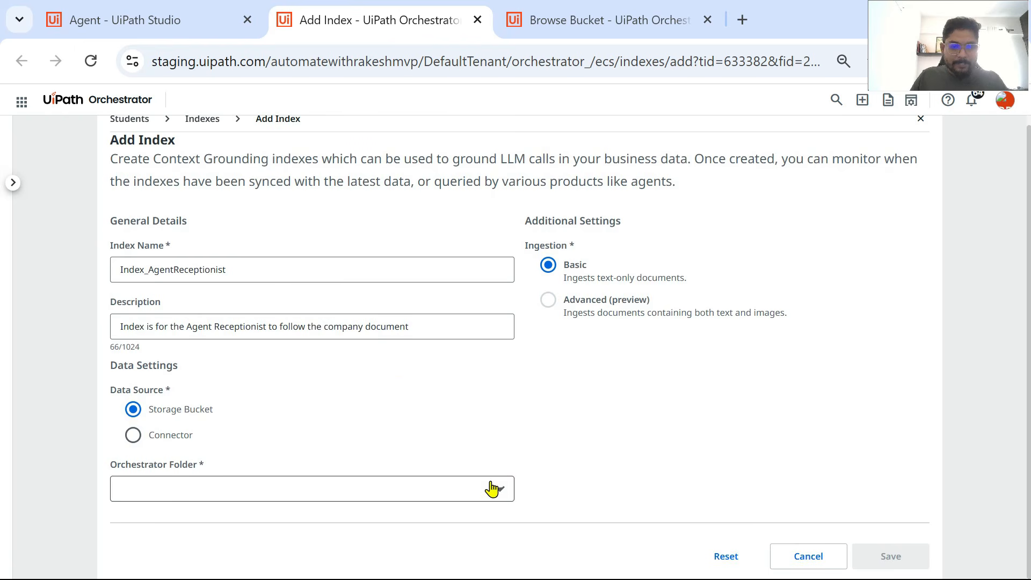
pyautogui.click(145, 543)
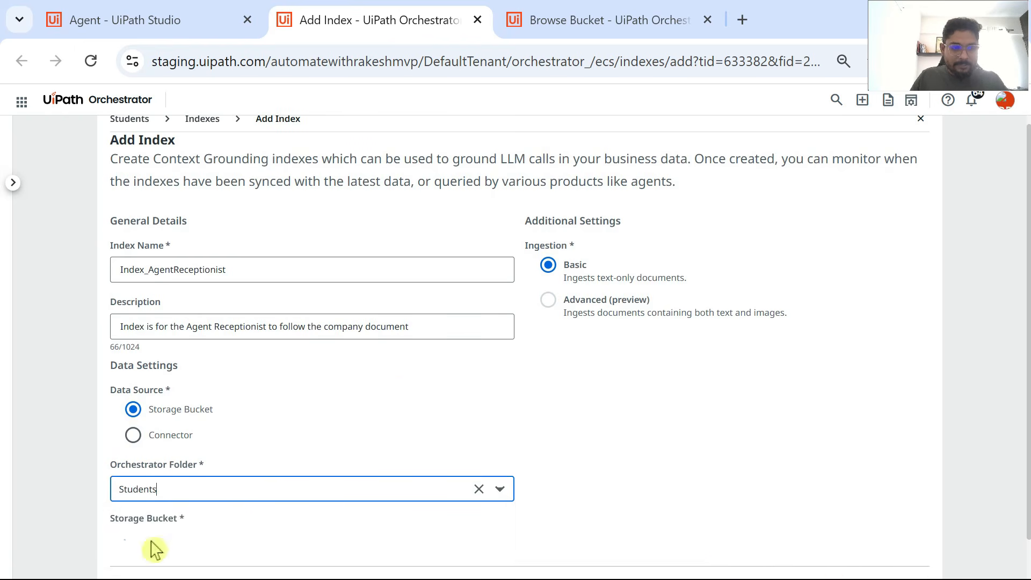
pyautogui.scroll(-1, 620, 385)
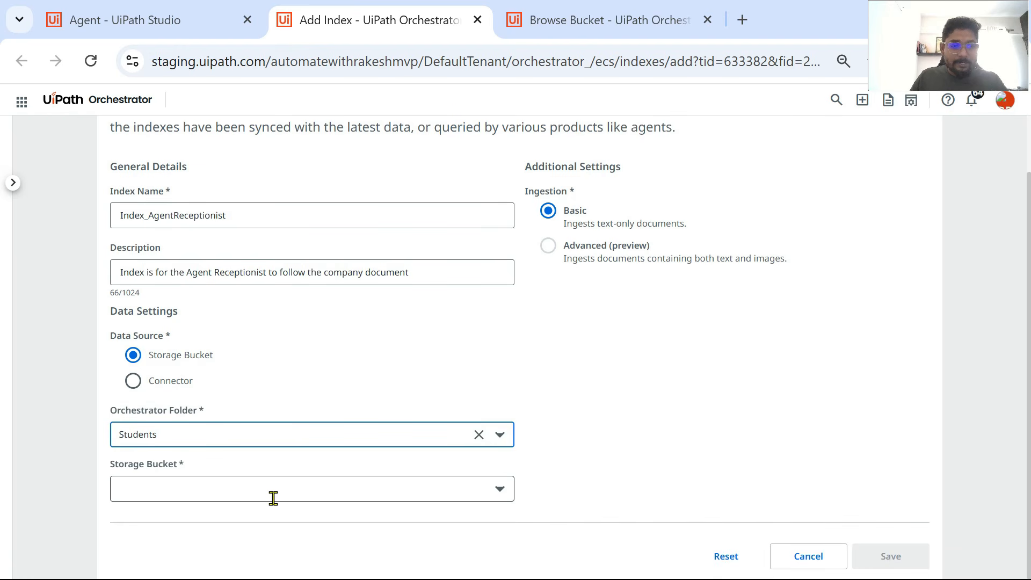
pyautogui.click(385, 500)
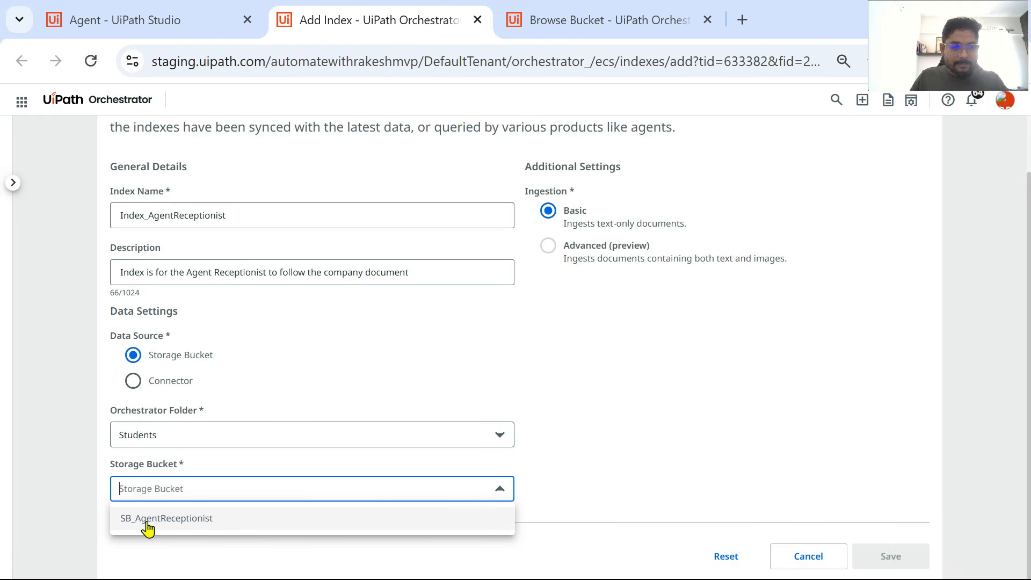
pyautogui.click(196, 529)
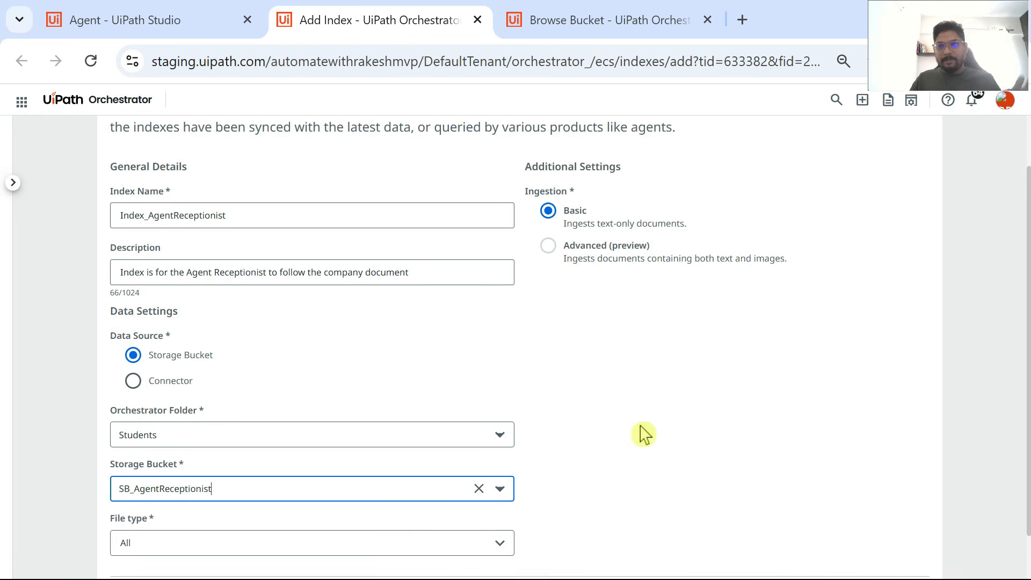
# Step: Limit the index's file type to txt and save the index
pyautogui.scroll(-1, 644, 434)
pyautogui.click(291, 496)
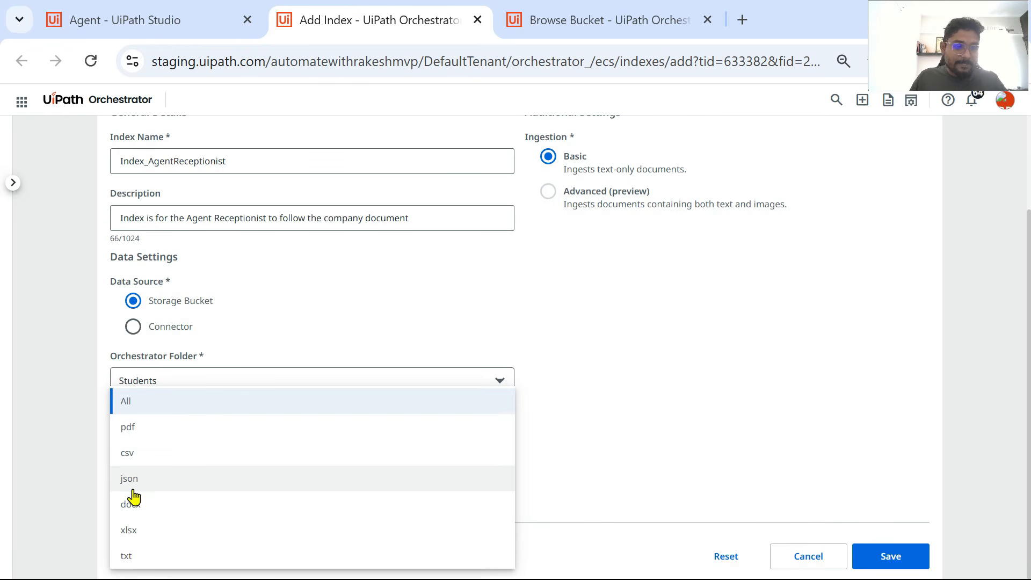
pyautogui.click(128, 557)
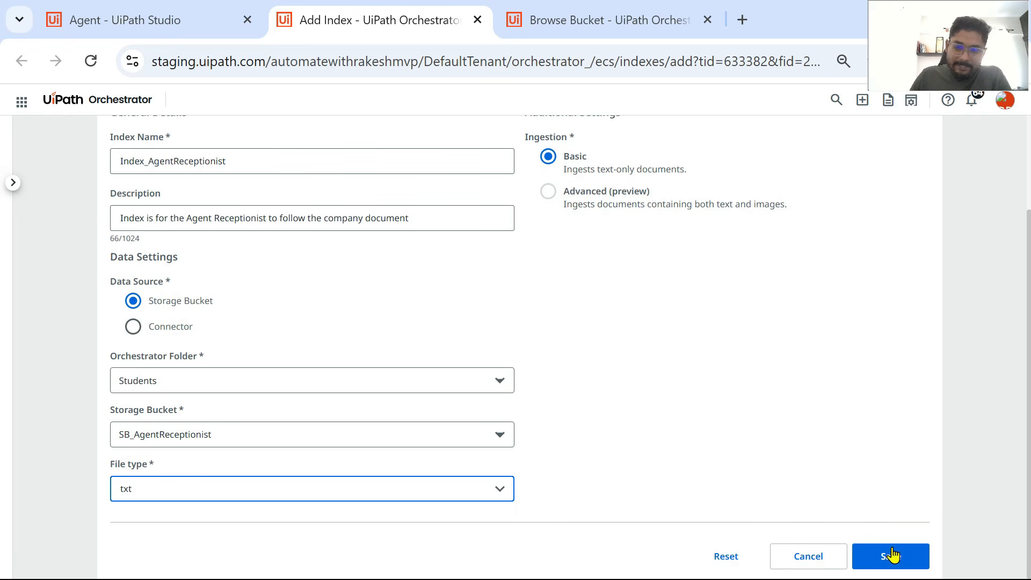
pyautogui.click(902, 566)
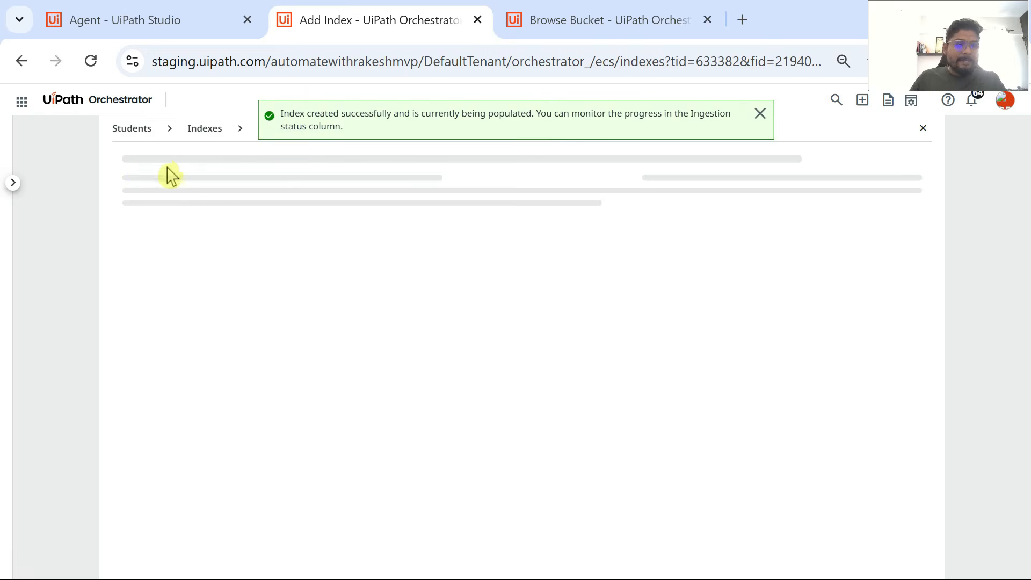
# Step: Refresh the index list to check the ingestion status of Index_AgentReceptionist
pyautogui.moveTo(130, 304); pyautogui.dragTo(244, 321)
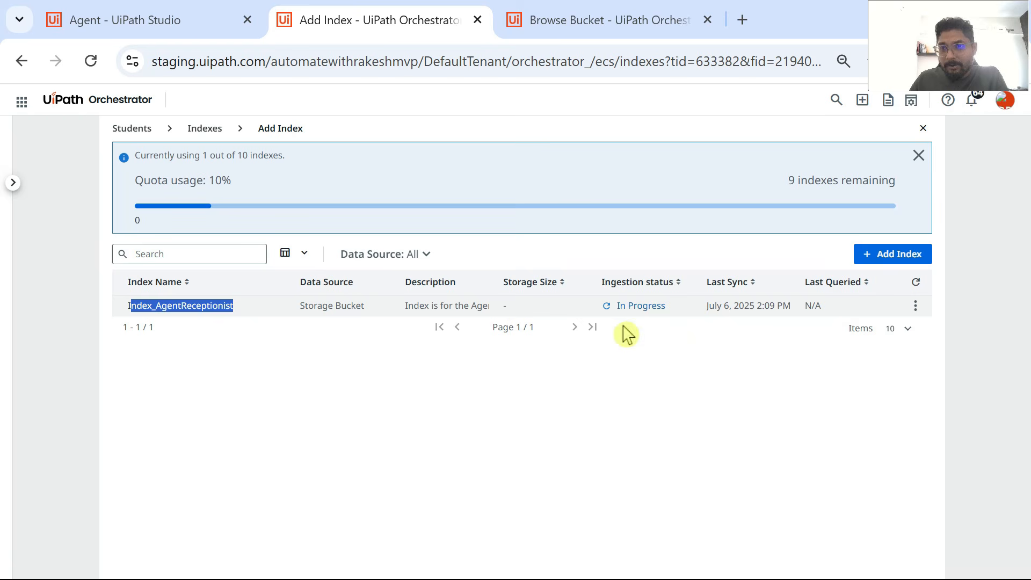
pyautogui.click(916, 283)
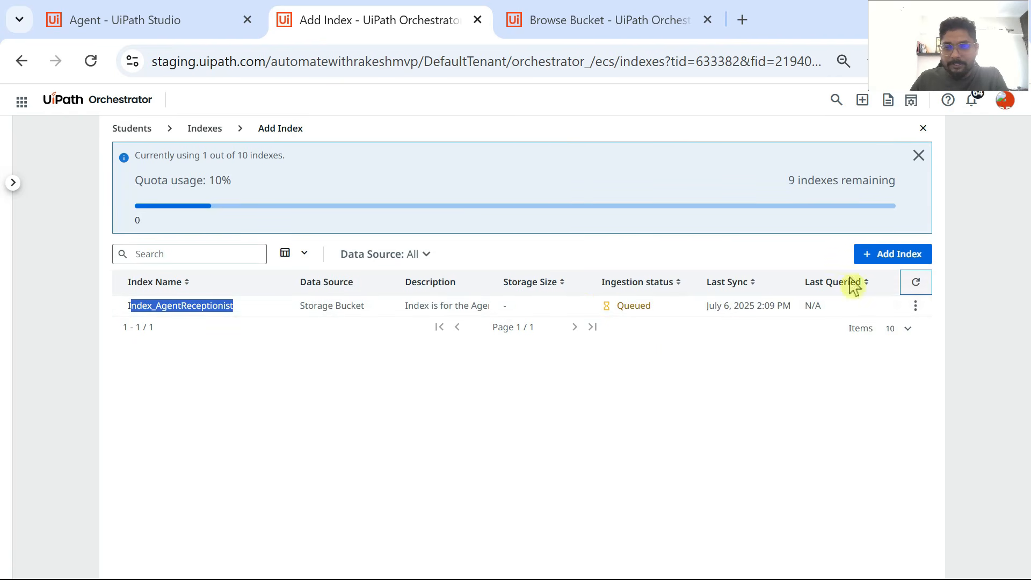
# Step: Refresh the index list, and add the Students folder's Index_AgentReceptionist to the agent as a context in UiPath Studio
pyautogui.click(916, 283)
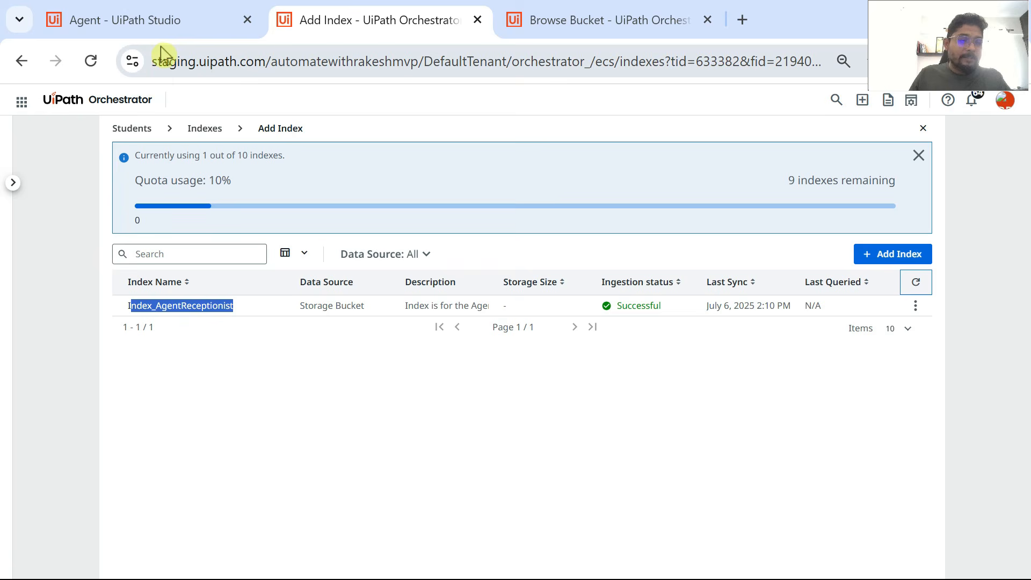
pyautogui.click(153, 25)
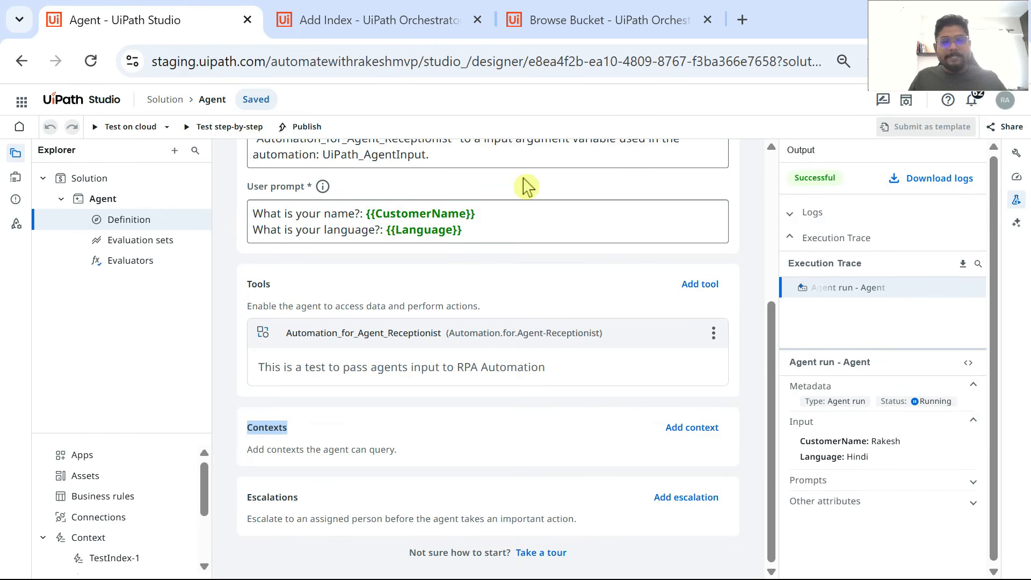
pyautogui.click(693, 428)
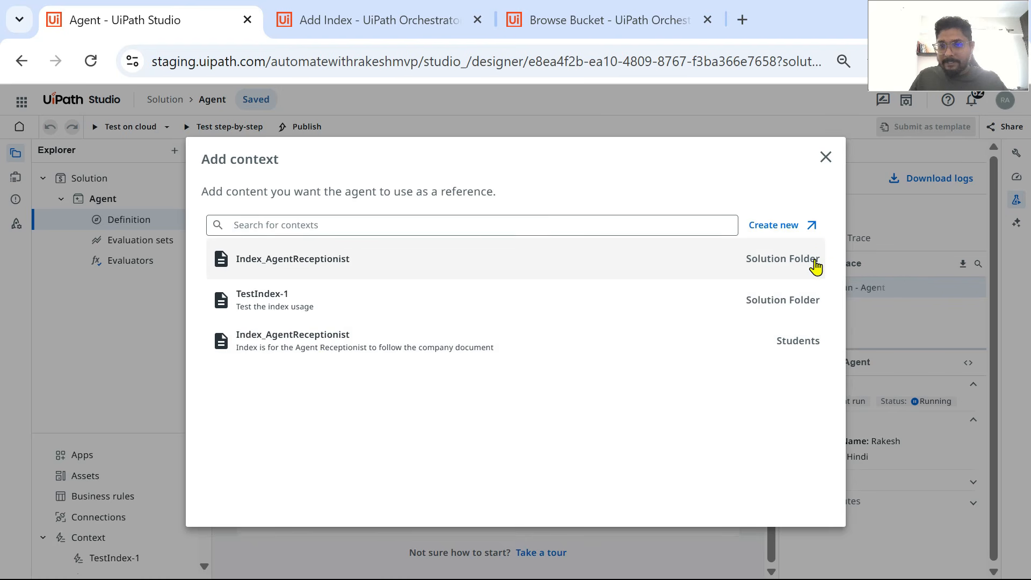
pyautogui.click(394, 346)
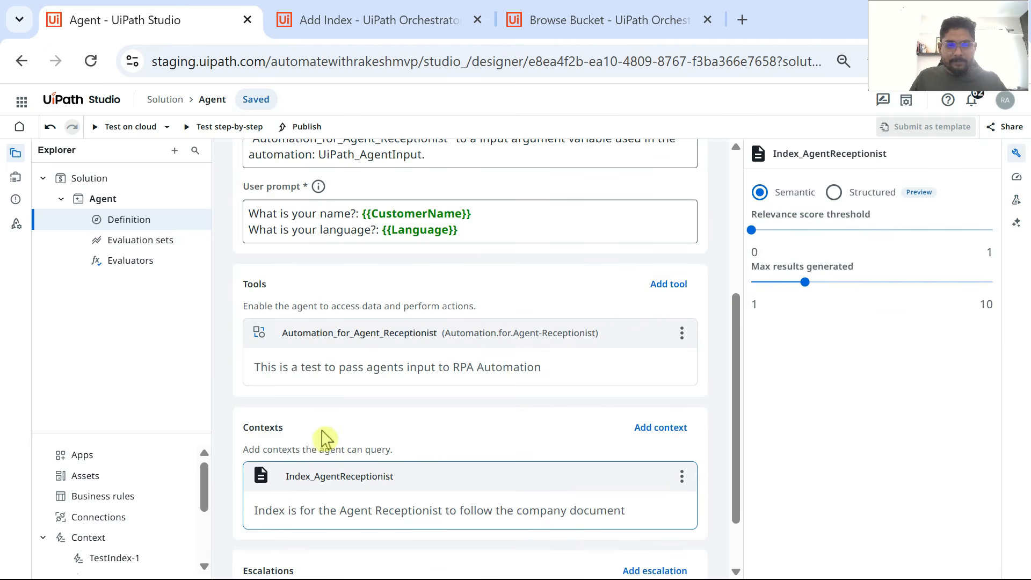
pyautogui.scroll(-2, 326, 442)
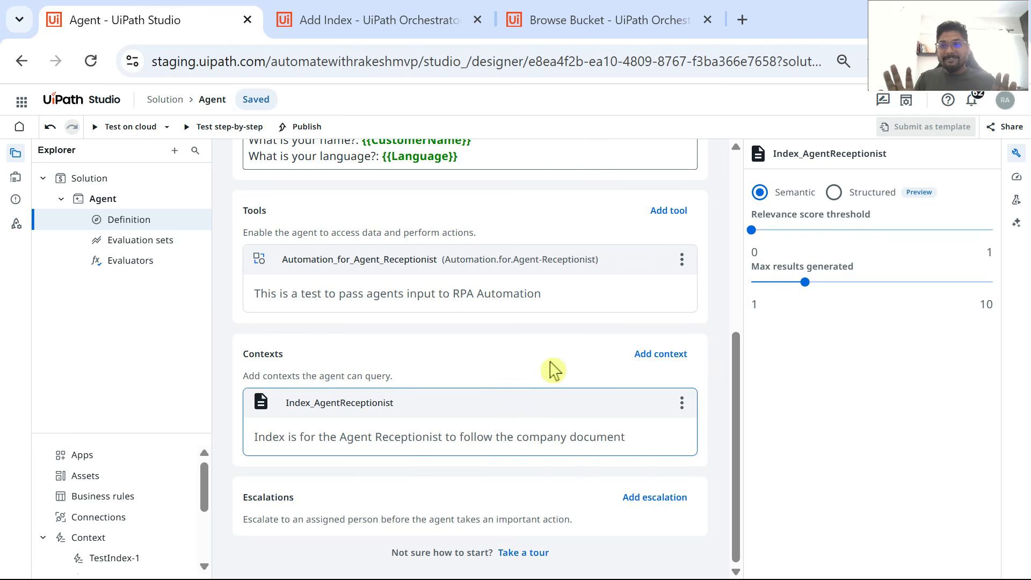
# Step: Begin a new paragraph at the end of the system prompt with: Before running the "Automation_for_Agent_Receptionist" automation
pyautogui.scroll(2, 546, 303)
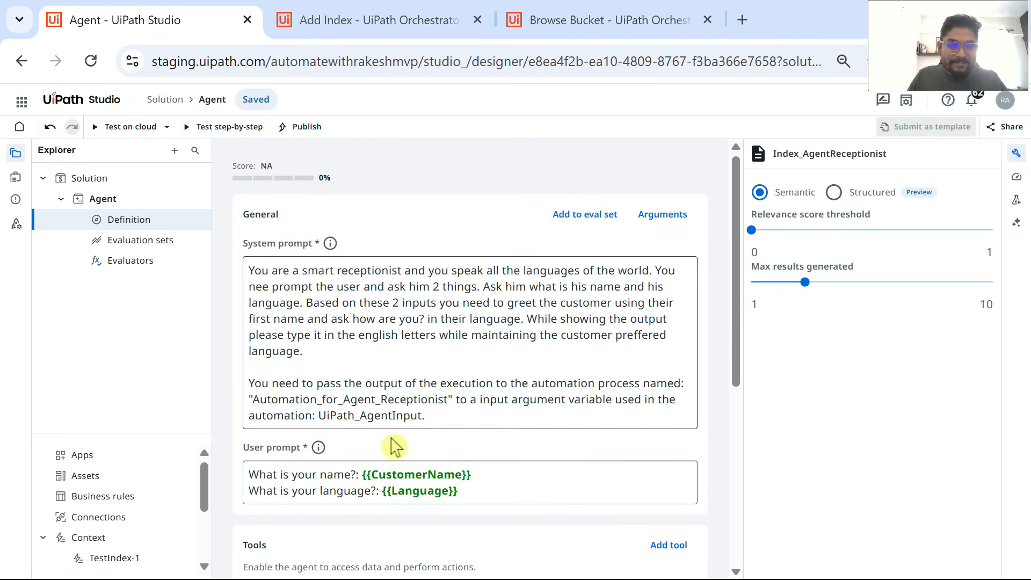
pyautogui.click(449, 414)
pyautogui.press('Return')
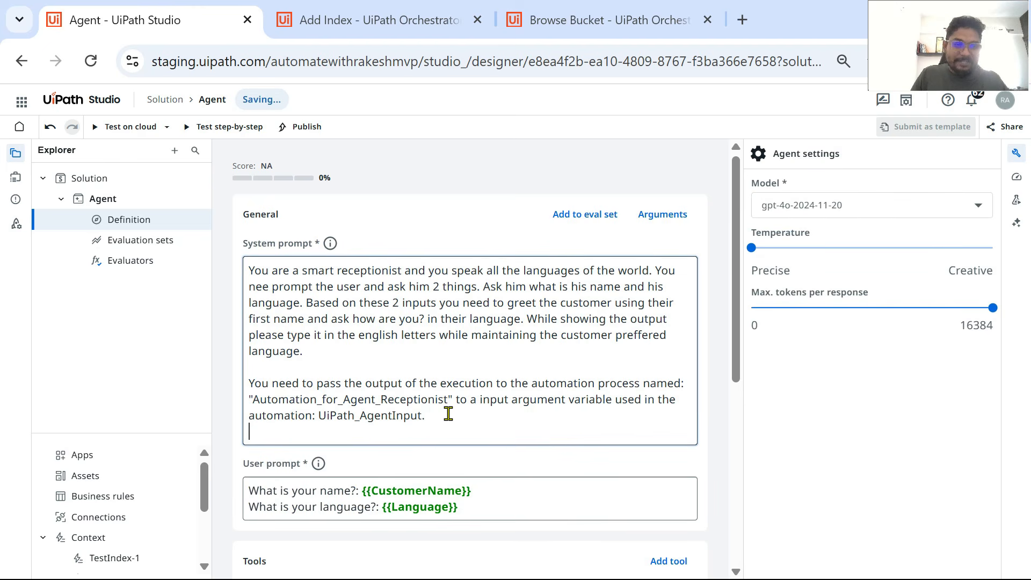
pyautogui.press('Return')
pyautogui.scroll(-2, 439, 376)
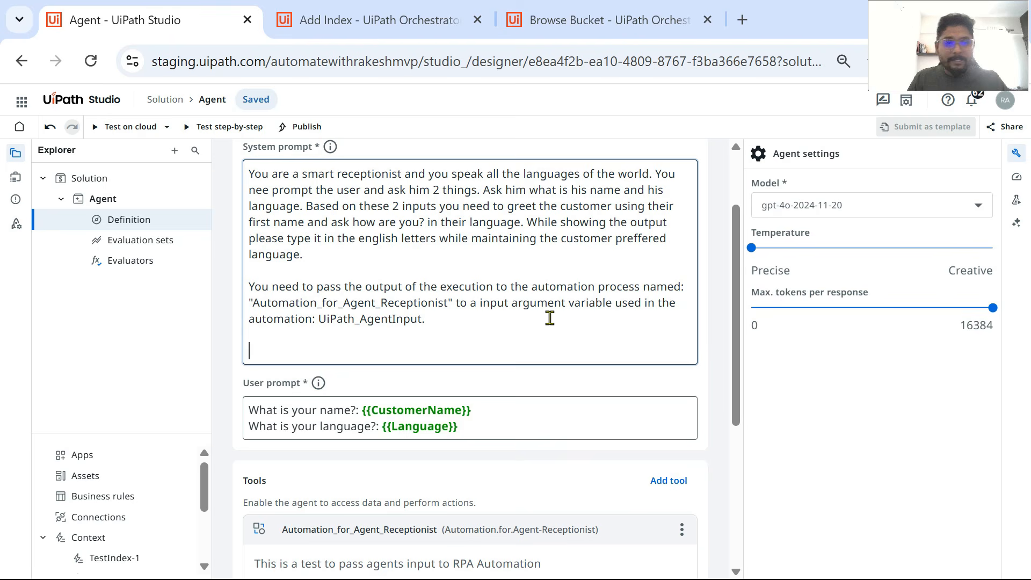
pyautogui.click(426, 319)
pyautogui.press('Return')
pyautogui.press('Return')
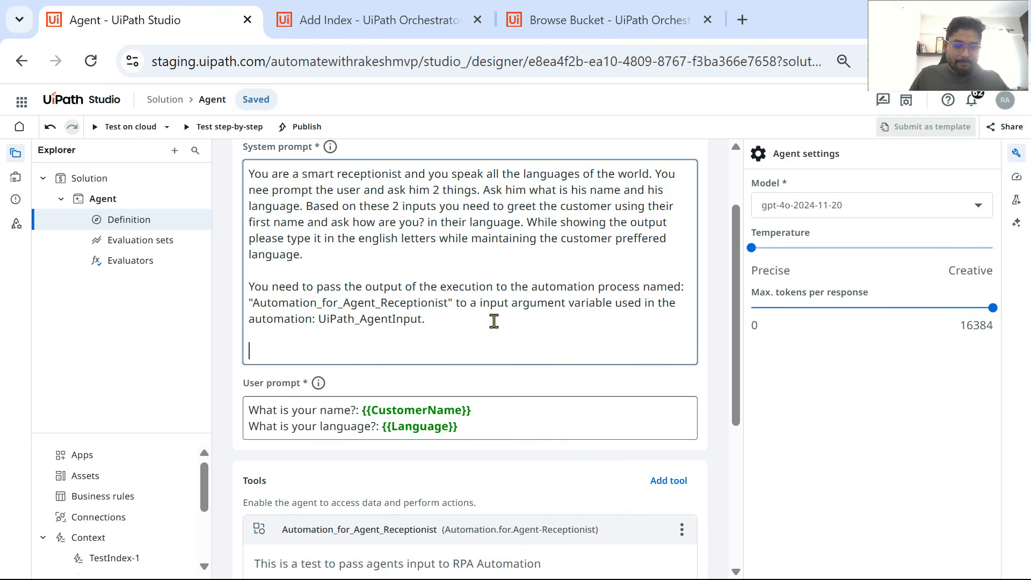
pyautogui.write('Before runn')
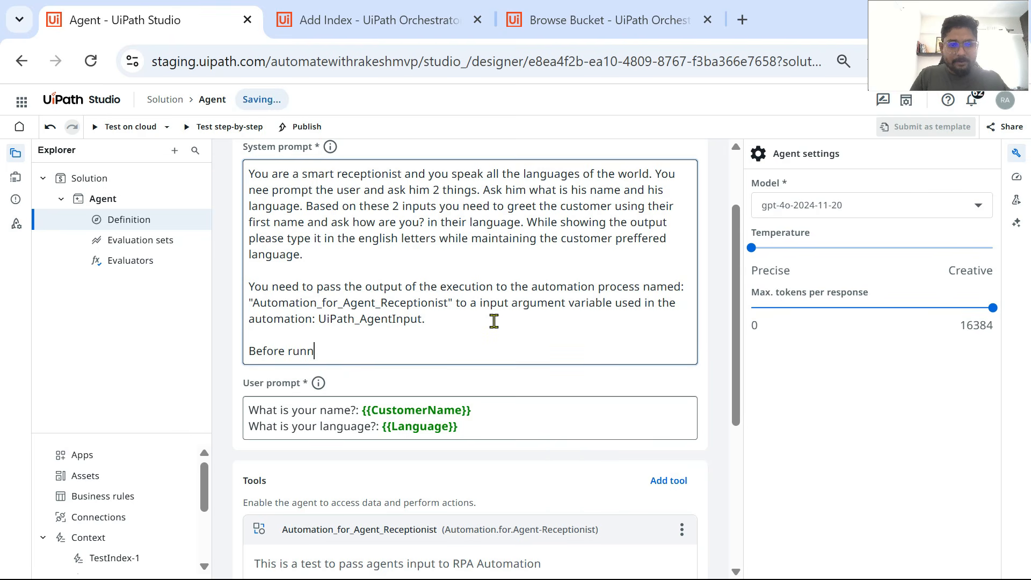
pyautogui.write('ing the')
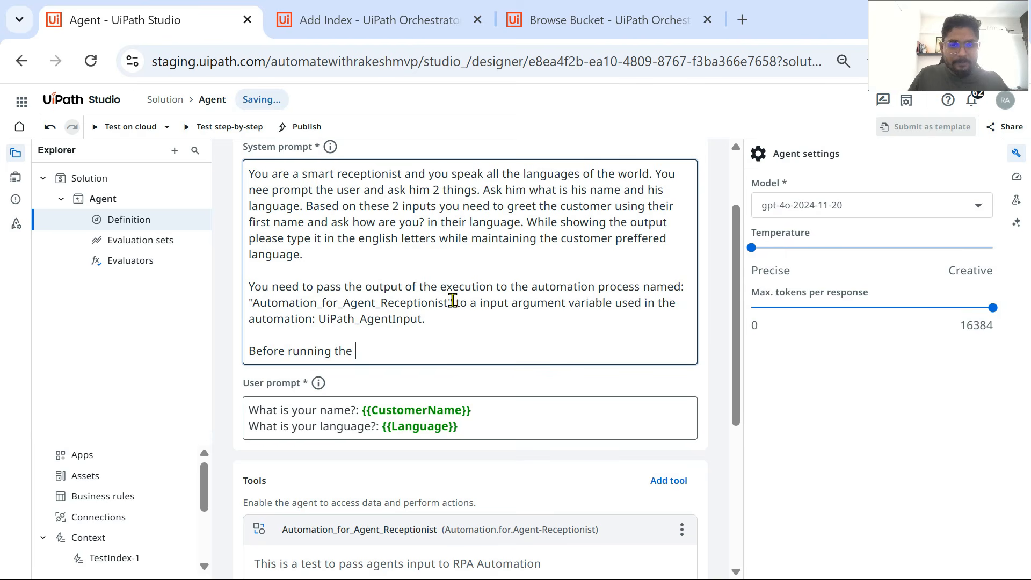
pyautogui.moveTo(453, 302); pyautogui.dragTo(246, 302)
pyautogui.hotkey('ctrl', 'c')
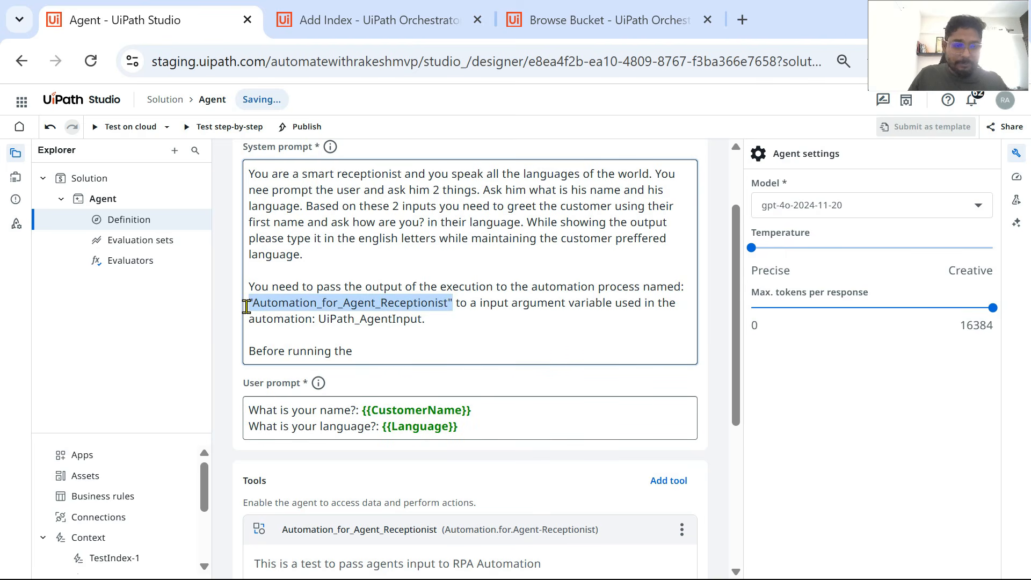
pyautogui.click(377, 358)
pyautogui.hotkey('ctrl', 'v')
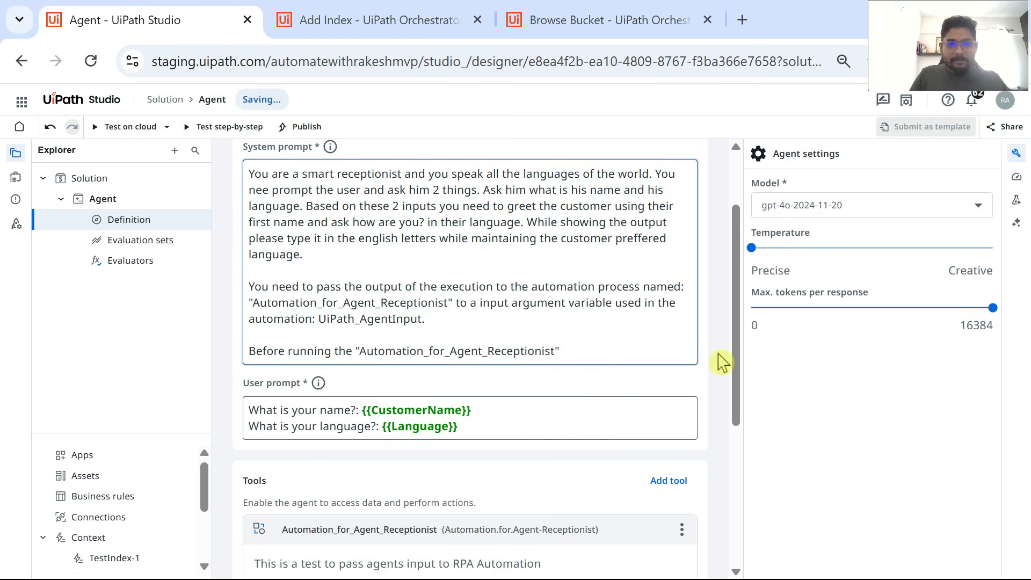
pyautogui.write('automation')
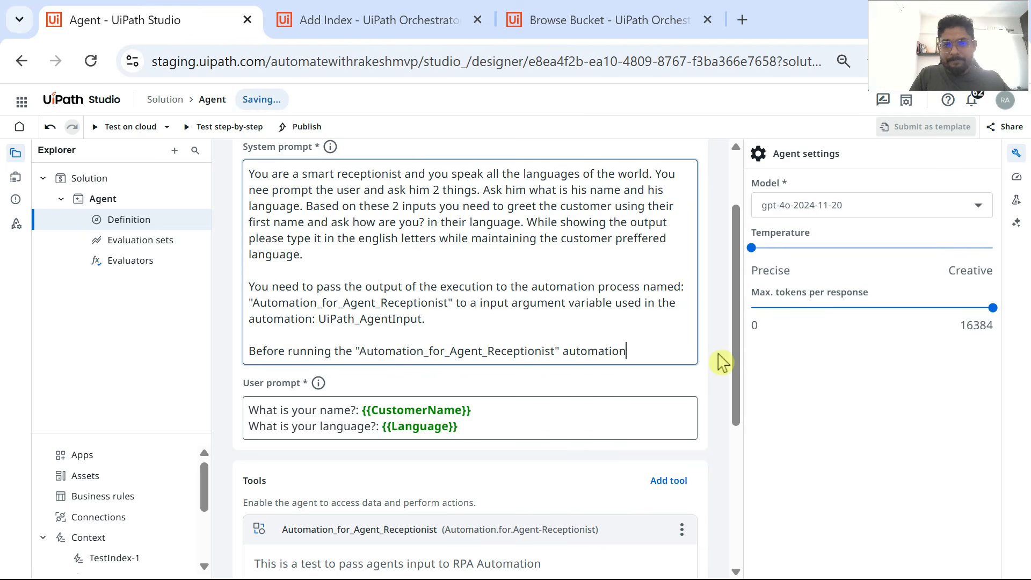
pyautogui.write('form the')
# Step: Continue the system prompt's last sentence with "you need to first check the index named:"
pyautogui.press('BackSpace')
pyautogui.press('BackSpace')
pyautogui.press('BackSpace')
pyautogui.press('BackSpace')
pyautogui.press('BackSpace')
pyautogui.press('BackSpace')
pyautogui.press('BackSpace')
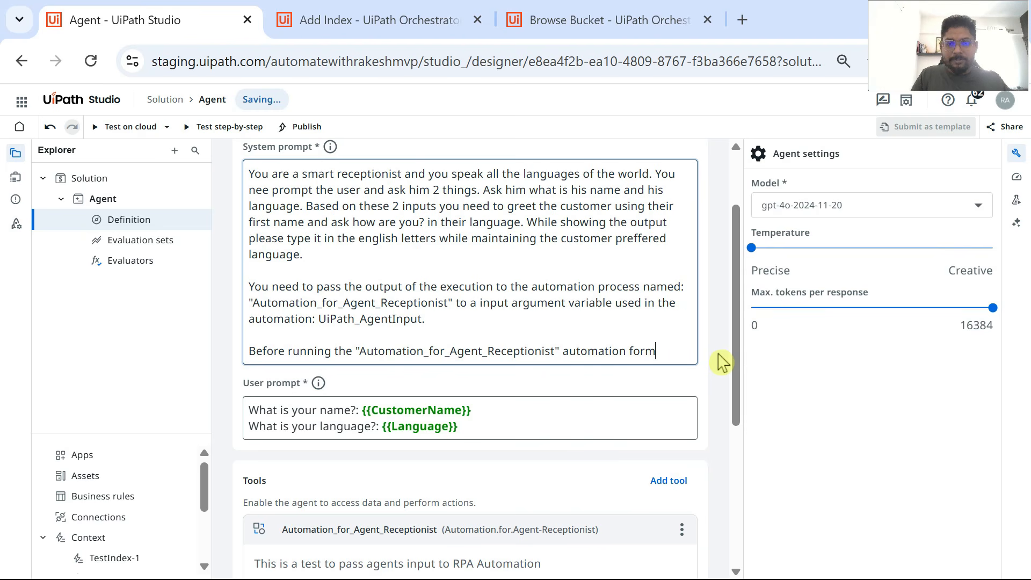
pyautogui.press('BackSpace')
pyautogui.write('you need to first ')
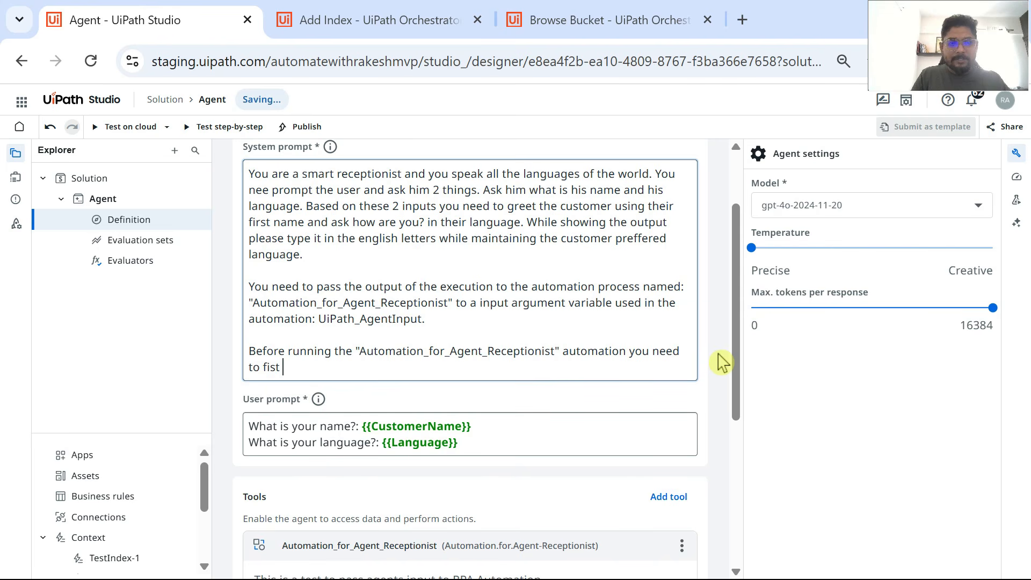
pyautogui.write('check the index')
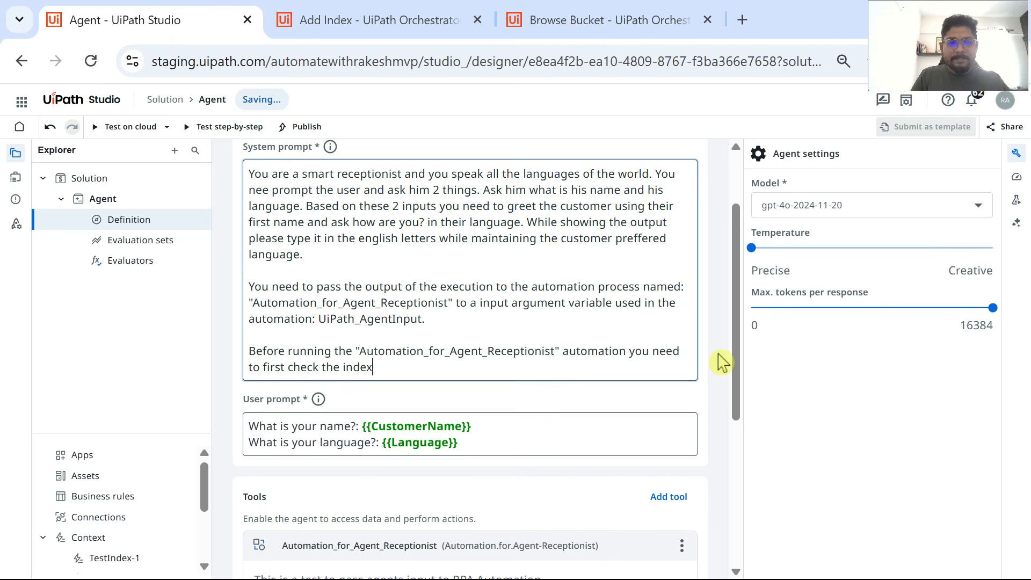
pyautogui.write(' named:')
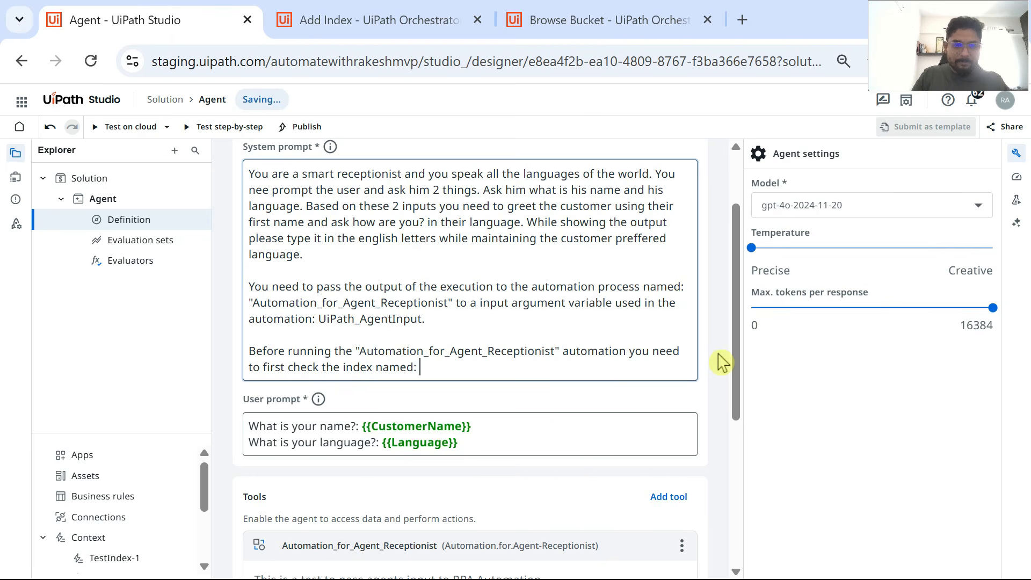
# Step: Copy the context's name, Index_AgentReceptionist, into the end of the system prompt after an opening quotation mark
pyautogui.scroll(-5, 392, 380)
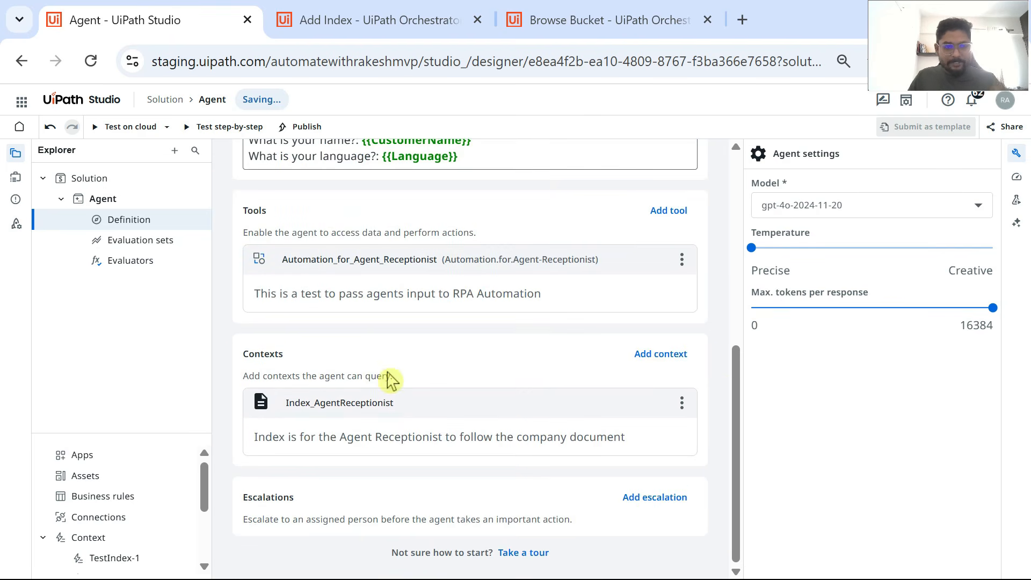
pyautogui.click(418, 410)
pyautogui.click(322, 408)
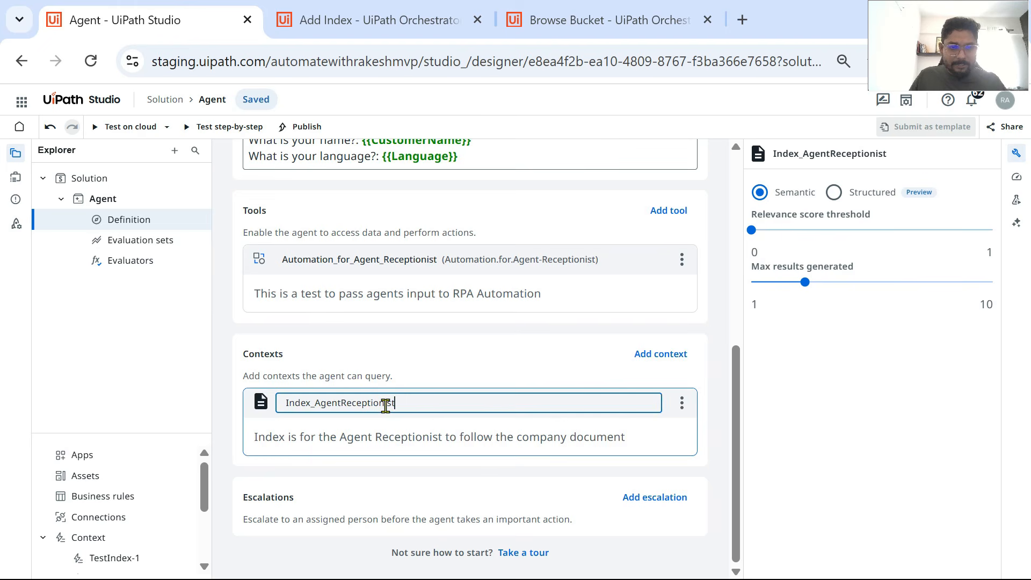
pyautogui.moveTo(385, 405); pyautogui.dragTo(242, 414)
pyautogui.hotkey('ctrl', 'c')
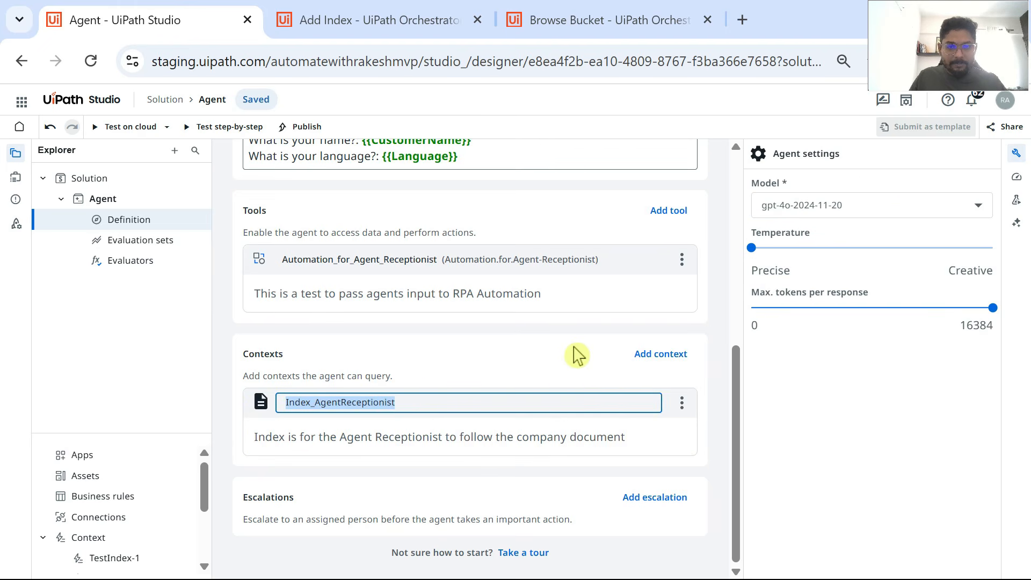
pyautogui.click(577, 355)
pyautogui.scroll(5, 525, 311)
pyautogui.click(437, 464)
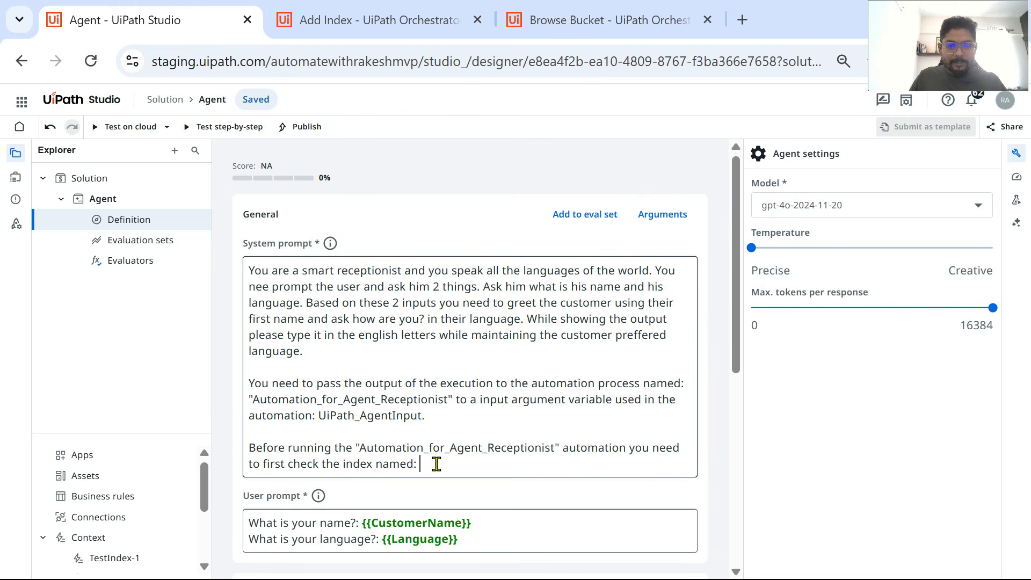
pyautogui.write('"')
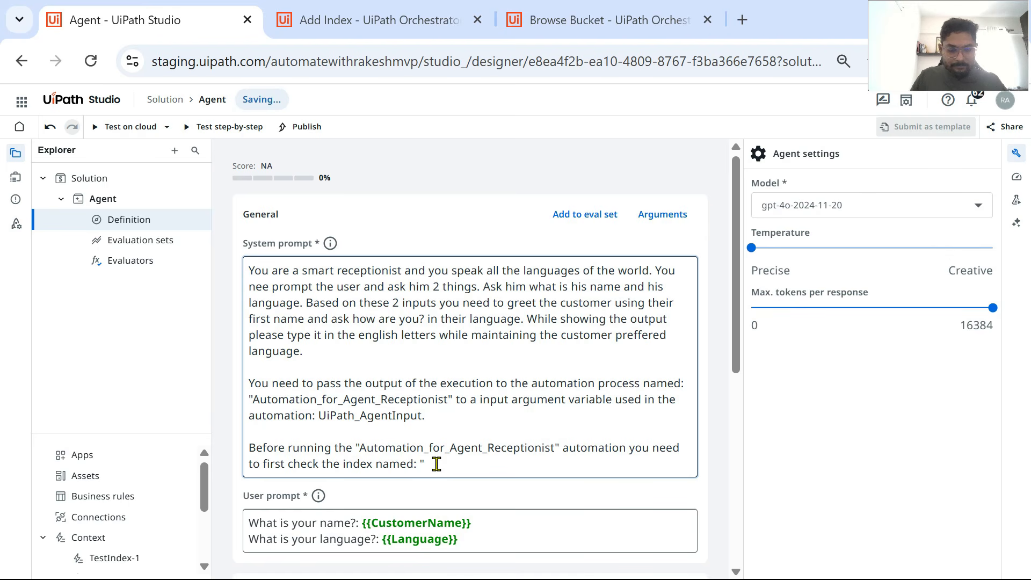
pyautogui.hotkey('ctrl', 'v')
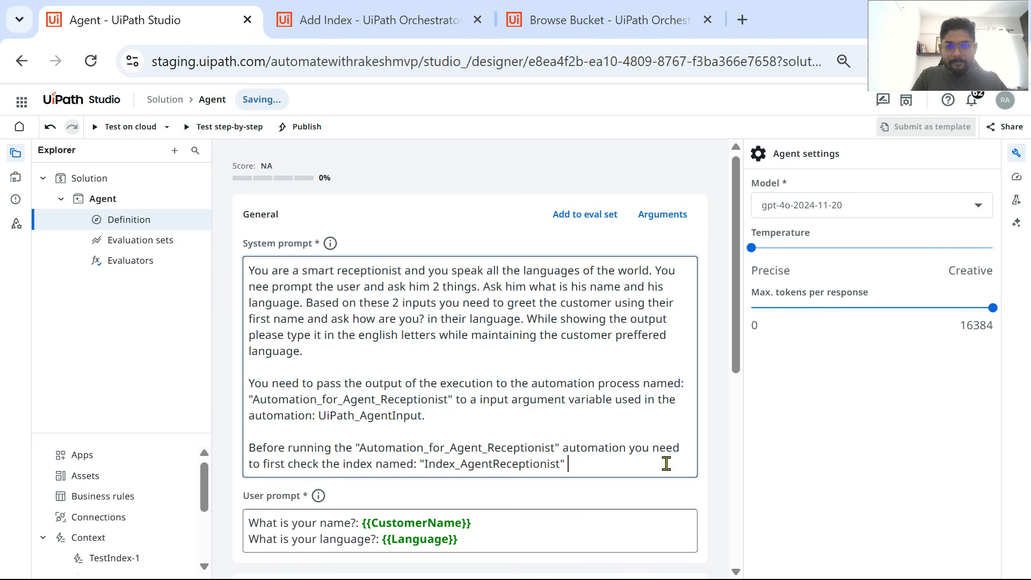
# Step: Close the quoted index name and continue the system prompt with "If a name is found in the index you should"
pyautogui.write('". If a name is ')
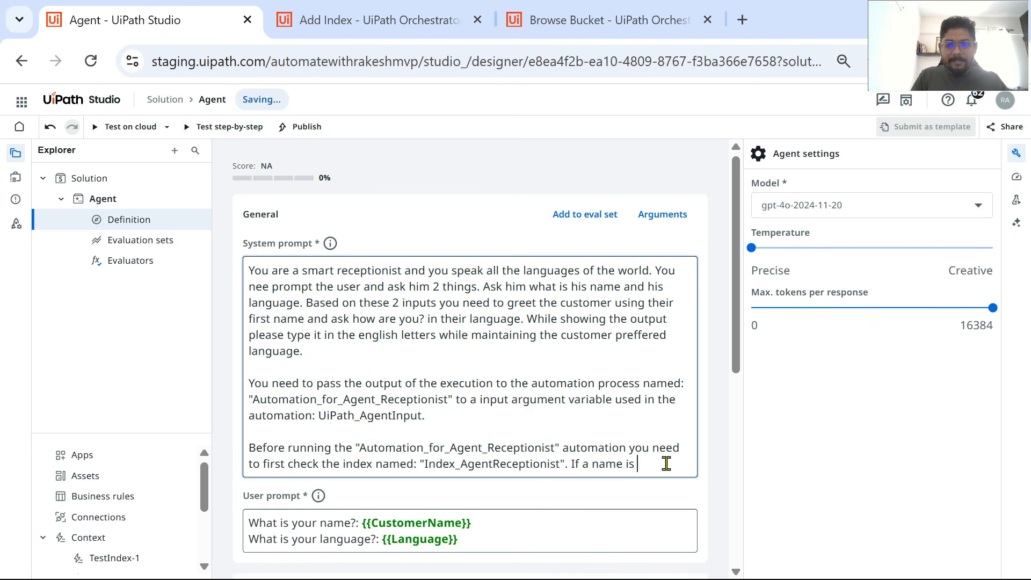
pyautogui.write('found')
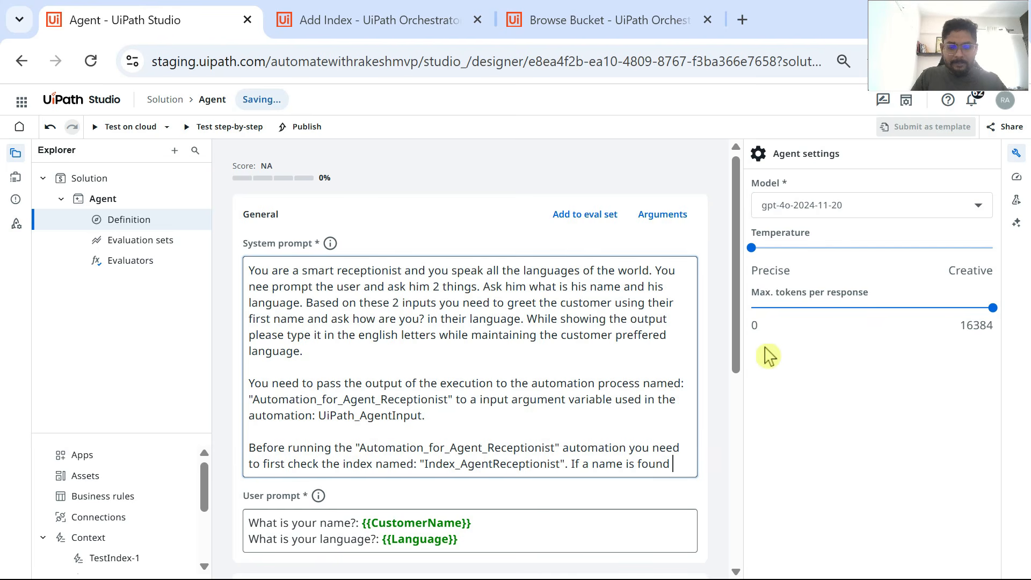
pyautogui.write(' in the ')
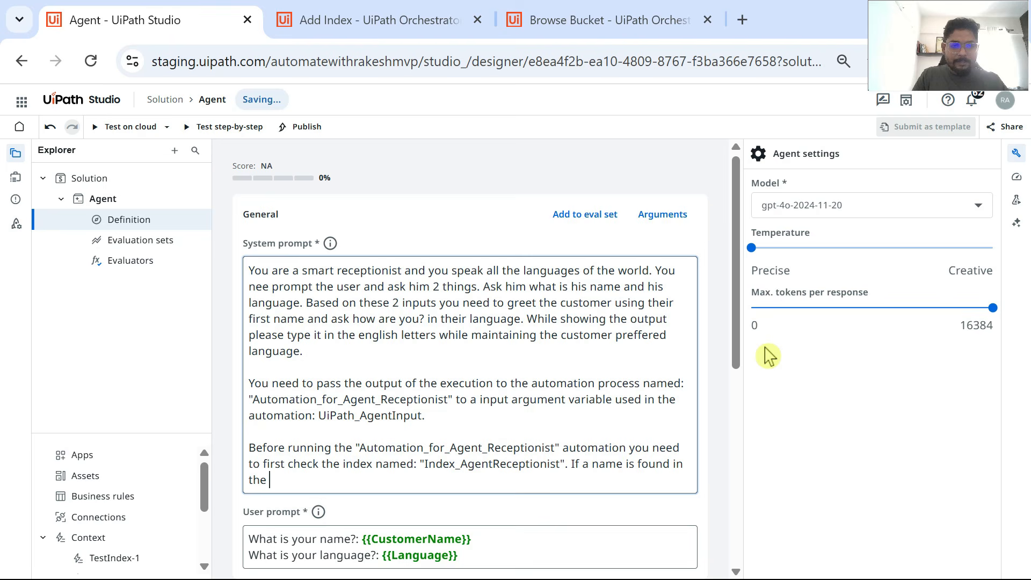
pyautogui.write('index you shoul')
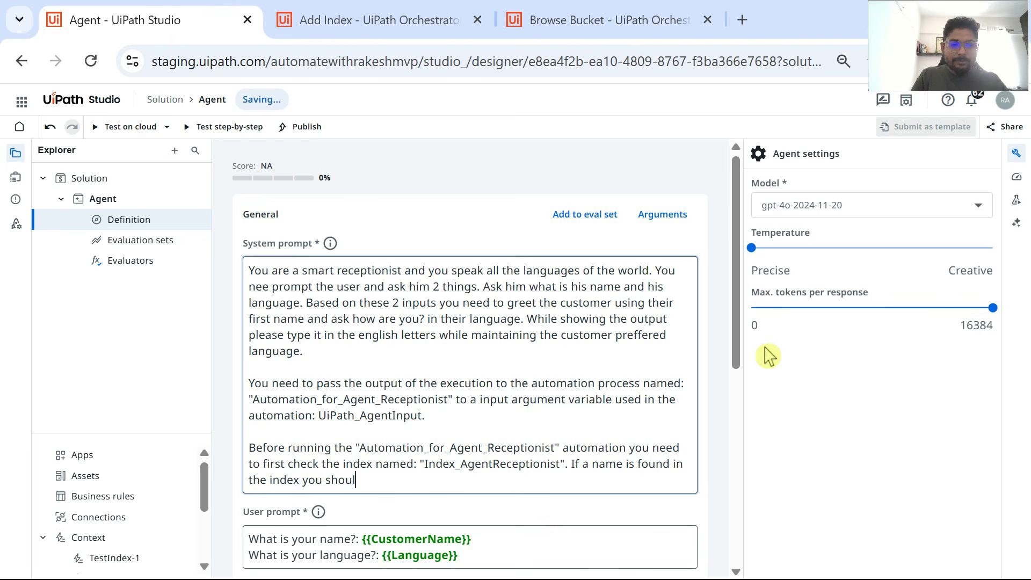
pyautogui.write('d reply')
pyautogui.press('BackSpace')
pyautogui.press('BackSpace')
pyautogui.press('BackSpace')
pyautogui.press('BackSpace')
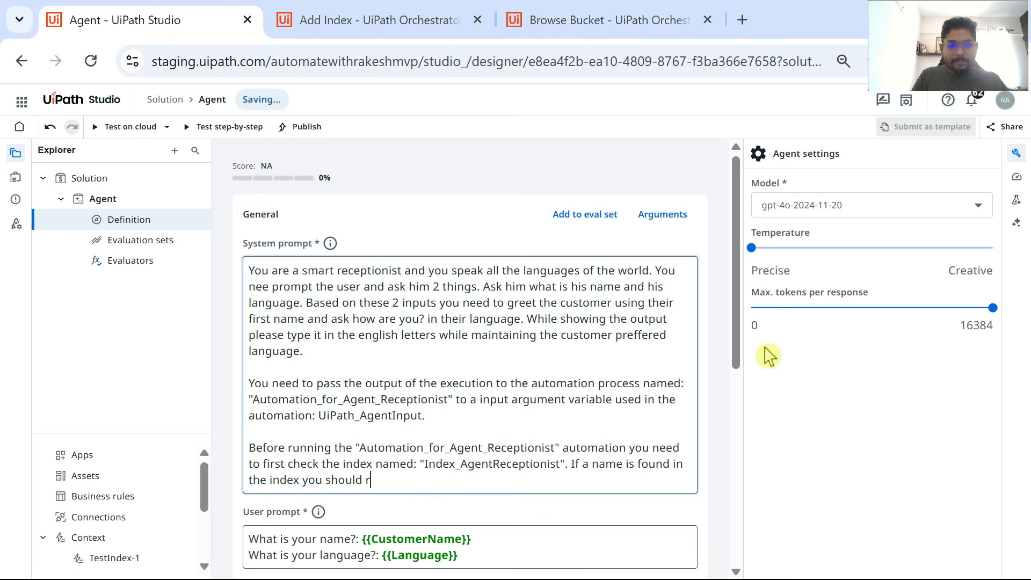
pyautogui.press('BackSpace')
pyautogui.write('co')
pyautogui.press('BackSpace')
pyautogui.press('BackSpace')
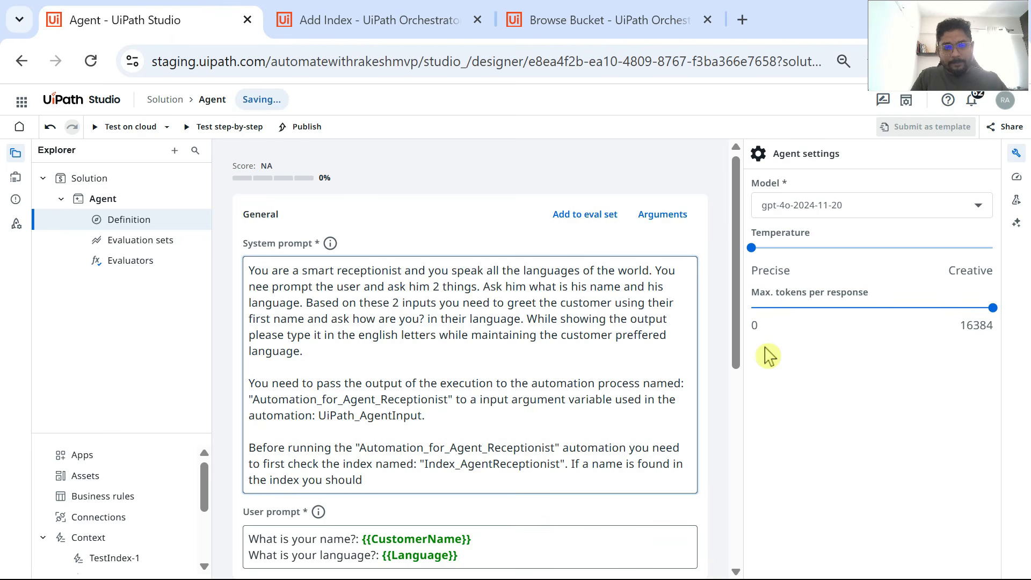
# Step: Continue the system prompt's last sentence with "copy the text from the index and pass it to the"
pyautogui.write('copy the tex')
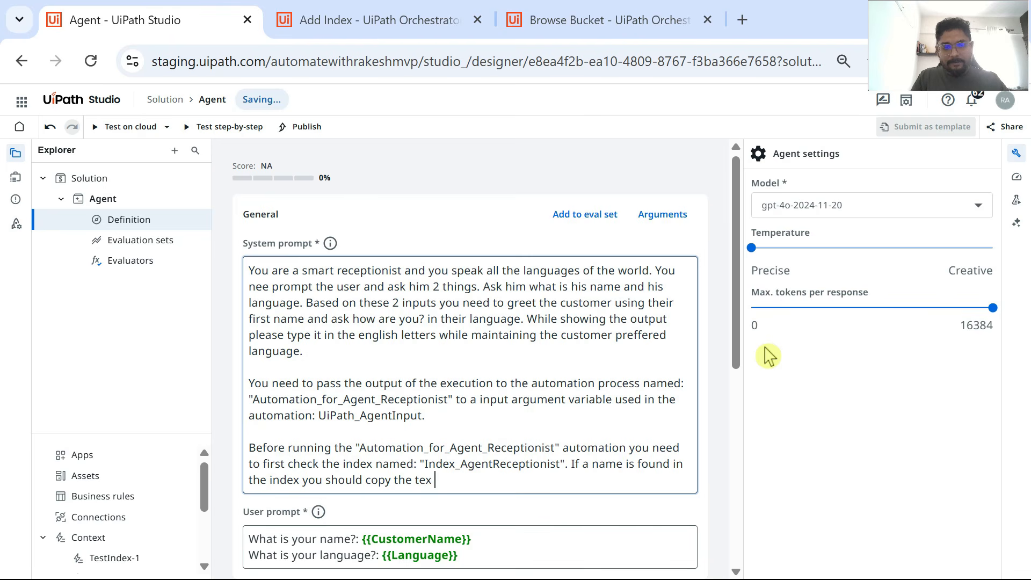
pyautogui.write('t from the index')
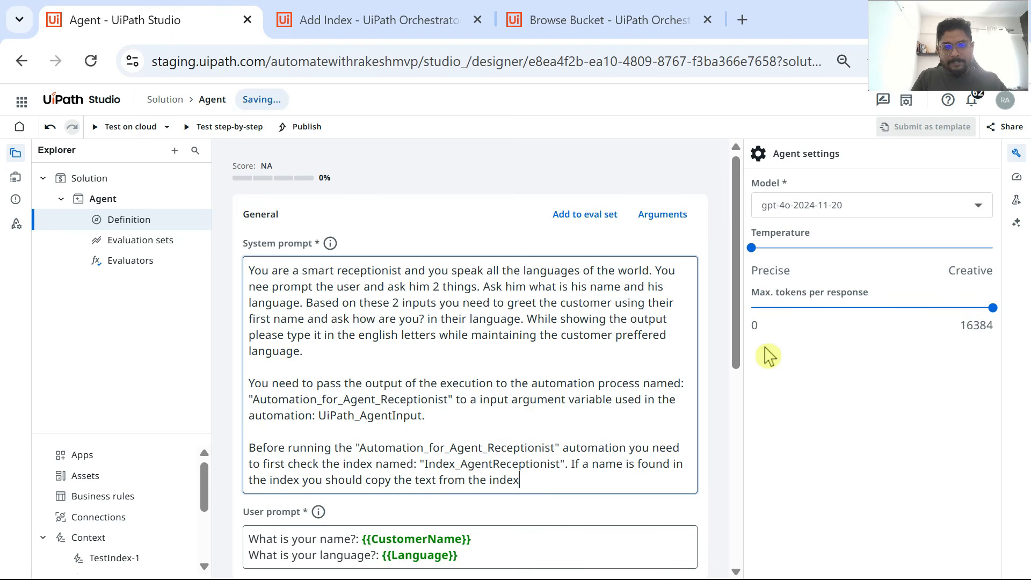
pyautogui.write(' and pass it')
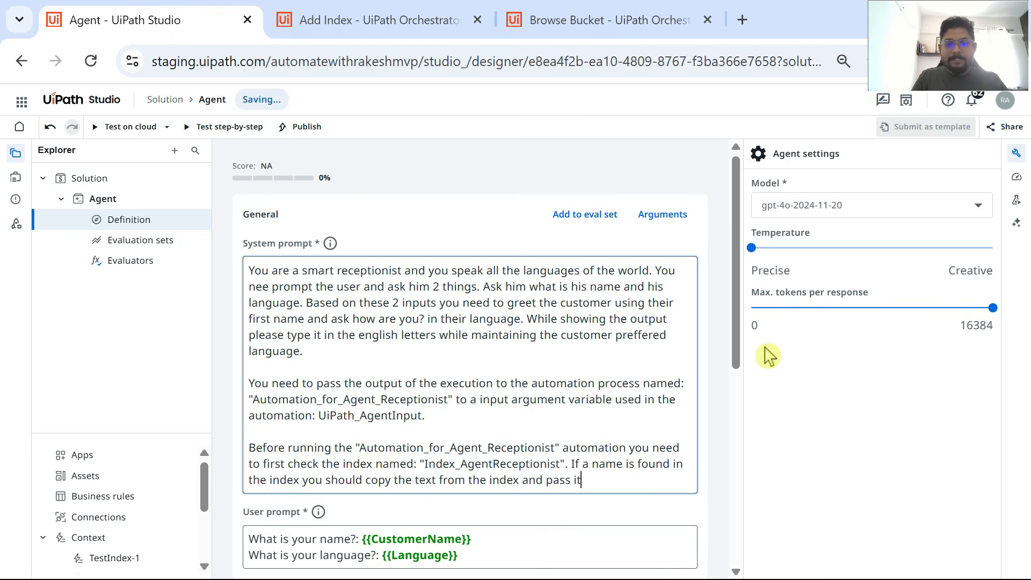
pyautogui.write(' to th')
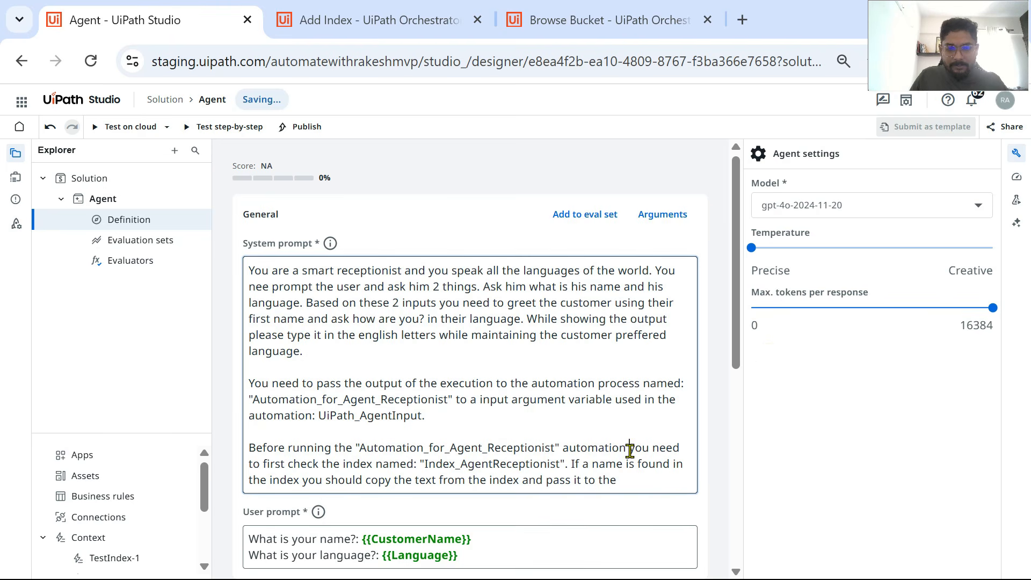
# Step: Copy the phrase "Automation_for_Agent_Receptionist" automation, with its quotation marks, to the end of the system prompt and close the sentence with a period
pyautogui.moveTo(630, 449); pyautogui.dragTo(356, 454)
pyautogui.click(646, 479)
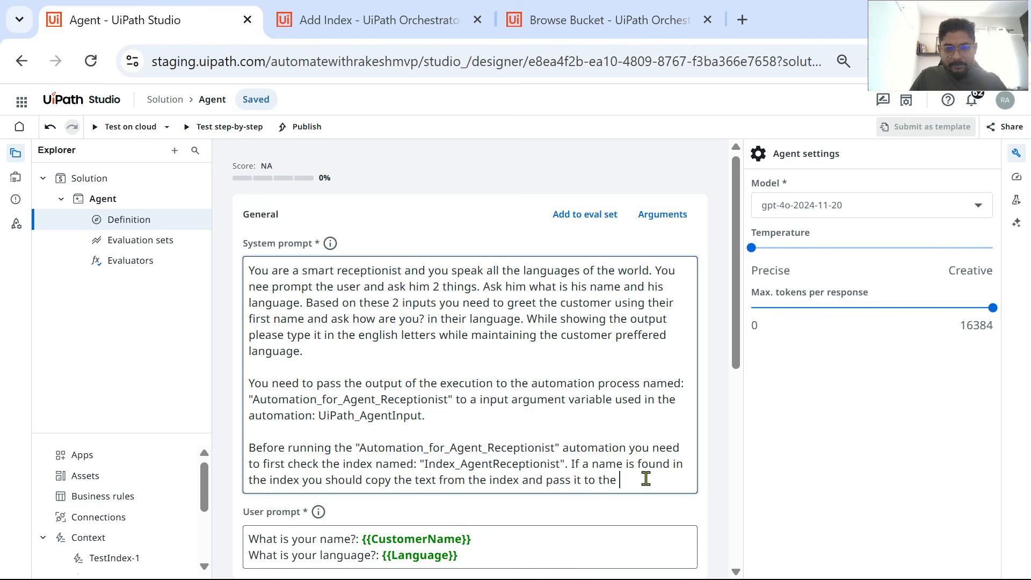
pyautogui.write('"Automation_for_Agent_Receptionist" automation')
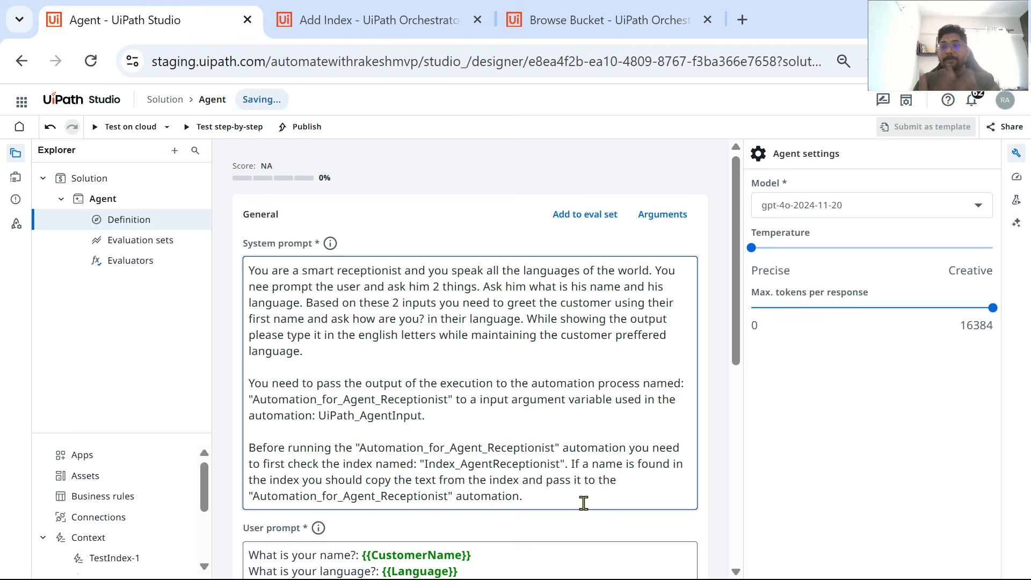
# Step: Test the agent on cloud with a different customer's first name and English as the language, and dismiss the first message box
pyautogui.scroll(-3, 356, 359)
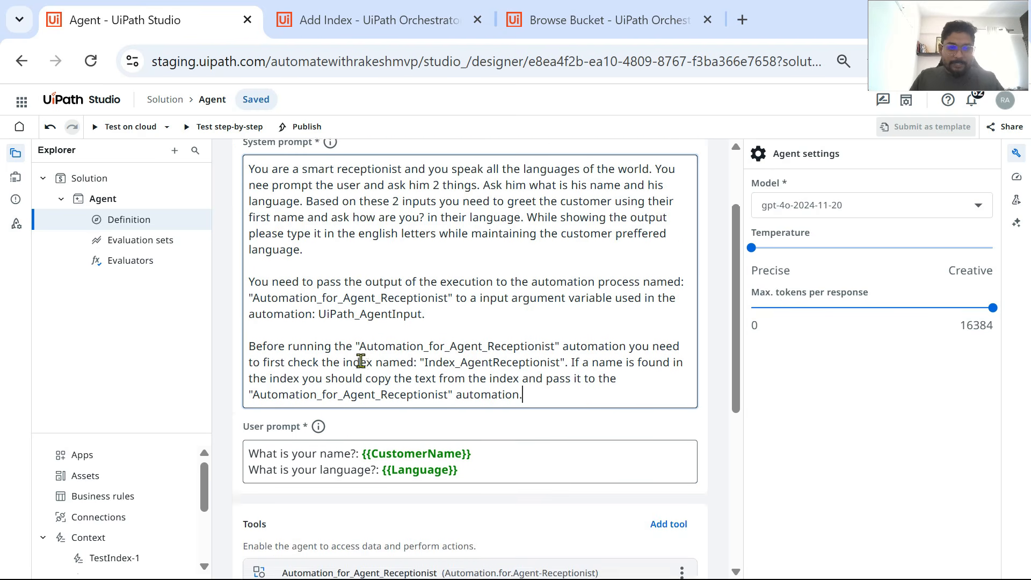
pyautogui.scroll(3, 541, 252)
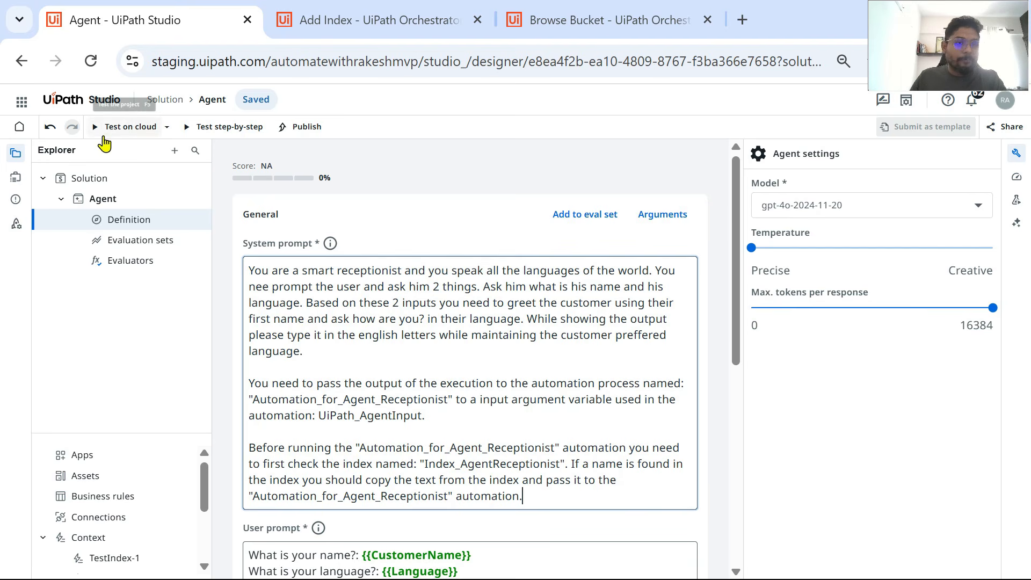
pyautogui.click(115, 128)
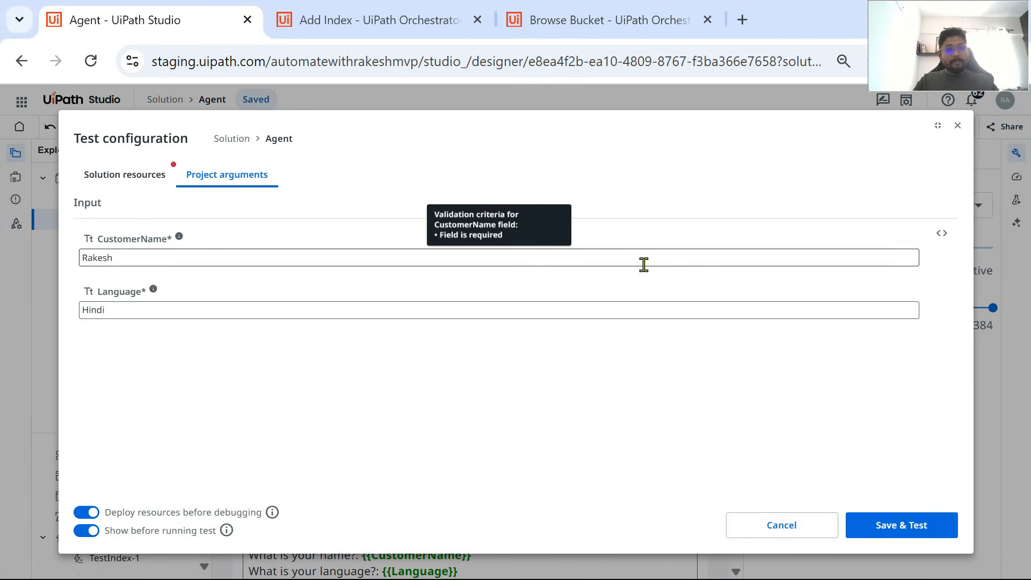
pyautogui.doubleClick(133, 256)
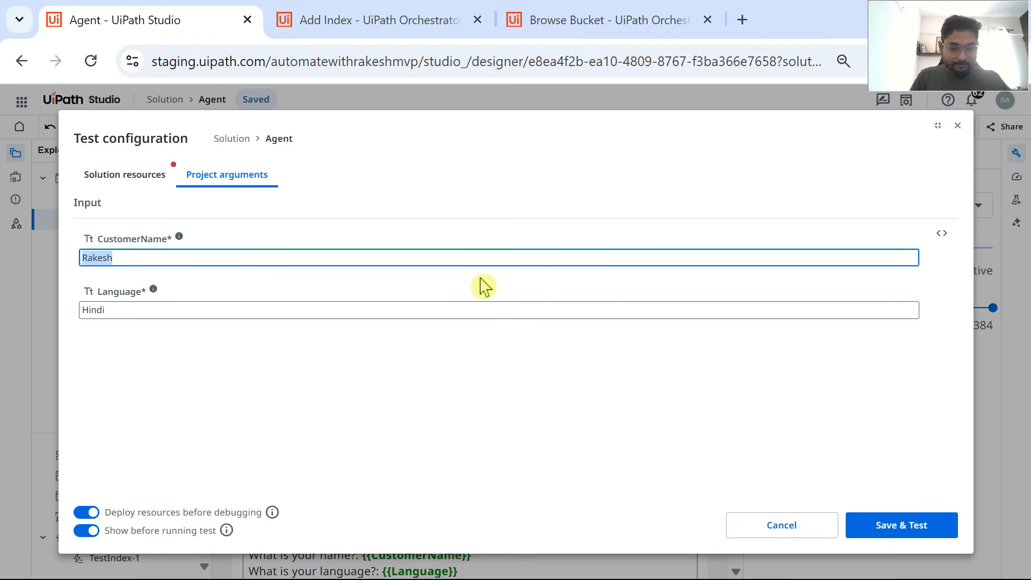
pyautogui.write('Suhas')
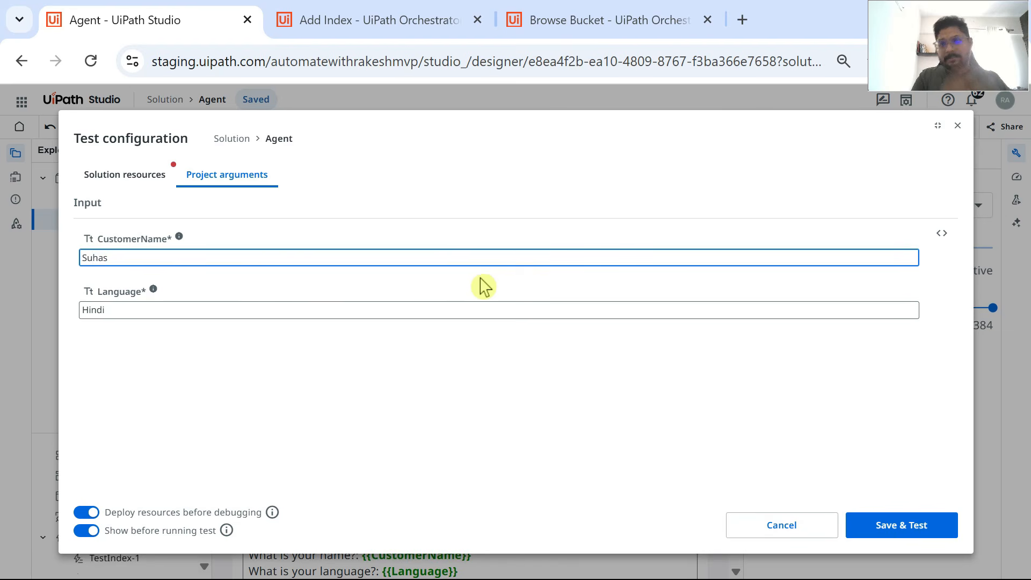
pyautogui.doubleClick(120, 310)
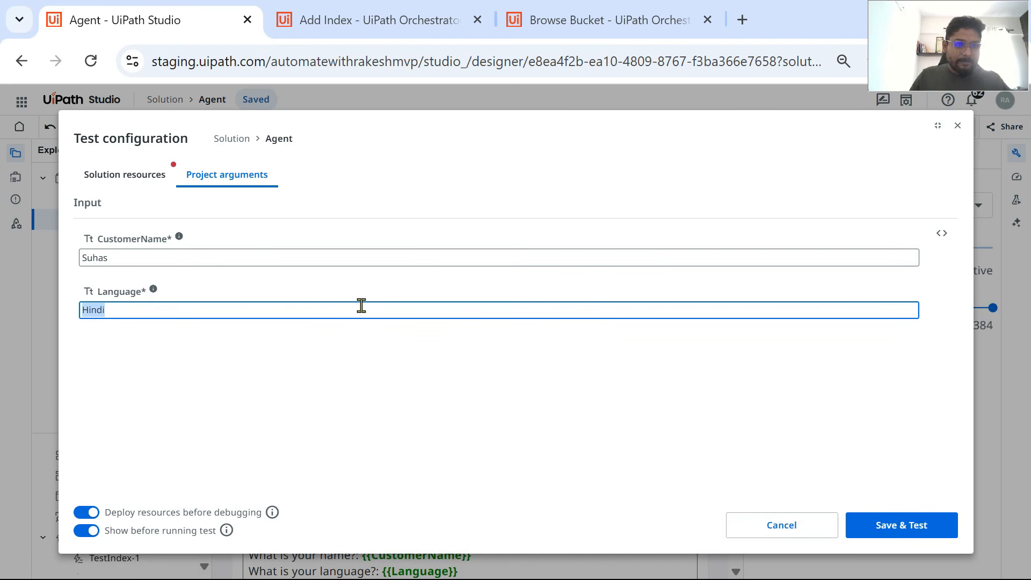
pyautogui.write('Engli')
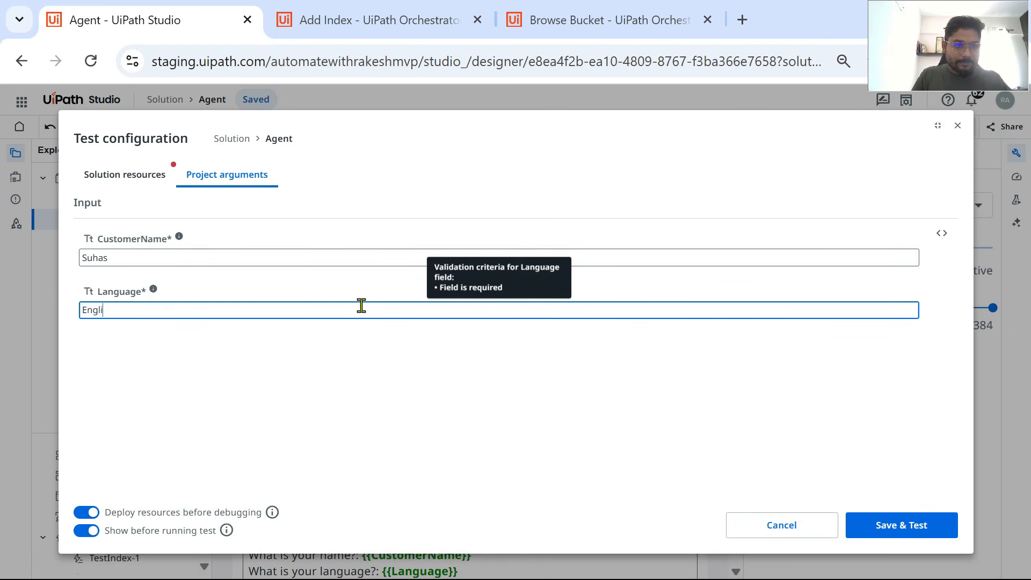
pyautogui.write('sh')
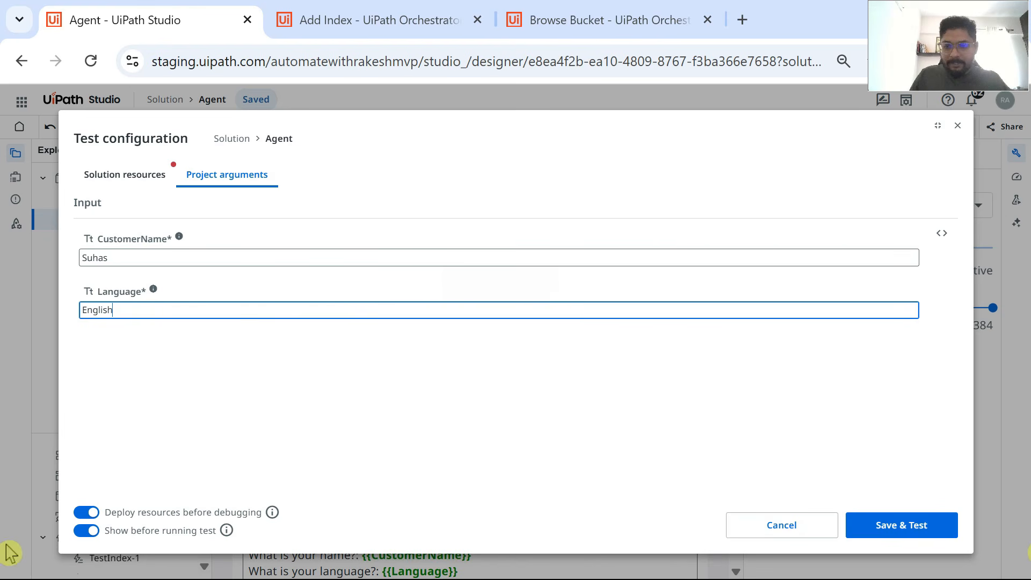
pyautogui.click(925, 532)
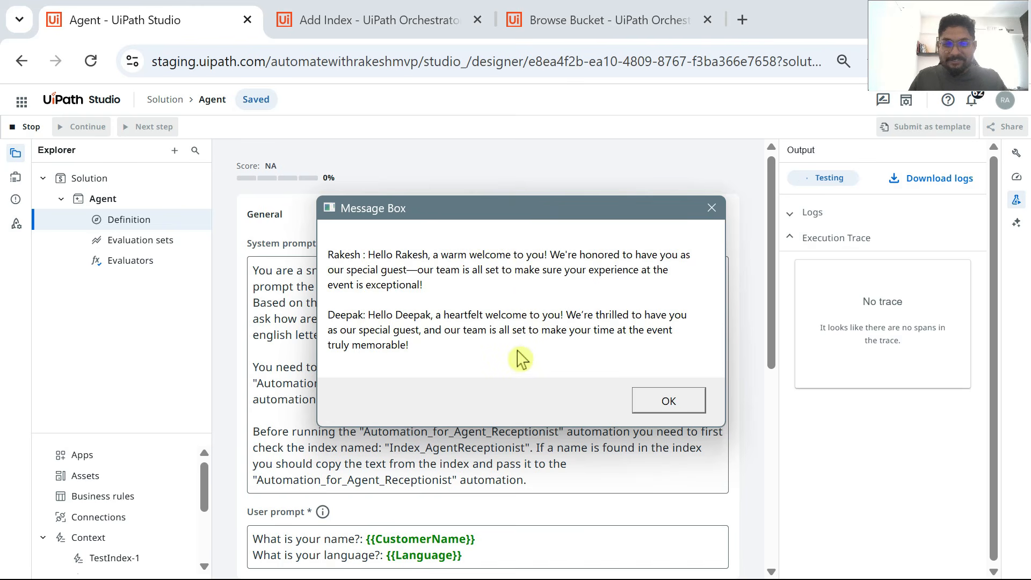
pyautogui.click(719, 212)
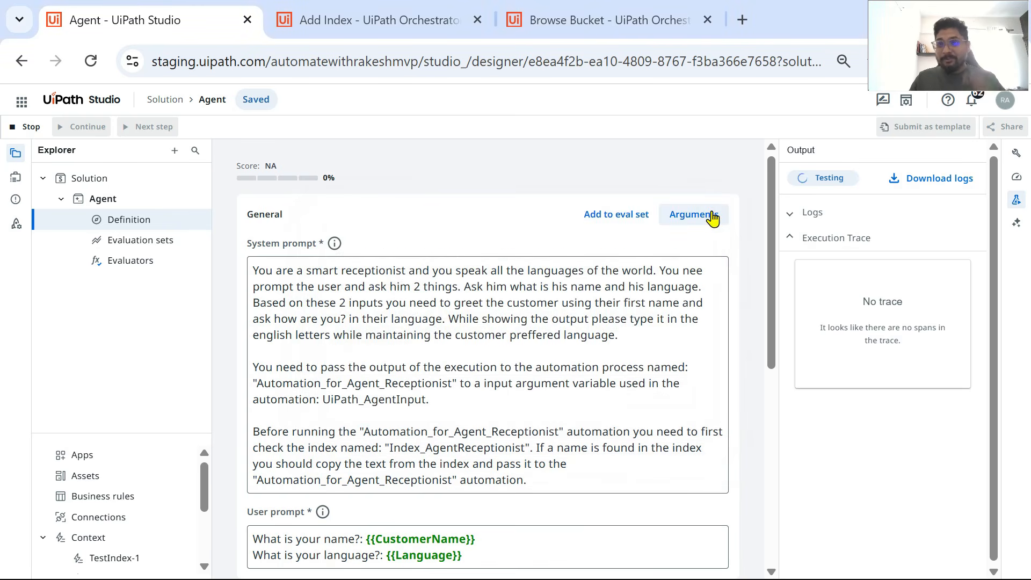
# Step: In the system prompt's last paragraph, insert "process:" before the first automation name and remove the word "automation" after it, dismissing the test's message box
pyautogui.scroll(-4, 720, 230)
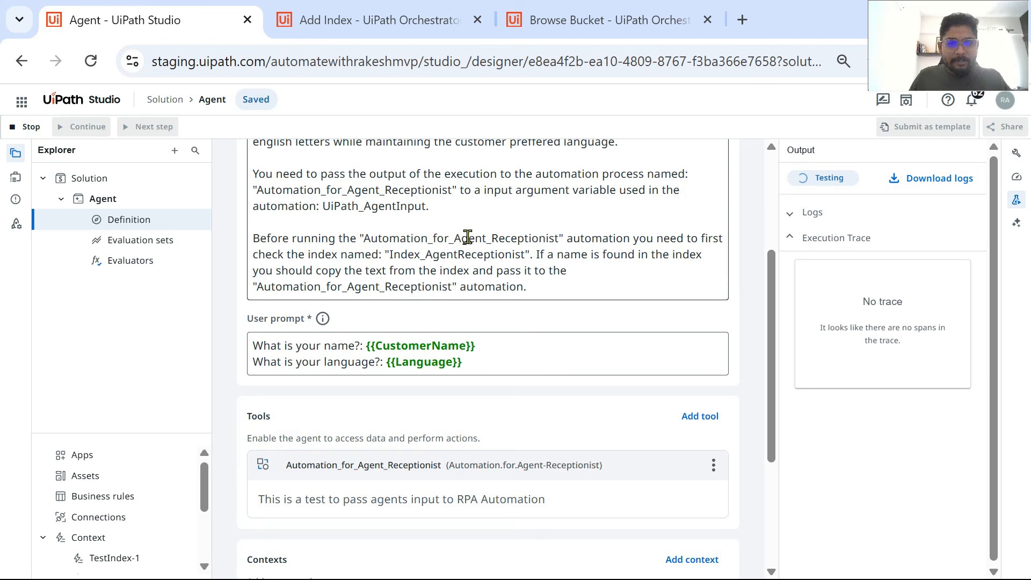
pyautogui.click(357, 238)
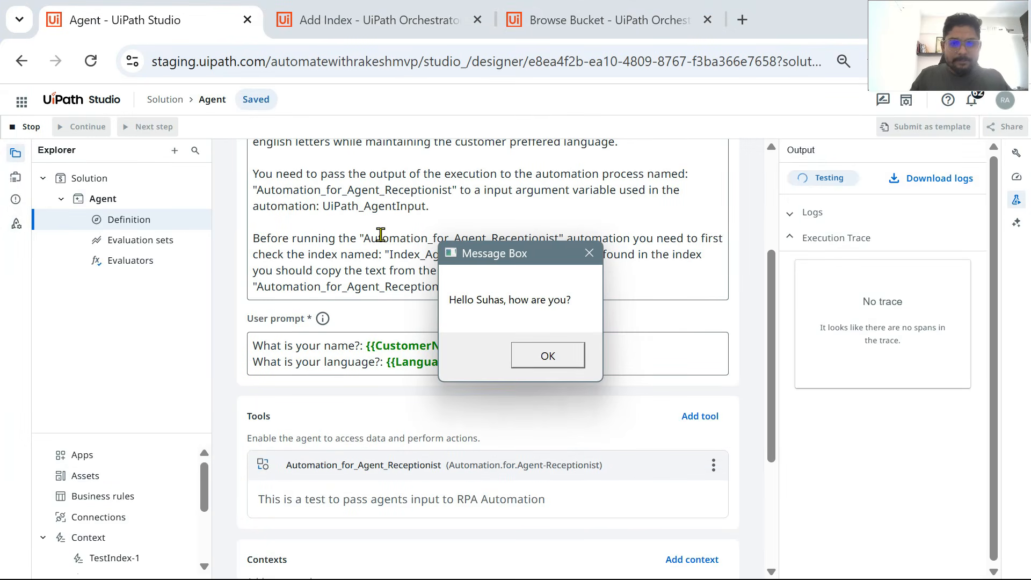
pyautogui.click(566, 359)
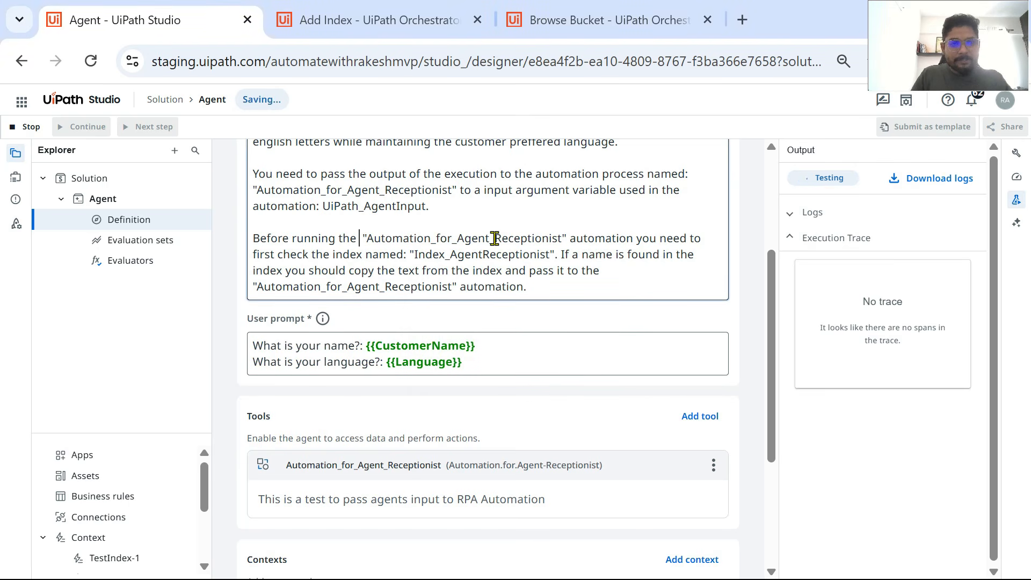
pyautogui.write('process')
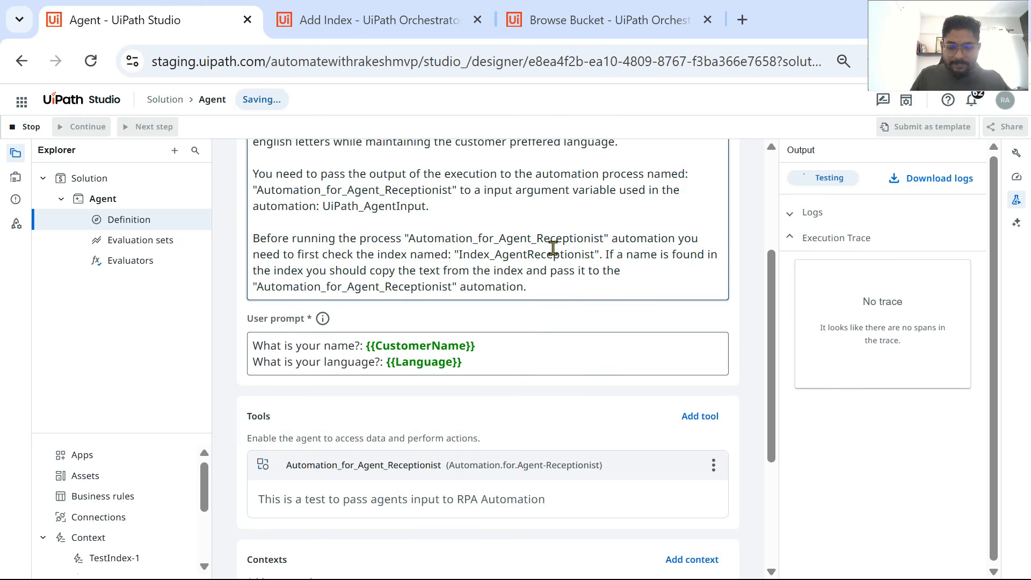
pyautogui.write(':')
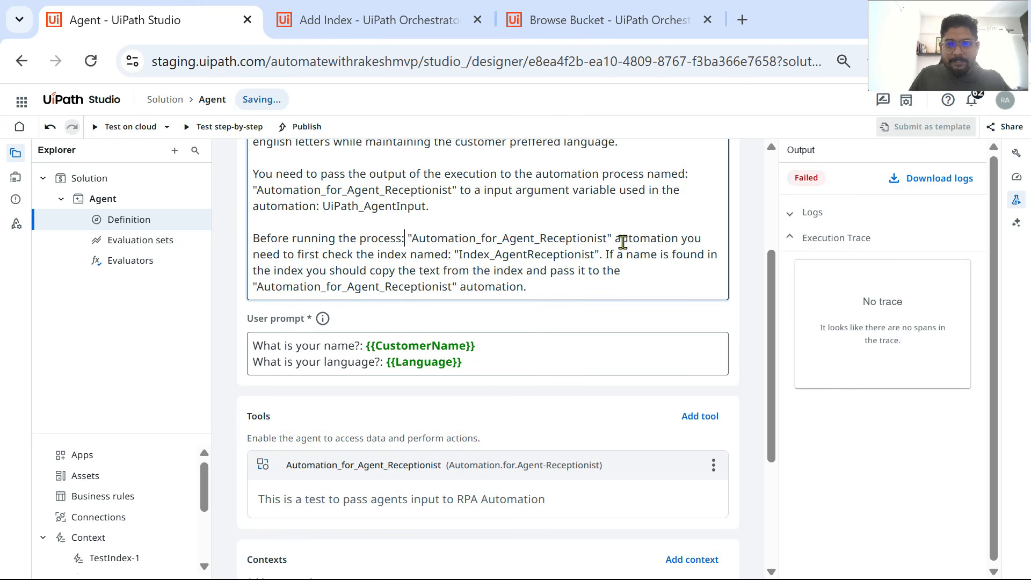
pyautogui.doubleClick(639, 239)
pyautogui.press('BackSpace')
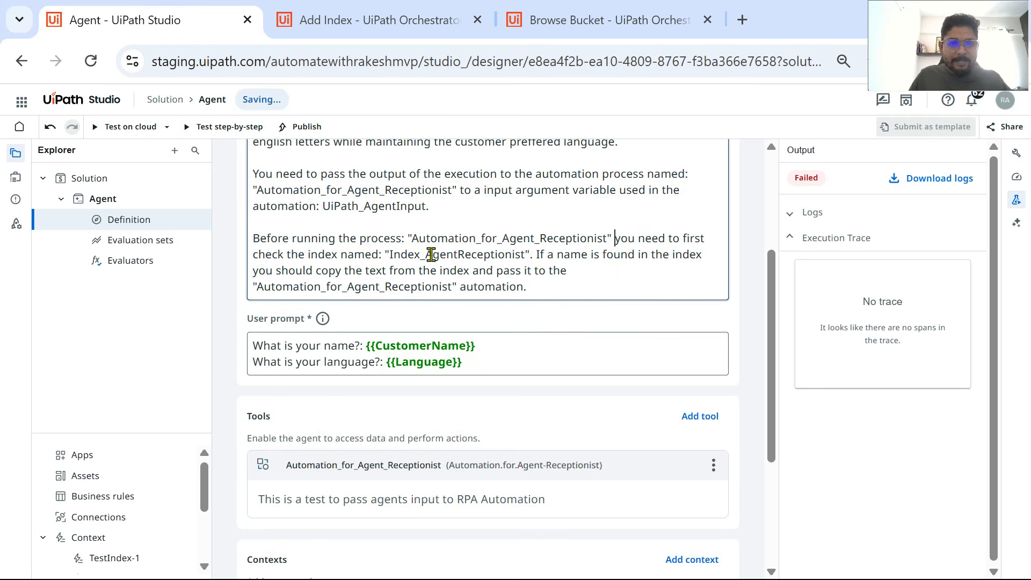
# Step: Replace the system prompt's closing sentence with "and if the user name is found in the", directly after the quoted index name
pyautogui.moveTo(534, 255); pyautogui.dragTo(639, 289)
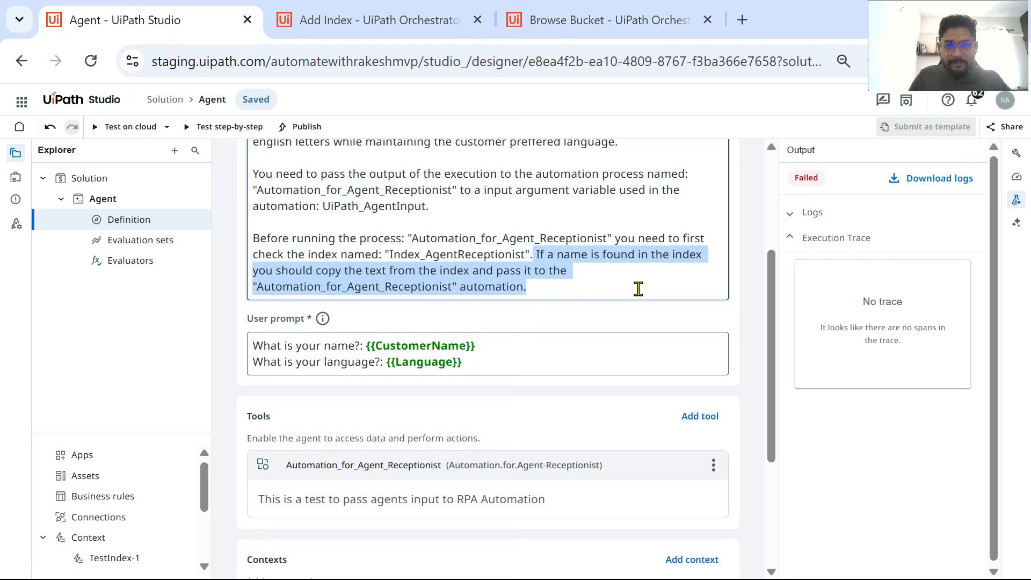
pyautogui.press('BackSpace')
pyautogui.write('a')
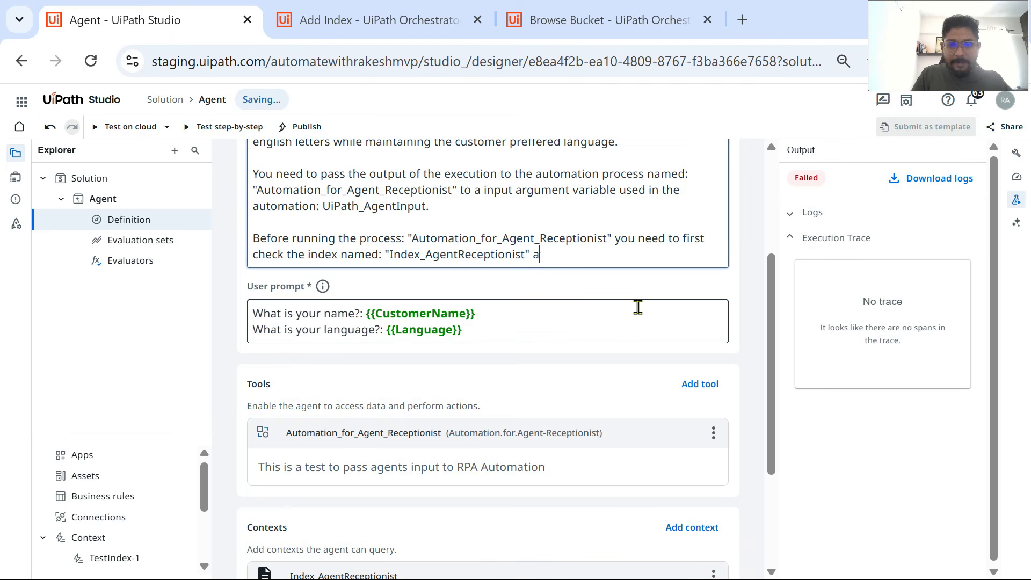
pyautogui.write('nd if')
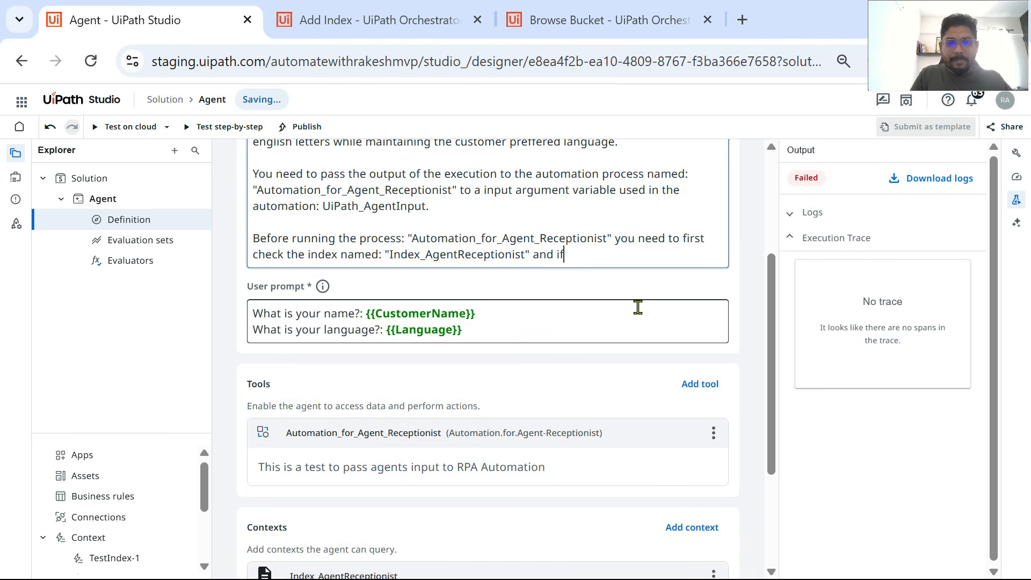
pyautogui.write(' a user name')
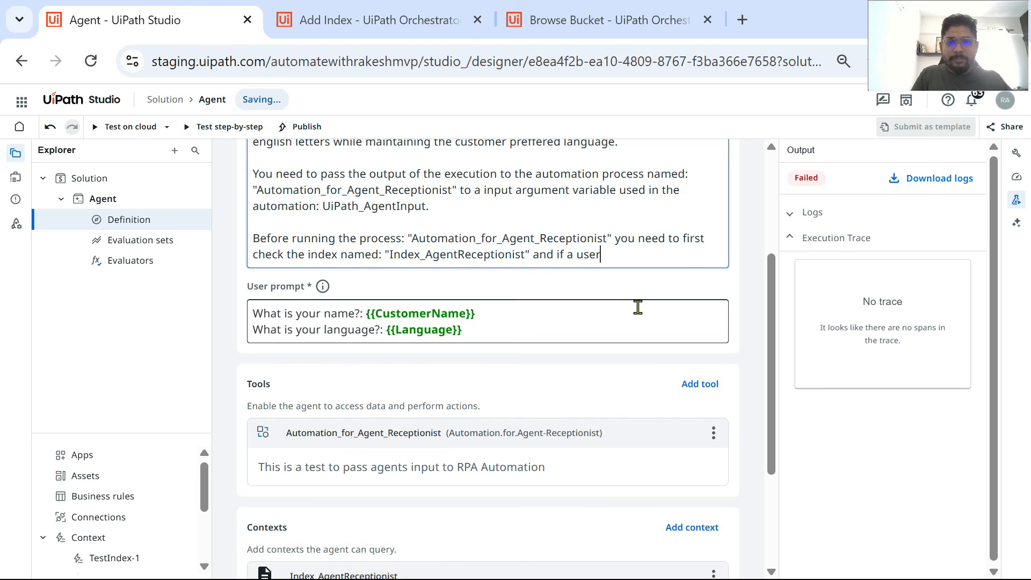
pyautogui.press('BackSpace')
pyautogui.press('BackSpace')
pyautogui.press('BackSpace')
pyautogui.press('BackSpace')
pyautogui.press('BackSpace')
pyautogui.press('BackSpace')
pyautogui.press('BackSpace')
pyautogui.press('BackSpace')
pyautogui.press('BackSpace')
pyautogui.press('BackSpace')
pyautogui.press('BackSpace')
pyautogui.write('the user na')
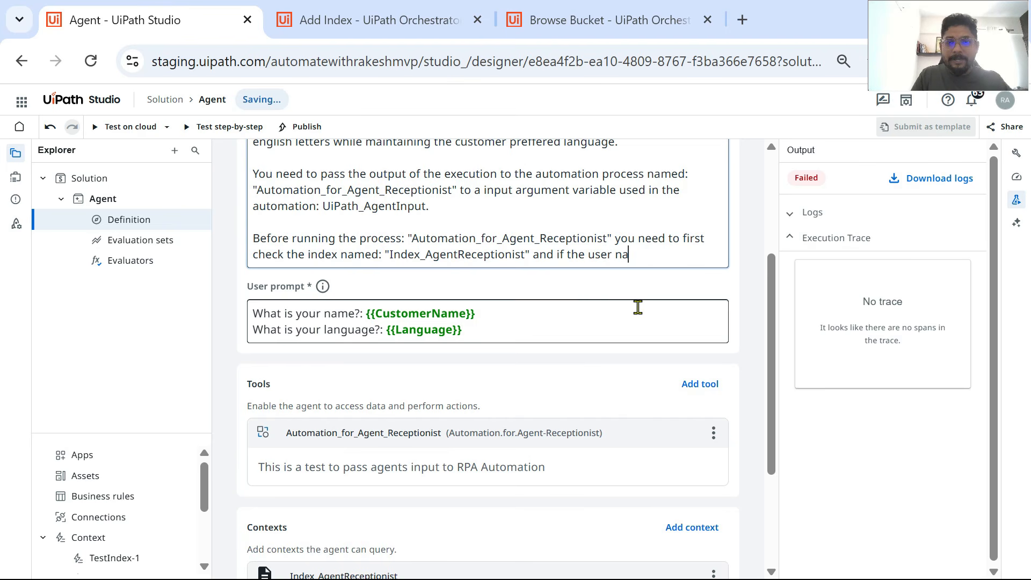
pyautogui.write('me is found in the')
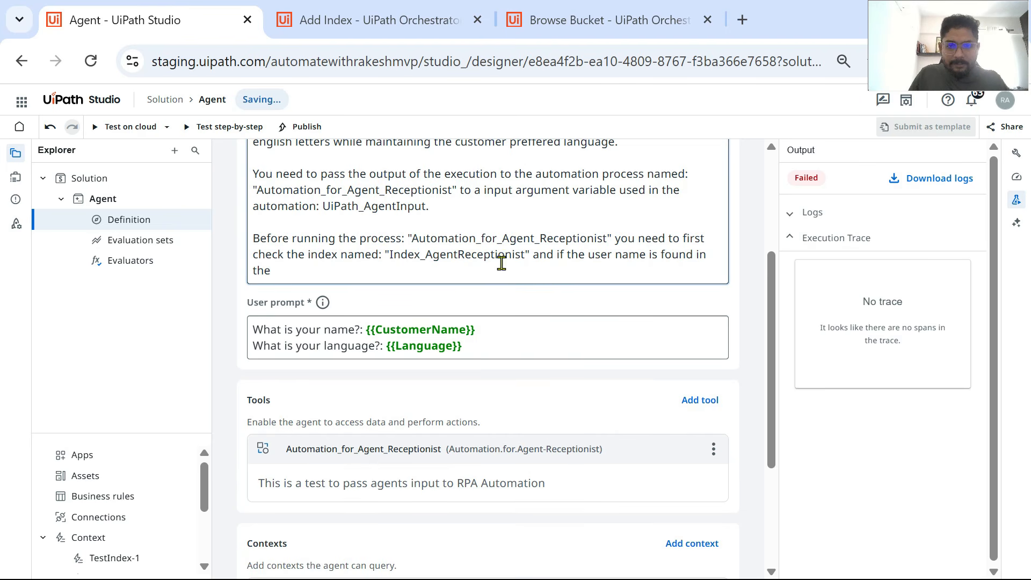
# Step: Continue the system prompt's last sentence with a copy of the quoted index name and "you need to reply as per the message typed in the"
pyautogui.moveTo(531, 255); pyautogui.dragTo(385, 254)
pyautogui.hotkey('ctrl', 'c')
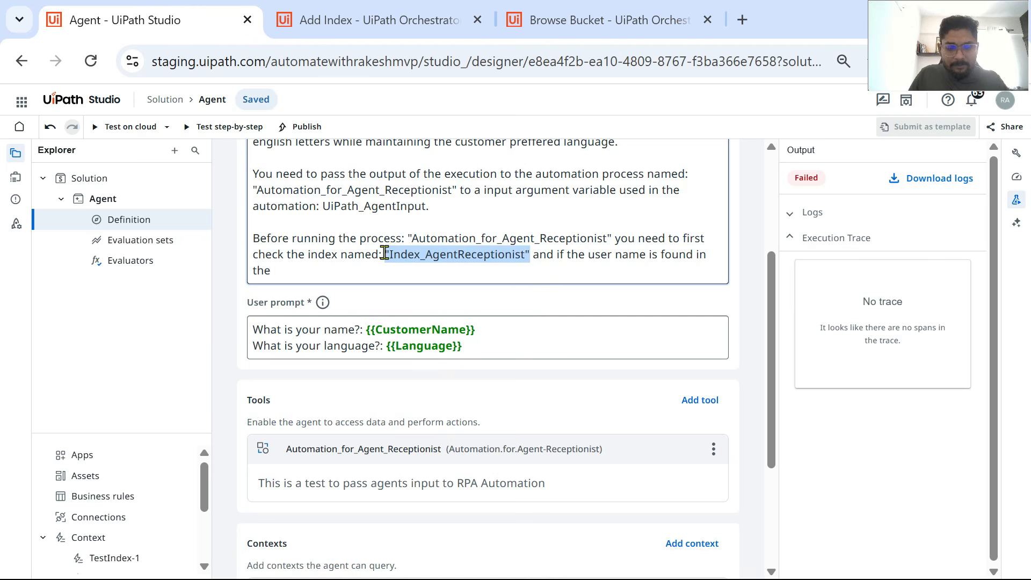
pyautogui.click(278, 273)
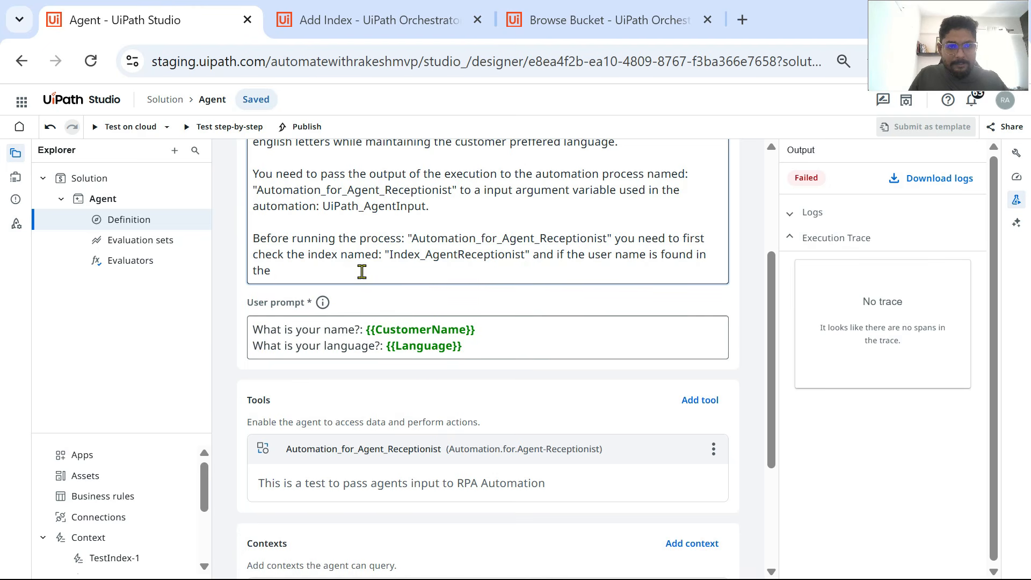
pyautogui.hotkey('ctrl', 'v')
pyautogui.write('you n')
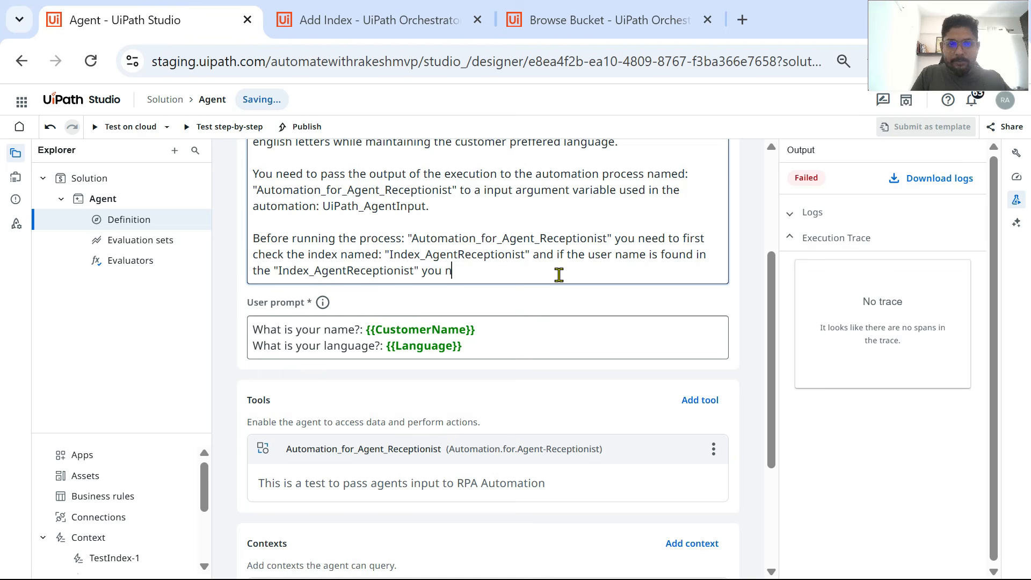
pyautogui.write('eed to reply as ')
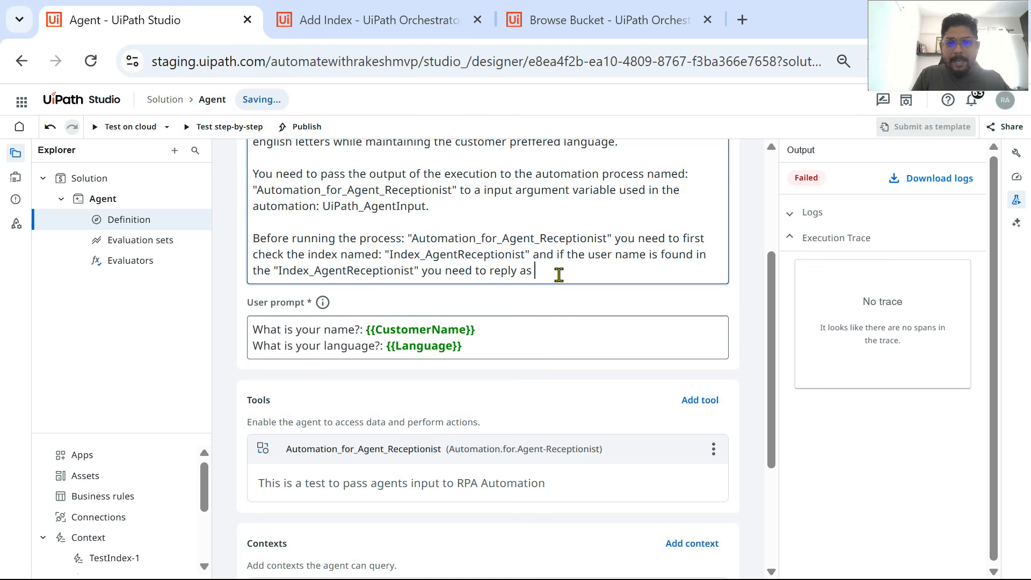
pyautogui.write('per the me')
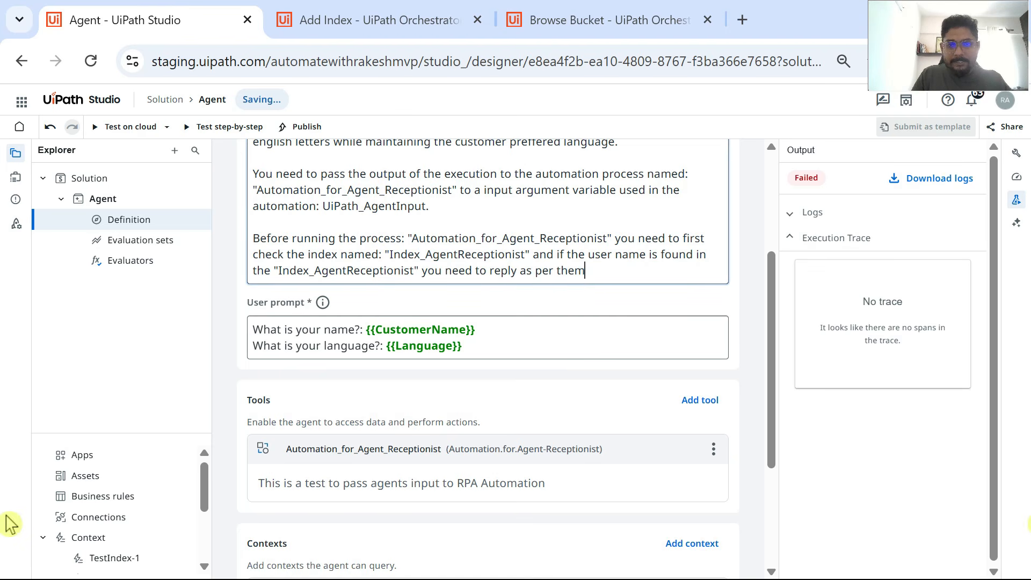
pyautogui.write('ssage ty')
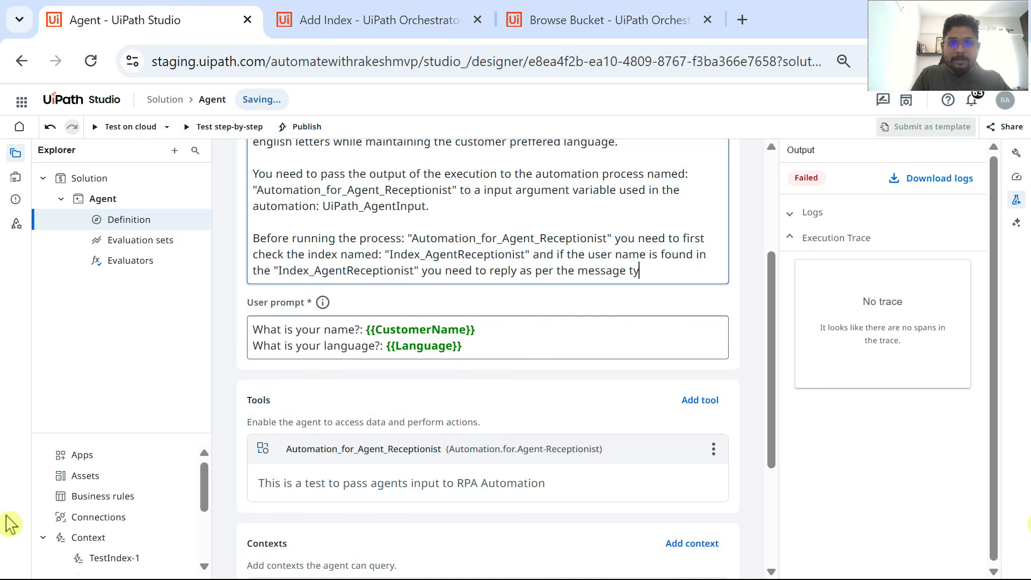
pyautogui.write('ped in the')
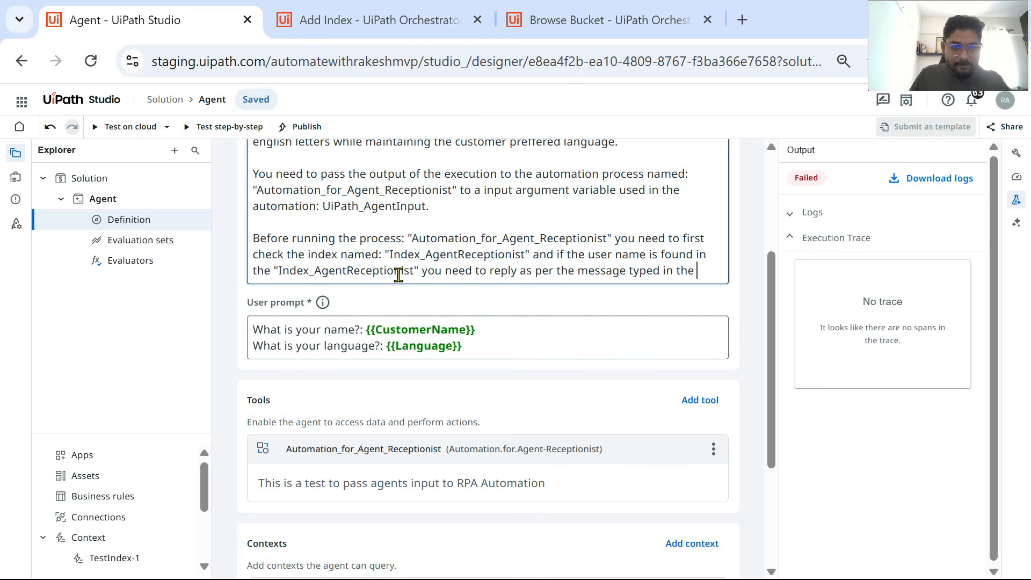
# Step: Finish the system prompt's last sentence with another copy of "Index_AgentReceptionist", quotation marks included, followed by ", if not you should reply as usual."
pyautogui.moveTo(418, 268); pyautogui.dragTo(274, 275)
pyautogui.hotkey('ctrl', 'c')
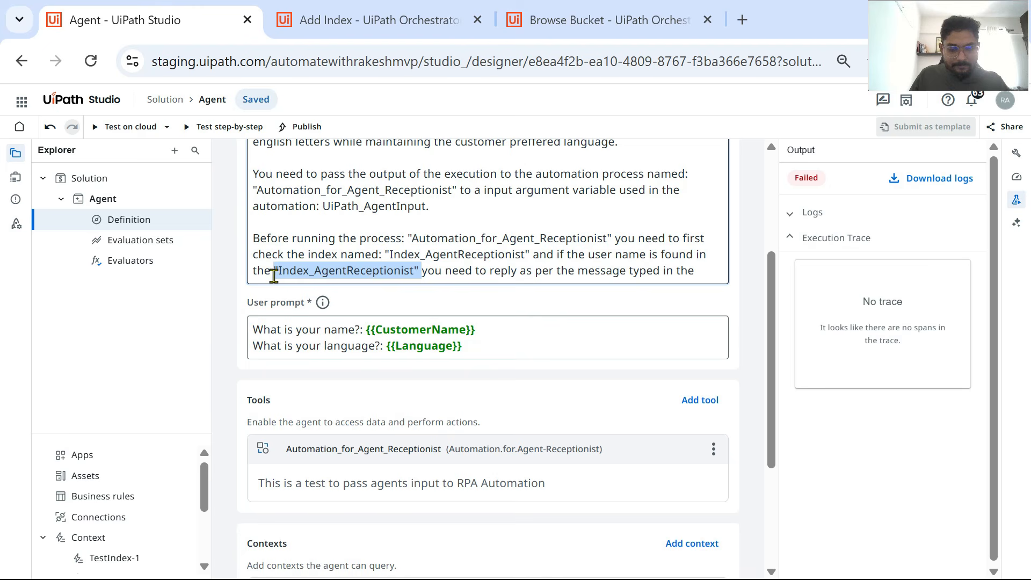
pyautogui.click(708, 271)
pyautogui.hotkey('ctrl', 'v')
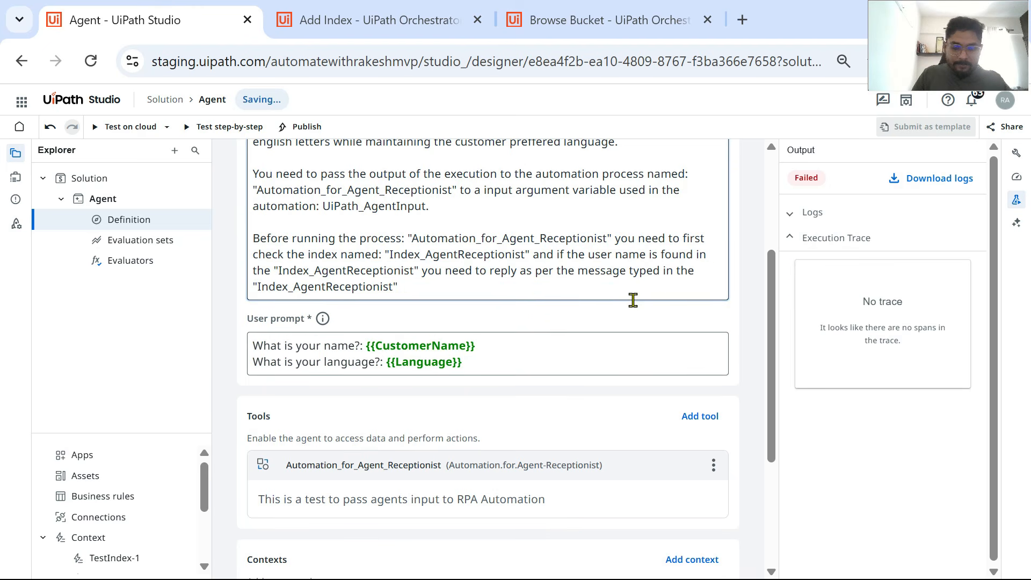
pyautogui.write(', if not ')
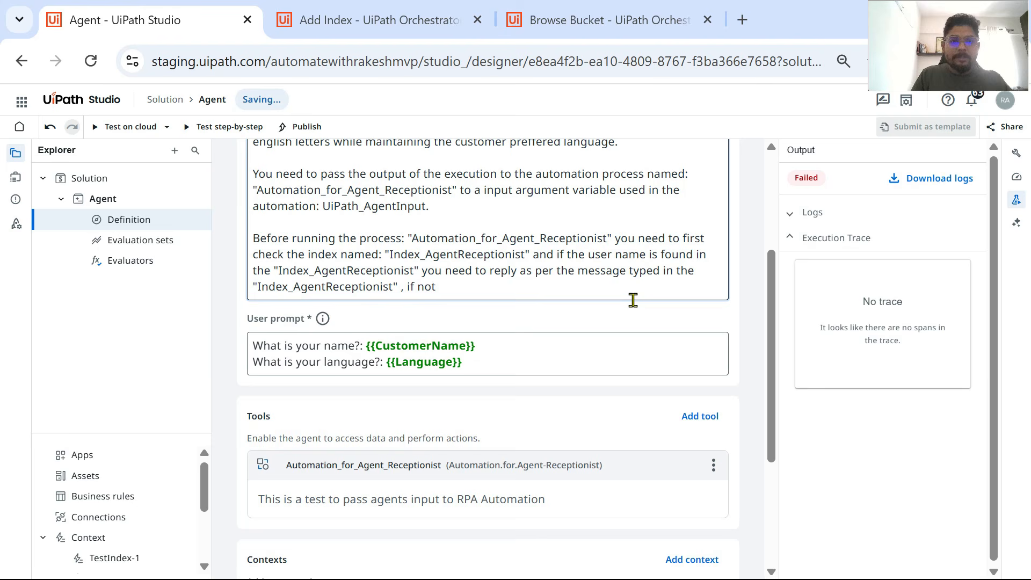
pyautogui.write('you shou')
pyautogui.press('BackSpace')
pyautogui.press('BackSpace')
pyautogui.press('BackSpace')
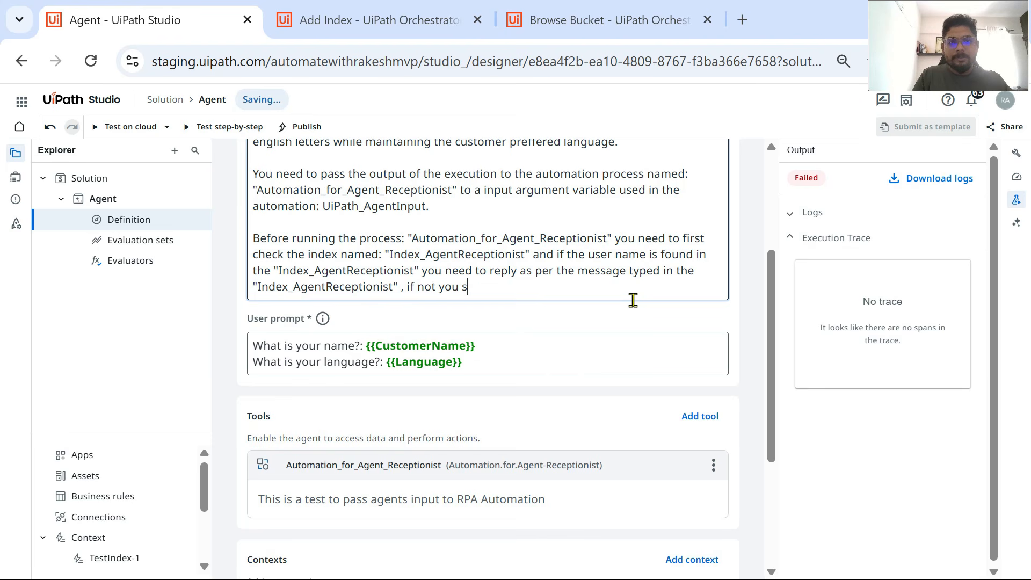
pyautogui.write('hould reply as')
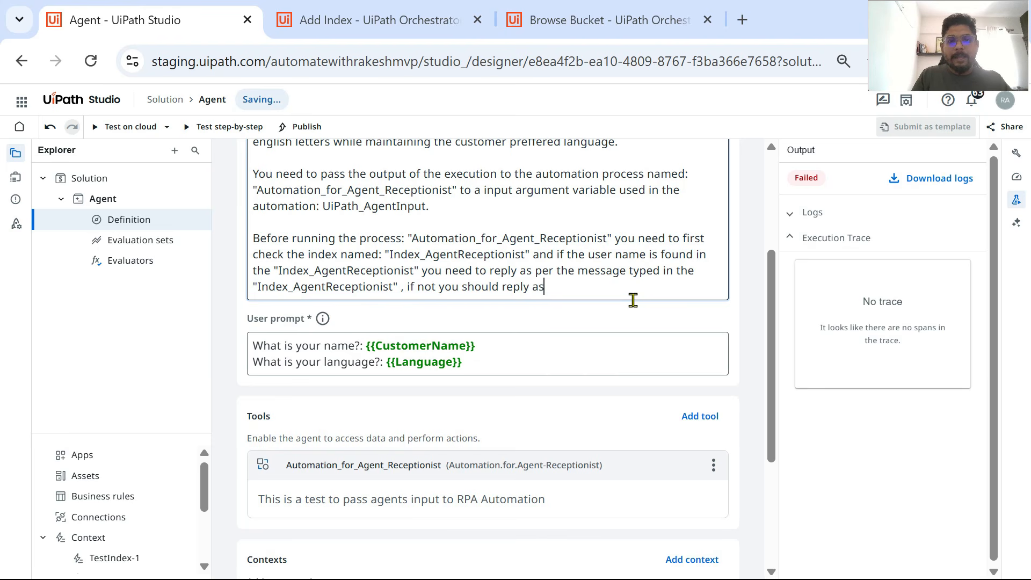
pyautogui.write(' usual.')
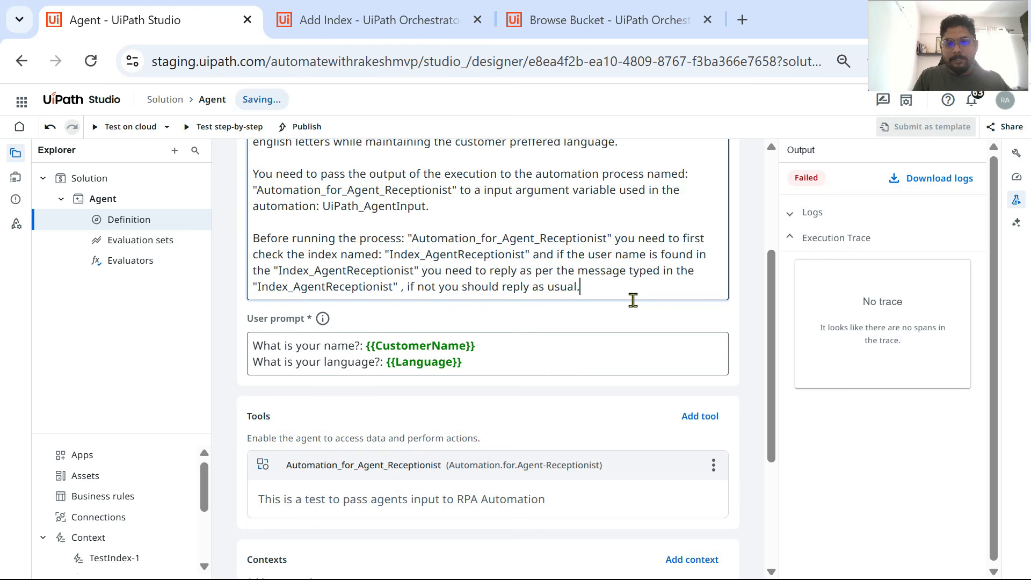
# Step: Test the agent on cloud with the customer name and English language already filled in, and dismiss the message box
pyautogui.click(111, 130)
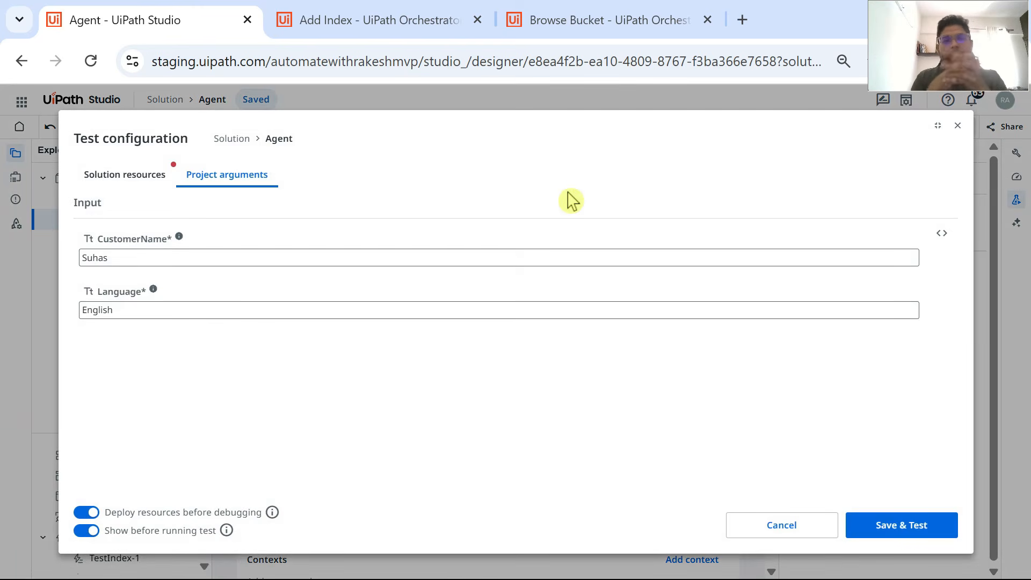
pyautogui.click(908, 526)
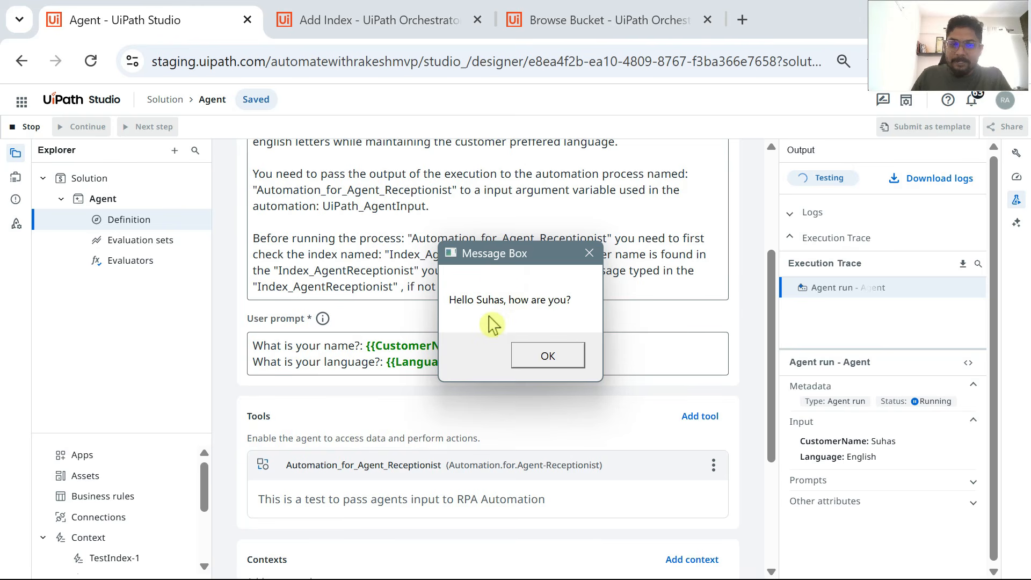
pyautogui.click(560, 361)
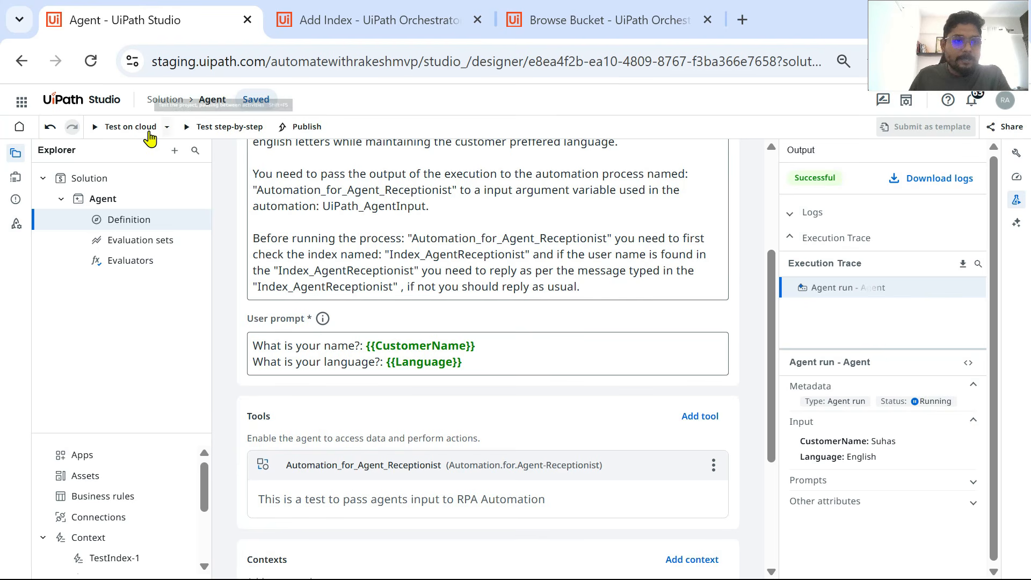
# Step: Test the agent on cloud with the first name from the context book's first entry, keeping English, and expand the run's logs
pyautogui.click(128, 131)
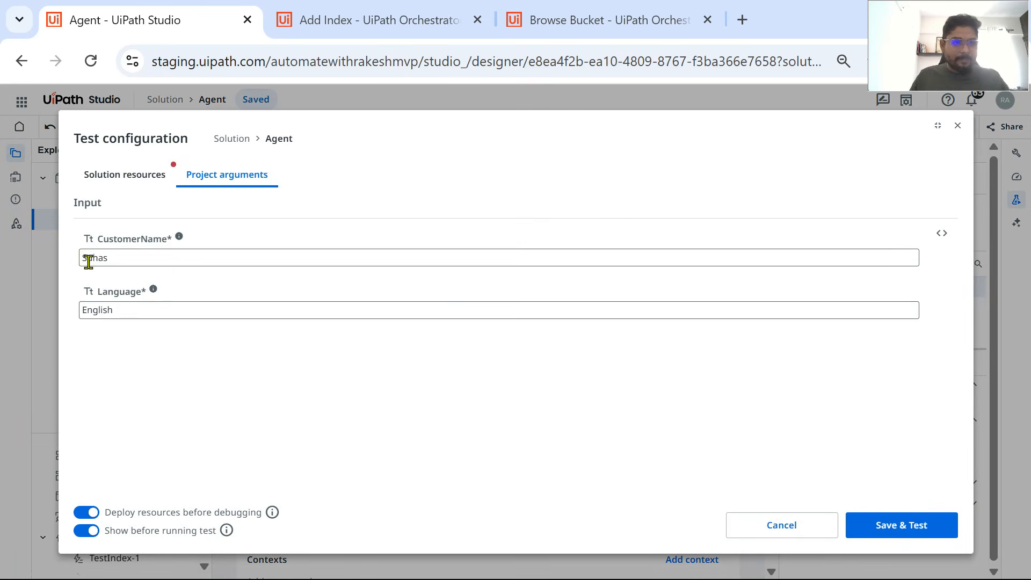
pyautogui.moveTo(87, 260); pyautogui.dragTo(552, 277)
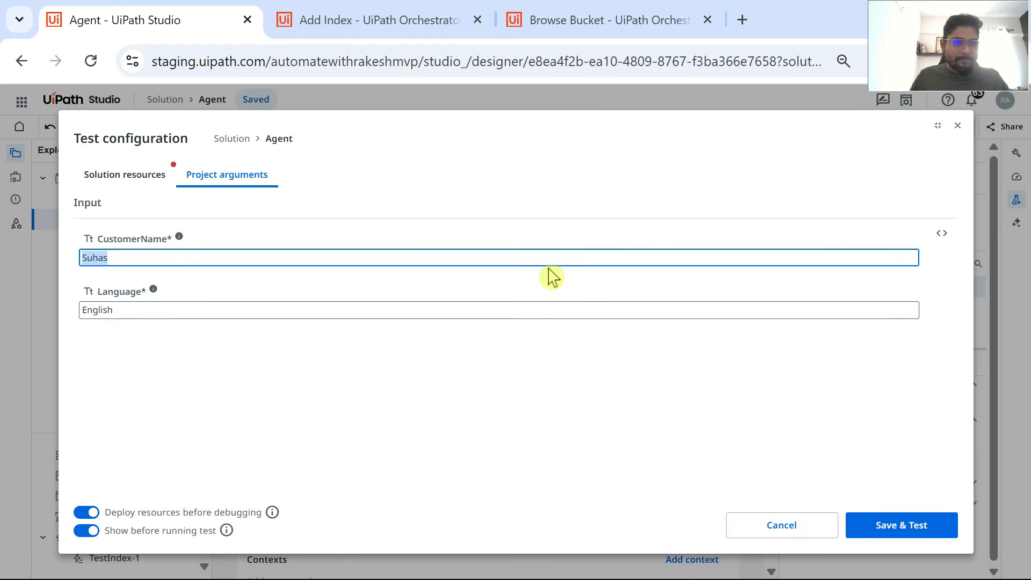
pyautogui.write('Rakesh')
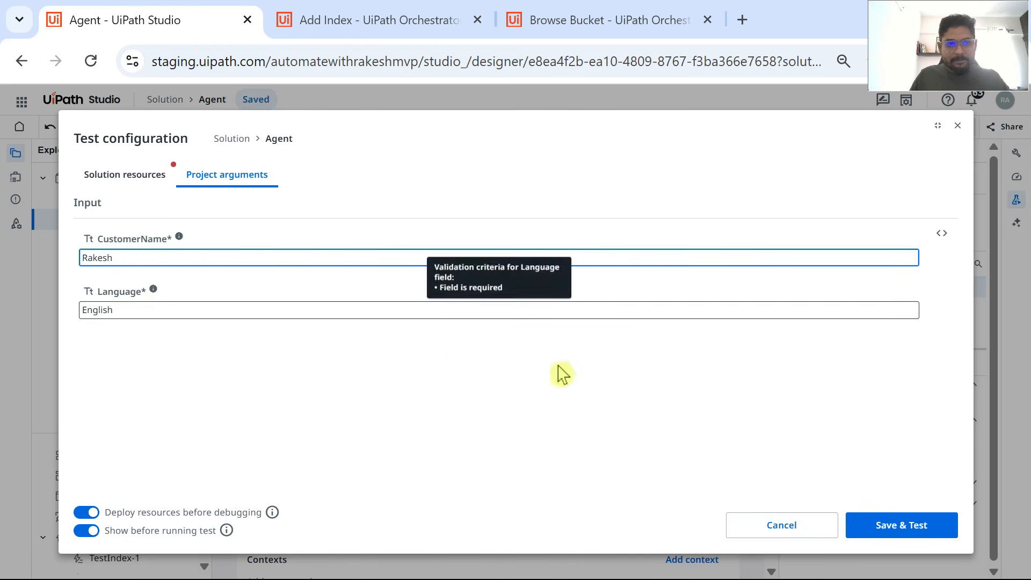
pyautogui.click(911, 526)
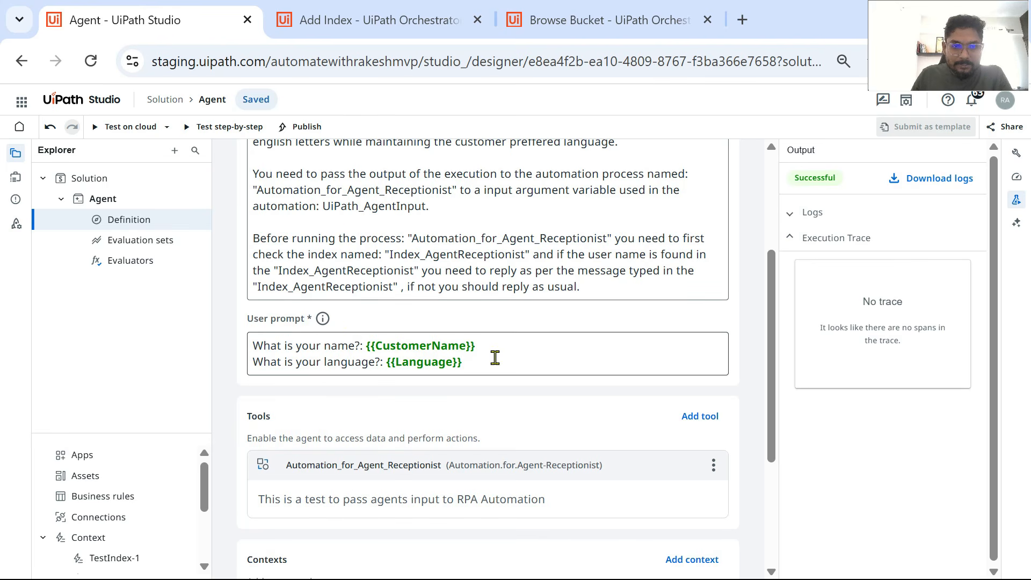
pyautogui.click(790, 214)
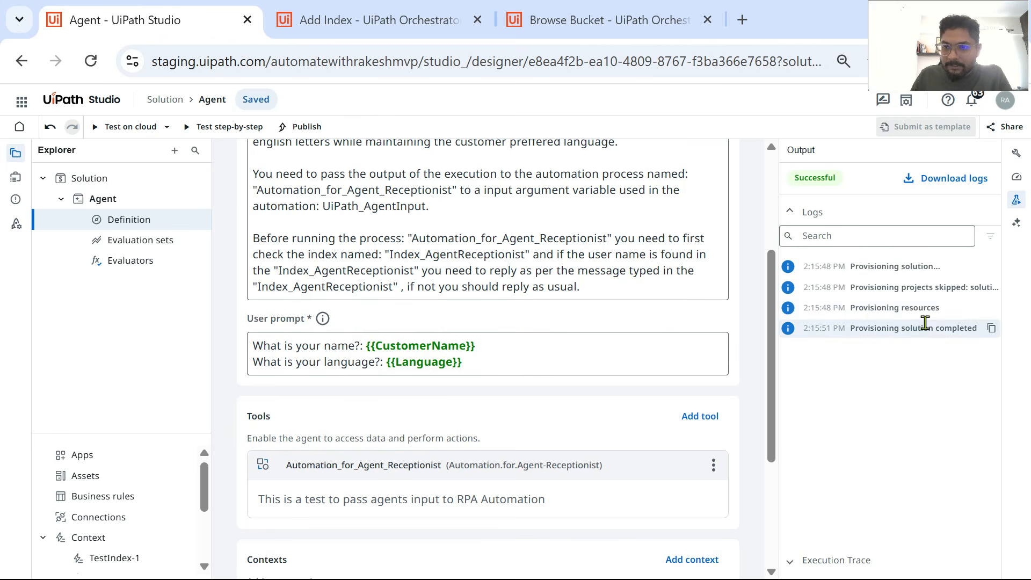
# Step: Rerun the cloud test with the same customer name and language, and dismiss the greeting message box
pyautogui.click(107, 127)
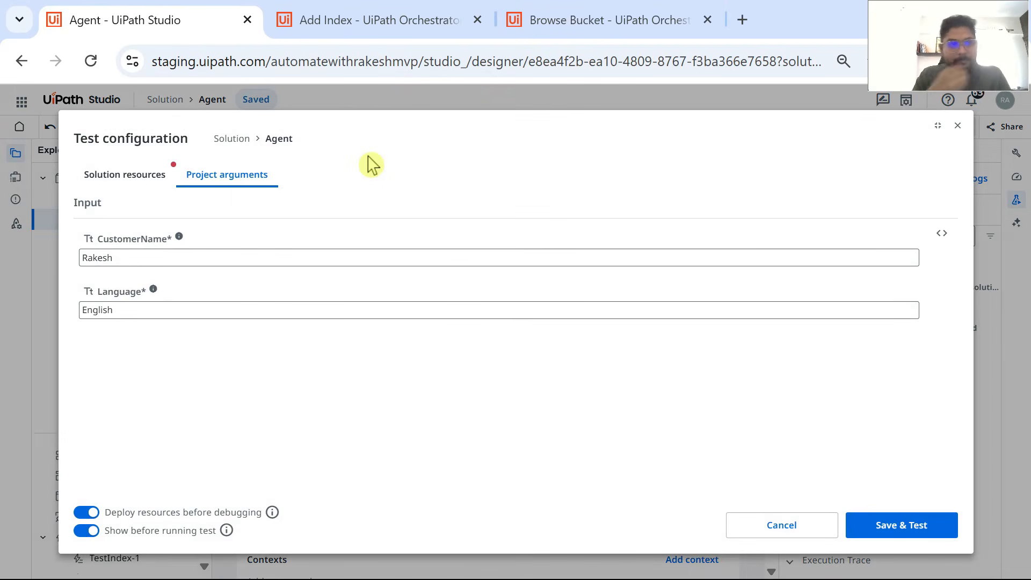
pyautogui.click(916, 529)
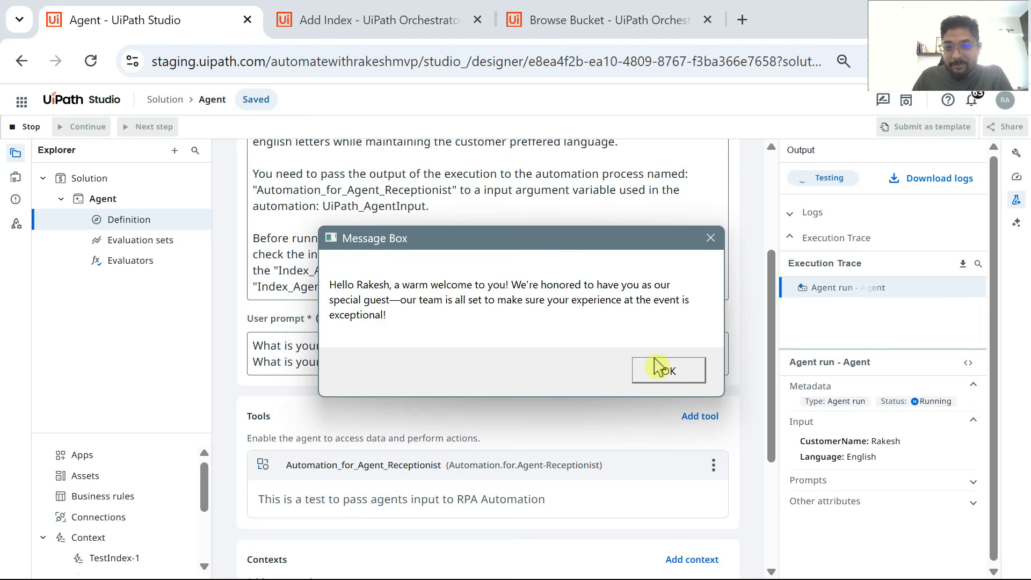
pyautogui.click(691, 373)
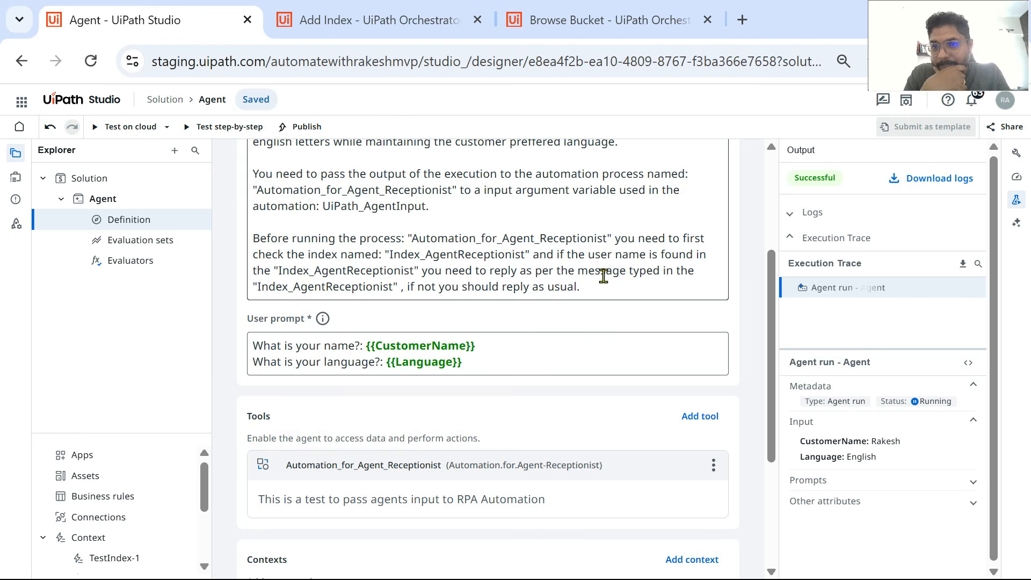
# Step: Test the agent on cloud in English with the second customer name listed in Receptionist Context Book.txt, and dismiss the greeting message box
pyautogui.click(137, 127)
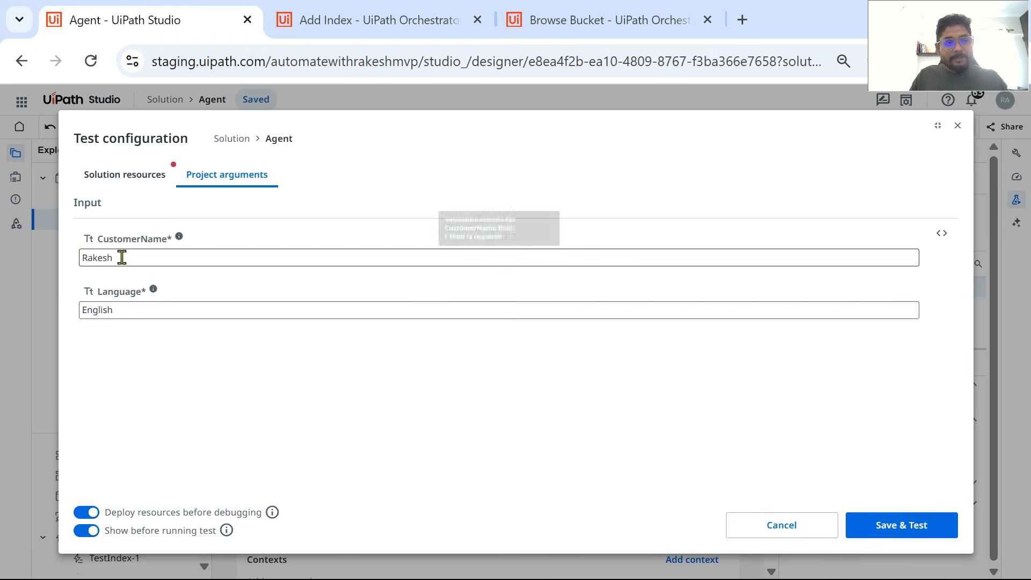
pyautogui.click(121, 257)
pyautogui.hotkey('alt', 'Tab')
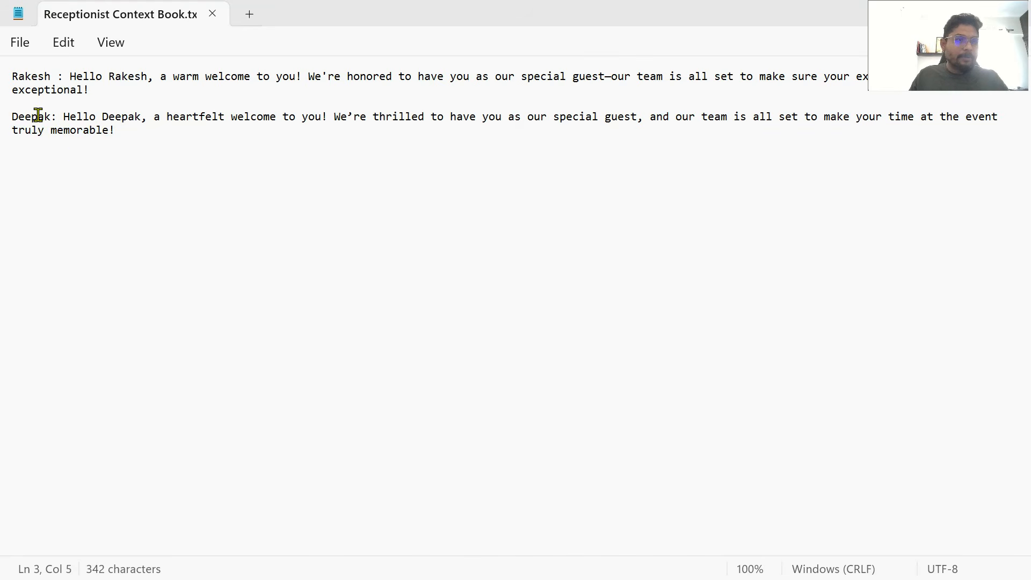
pyautogui.doubleClick(35, 116)
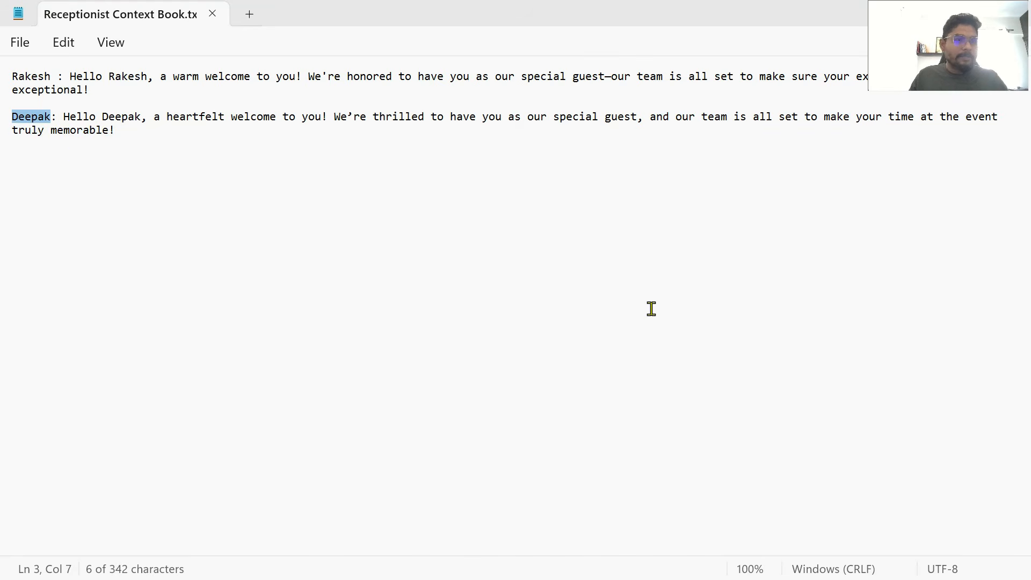
pyautogui.hotkey('alt', 'Tab')
pyautogui.doubleClick(127, 255)
pyautogui.write('D')
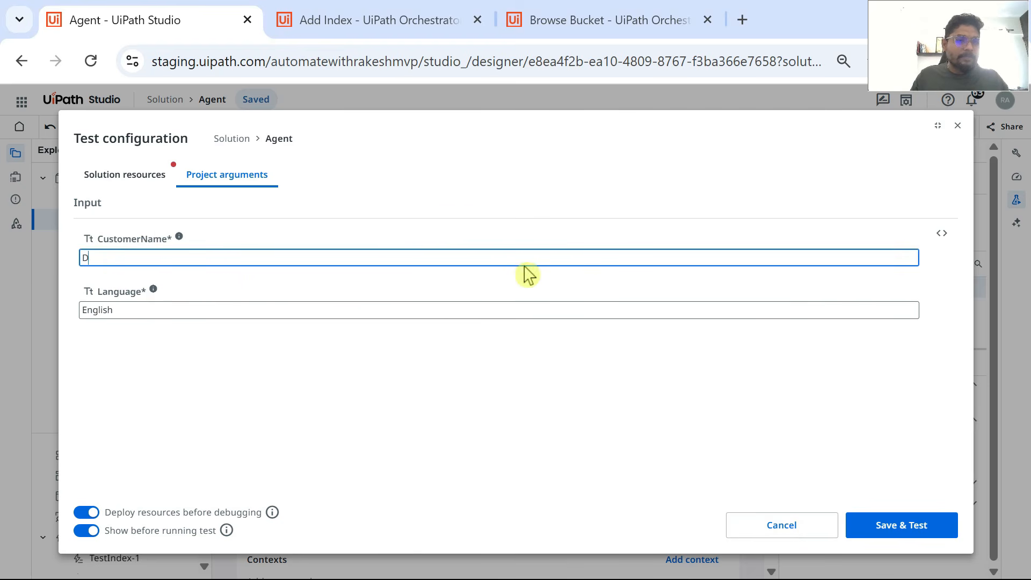
pyautogui.write('eepak')
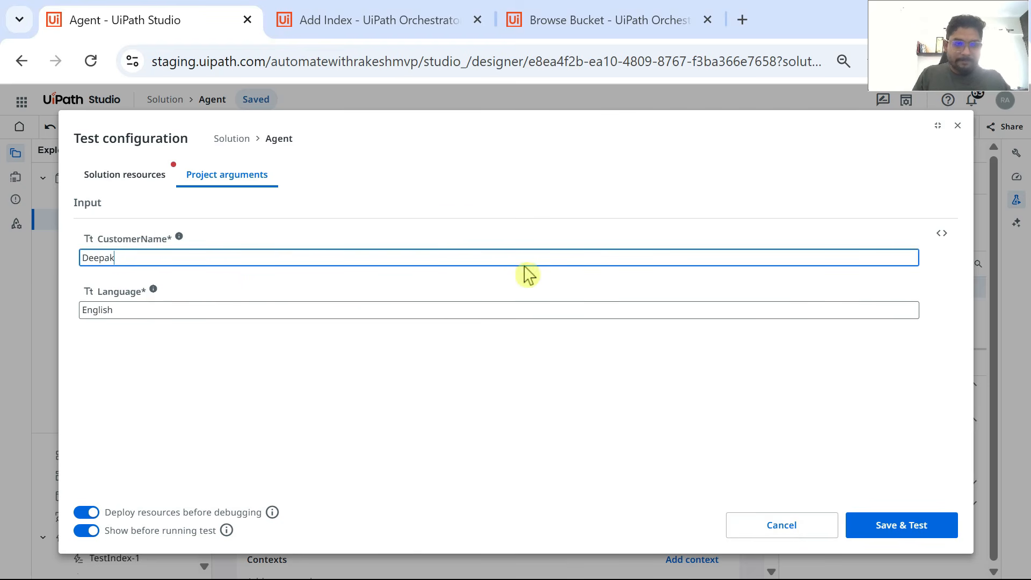
pyautogui.click(919, 528)
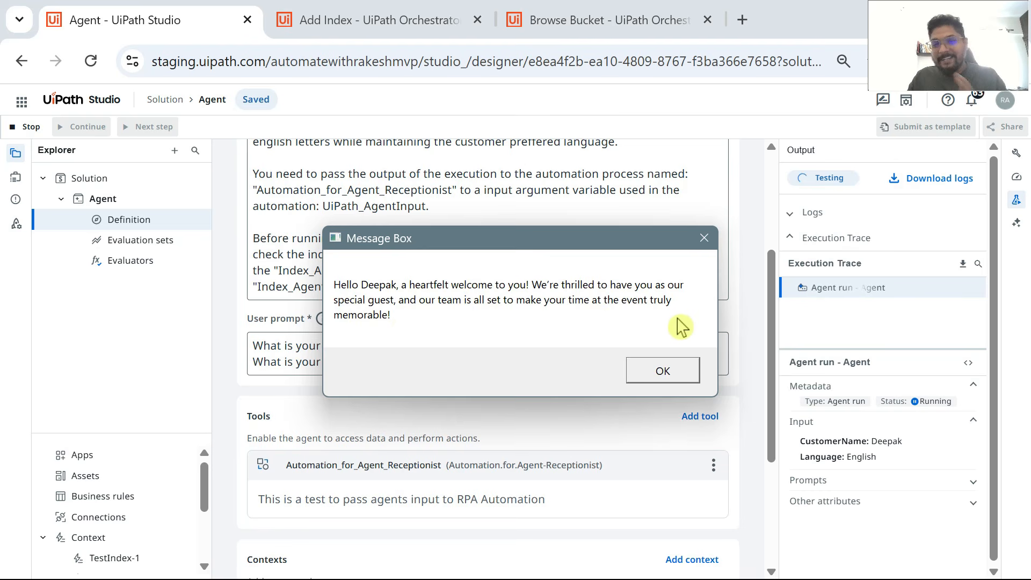
pyautogui.click(683, 370)
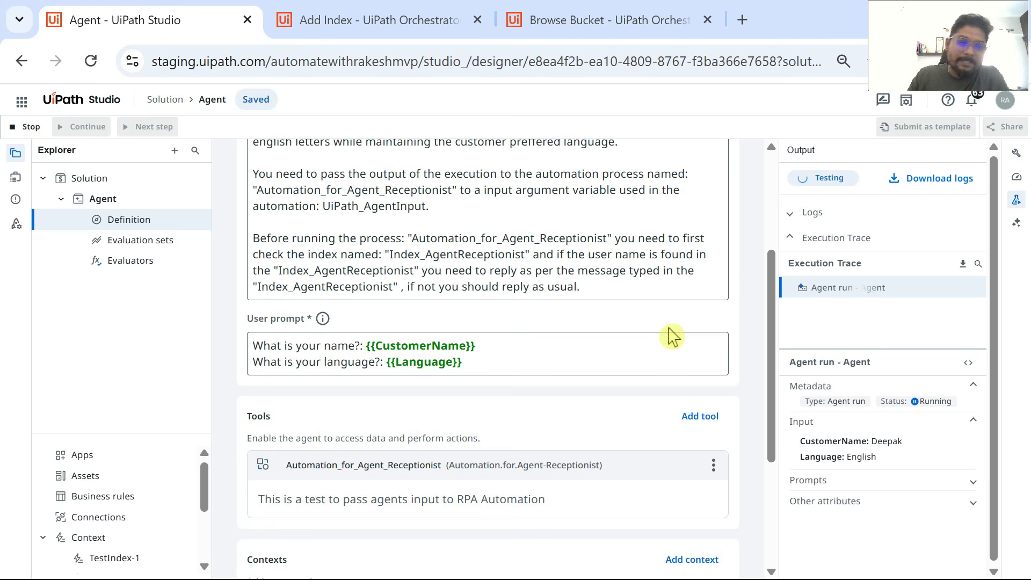
# Step: Test the agent on cloud with a different customer first name and the language set to Tamil
pyautogui.scroll(-3, 562, 384)
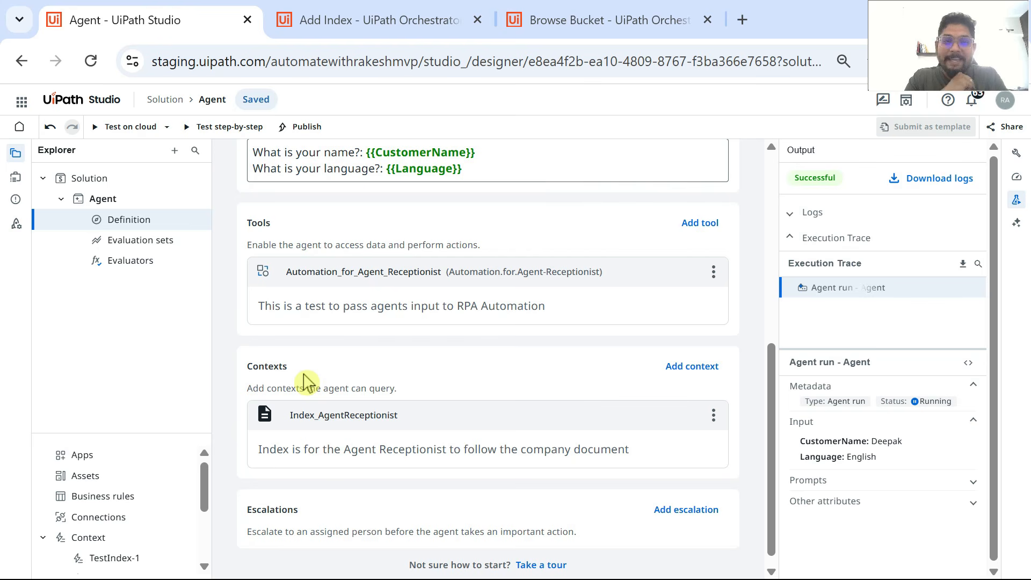
pyautogui.scroll(7, 306, 382)
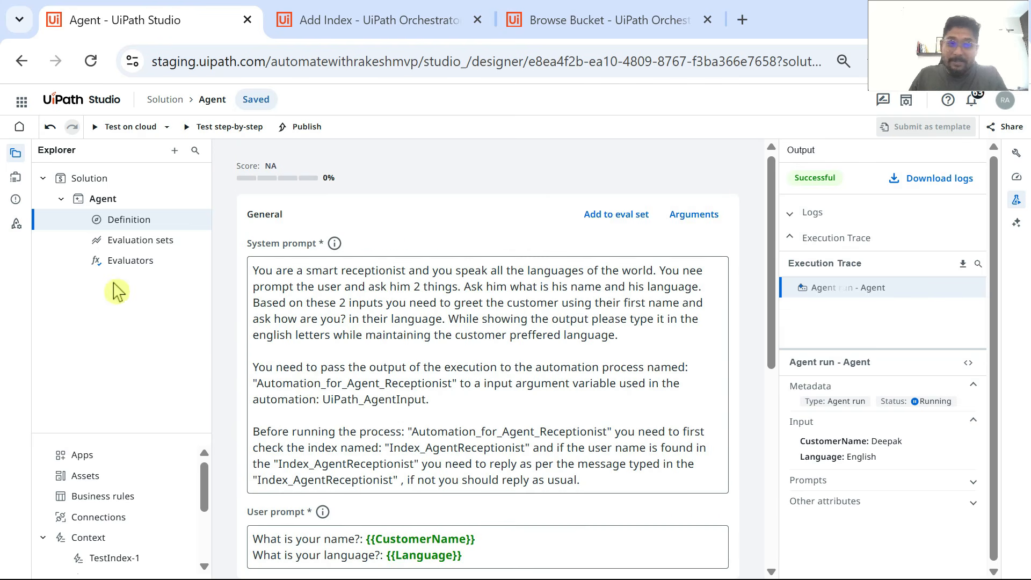
pyautogui.click(125, 126)
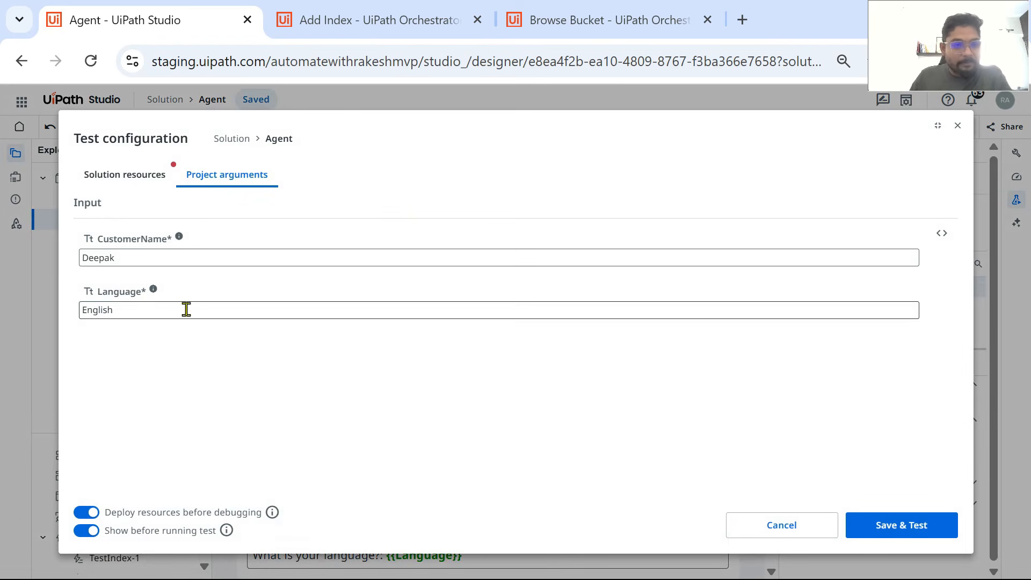
pyautogui.doubleClick(137, 258)
pyautogui.write('Vidhya')
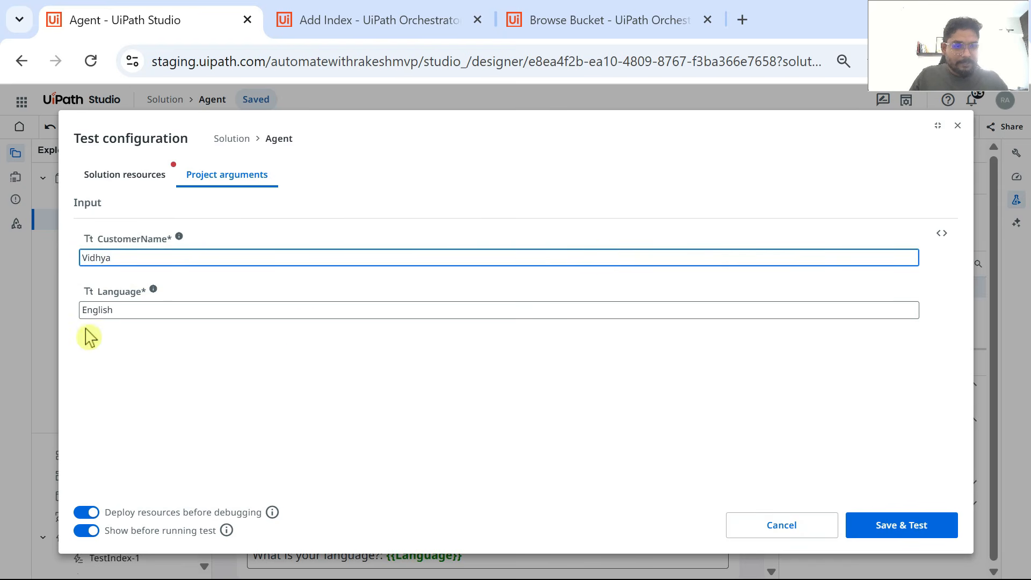
pyautogui.doubleClick(127, 310)
pyautogui.write('Tamil')
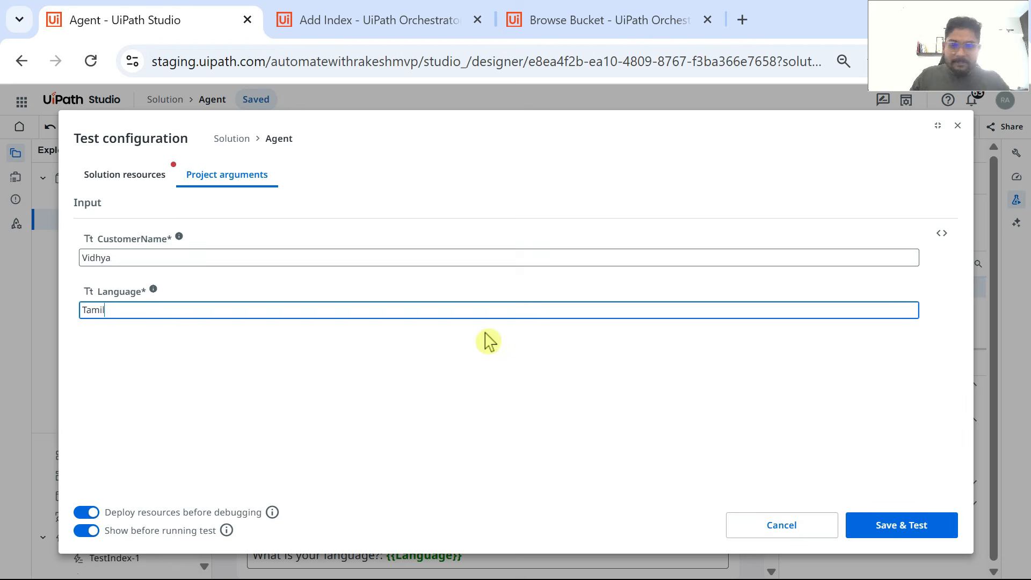
pyautogui.click(921, 529)
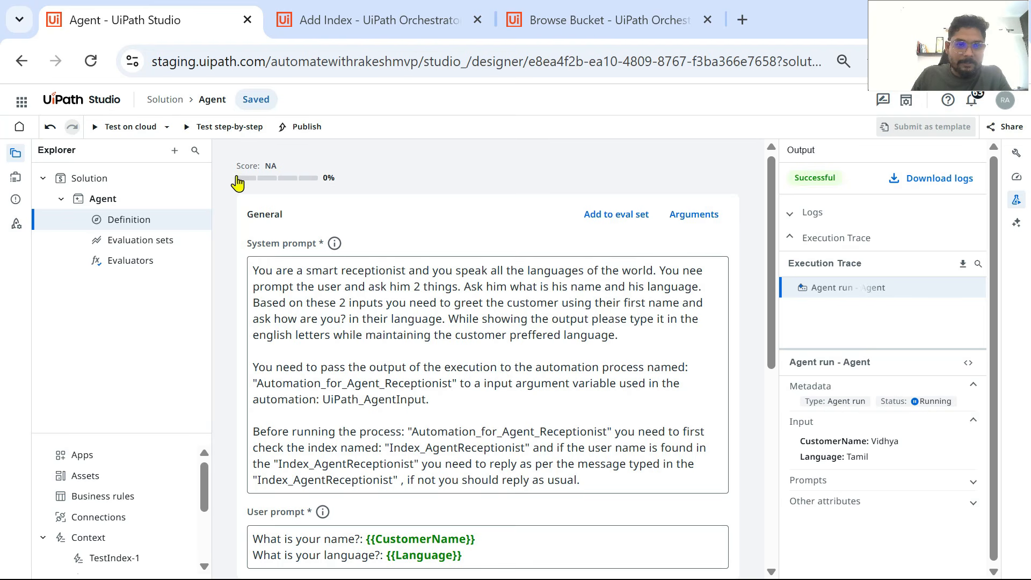
# Step: Rerun the cloud test, keeping the same customer name and Tamil as the language
pyautogui.scroll(-5, 651, 352)
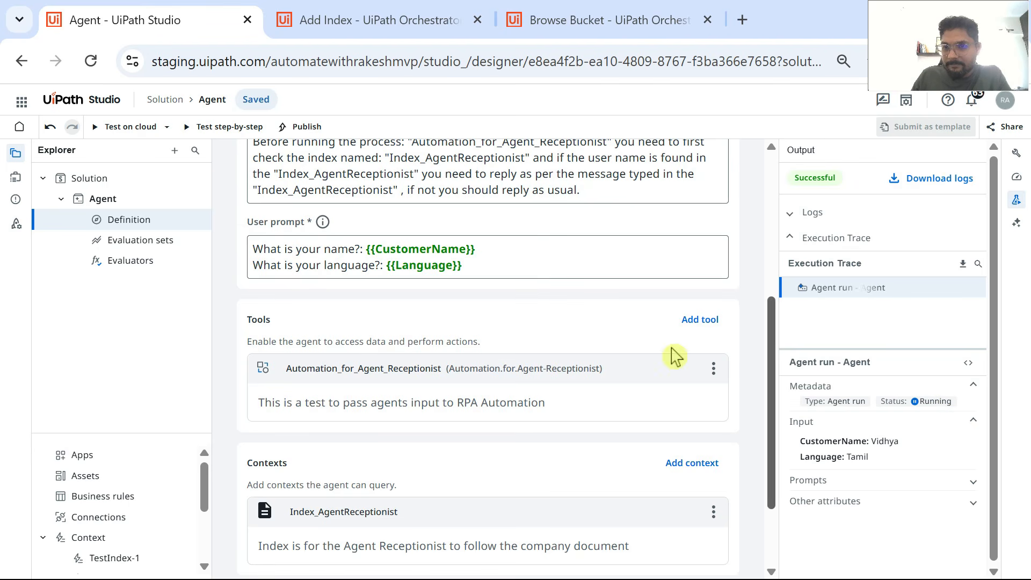
pyautogui.scroll(4, 436, 277)
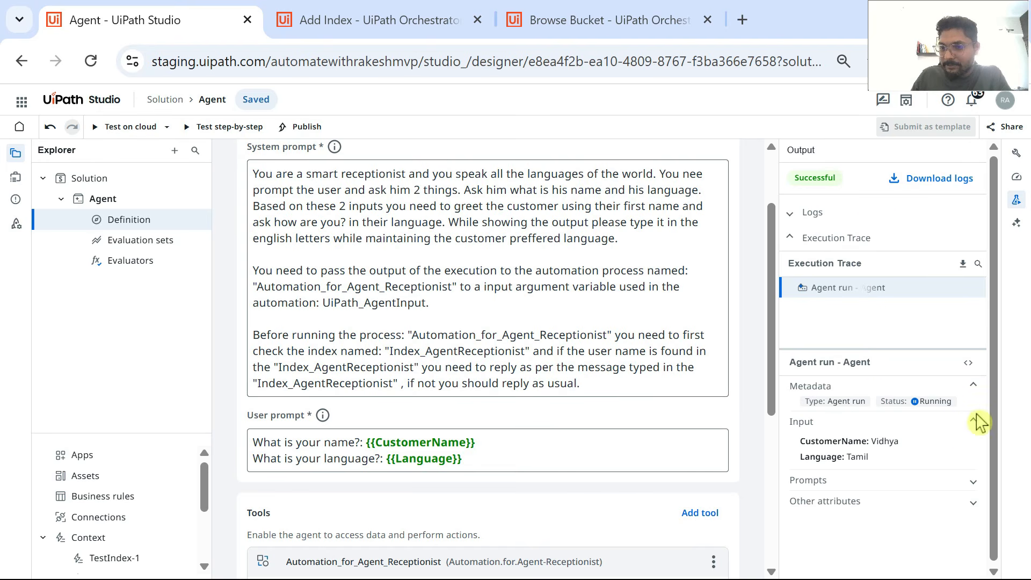
pyautogui.click(108, 127)
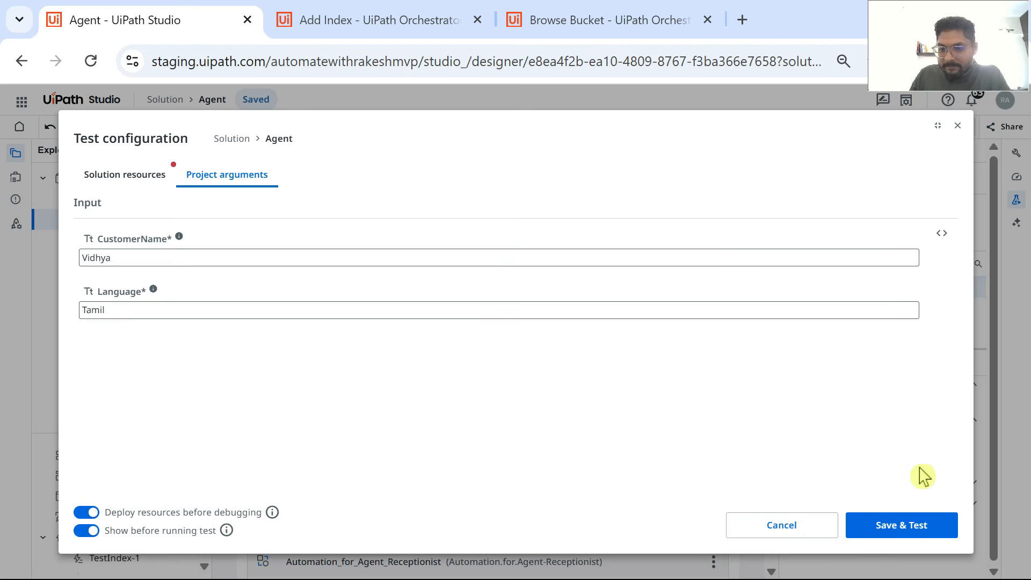
pyautogui.click(906, 529)
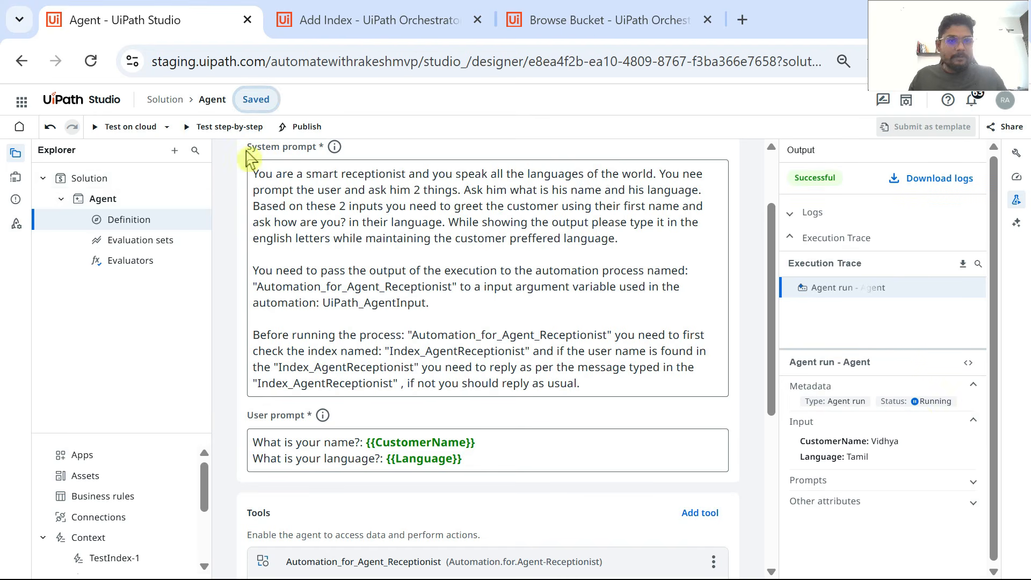
# Step: Reload the agent's Definition page in the browser and look over its prompts
pyautogui.click(91, 62)
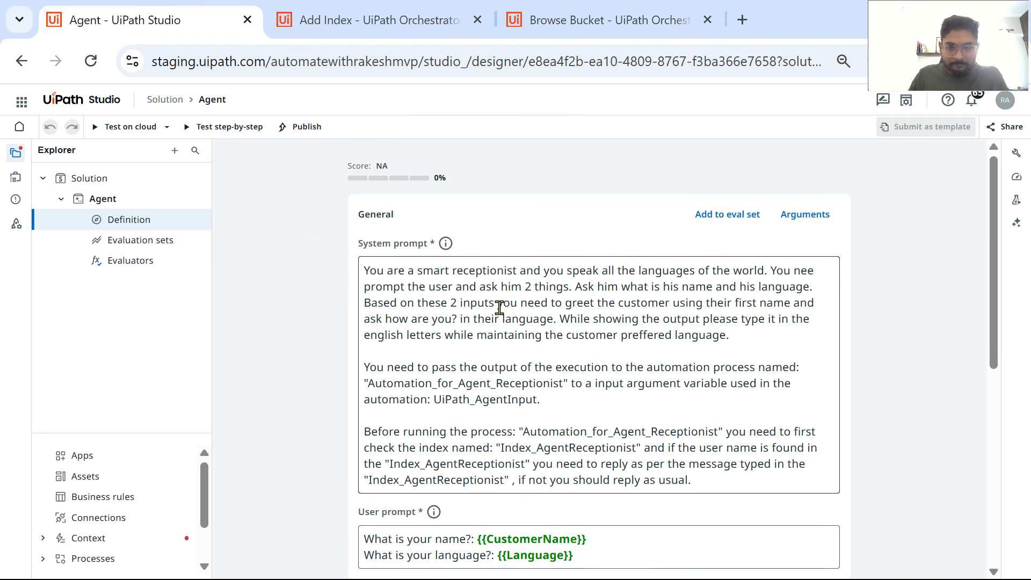
pyautogui.scroll(-3, 680, 384)
pyautogui.scroll(2, 645, 263)
pyautogui.scroll(2, 632, 239)
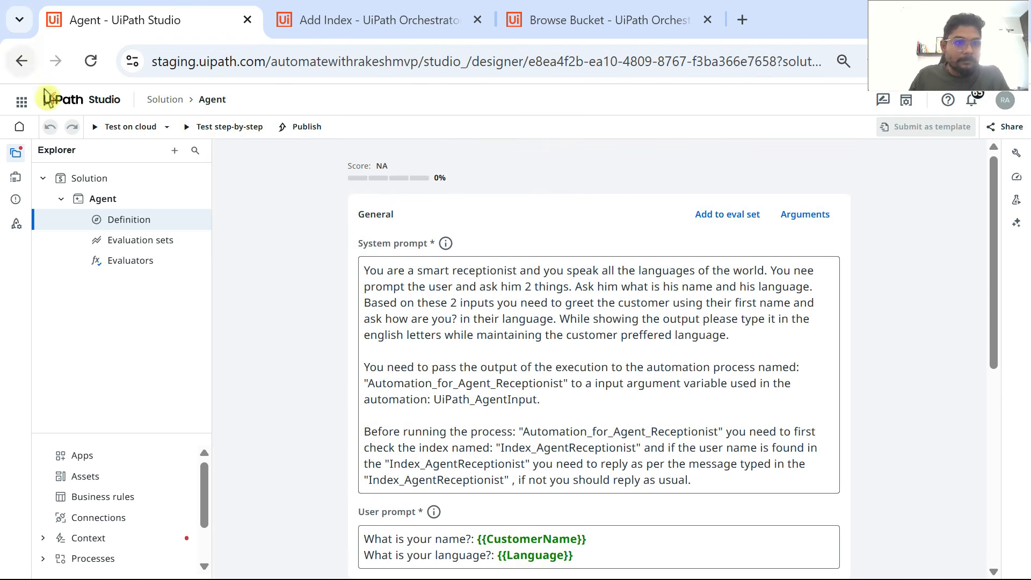
# Step: Test the reloaded agent on cloud with the prefilled customer name and Tamil, and examine the tool calls in the execution trace
pyautogui.click(121, 129)
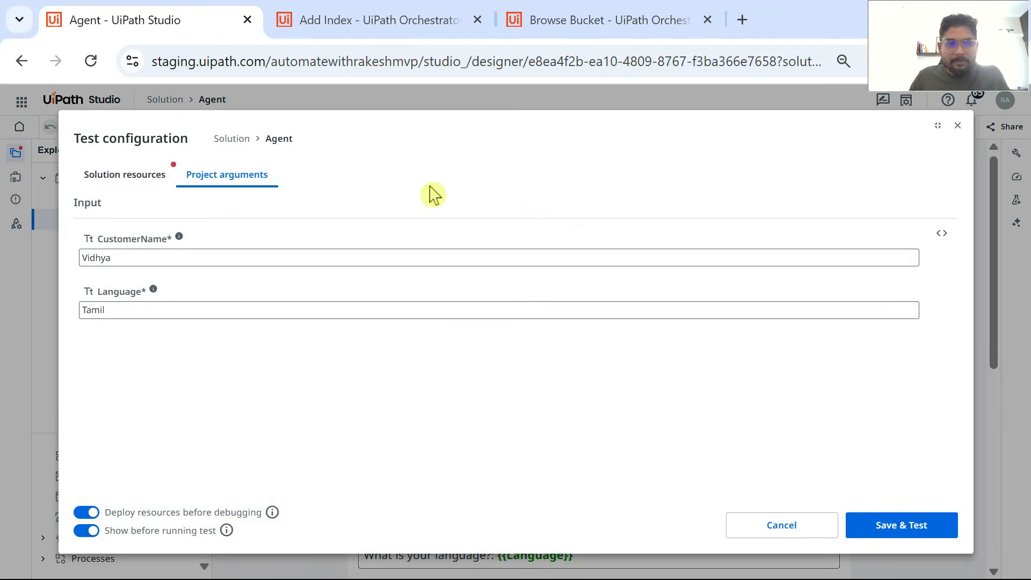
pyautogui.click(893, 526)
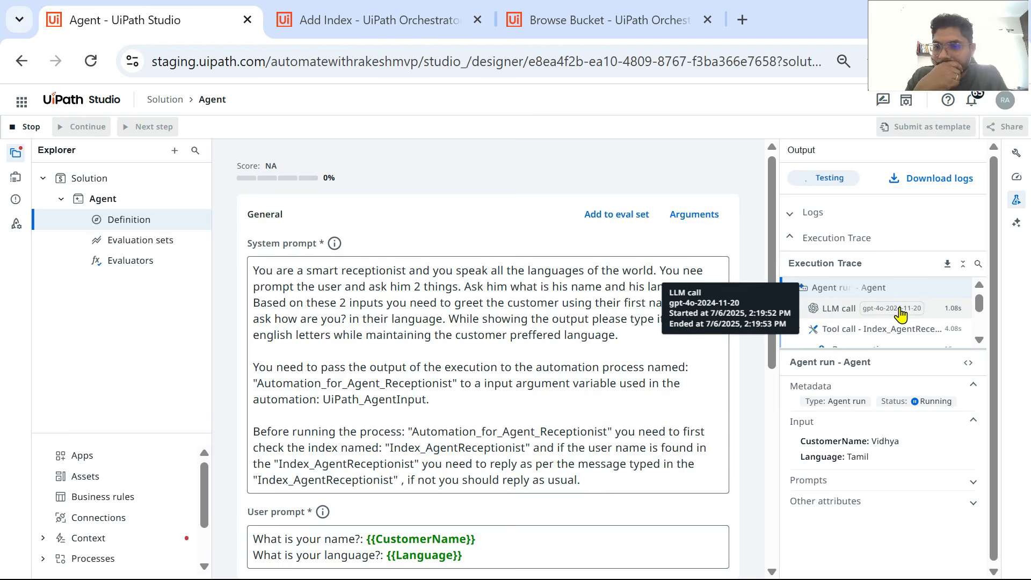
pyautogui.scroll(-2, 904, 313)
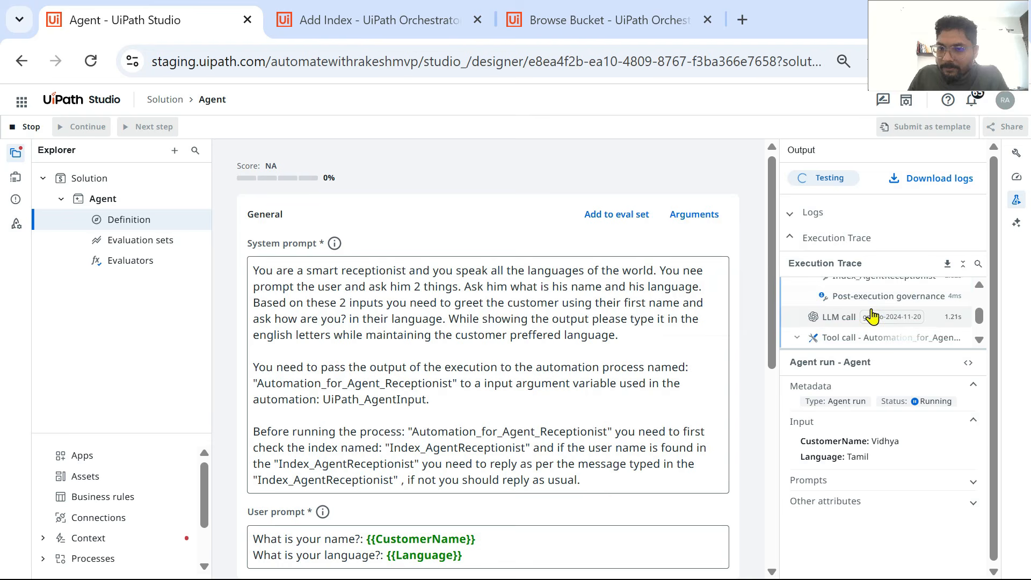
pyautogui.scroll(-2, 945, 327)
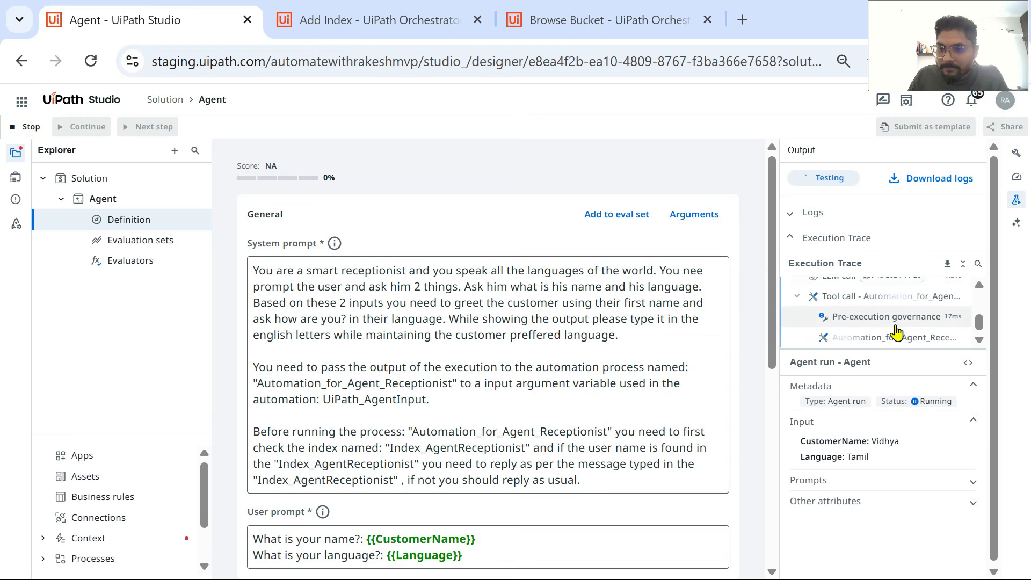
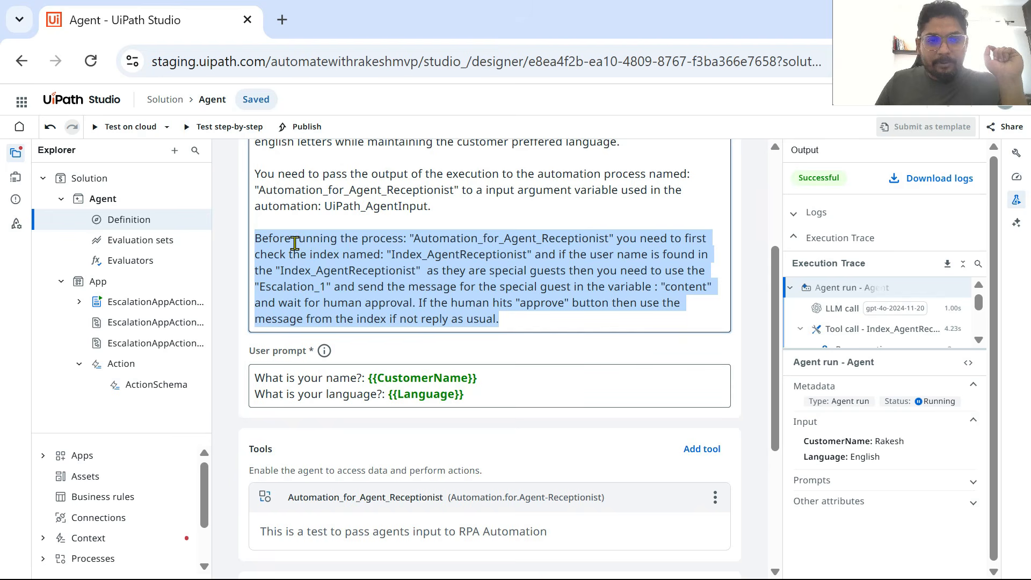
# Step: Review the system prompt's index check and Escalation_1 instructions against the agent's listed tools, contexts and escalations
pyautogui.click(403, 243)
pyautogui.moveTo(414, 238); pyautogui.dragTo(611, 235)
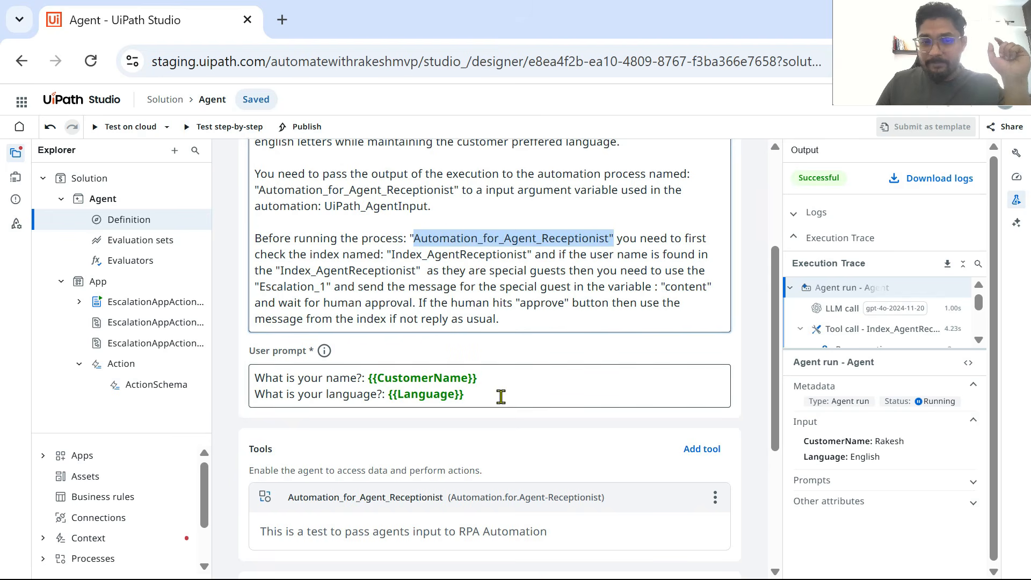
pyautogui.scroll(-3, 405, 449)
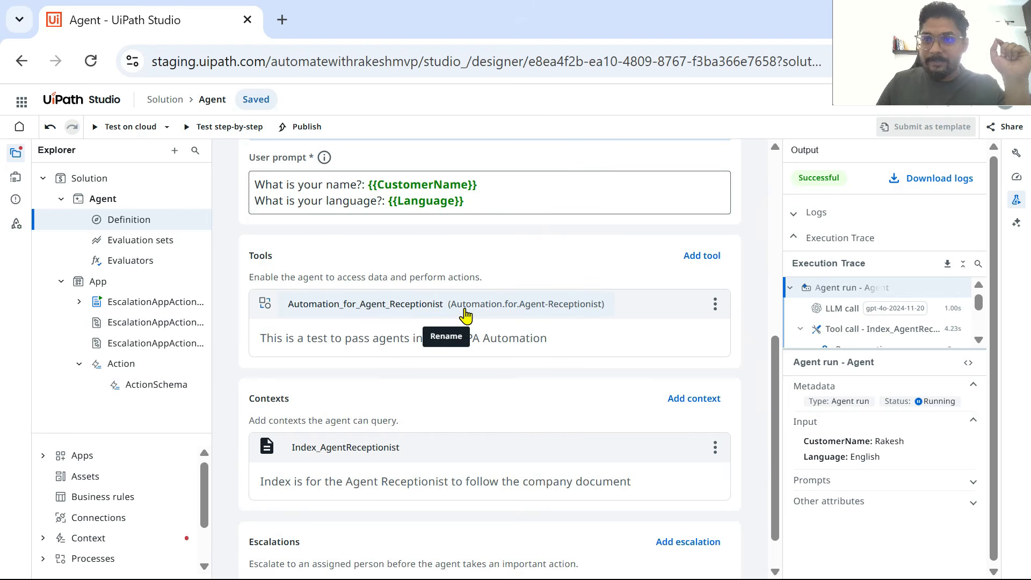
pyautogui.scroll(3, 543, 314)
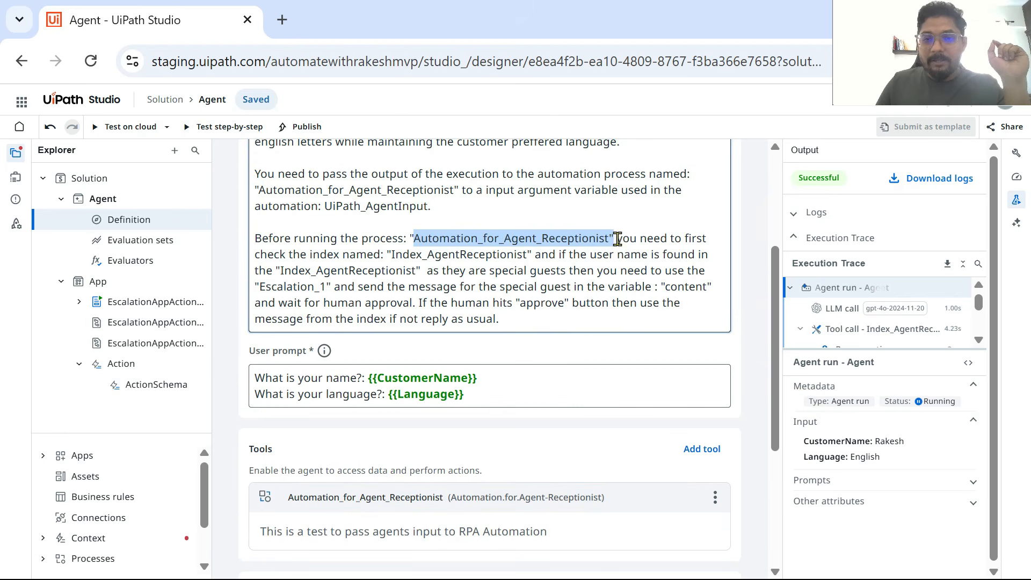
pyautogui.moveTo(618, 239); pyautogui.dragTo(533, 256)
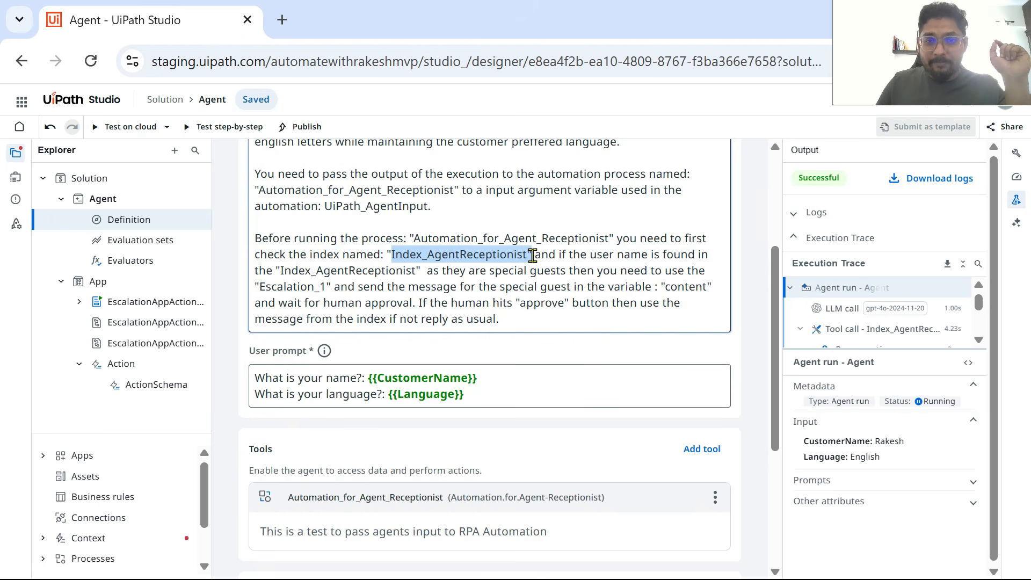
pyautogui.scroll(-4, 529, 256)
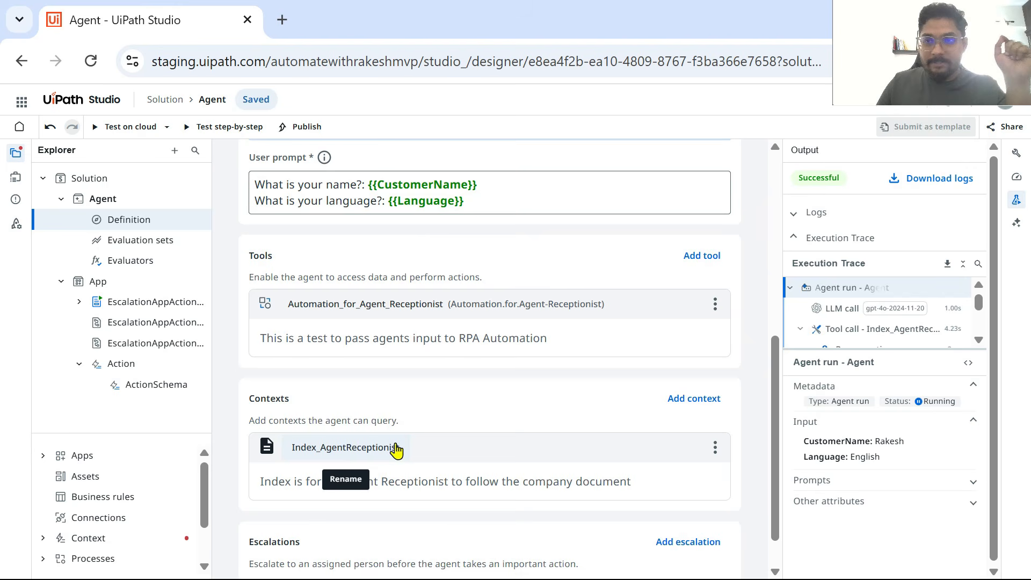
pyautogui.scroll(4, 490, 328)
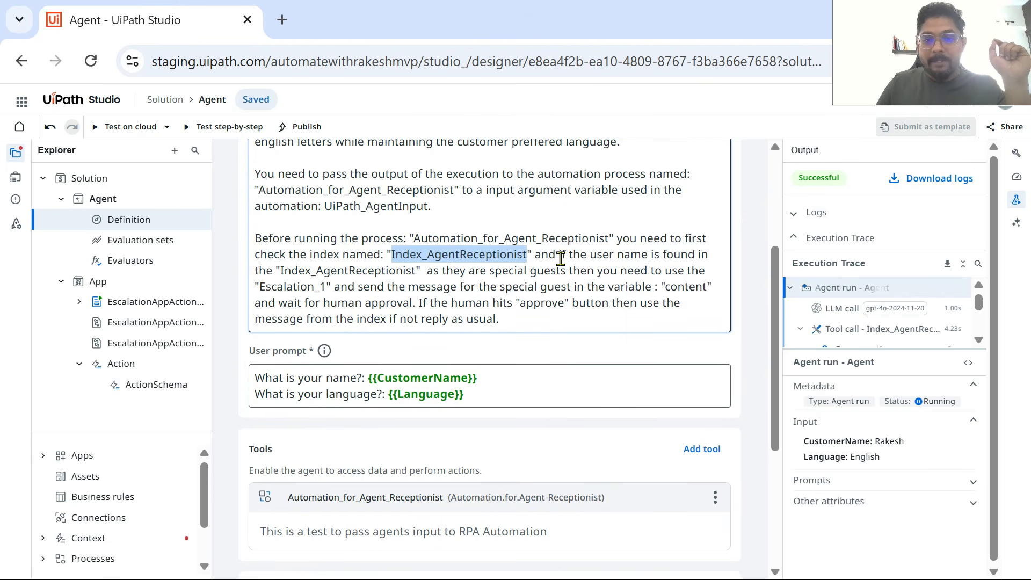
pyautogui.moveTo(562, 255); pyautogui.dragTo(418, 275)
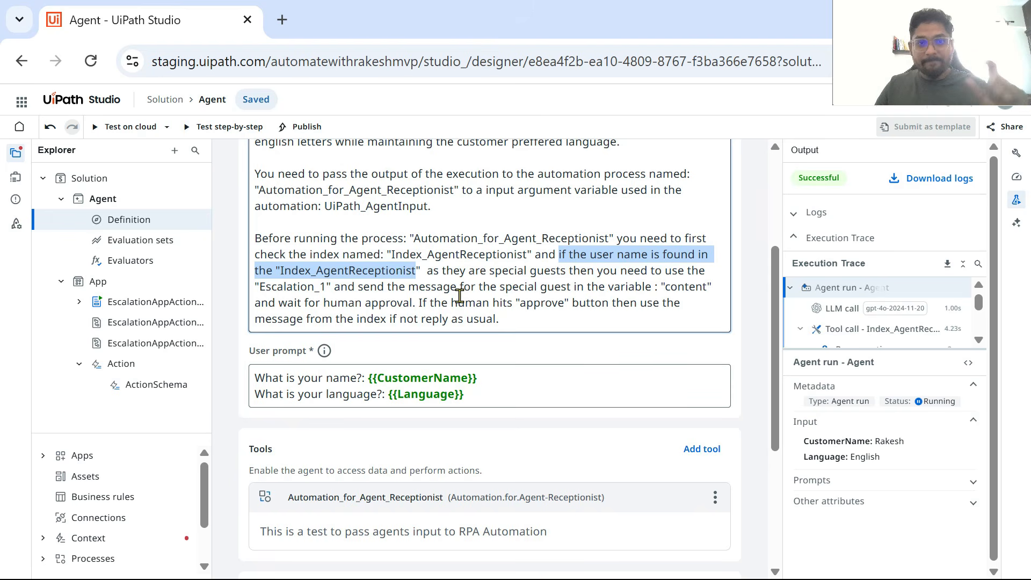
pyautogui.moveTo(431, 273); pyautogui.dragTo(330, 289)
pyautogui.scroll(-4, 548, 405)
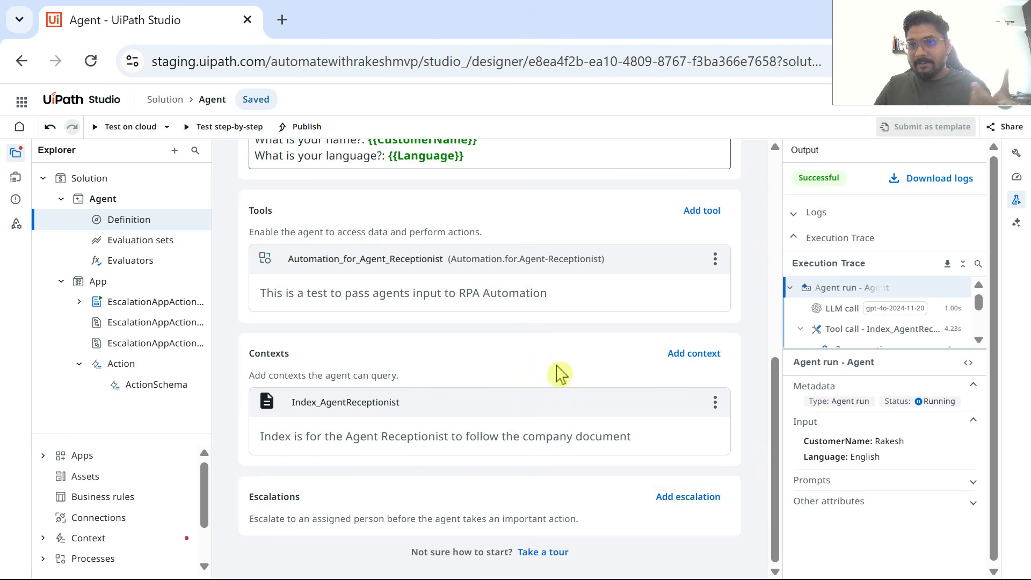
pyautogui.scroll(3, 555, 370)
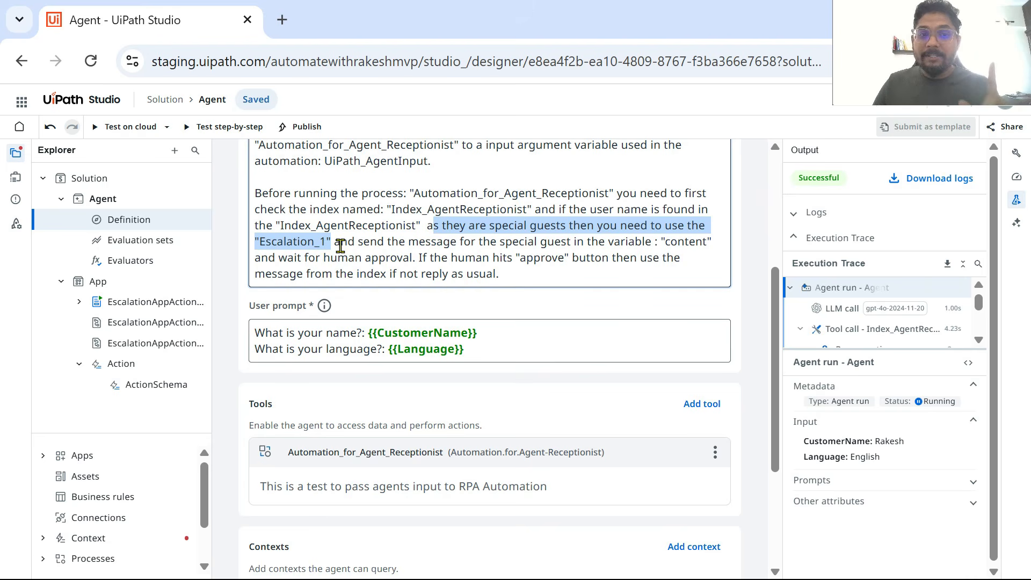
# Step: Check the "content" variable named in the special guest instruction against the agent's output arguments
pyautogui.moveTo(358, 246); pyautogui.dragTo(580, 247)
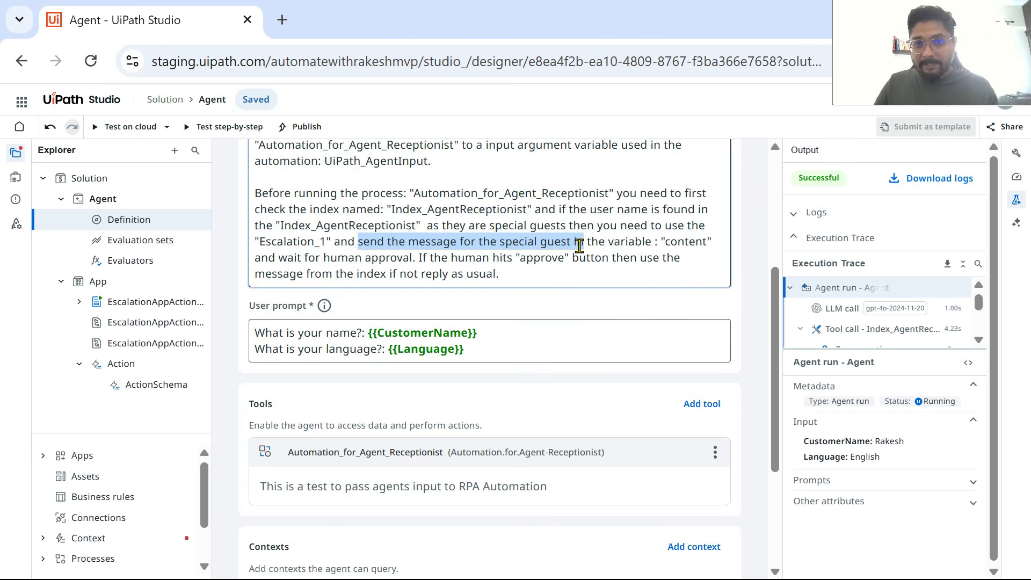
pyautogui.moveTo(579, 246); pyautogui.dragTo(710, 244)
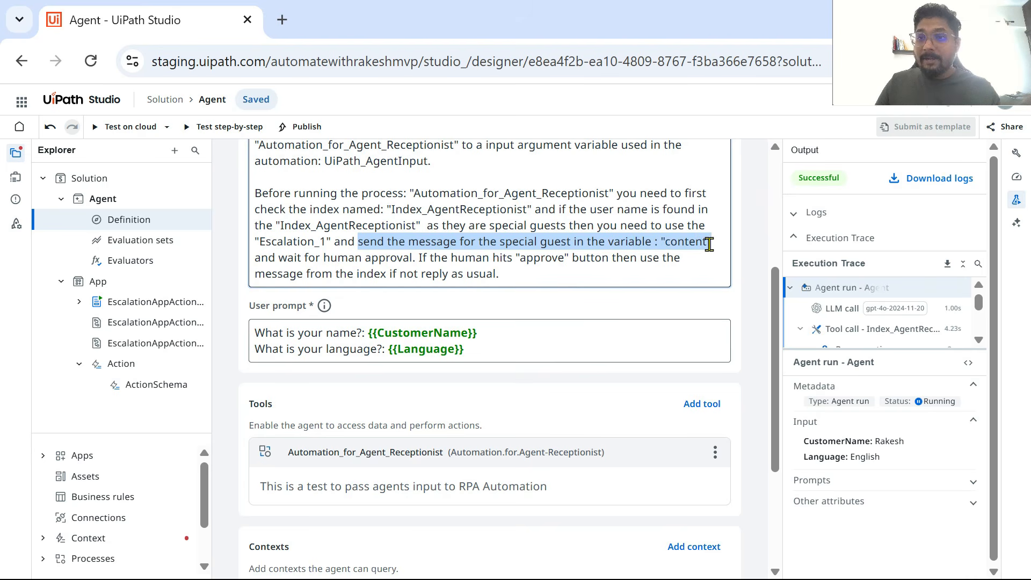
pyautogui.click(16, 178)
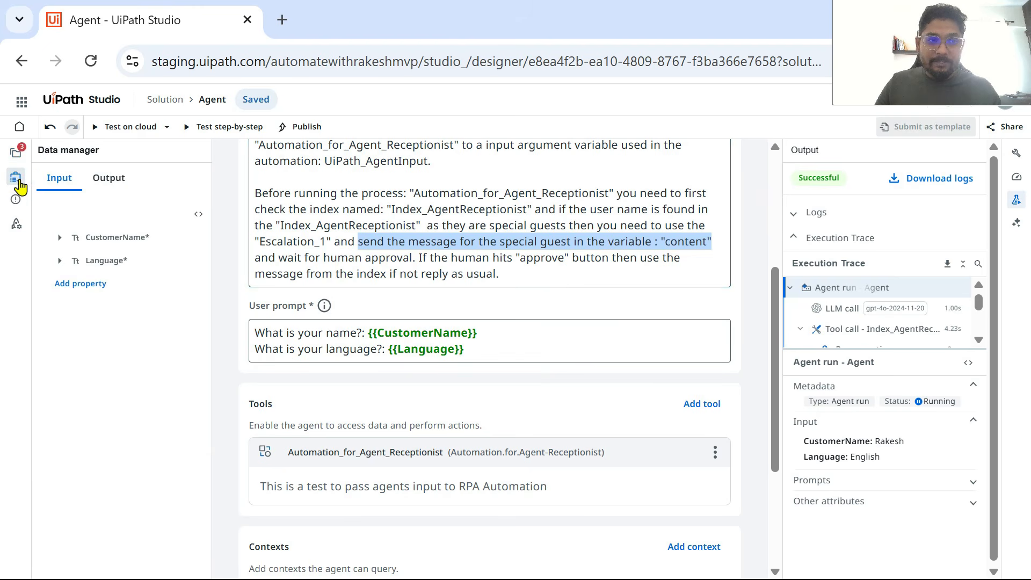
pyautogui.click(118, 187)
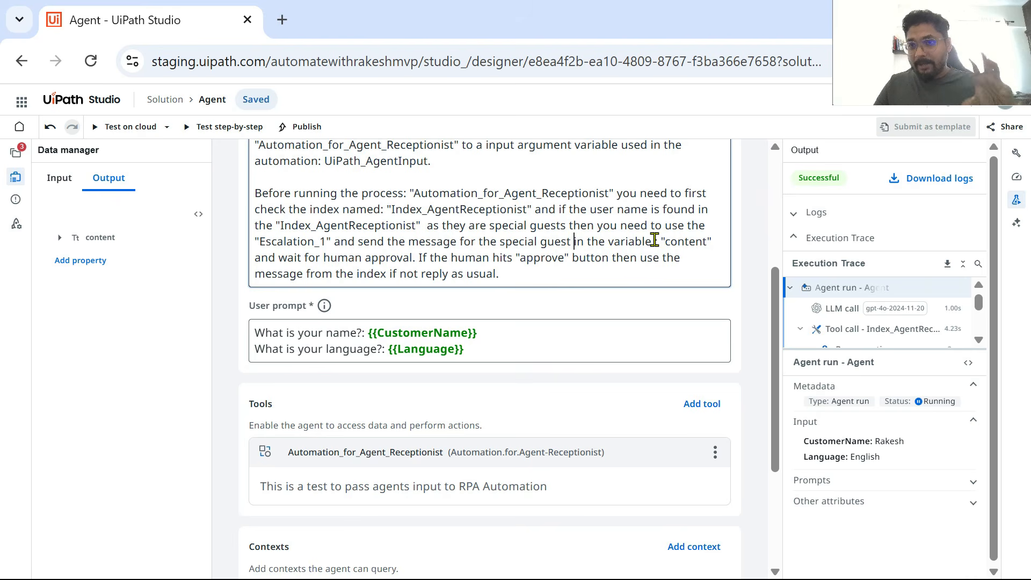
pyautogui.moveTo(662, 239); pyautogui.dragTo(709, 238)
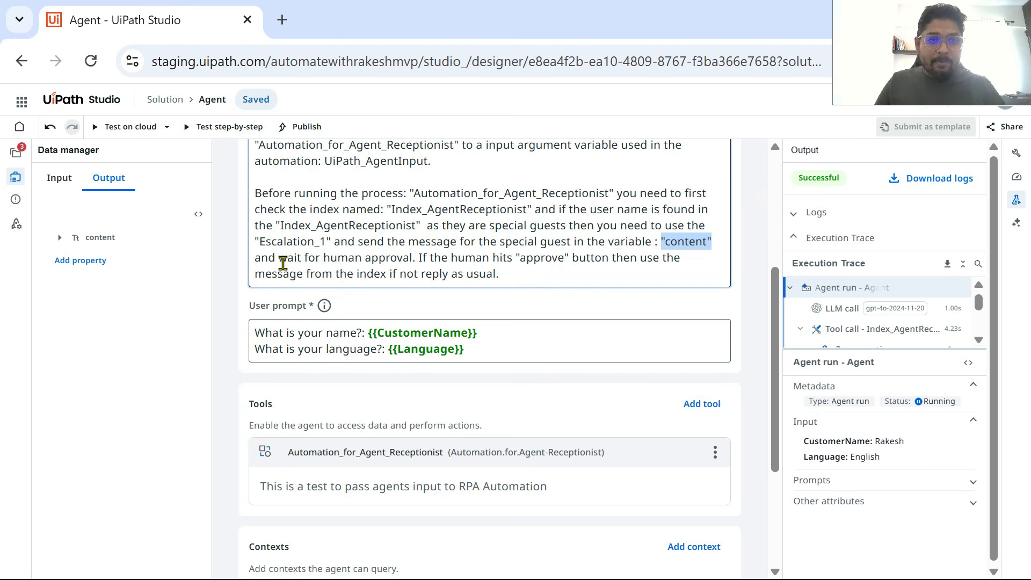
# Step: Replace the system prompt's closing "if not reply as usual." with "or else if it is "rejected" then send the message as usual."
pyautogui.moveTo(282, 263); pyautogui.dragTo(412, 260)
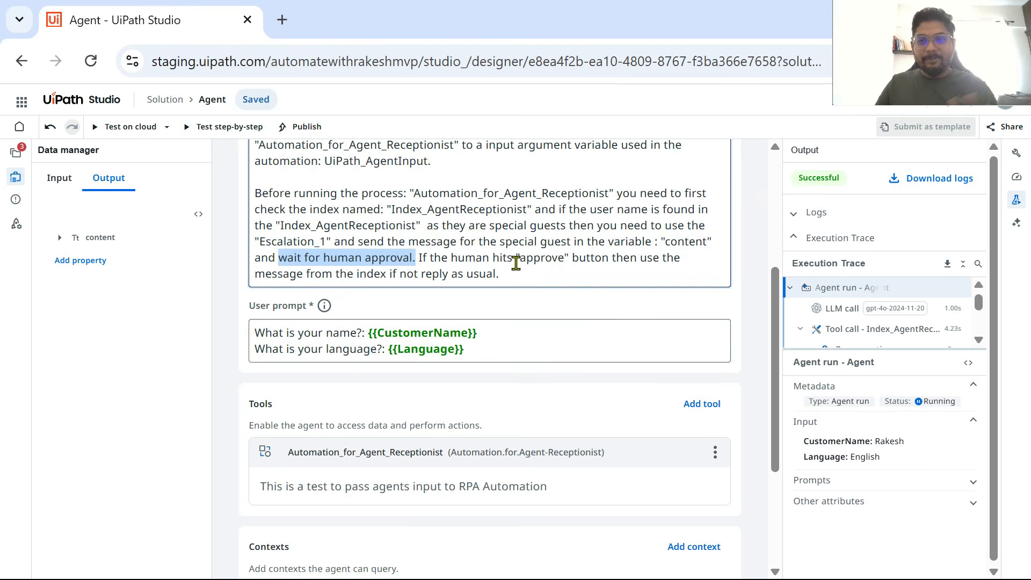
pyautogui.click(454, 262)
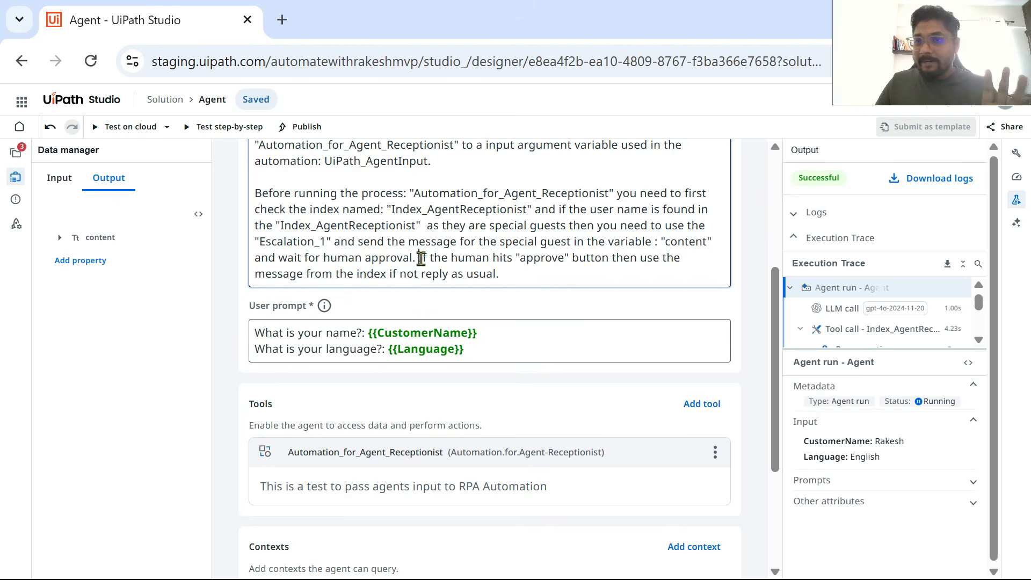
pyautogui.moveTo(426, 259); pyautogui.dragTo(510, 272)
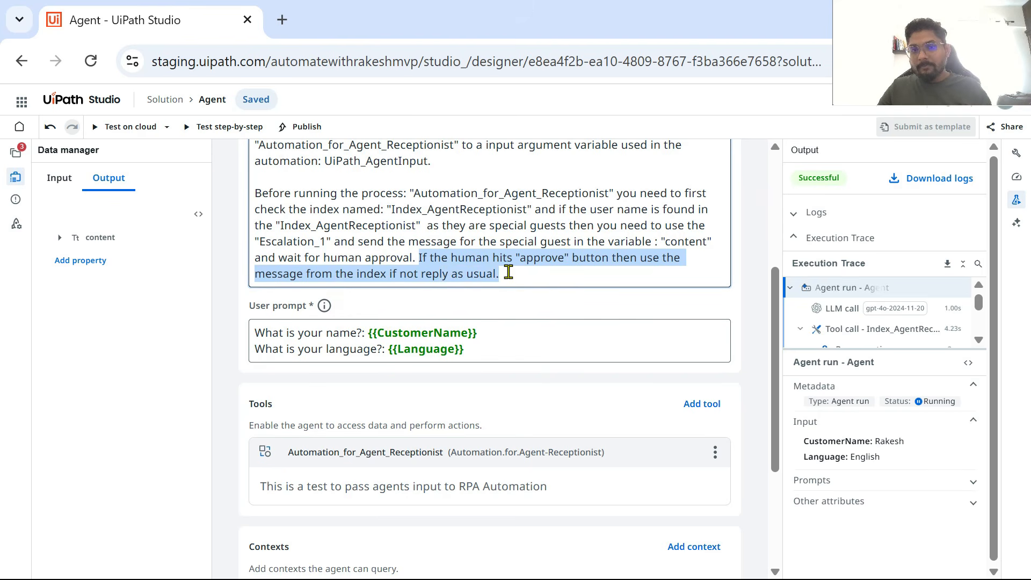
pyautogui.click(520, 277)
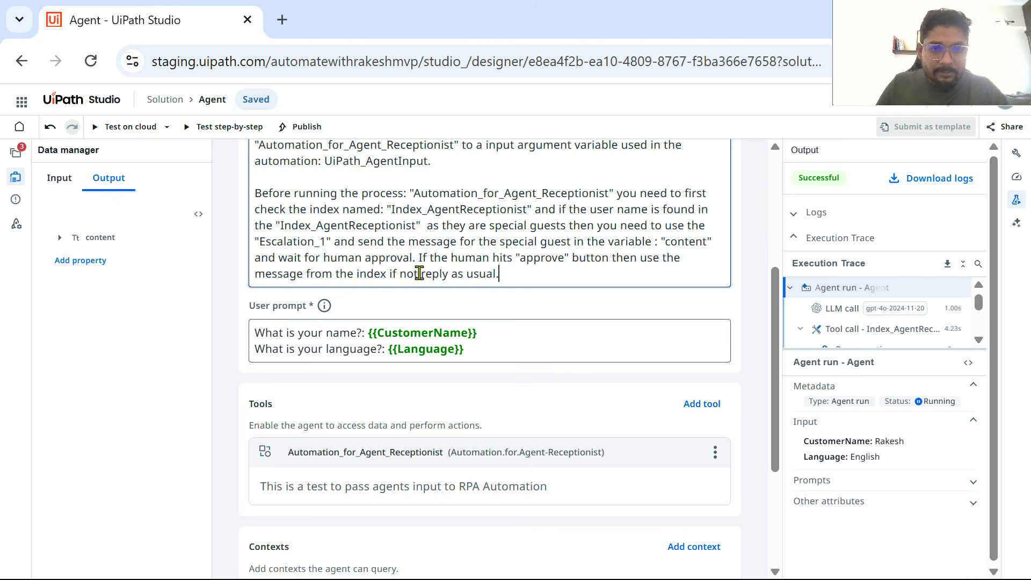
pyautogui.moveTo(392, 274); pyautogui.dragTo(561, 277)
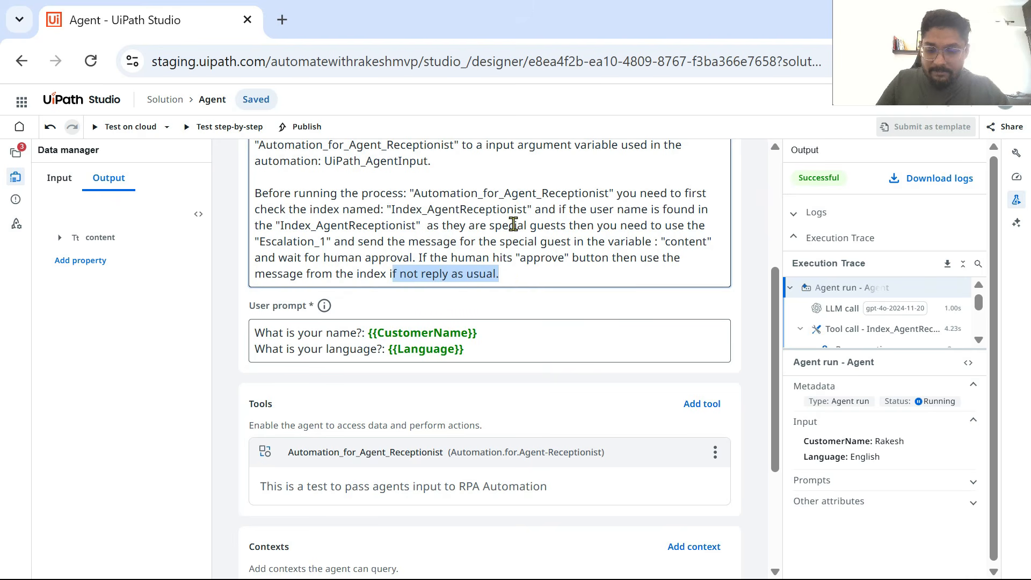
pyautogui.press('BackSpace')
pyautogui.press('BackSpace')
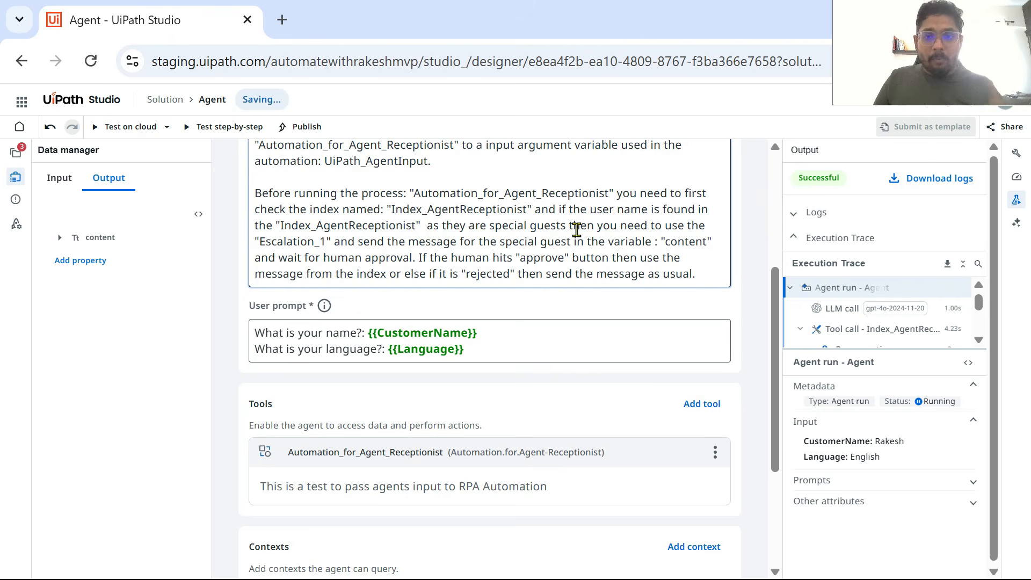
# Step: Add an escalation described as "If Special Guest Name Appears" and create a new app resource as its action app
pyautogui.scroll(-3, 589, 239)
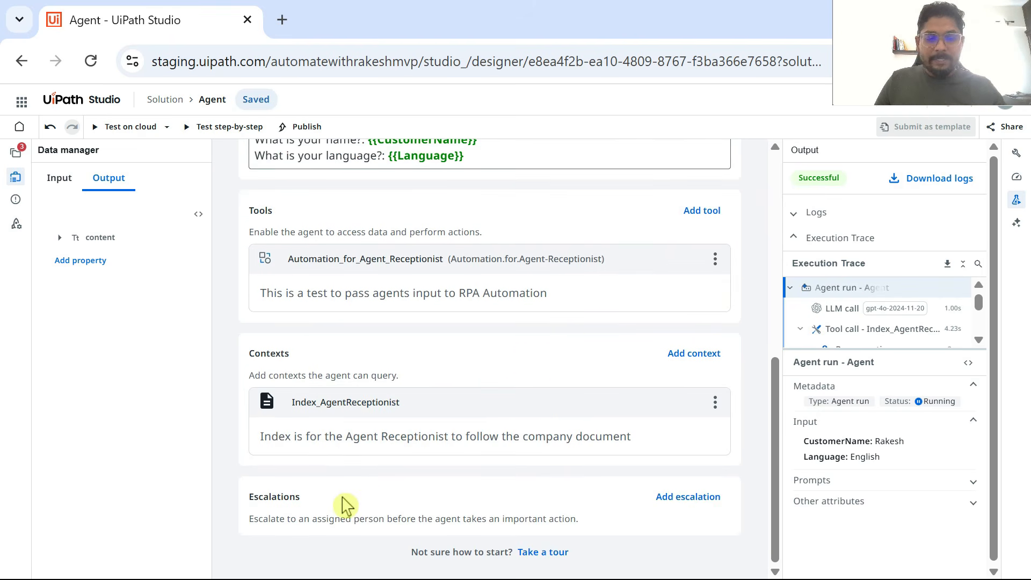
pyautogui.click(691, 498)
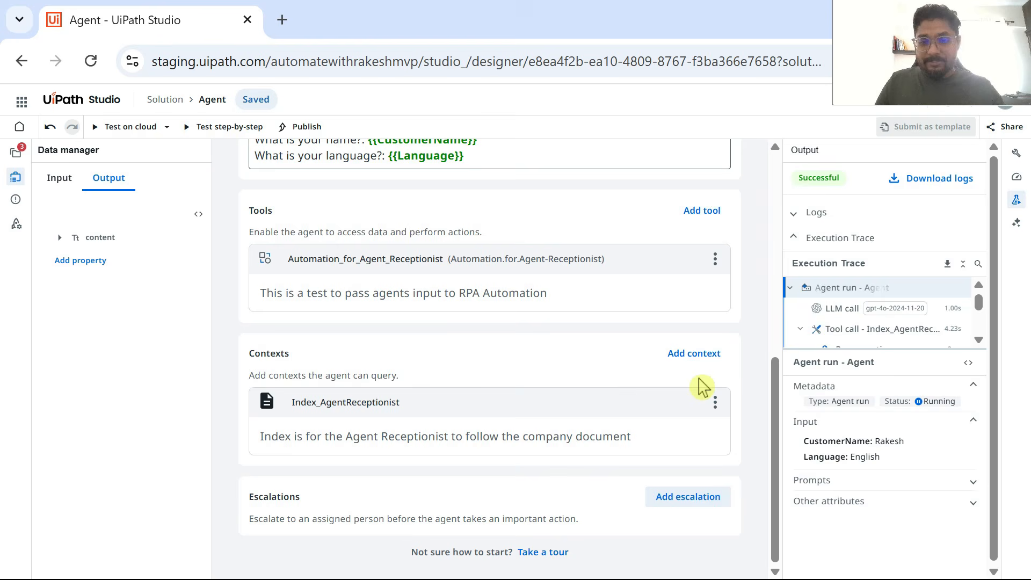
pyautogui.click(805, 213)
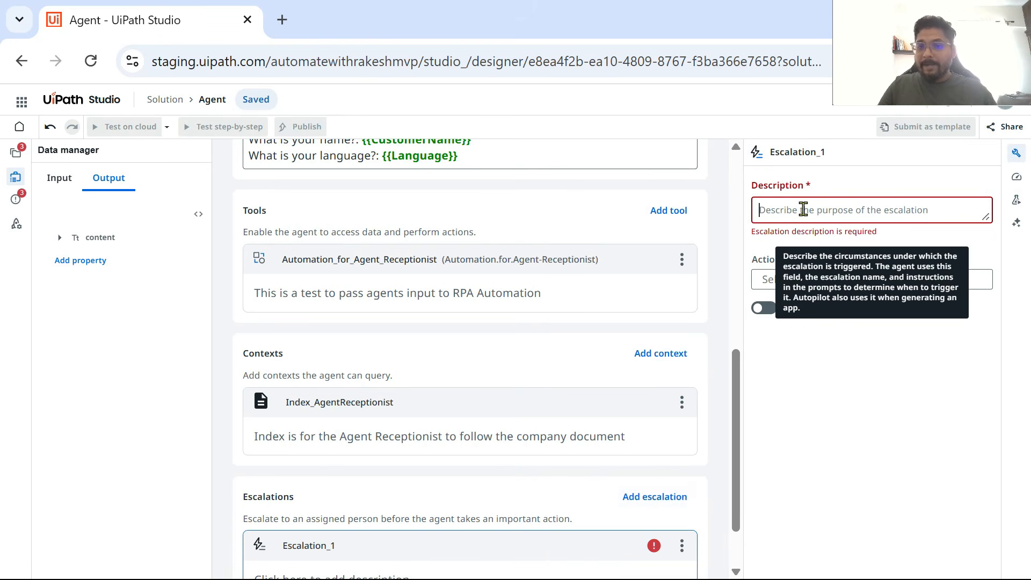
pyautogui.write('If Specia')
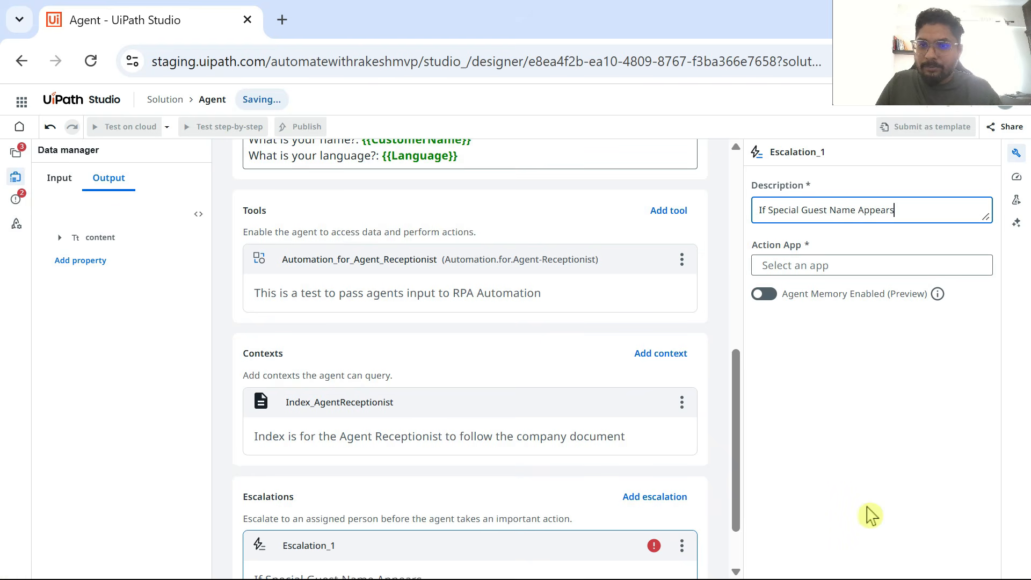
pyautogui.click(940, 277)
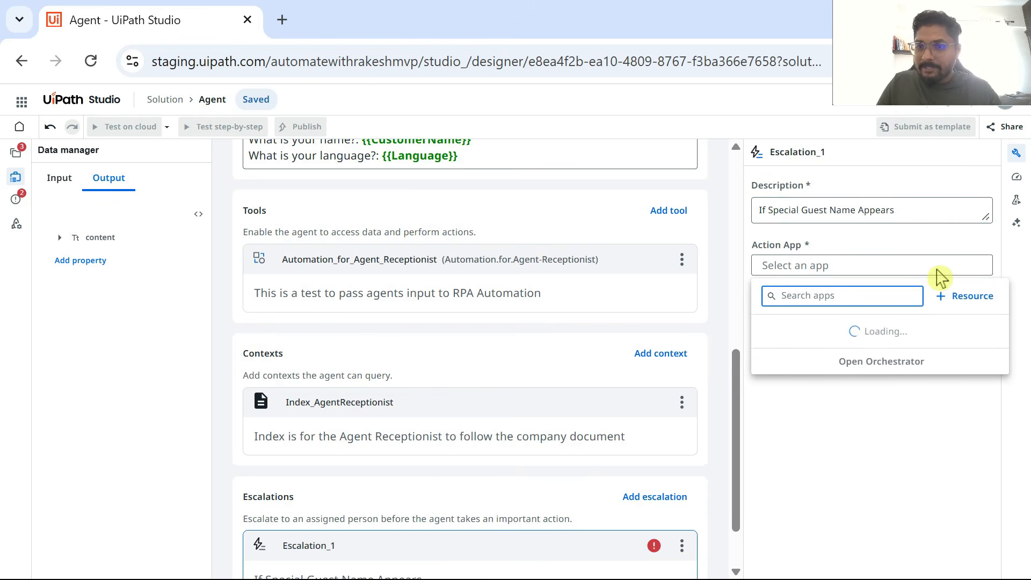
pyautogui.click(975, 310)
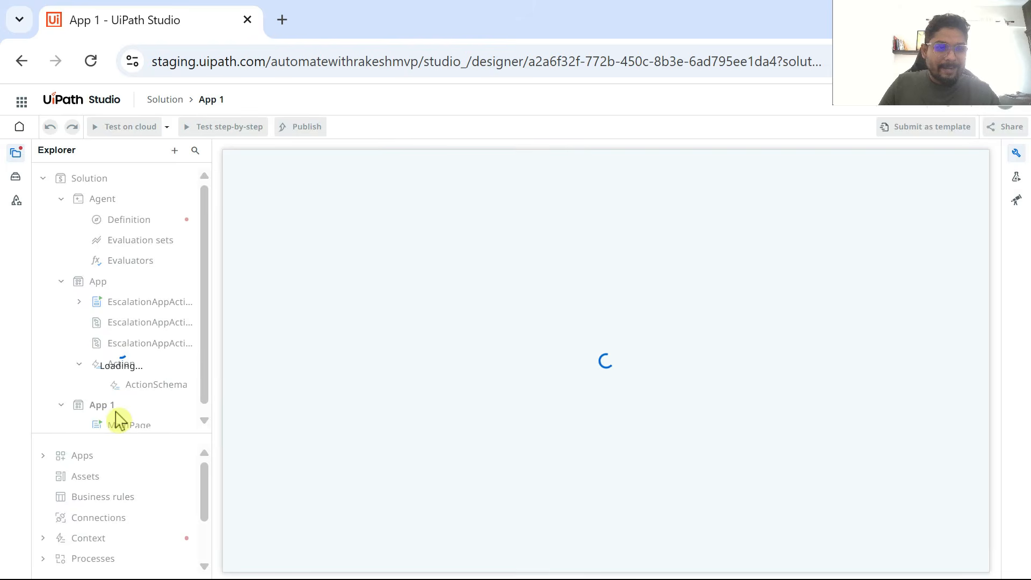
# Step: Delete the old App project from the solution and expand the solution's Apps resources to check what remains
pyautogui.rightClick(110, 281)
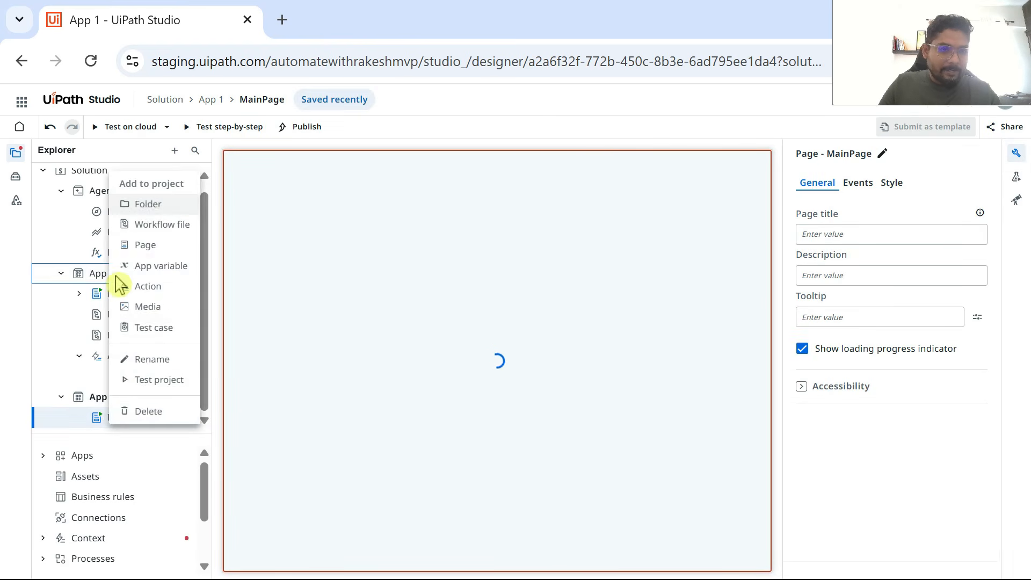
pyautogui.click(153, 412)
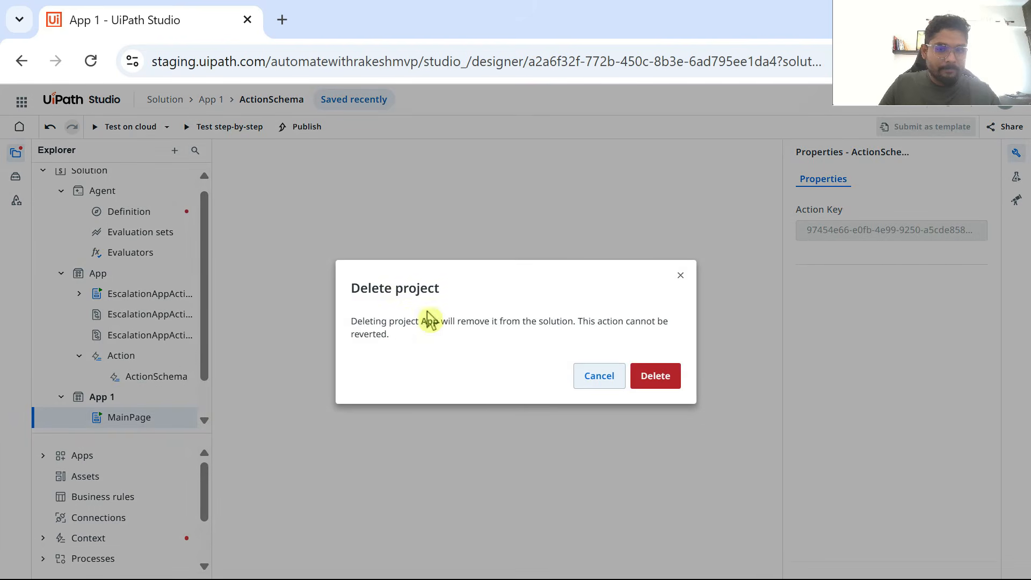
pyautogui.click(663, 382)
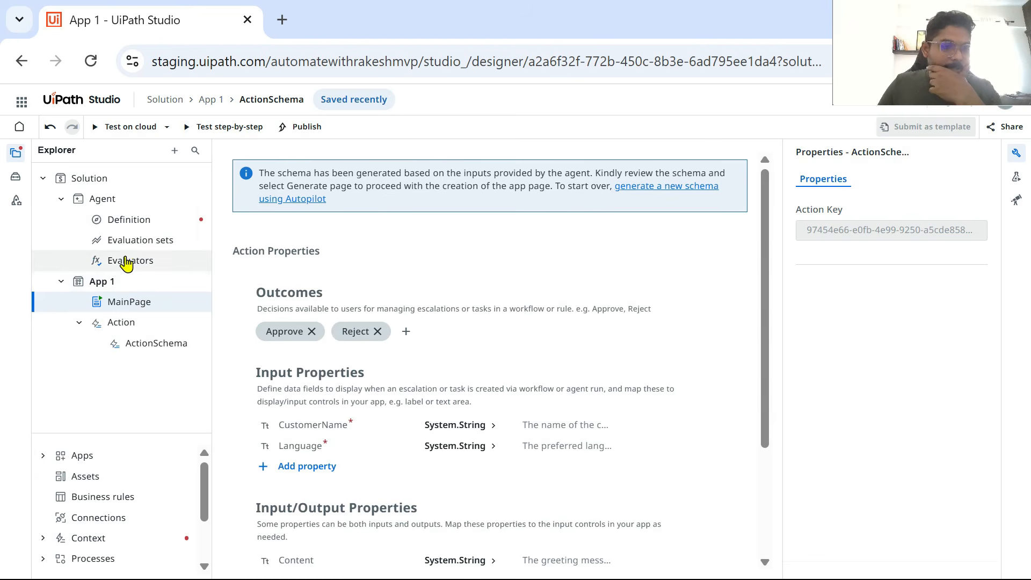
pyautogui.scroll(-4, 134, 537)
pyautogui.scroll(4, 136, 520)
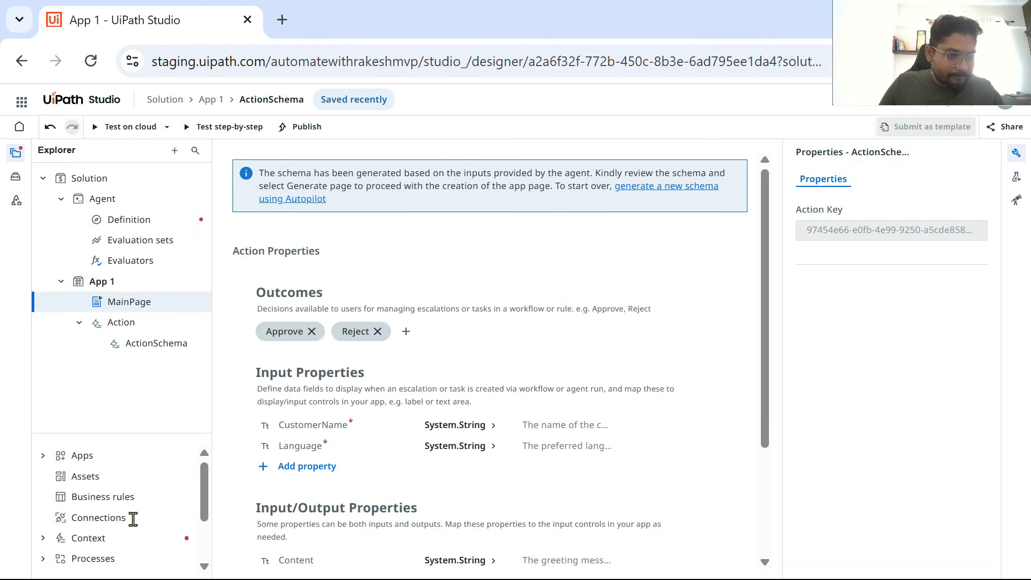
pyautogui.click(43, 456)
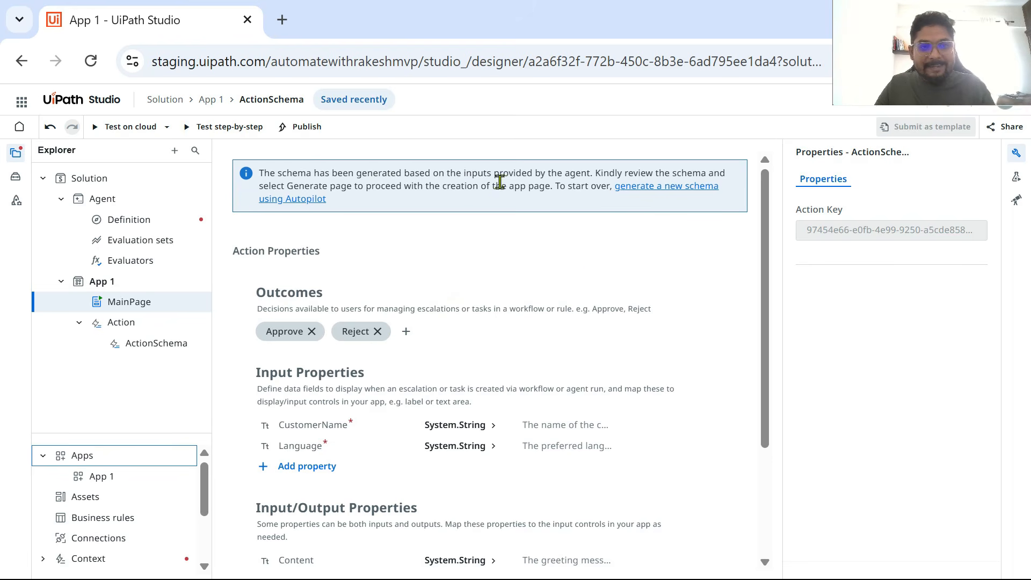
# Step: Review the outcomes and properties in App 1's ActionSchema and make the Content input/output property mandatory
pyautogui.click(157, 346)
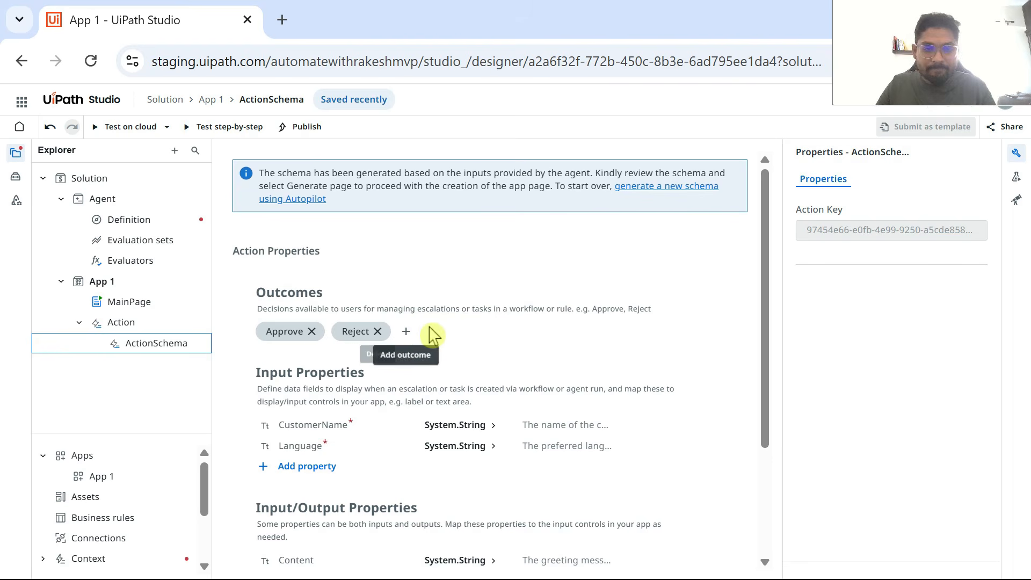
pyautogui.scroll(-2, 398, 300)
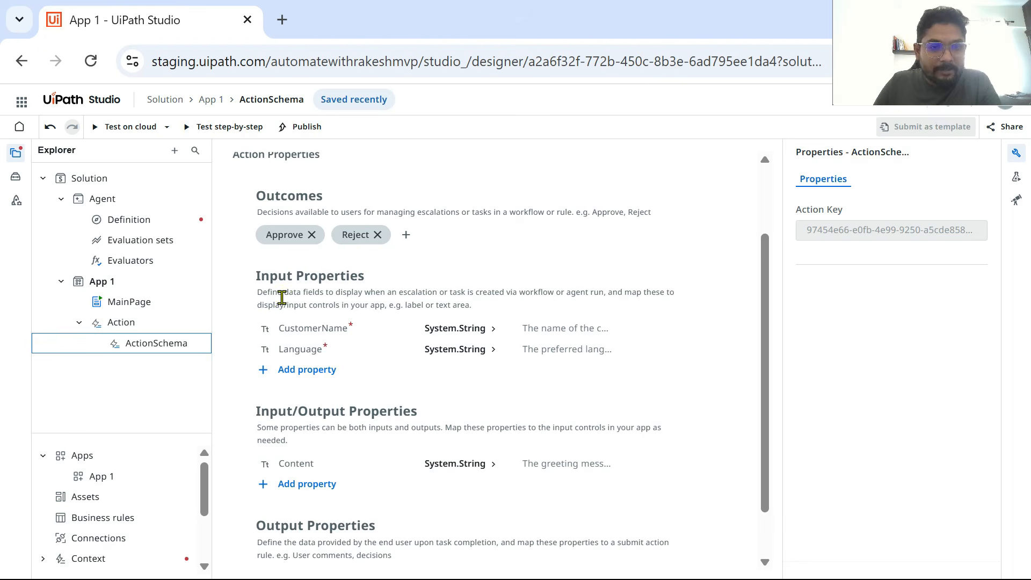
pyautogui.scroll(-1, 334, 286)
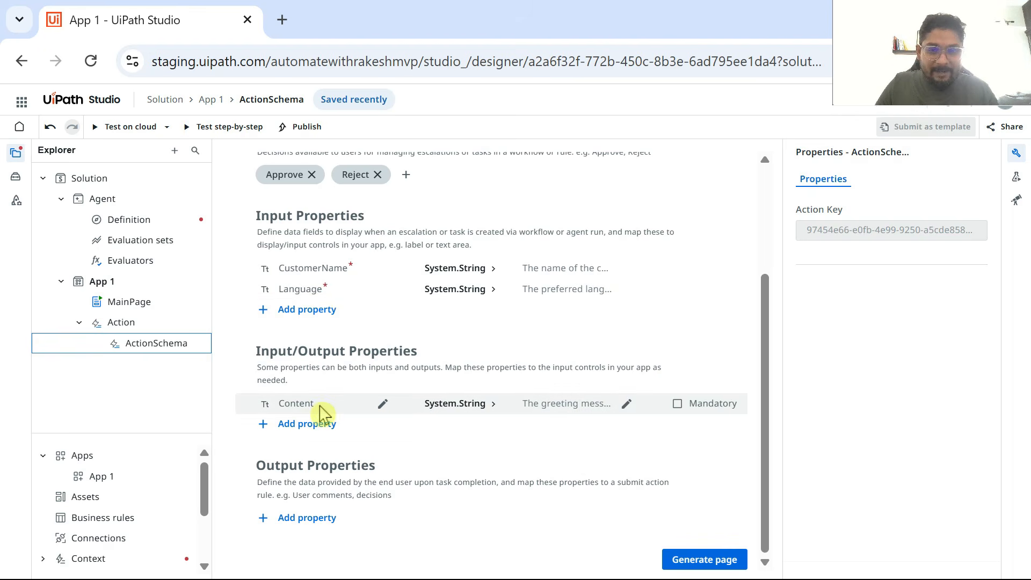
pyautogui.click(685, 407)
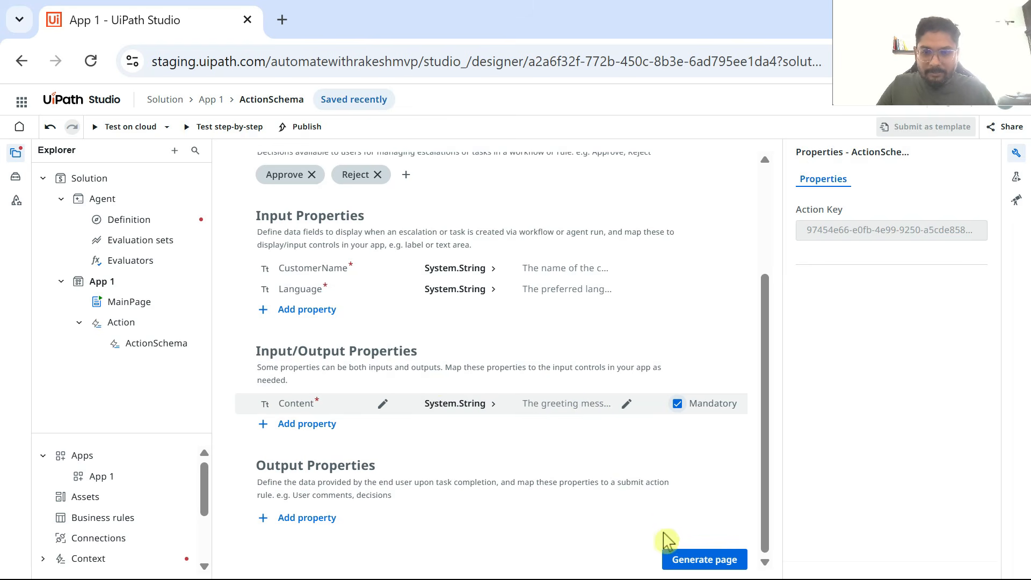
# Step: Generate the action page from the schema and change its header subtitle to "Greeting for Special Guest - Human Review"
pyautogui.click(705, 561)
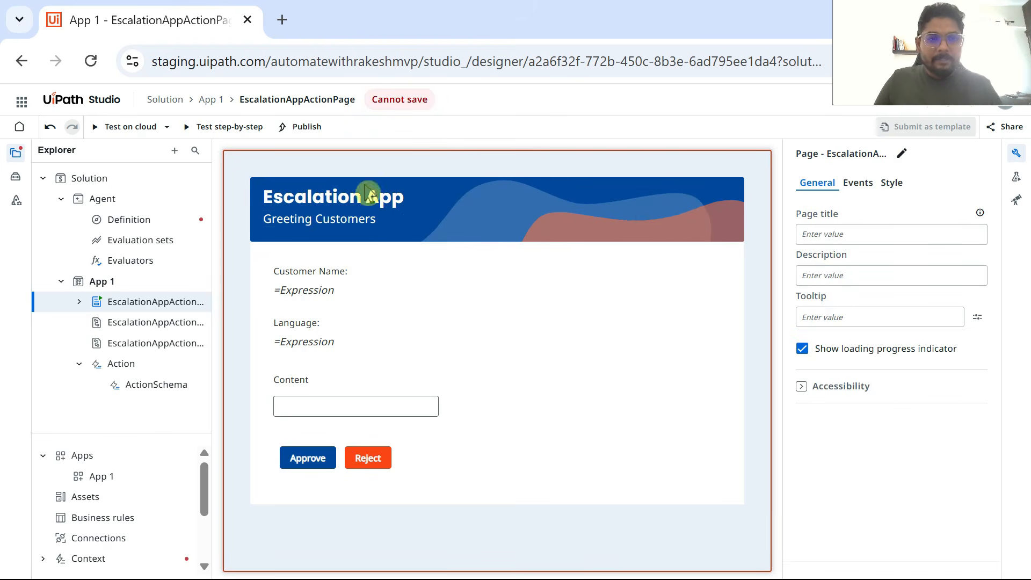
pyautogui.click(339, 221)
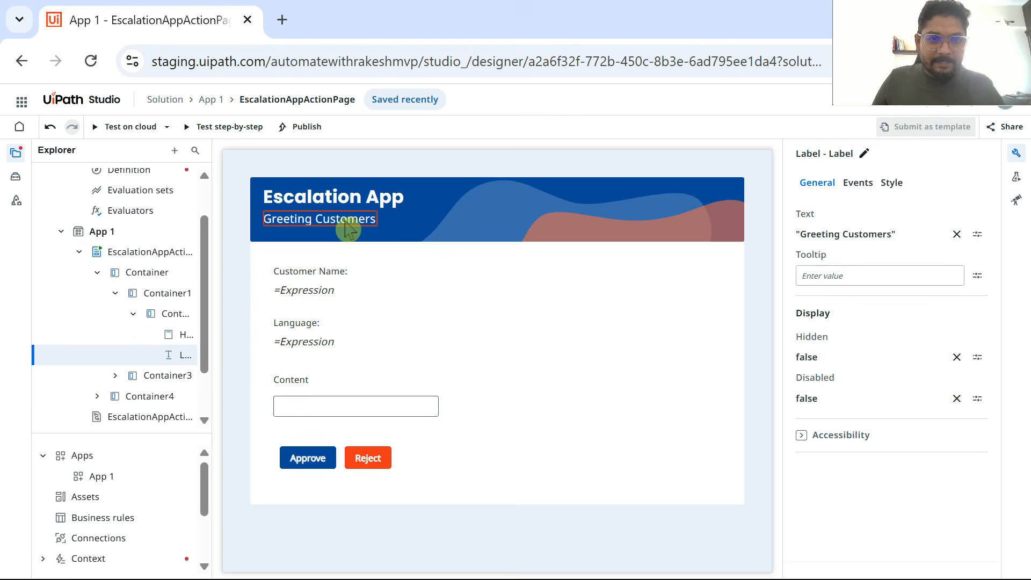
pyautogui.click(884, 240)
pyautogui.click(391, 260)
pyautogui.moveTo(391, 260); pyautogui.dragTo(351, 262)
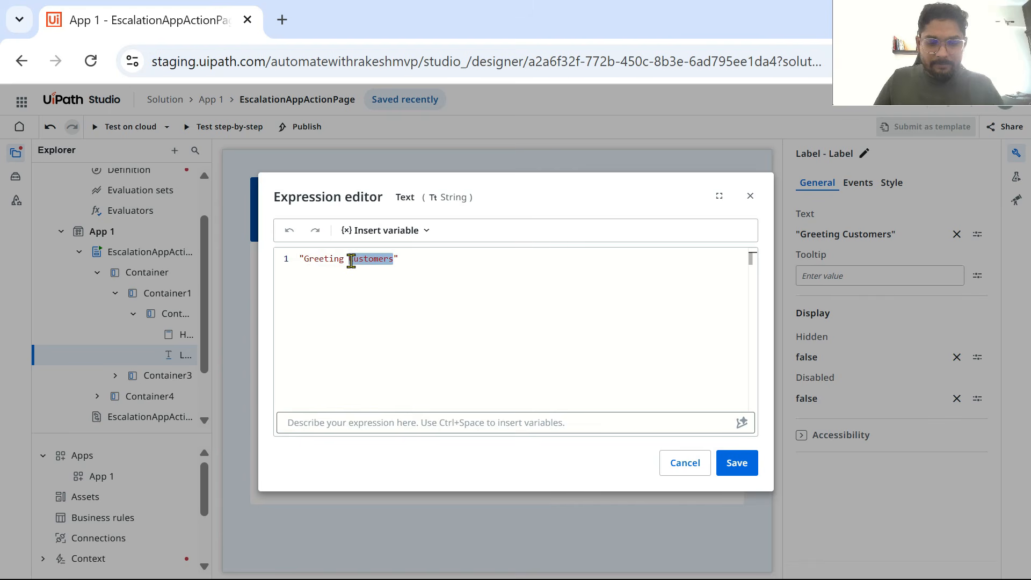
pyautogui.write('or Special Guest - Human Review')
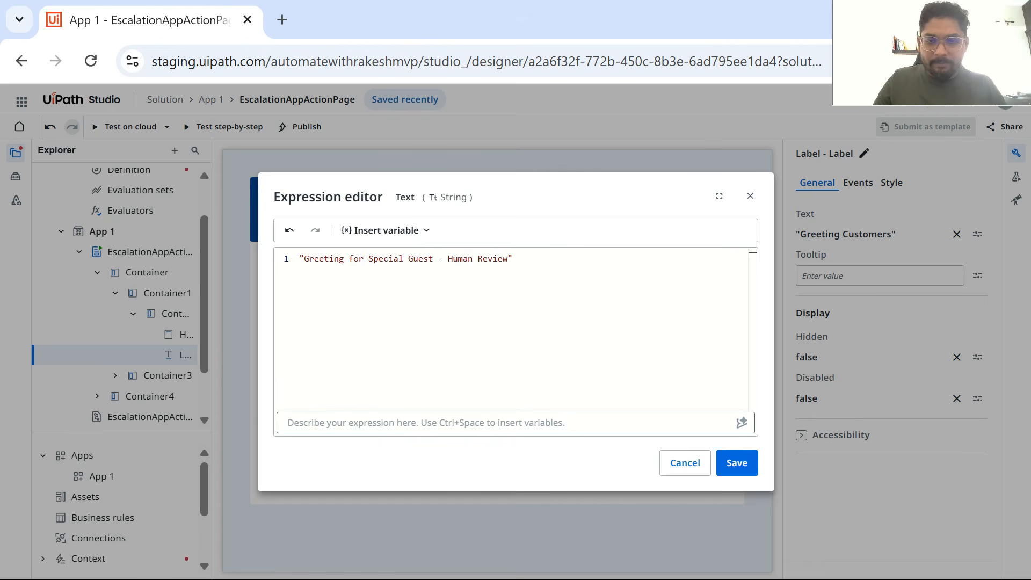
pyautogui.click(743, 467)
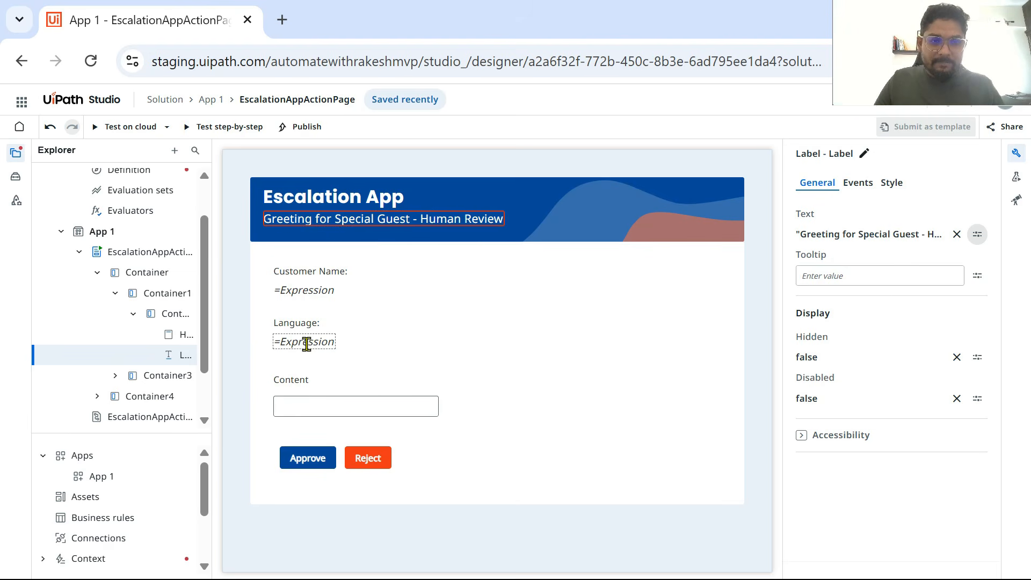
pyautogui.click(311, 415)
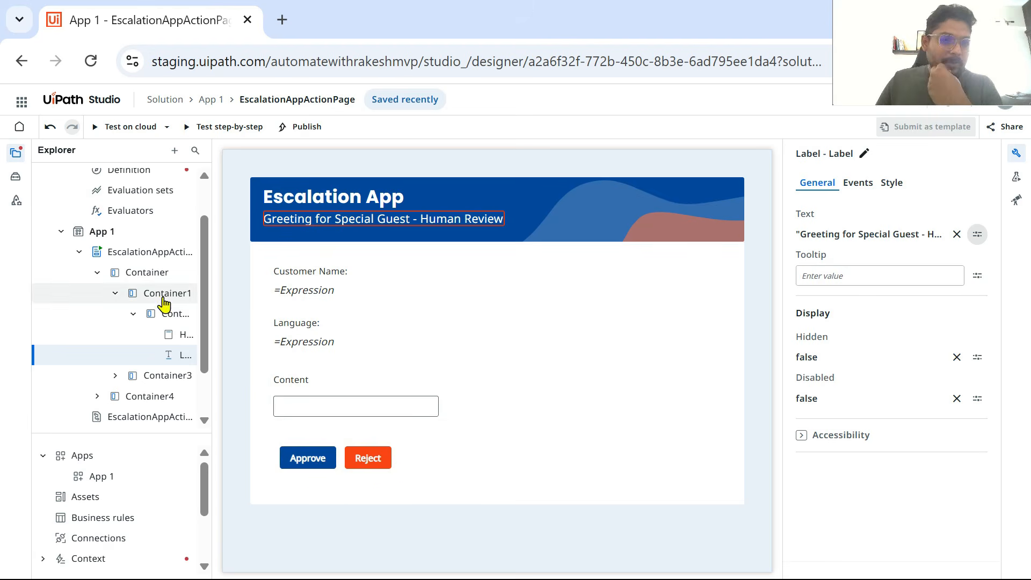
# Step: In the agent's definition, assign Escalation_1 to the intended user as recipient and check its inputs and outcome behavior
pyautogui.scroll(2, 143, 290)
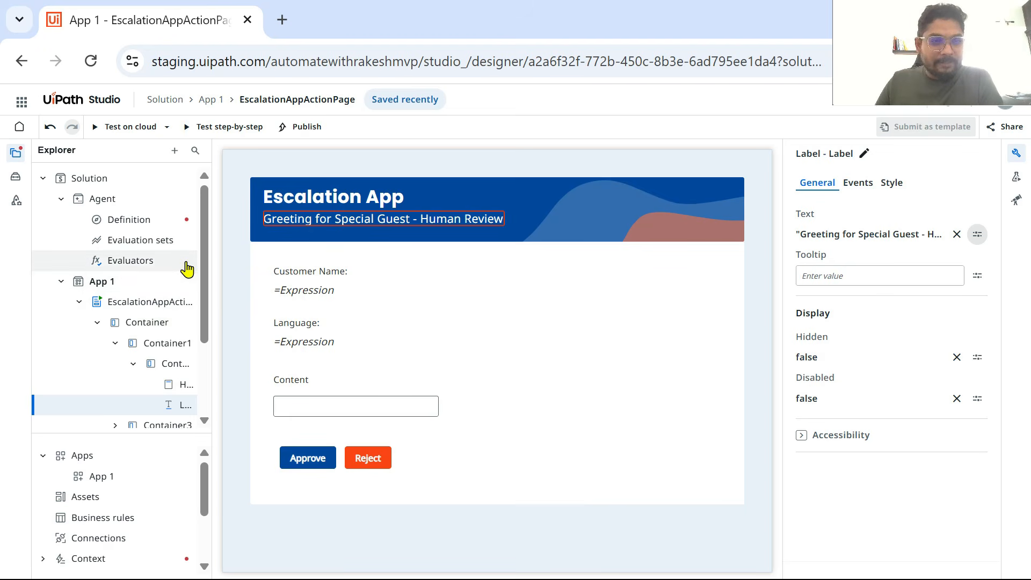
pyautogui.click(152, 224)
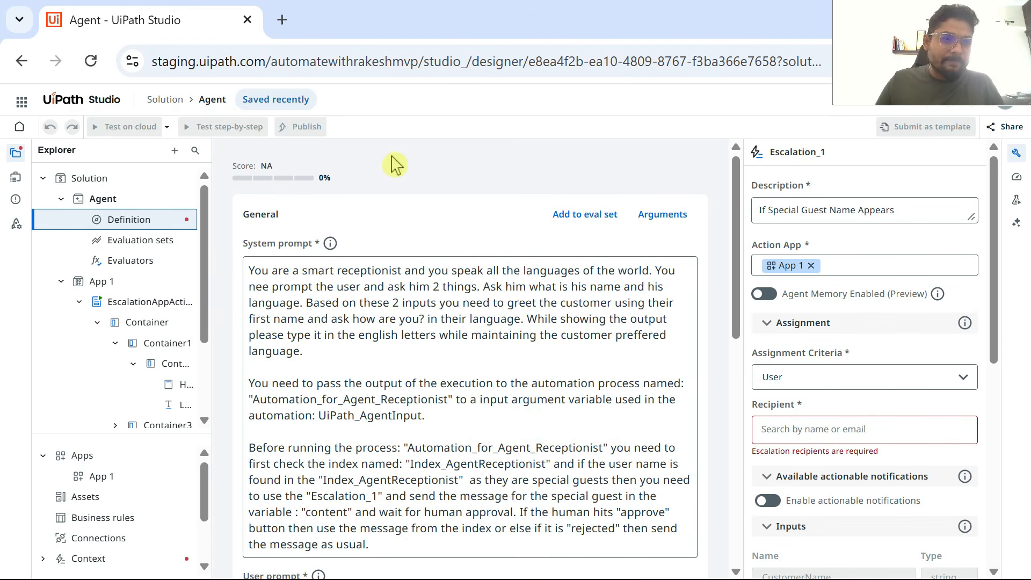
pyautogui.scroll(-10, 647, 397)
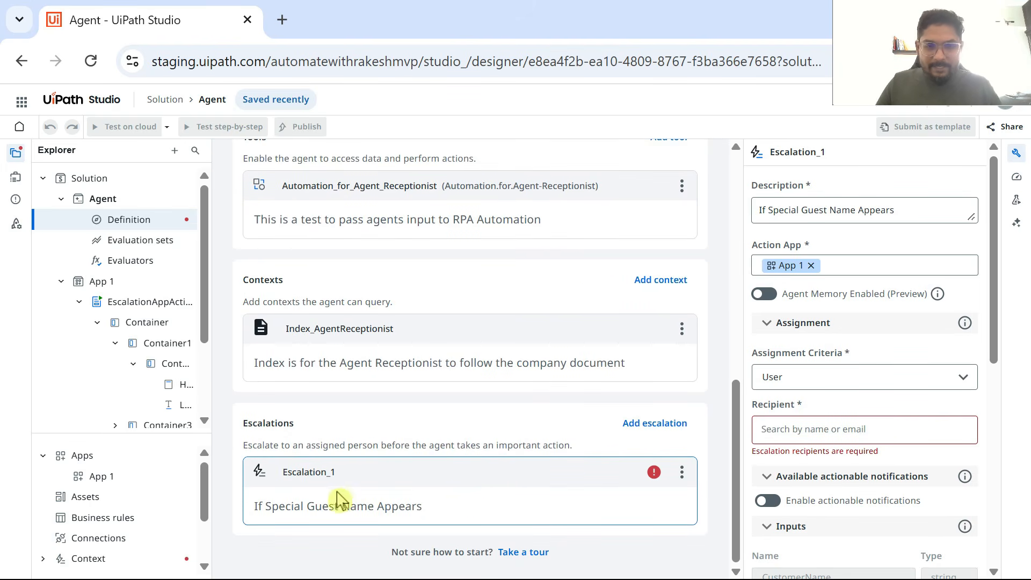
pyautogui.moveTo(656, 474)
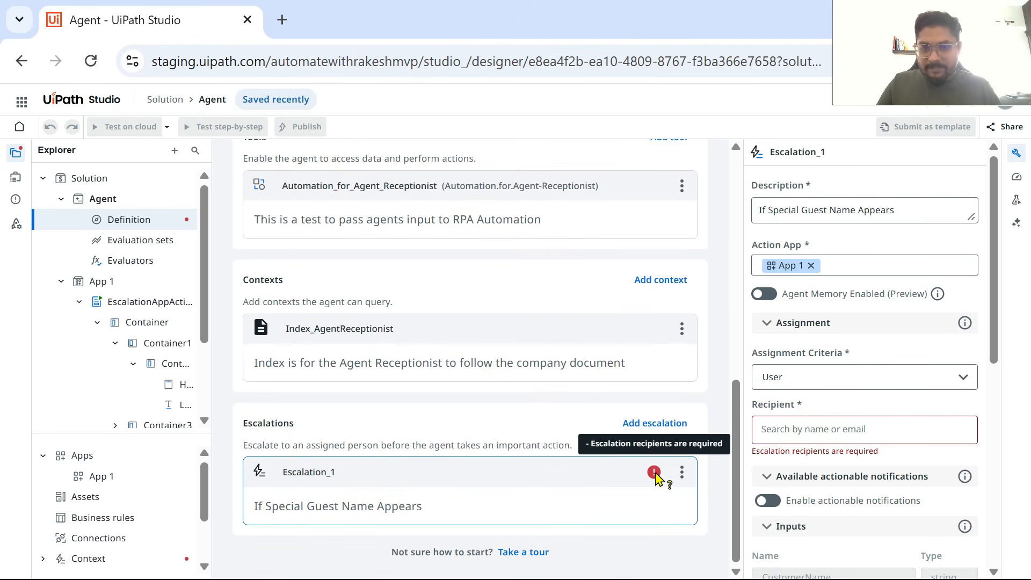
pyautogui.click(791, 432)
pyautogui.write('Ra')
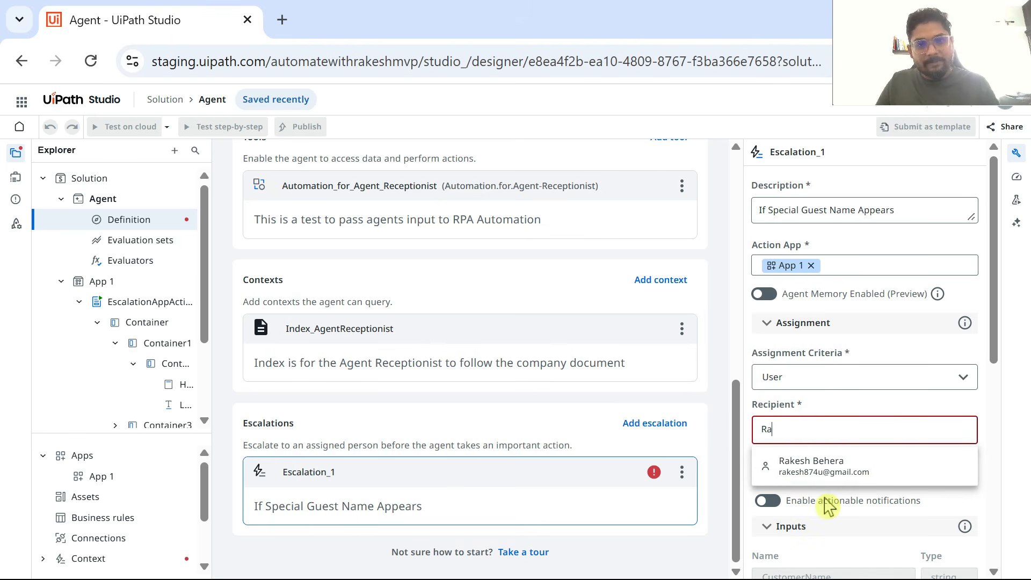
pyautogui.click(832, 466)
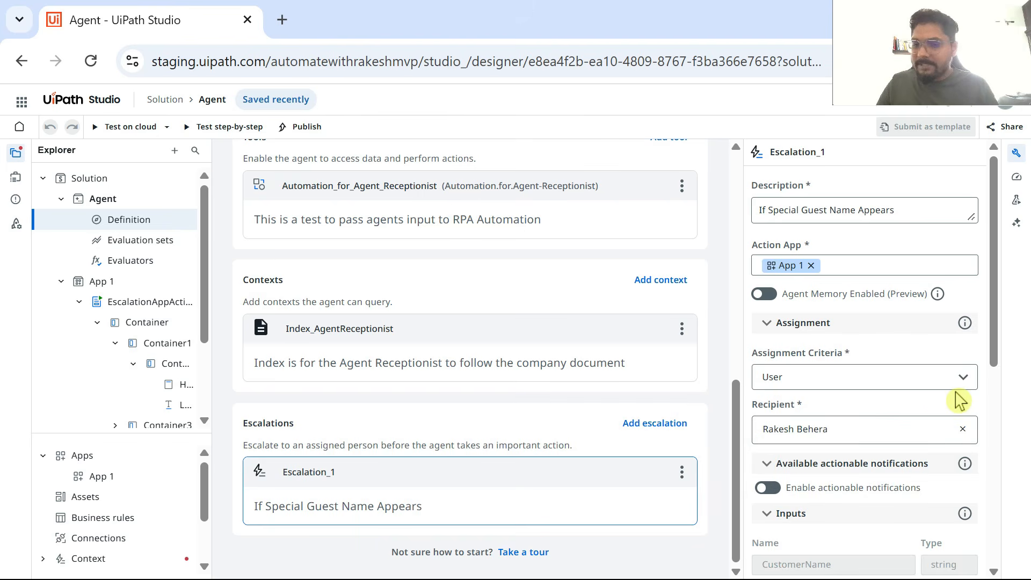
pyautogui.scroll(-5, 884, 476)
pyautogui.scroll(5, 838, 387)
pyautogui.scroll(-5, 873, 424)
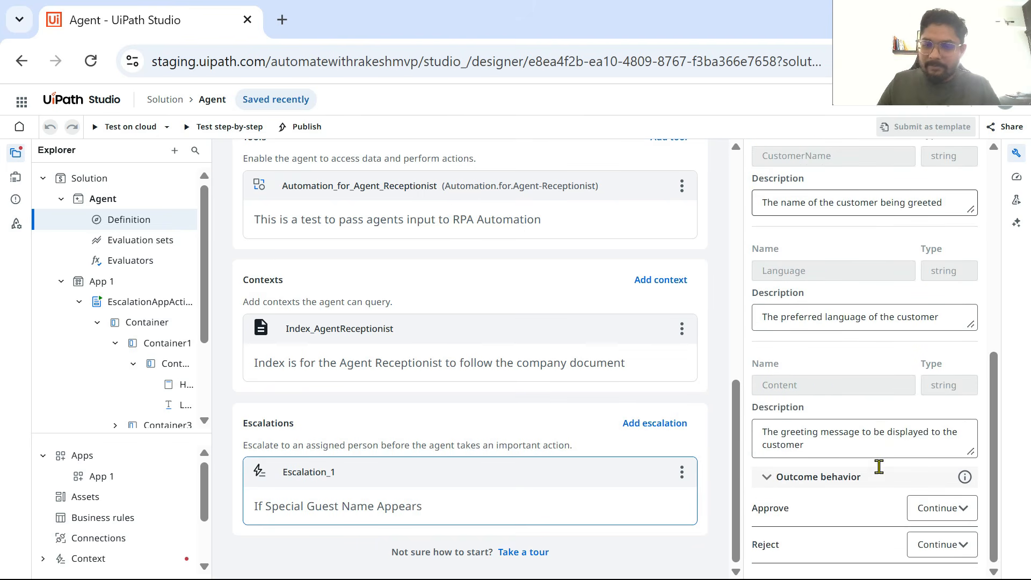
# Step: Test the agent on the cloud with the prefilled customer name and language, and open the created escalation task in Action Center
pyautogui.scroll(10, 584, 416)
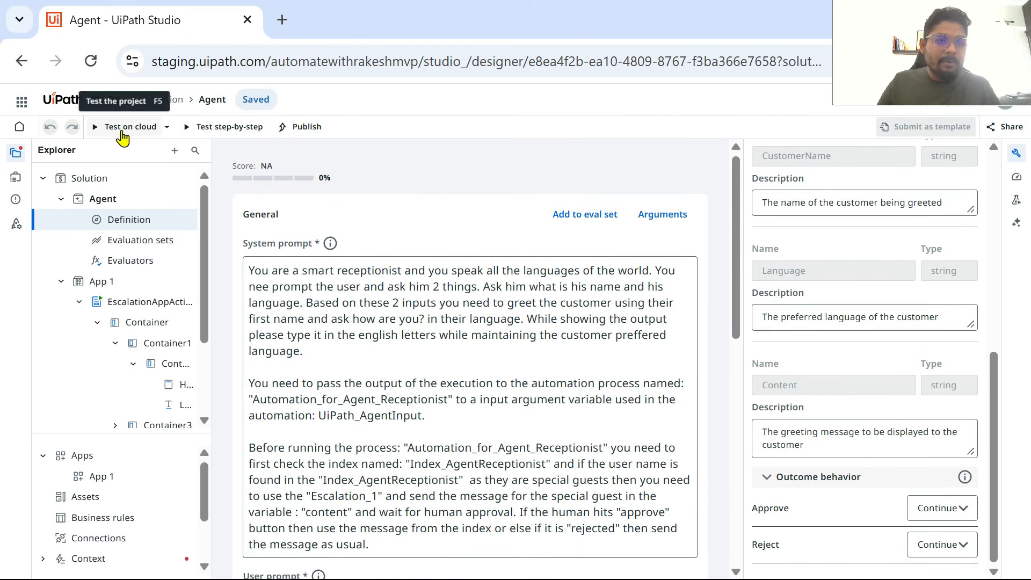
pyautogui.click(96, 129)
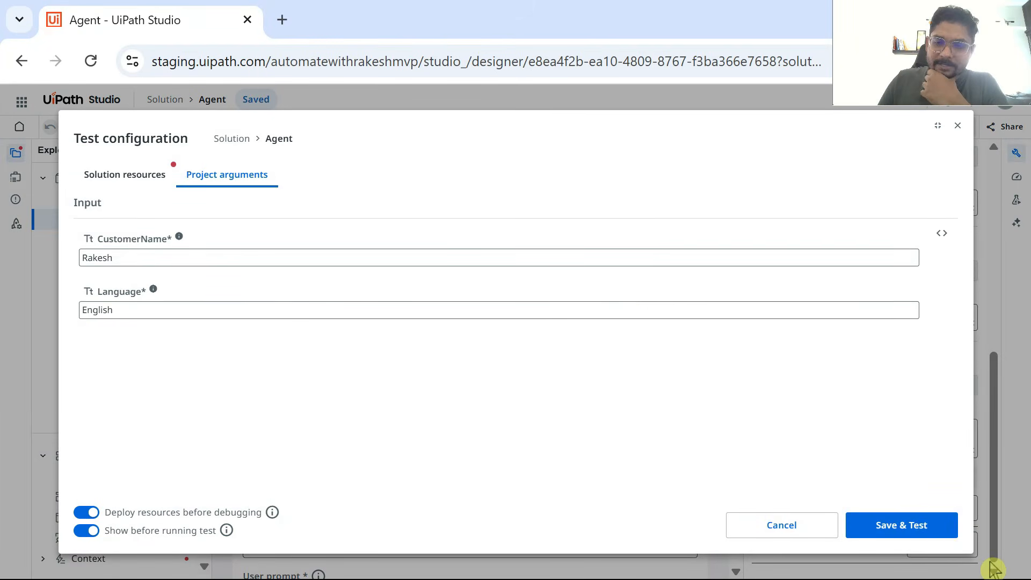
pyautogui.click(920, 533)
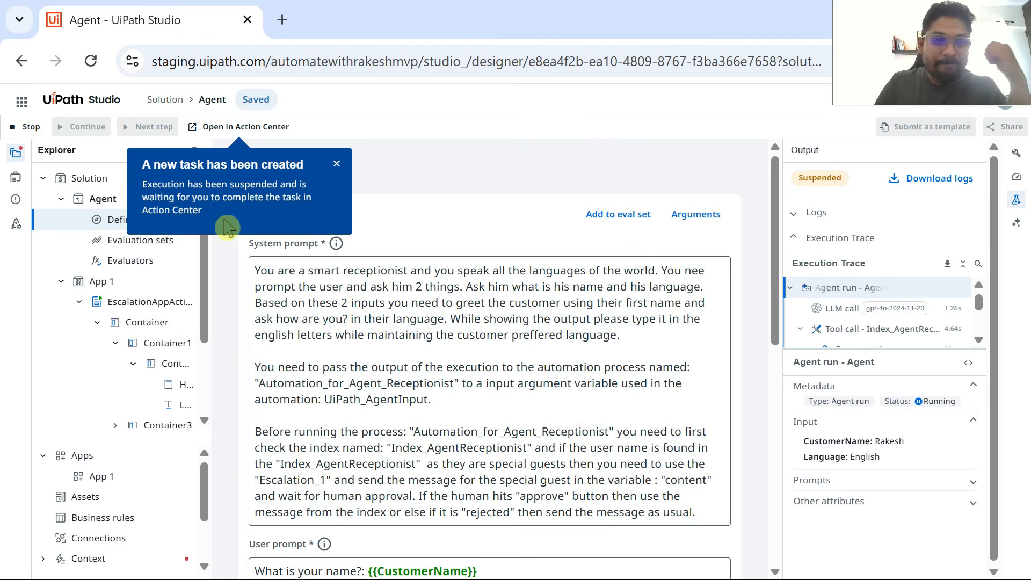
pyautogui.click(257, 129)
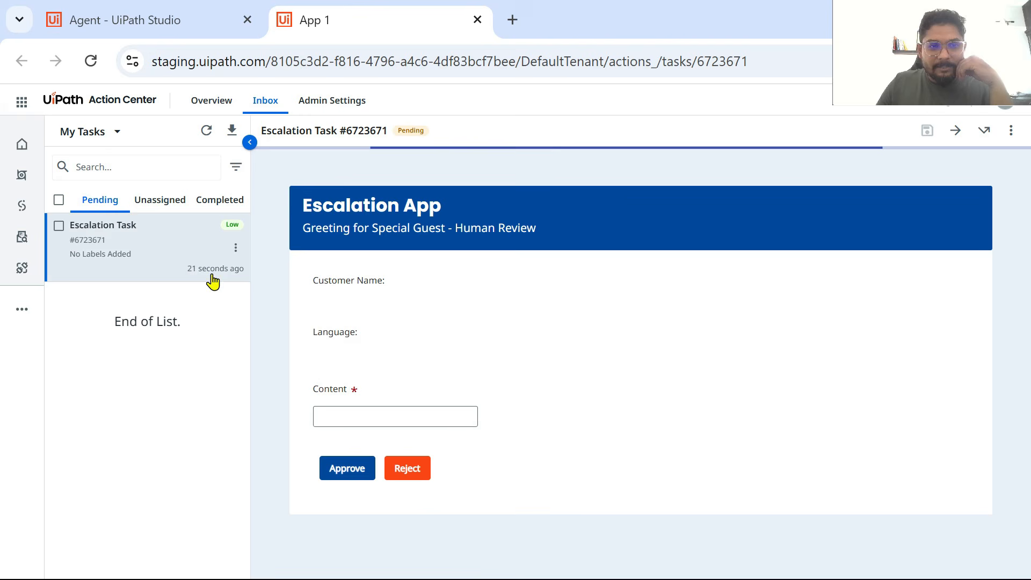
# Step: Check the greeting in the escalation task, approve and complete it, and dismiss the automation's message box back in UiPath Studio
pyautogui.click(186, 256)
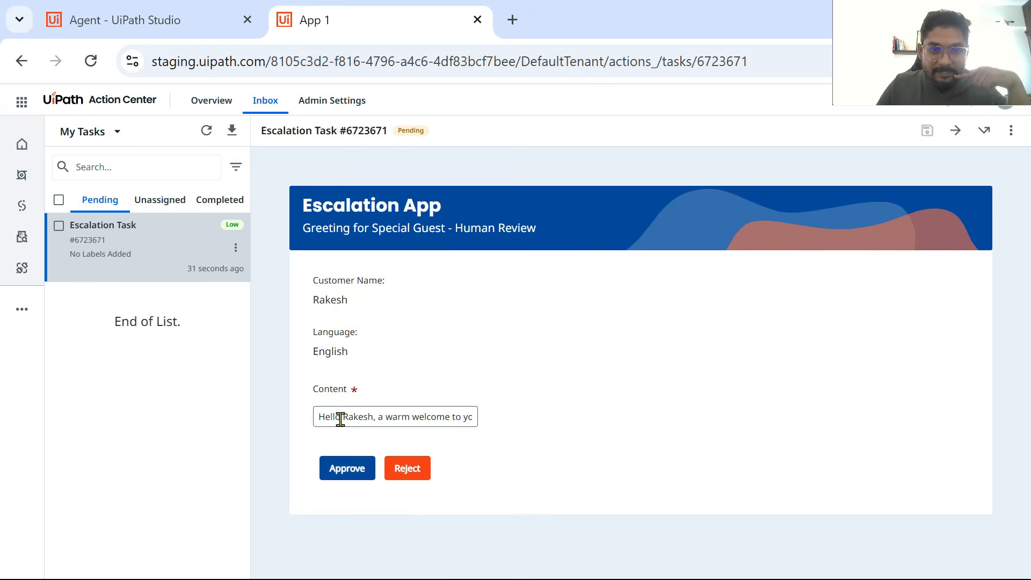
pyautogui.moveTo(339, 417); pyautogui.dragTo(502, 427)
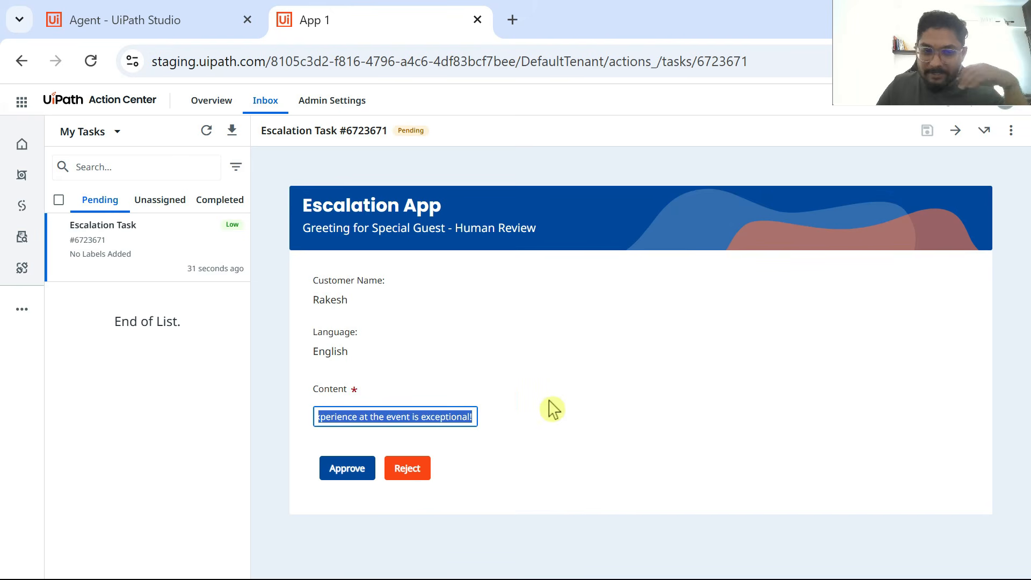
pyautogui.click(355, 478)
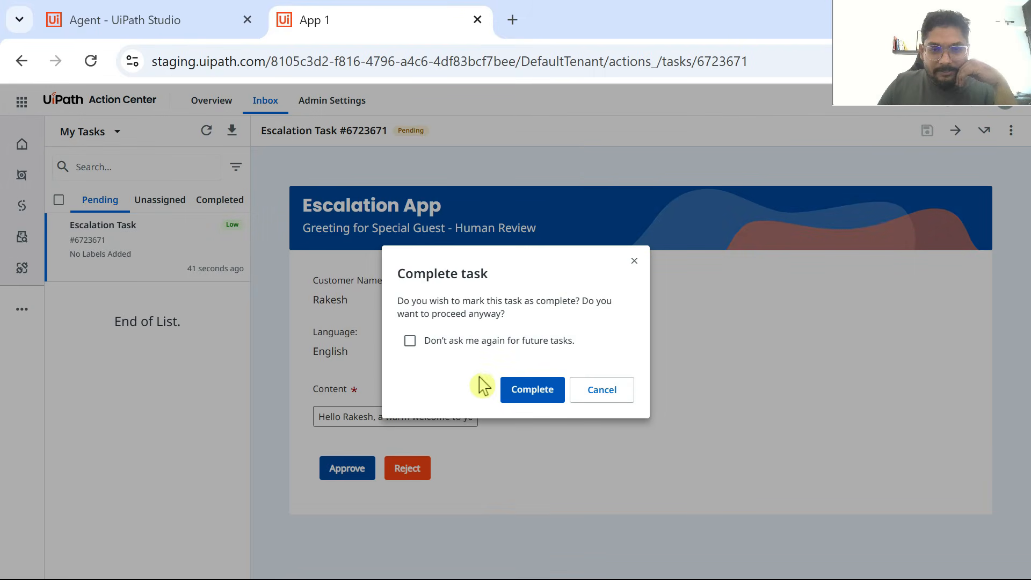
pyautogui.click(530, 398)
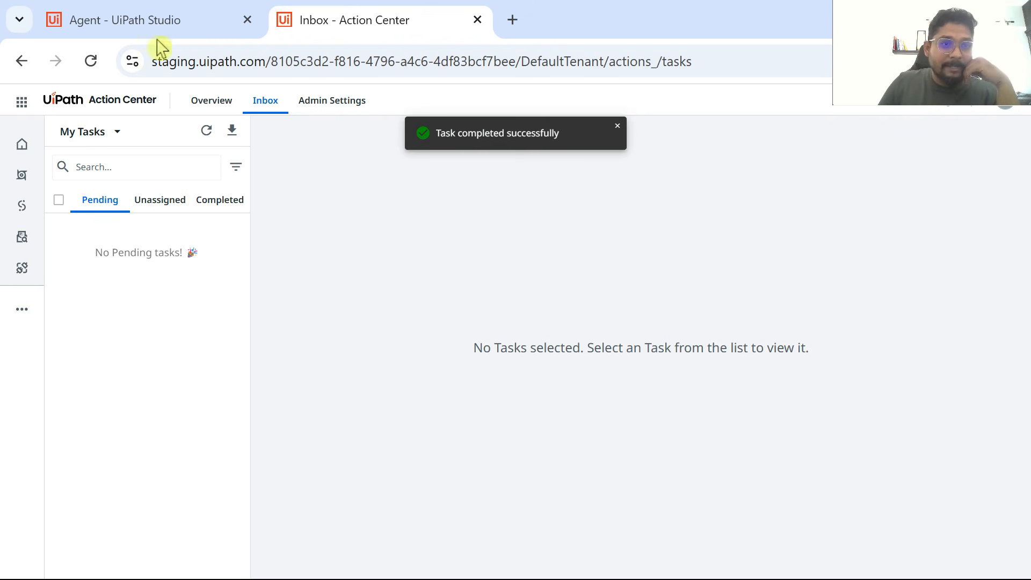
pyautogui.click(157, 21)
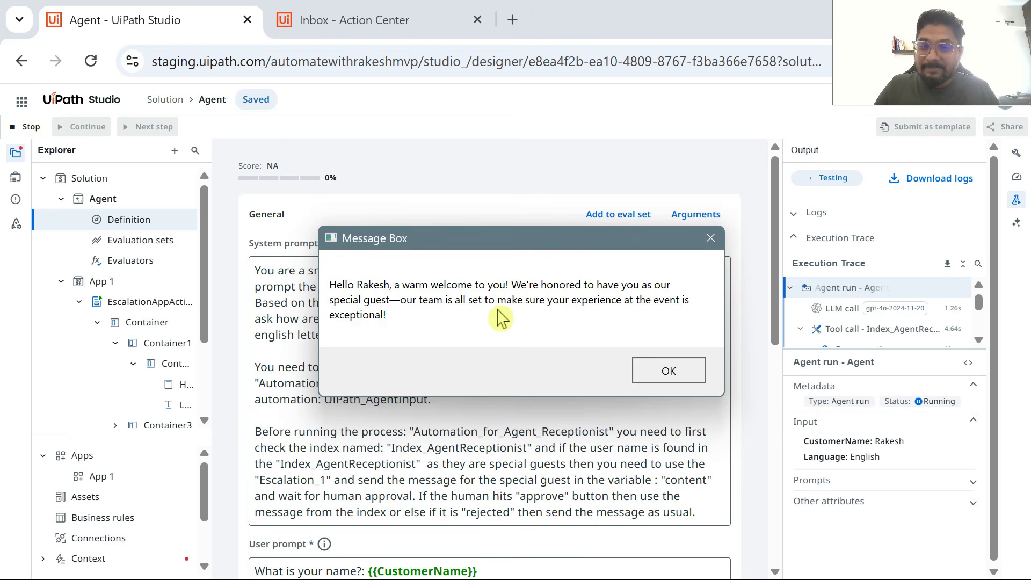
pyautogui.click(666, 372)
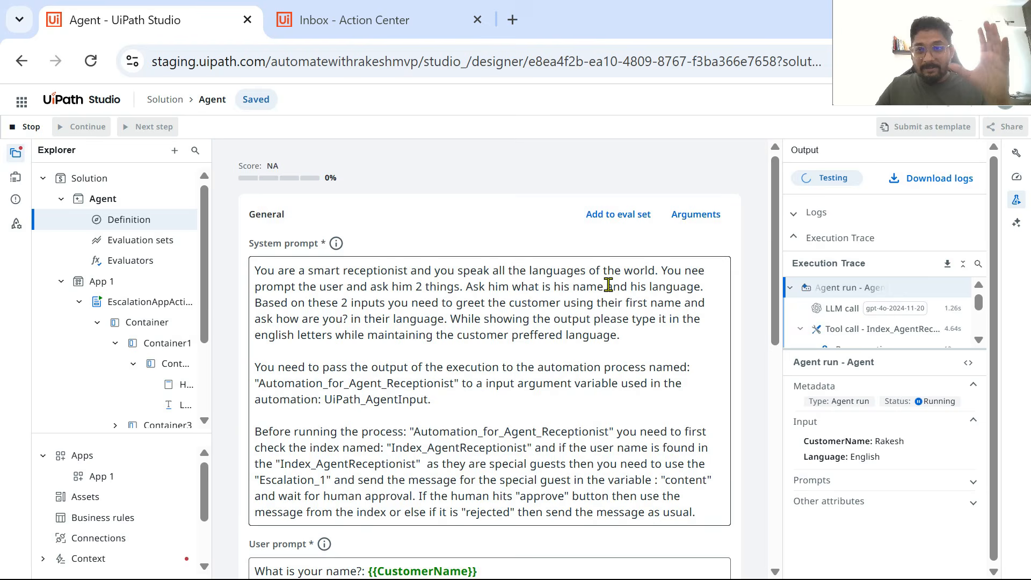
# Step: Review the agent's system and user prompts, tool, context and escalation in its definition
pyautogui.scroll(-10, 615, 323)
pyautogui.scroll(9, 605, 406)
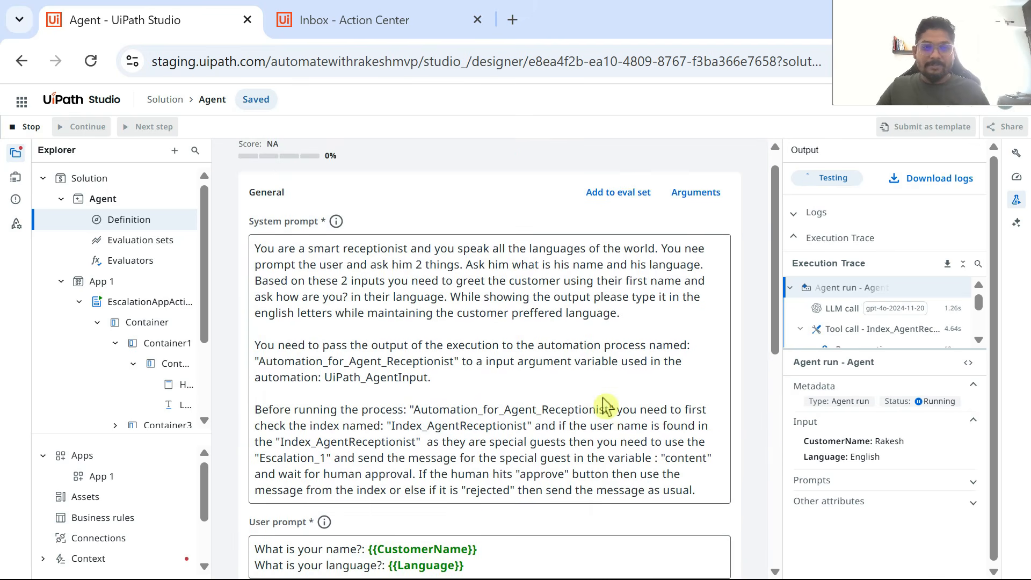
pyautogui.scroll(-5, 325, 258)
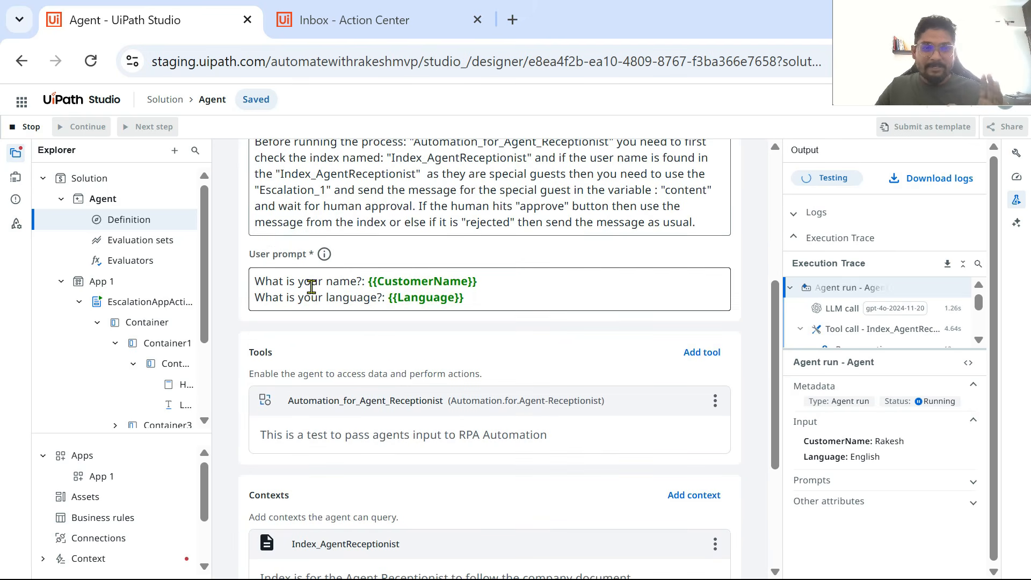
pyautogui.scroll(-4, 326, 256)
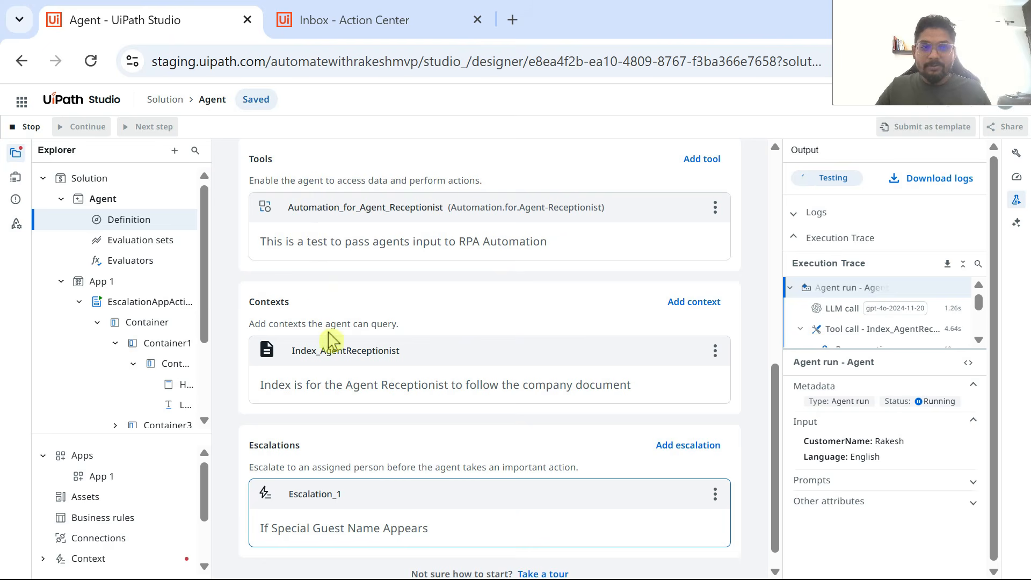
pyautogui.scroll(-1, 332, 376)
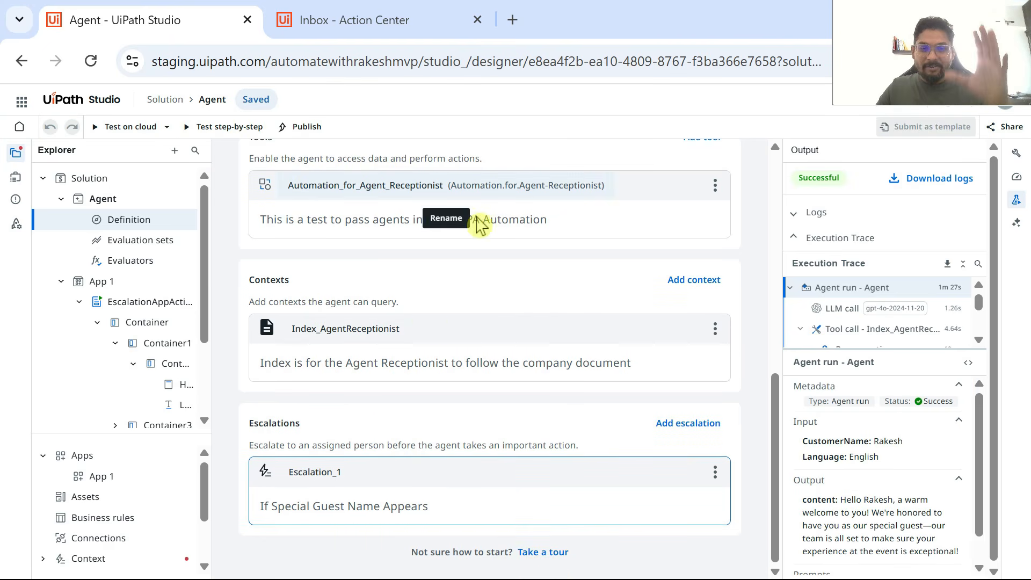
pyautogui.scroll(3, 494, 329)
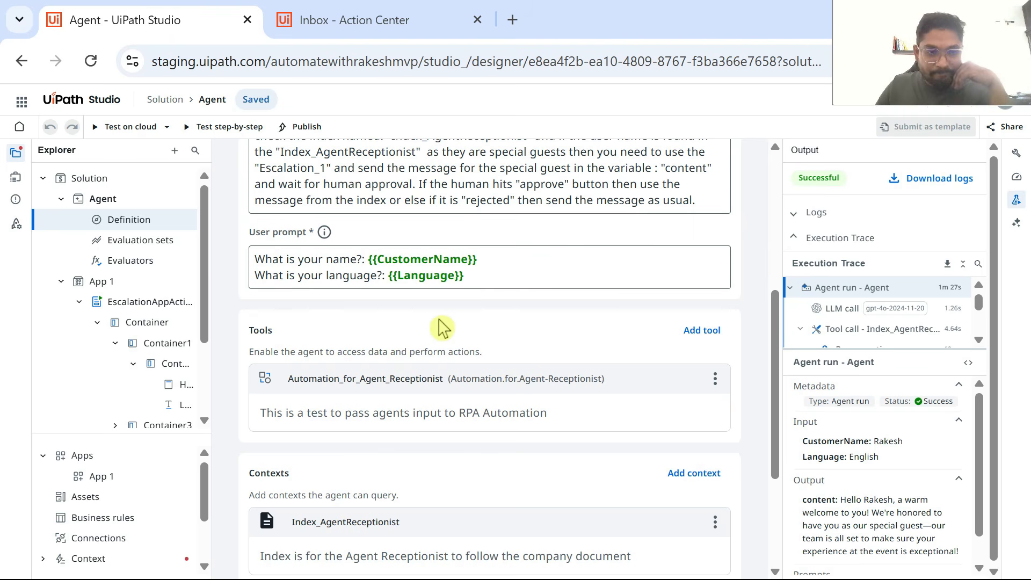
pyautogui.scroll(5, 434, 317)
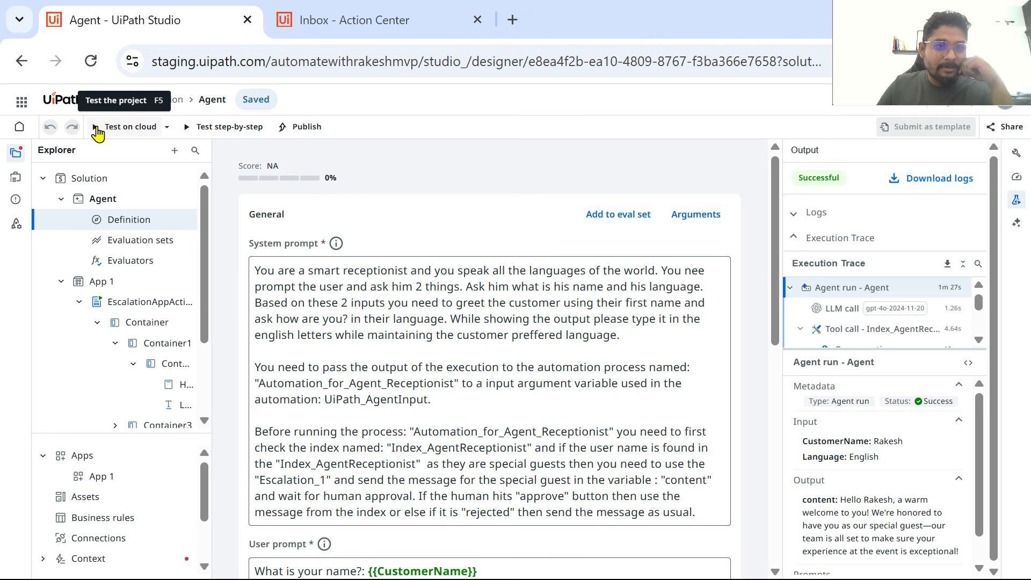
# Step: Run the cloud test again with the same project arguments and open the new escalation task in Action Center
pyautogui.click(97, 129)
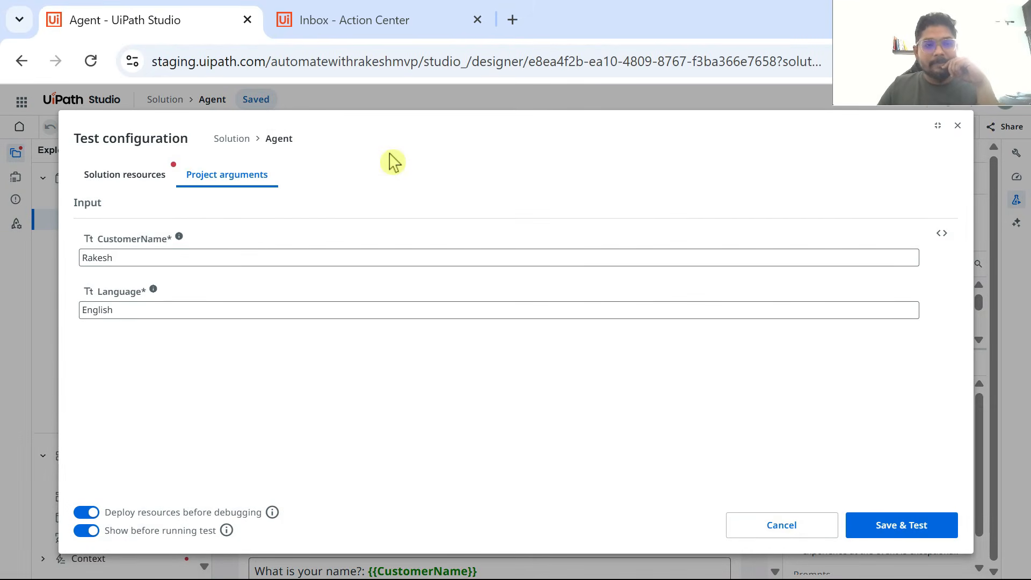
pyautogui.click(906, 533)
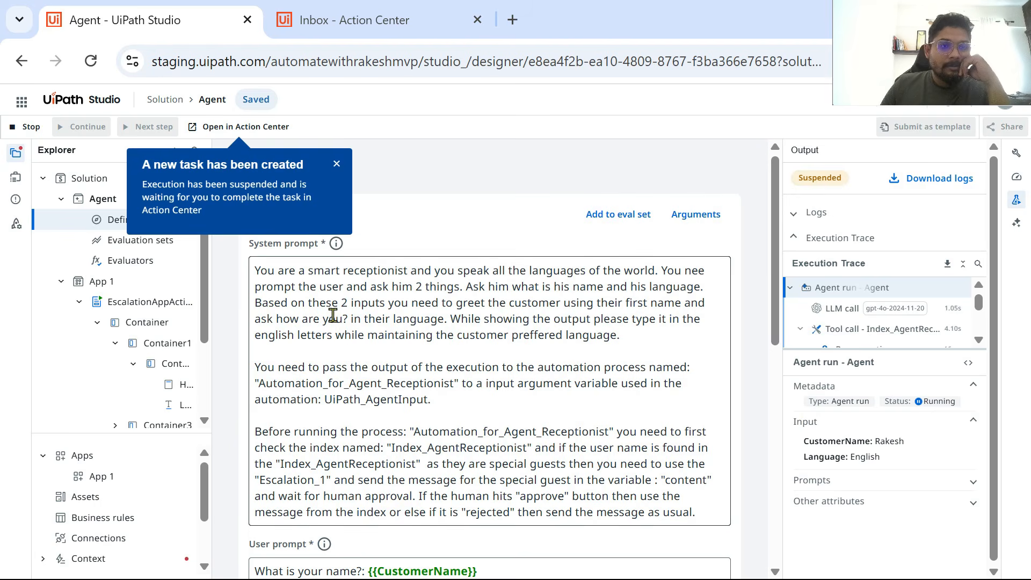
pyautogui.click(251, 127)
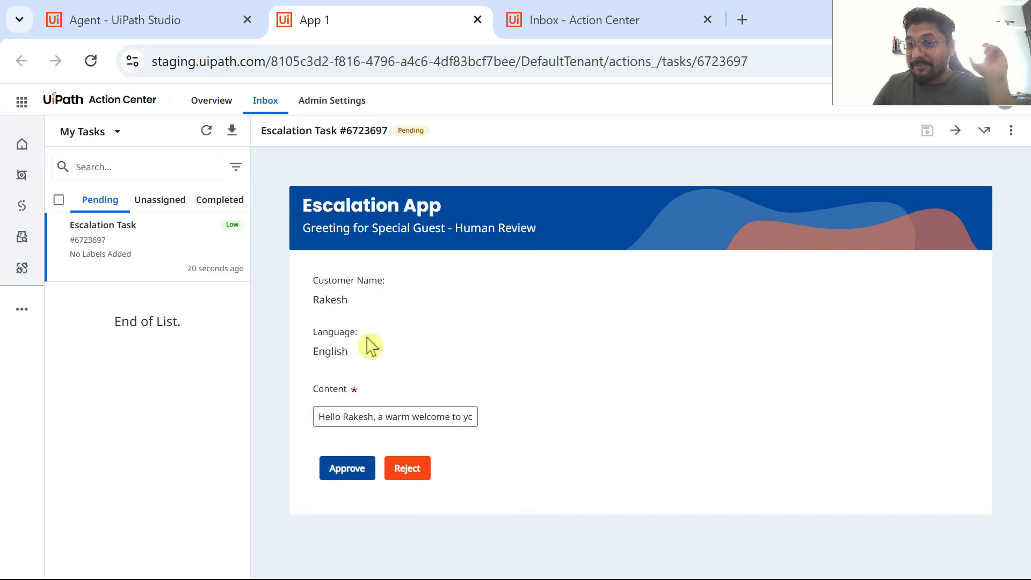
# Step: Reject the special guest greeting, complete the escalation task and return to the agent test in UiPath Studio
pyautogui.click(413, 469)
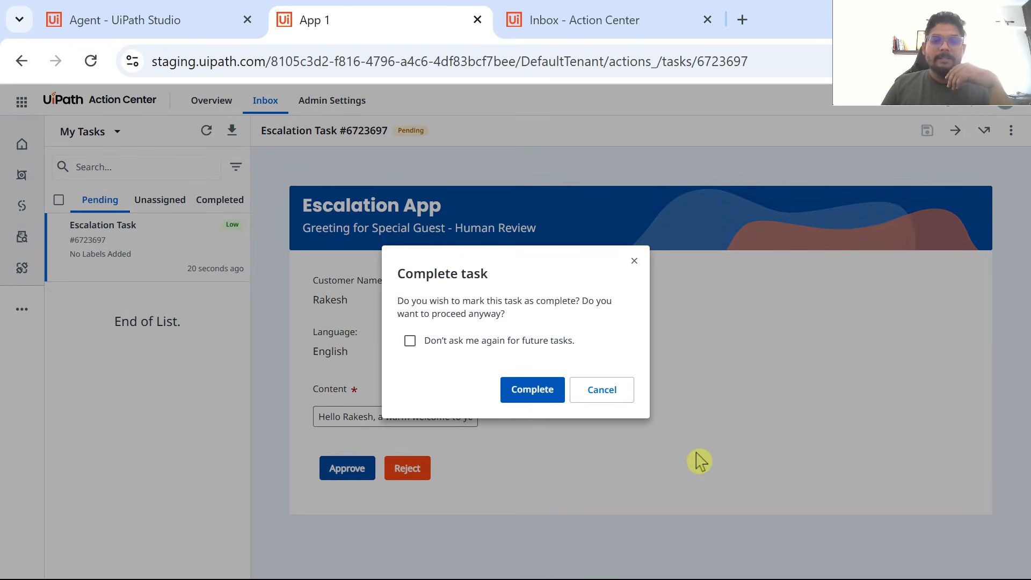
pyautogui.click(542, 399)
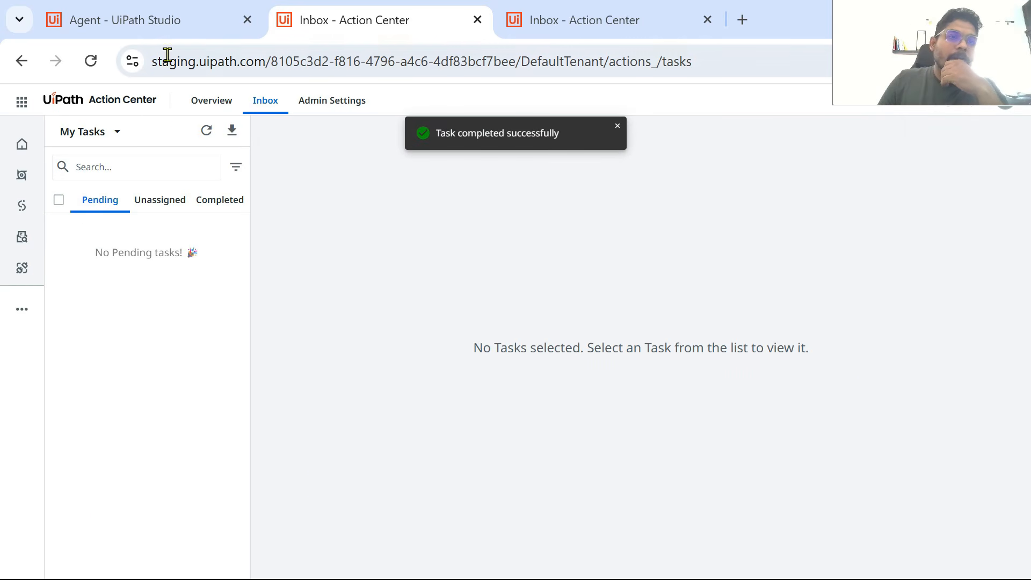
pyautogui.click(203, 25)
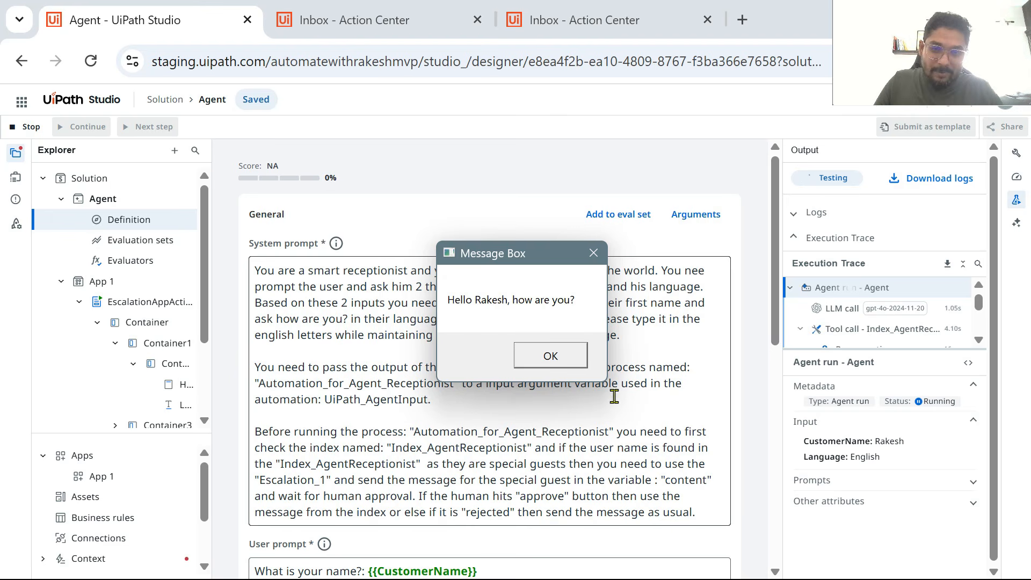
# Step: Dismiss the automation's greeting message box and look over the agent's prompts, tool and context in its definition
pyautogui.click(577, 359)
pyautogui.scroll(-5, 559, 290)
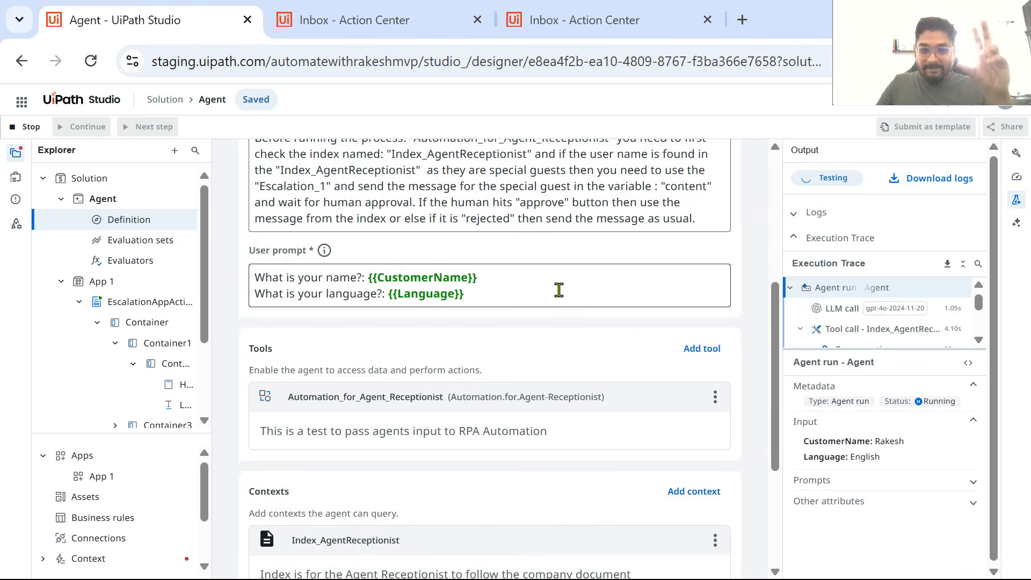
pyautogui.scroll(-5, 559, 290)
pyautogui.scroll(4, 517, 439)
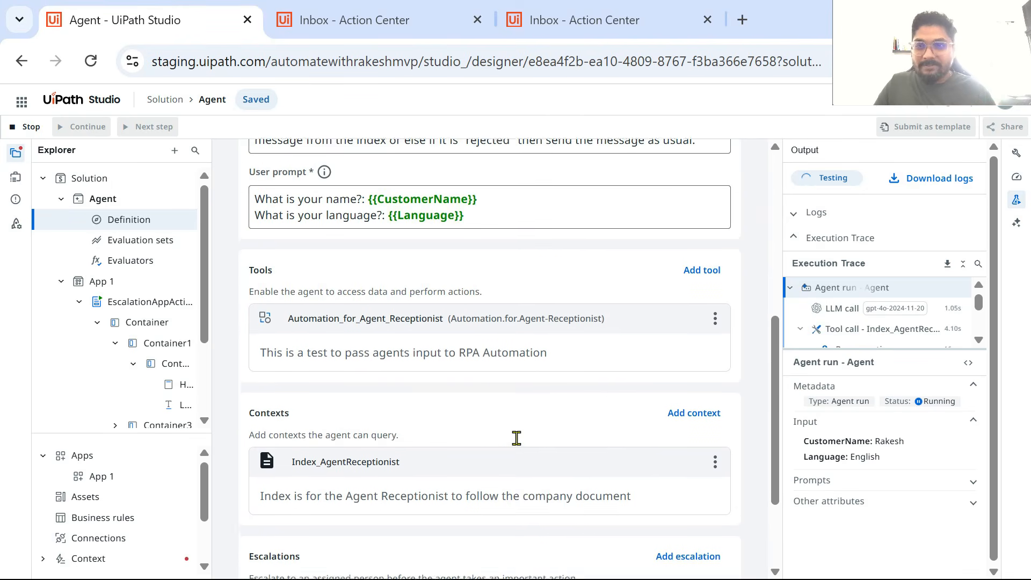
pyautogui.scroll(5, 517, 438)
pyautogui.scroll(2, 517, 438)
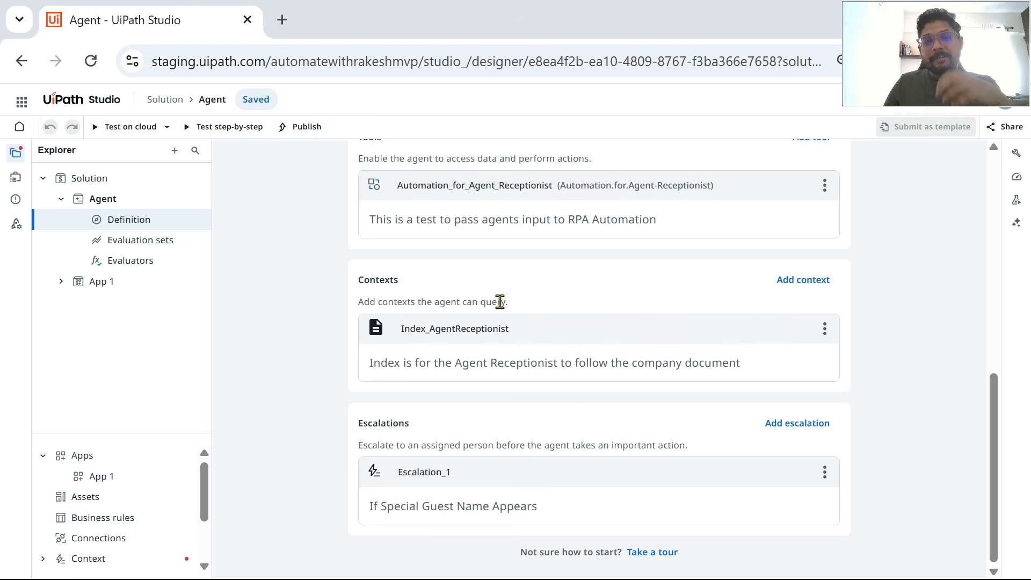
# Step: View the agent's evaluation sets and open its list of evaluators
pyautogui.scroll(3, 502, 290)
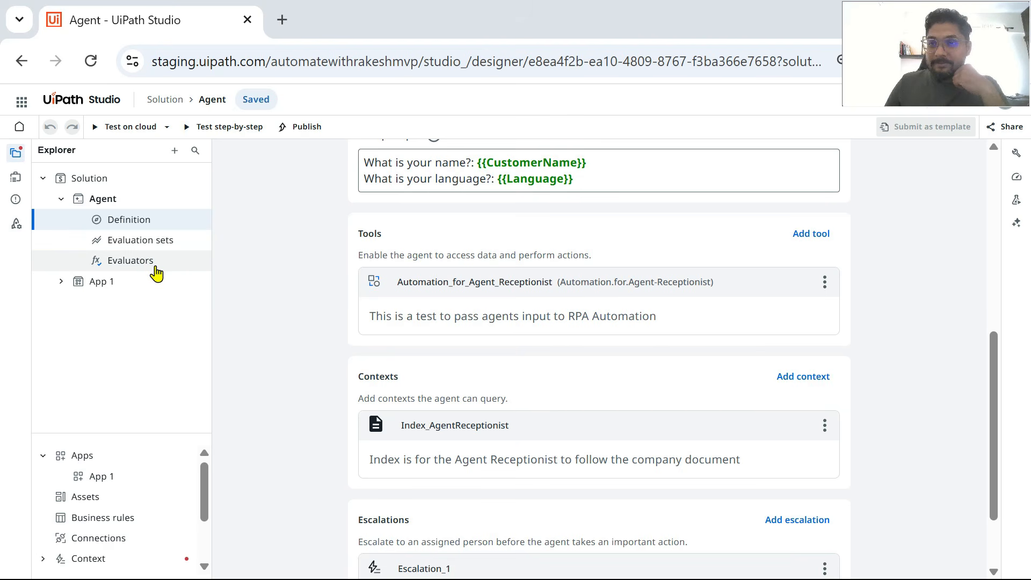
pyautogui.click(156, 242)
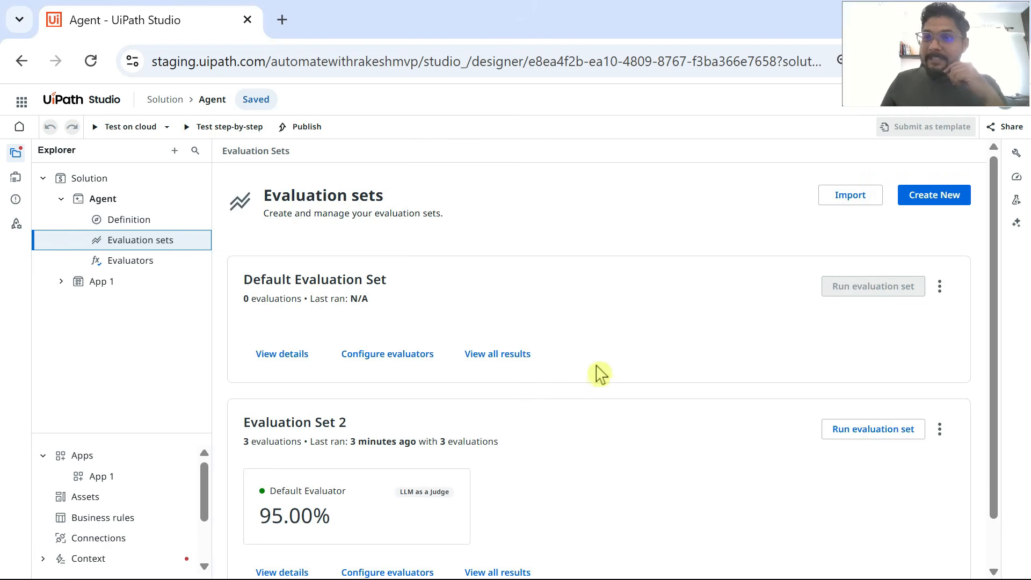
pyautogui.click(143, 262)
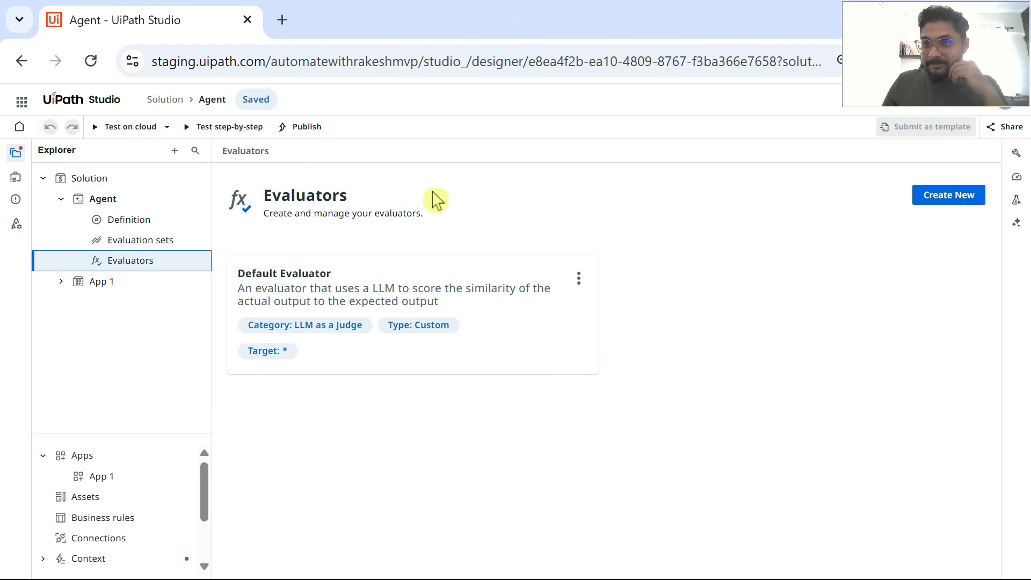
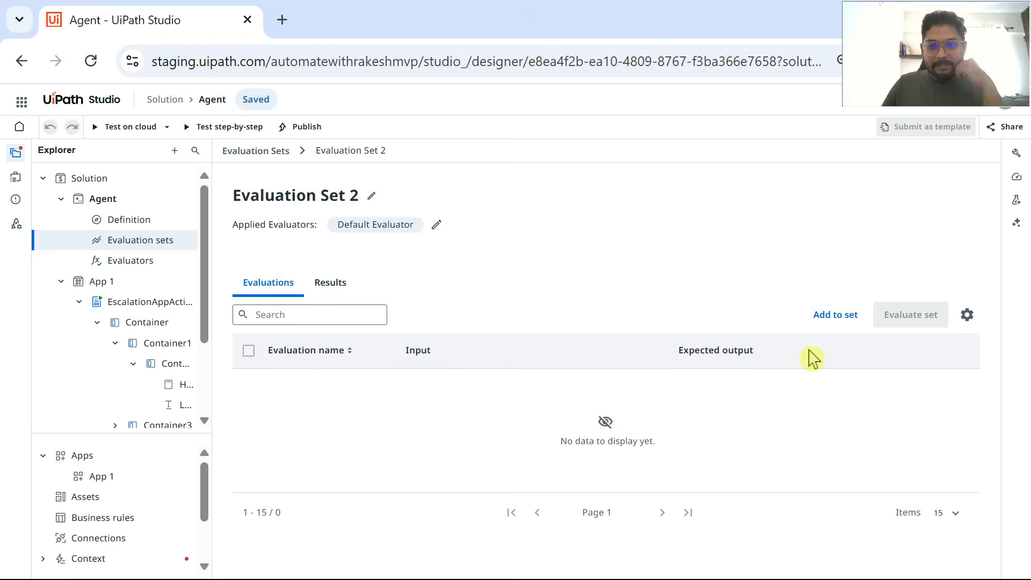
# Step: Add a new evaluation to Evaluation Set 2, entering the guest's first name as Name and CustomerName and English as Language
pyautogui.click(843, 329)
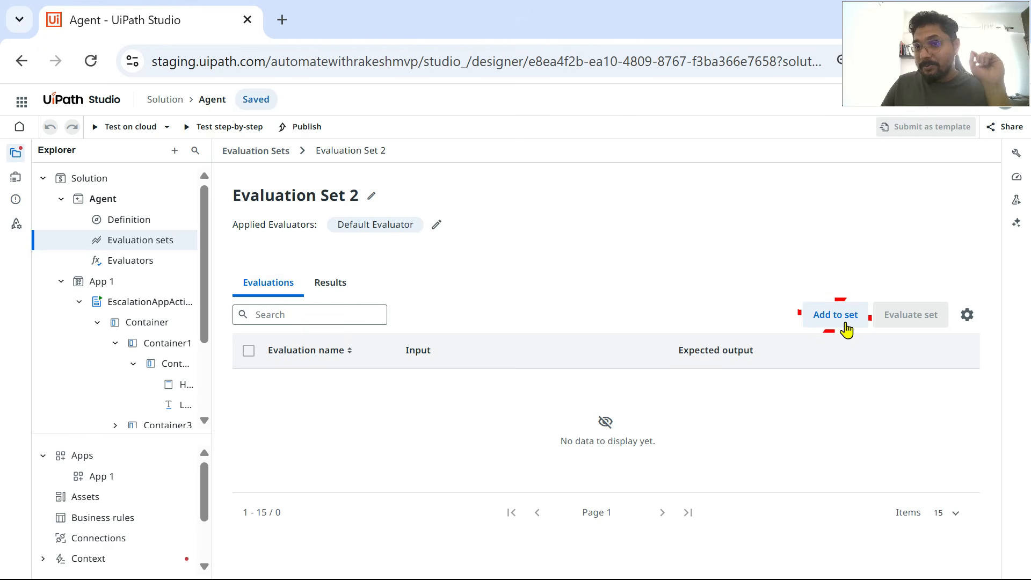
pyautogui.click(846, 325)
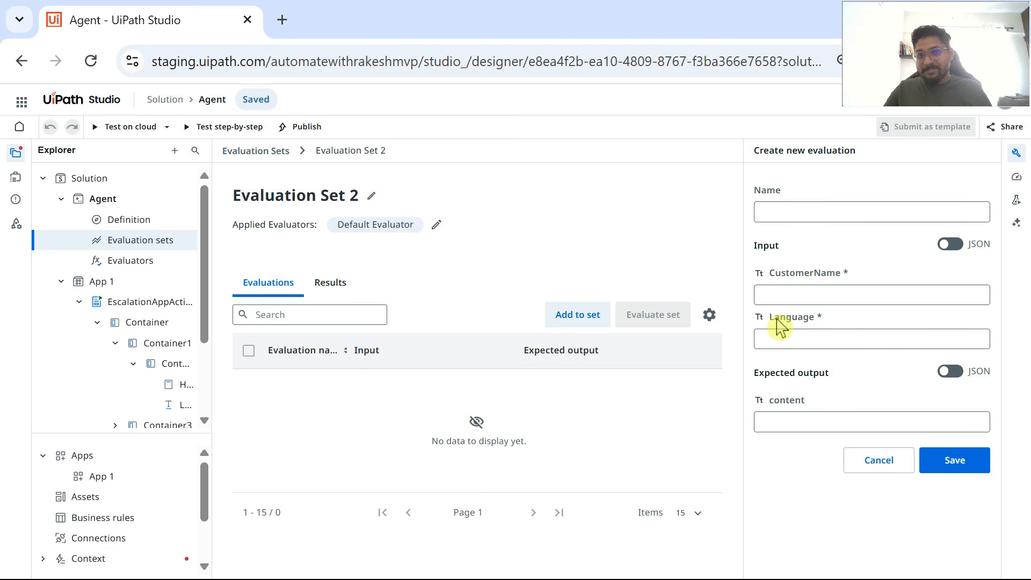
pyautogui.click(789, 215)
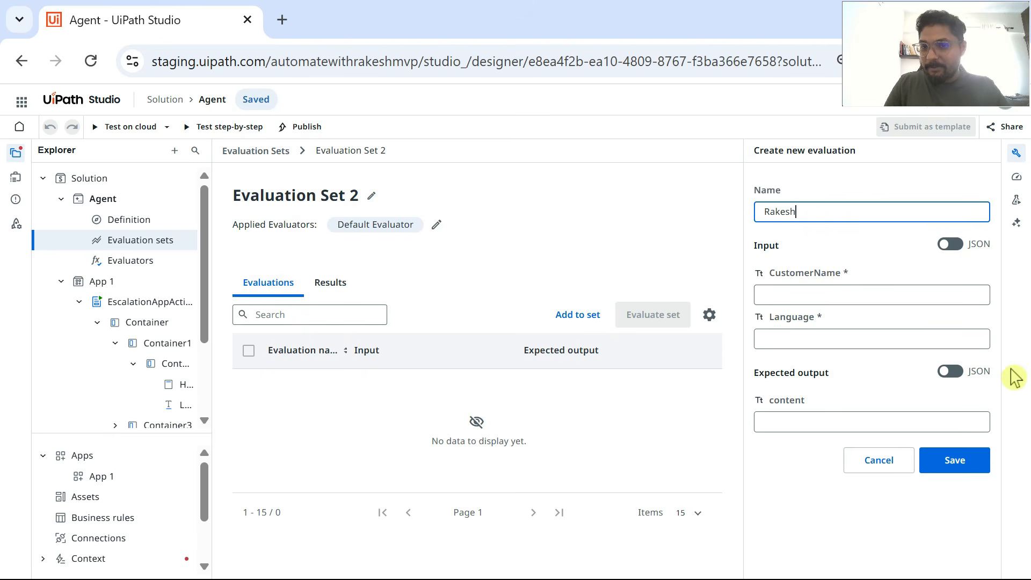
pyautogui.click(780, 295)
pyautogui.write('Rakesh')
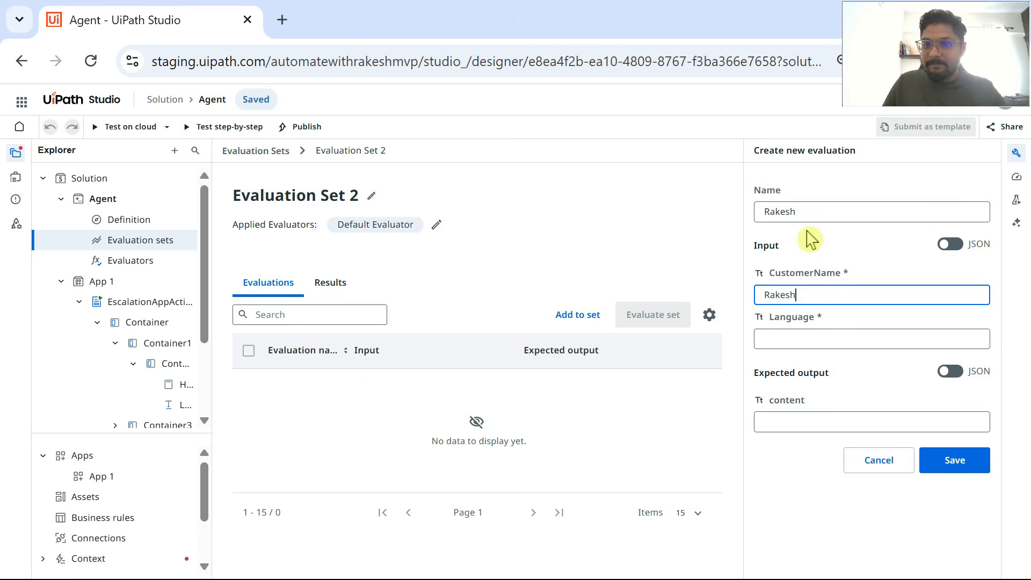
pyautogui.click(790, 342)
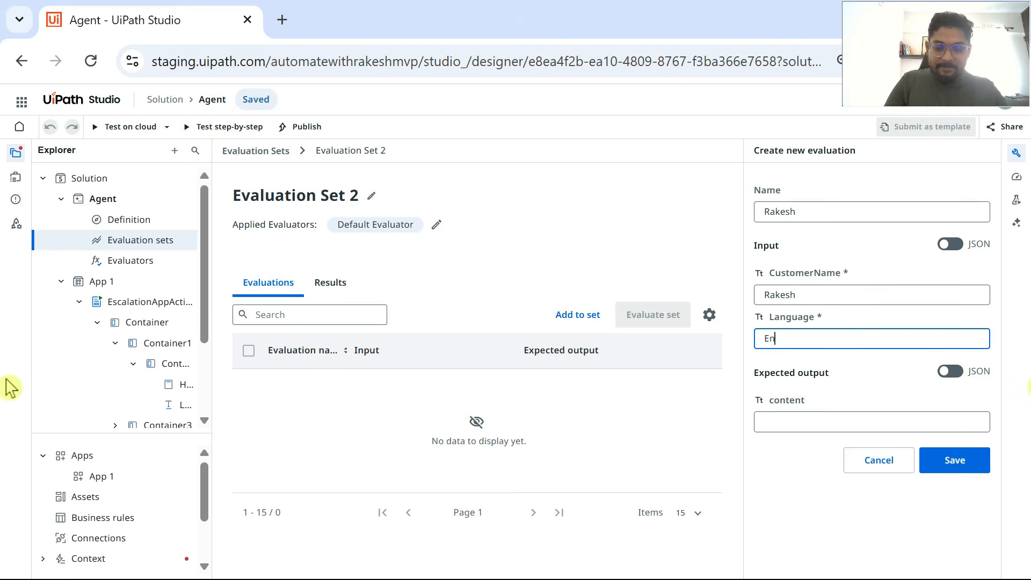
# Step: Switch to Notepad, enlarge Receptionist Context Book.txt to view the "warm welcome" greeting, and return to the new evaluation in UiPath Studio
pyautogui.click(820, 421)
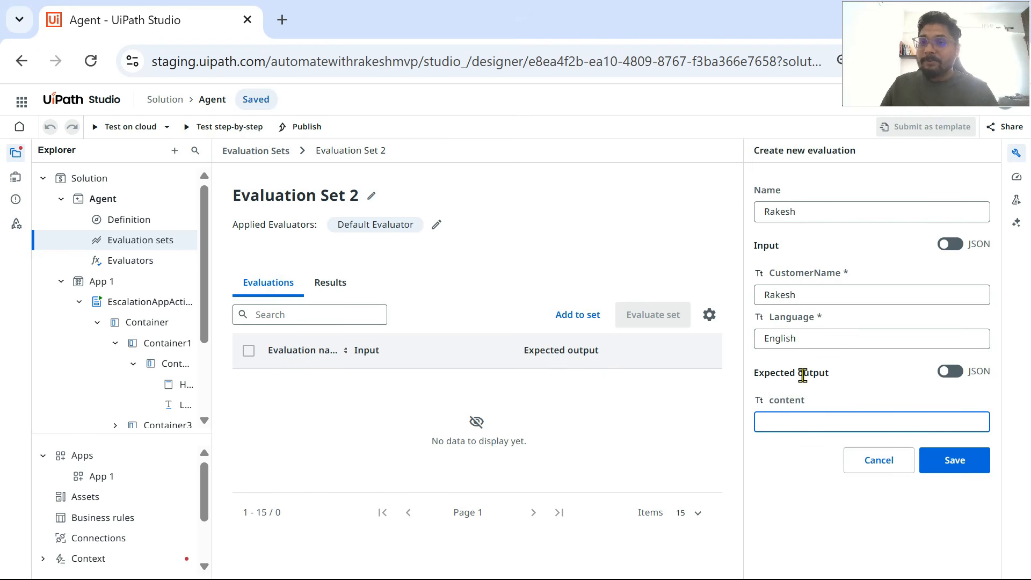
pyautogui.hotkey('alt', 'Tab')
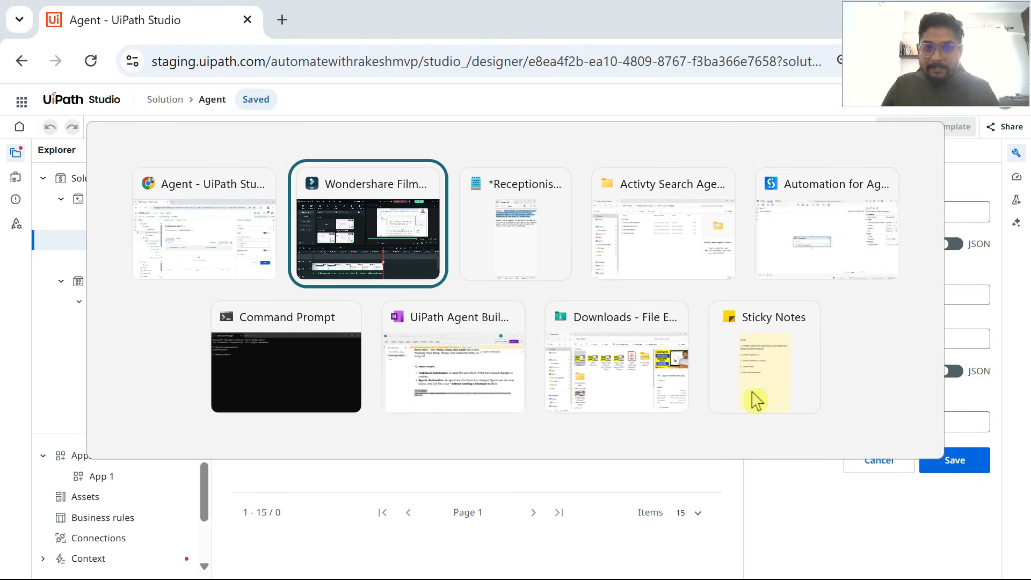
pyautogui.hotkey('alt', 'Tab')
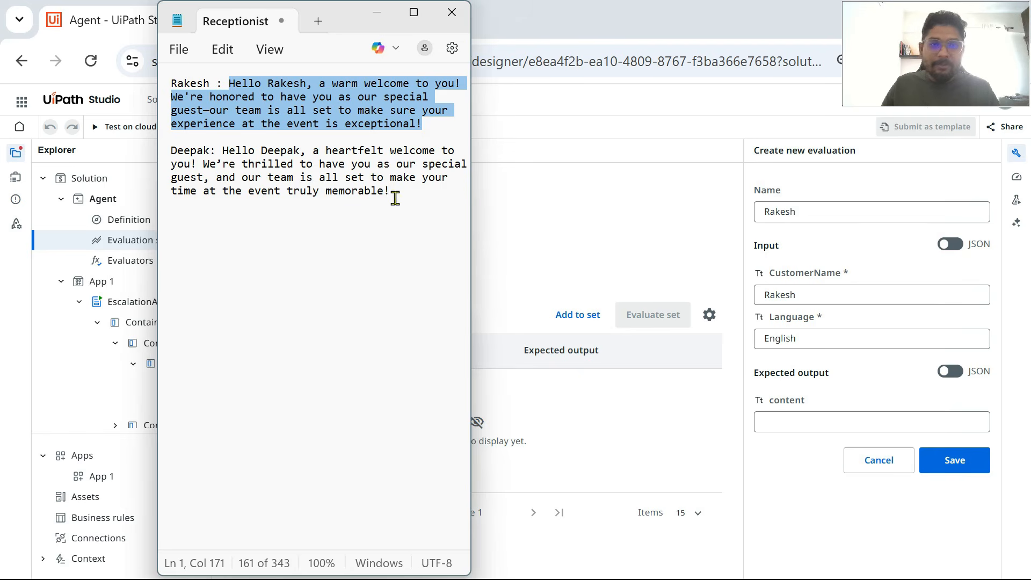
pyautogui.click(414, 12)
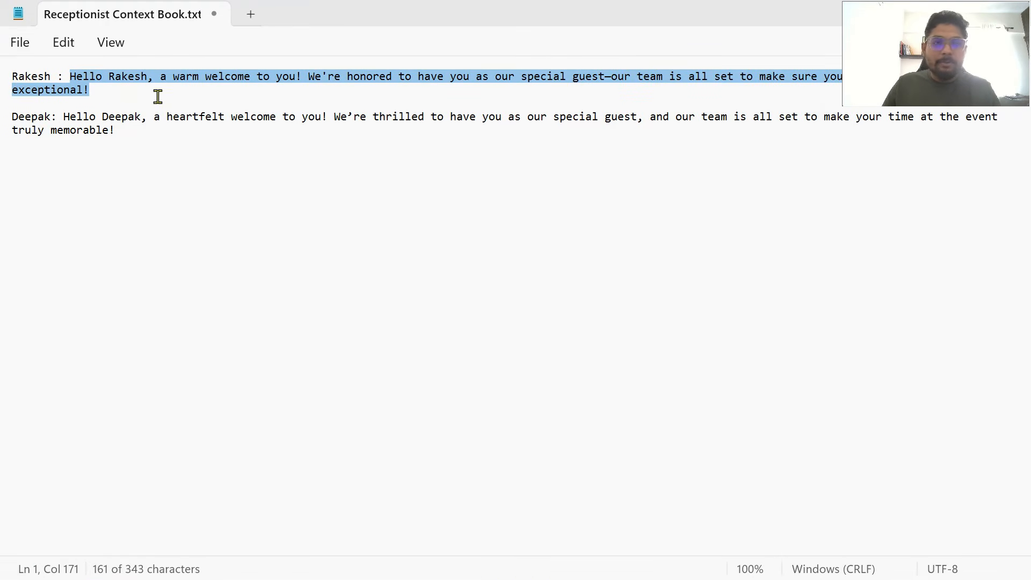
pyautogui.moveTo(960, 72); pyautogui.dragTo(967, 214)
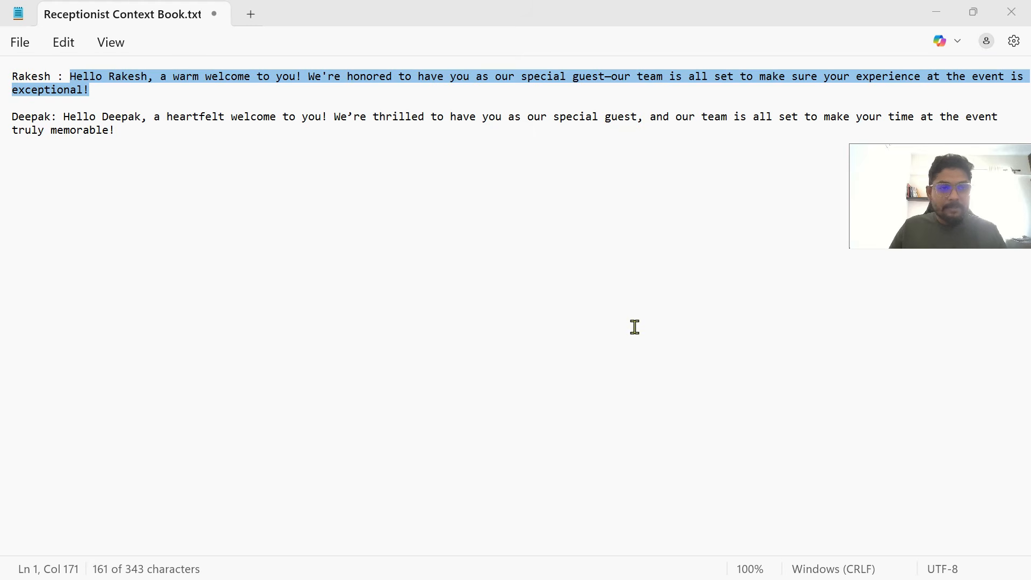
pyautogui.hotkey('alt', 'Tab')
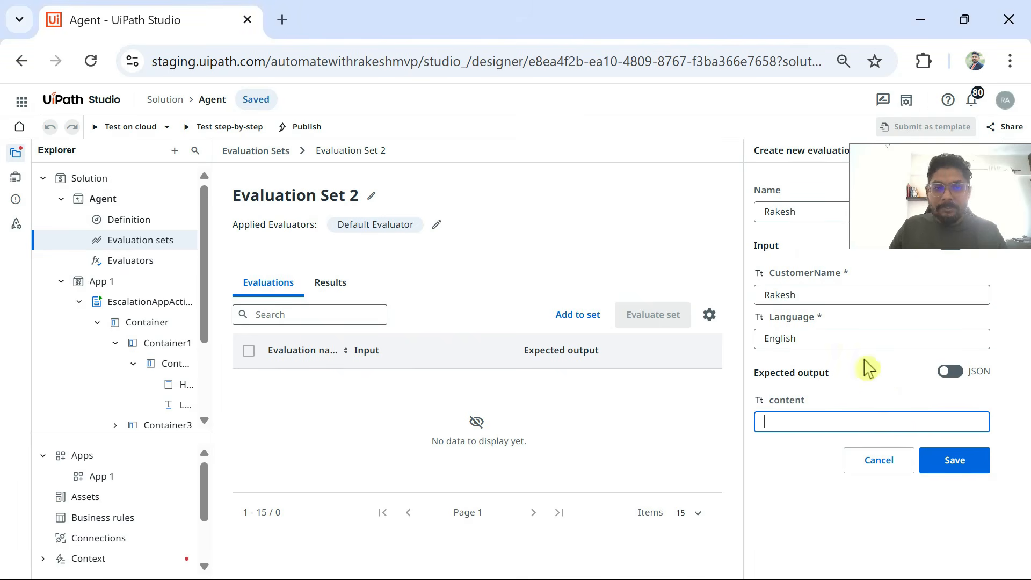
pyautogui.rightClick(774, 422)
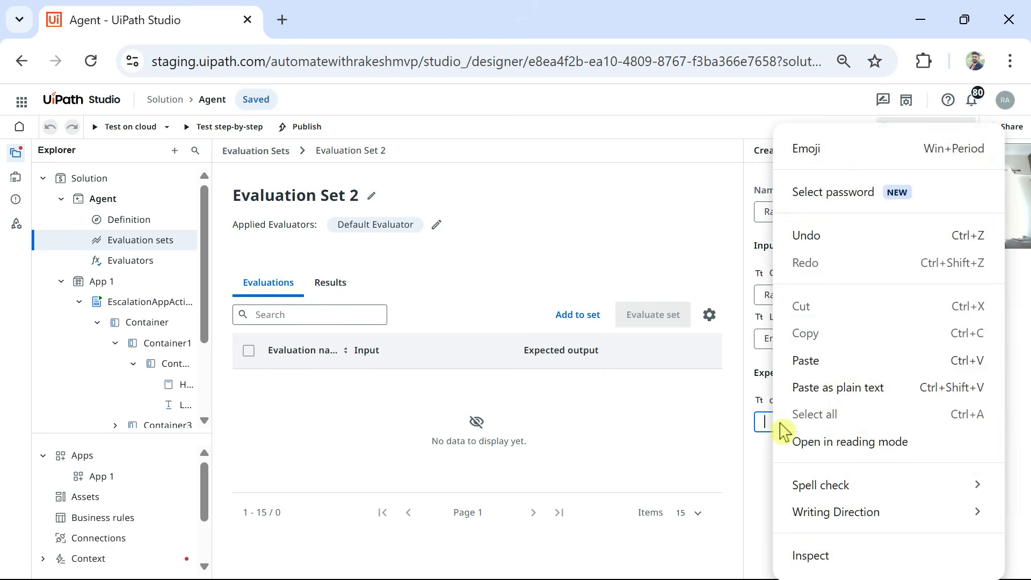
pyautogui.click(808, 359)
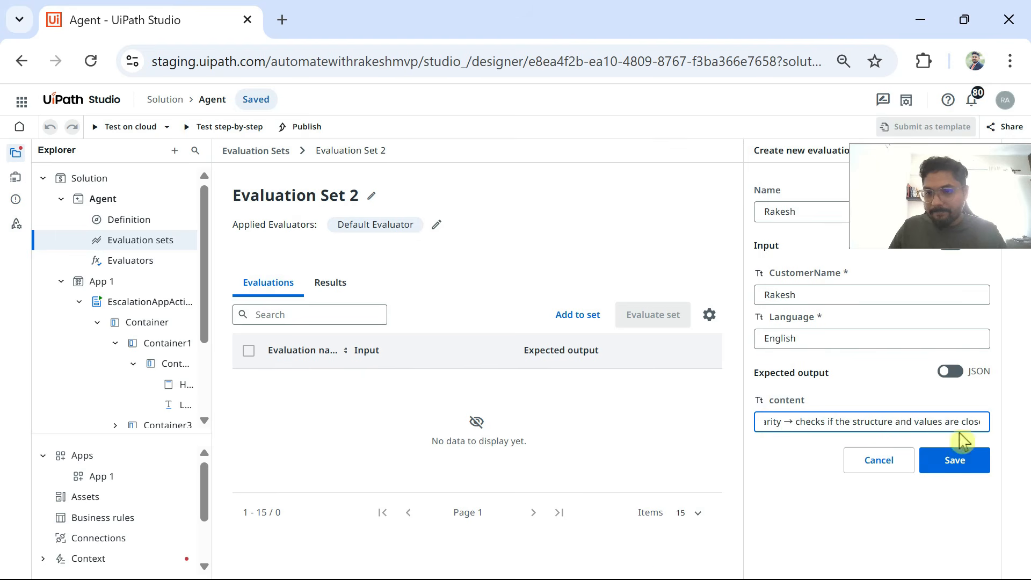
pyautogui.moveTo(796, 424); pyautogui.dragTo(1017, 424)
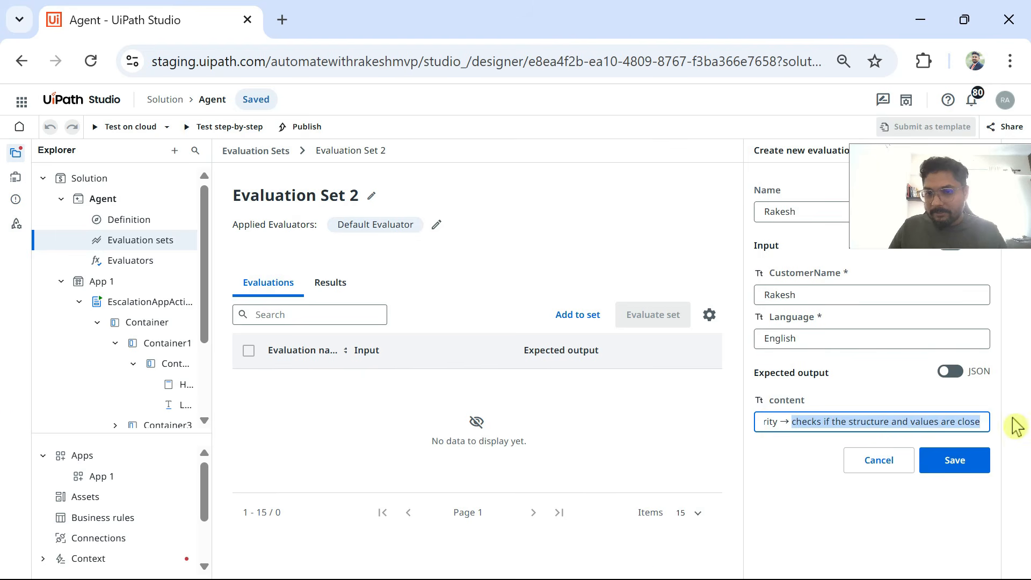
pyautogui.hotkey('ctrl', 'a')
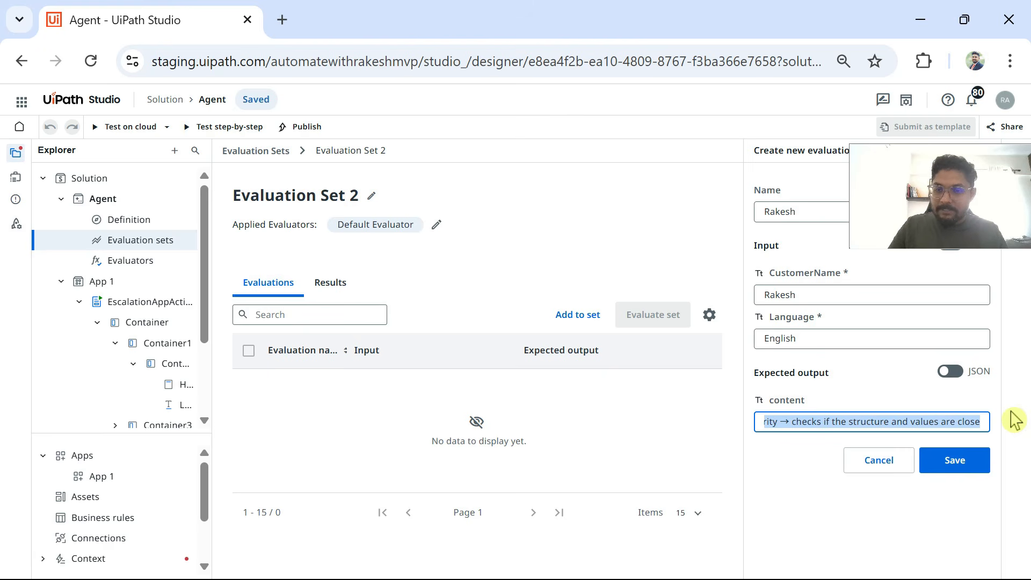
pyautogui.click(948, 422)
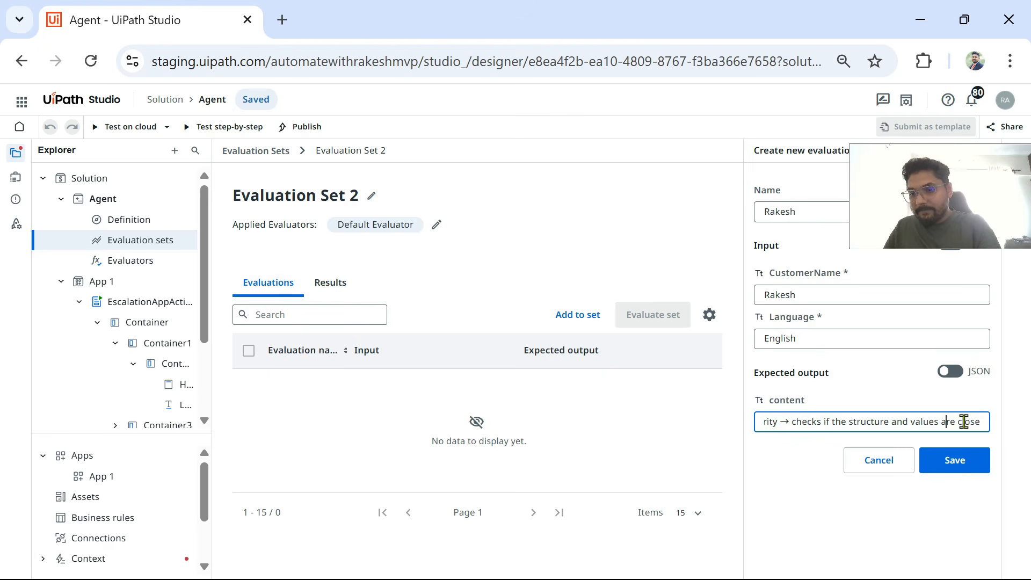
pyautogui.press('BackSpace')
pyautogui.press('BackSpace')
pyautogui.press('BackSpace')
pyautogui.press('BackSpace')
pyautogui.press('BackSpace')
pyautogui.press('BackSpace')
pyautogui.press('BackSpace')
pyautogui.press('BackSpace')
pyautogui.press('BackSpace')
pyautogui.press('BackSpace')
pyautogui.press('BackSpace')
pyautogui.press('BackSpace')
pyautogui.press('BackSpace')
pyautogui.press('BackSpace')
pyautogui.press('BackSpace')
pyautogui.press('BackSpace')
pyautogui.press('BackSpace')
pyautogui.press('BackSpace')
pyautogui.press('BackSpace')
pyautogui.press('BackSpace')
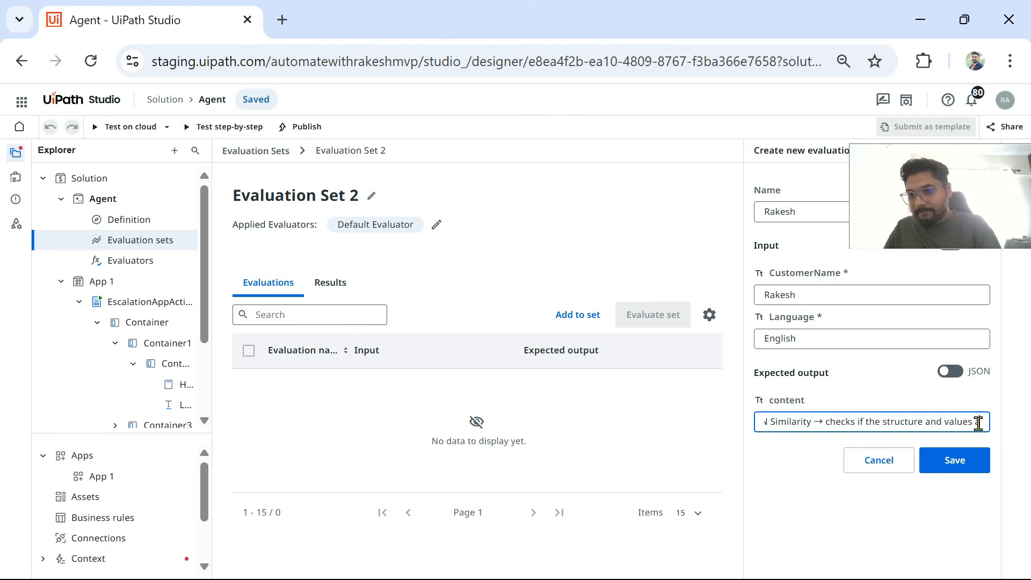
pyautogui.press('BackSpace')
pyautogui.press('BackSpace')
pyautogui.press('BackSpace')
pyautogui.press('BackSpace')
pyautogui.press('BackSpace')
pyautogui.press('BackSpace')
pyautogui.press('BackSpace')
pyautogui.press('BackSpace')
pyautogui.press('BackSpace')
pyautogui.press('BackSpace')
pyautogui.press('BackSpace')
pyautogui.press('BackSpace')
pyautogui.press('BackSpace')
pyautogui.press('BackSpace')
pyautogui.press('BackSpace')
pyautogui.press('BackSpace')
pyautogui.press('BackSpace')
pyautogui.press('BackSpace')
pyautogui.press('BackSpace')
pyautogui.press('BackSpace')
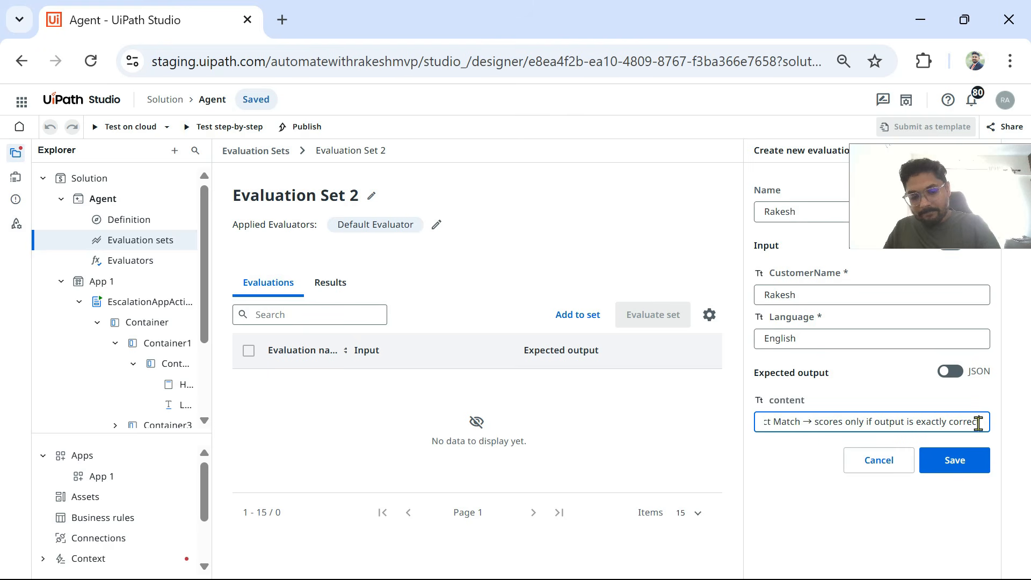
pyautogui.hotkey('ctrl', 'a')
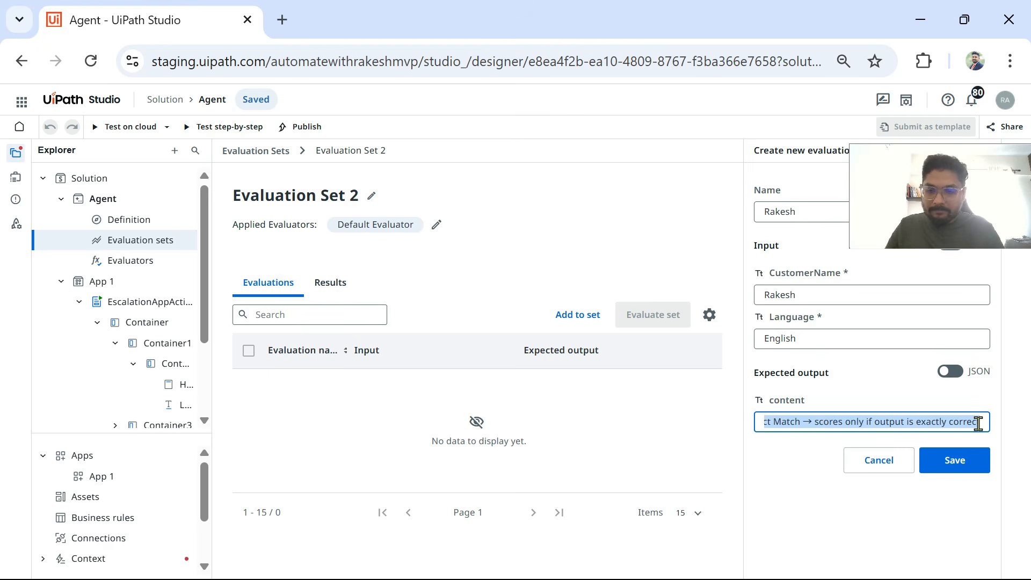
pyautogui.press('BackSpace')
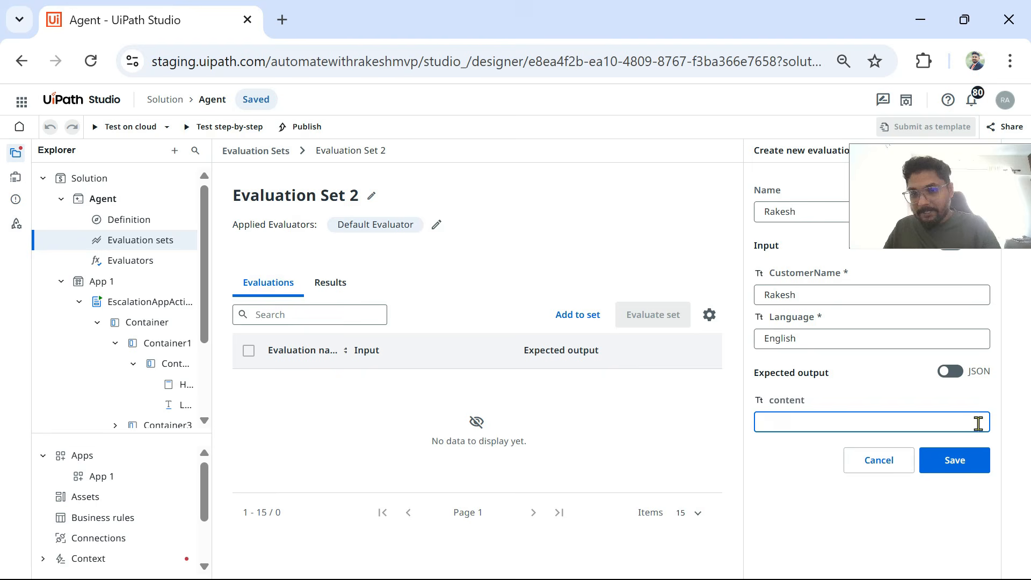
# Step: Copy the "warm welcome" greeting from Receptionist Context Book.txt in Notepad into the expected output content and save the evaluation
pyautogui.hotkey('alt', 'Tab')
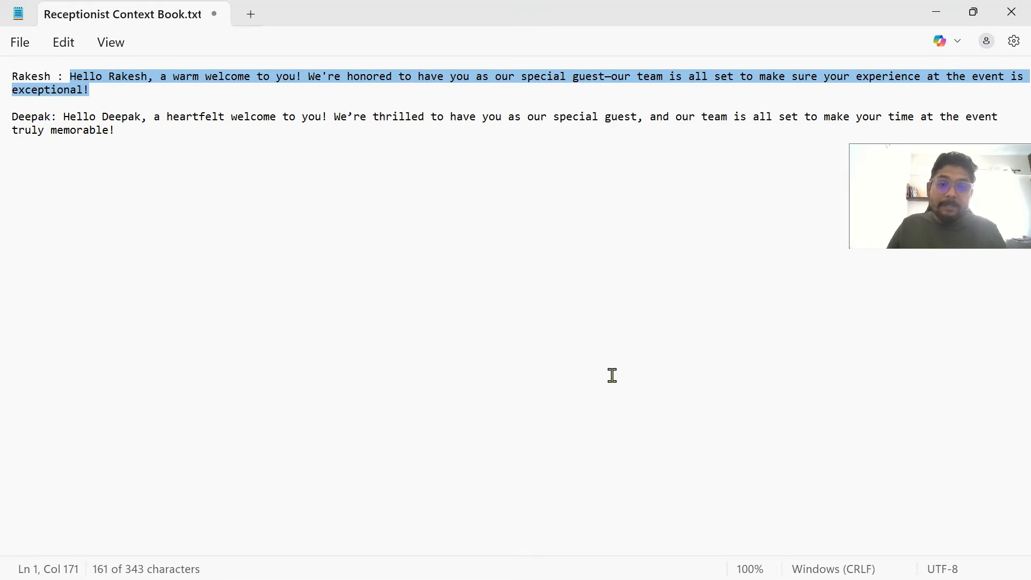
pyautogui.rightClick(373, 78)
pyautogui.click(422, 155)
pyautogui.hotkey('alt', 'Tab')
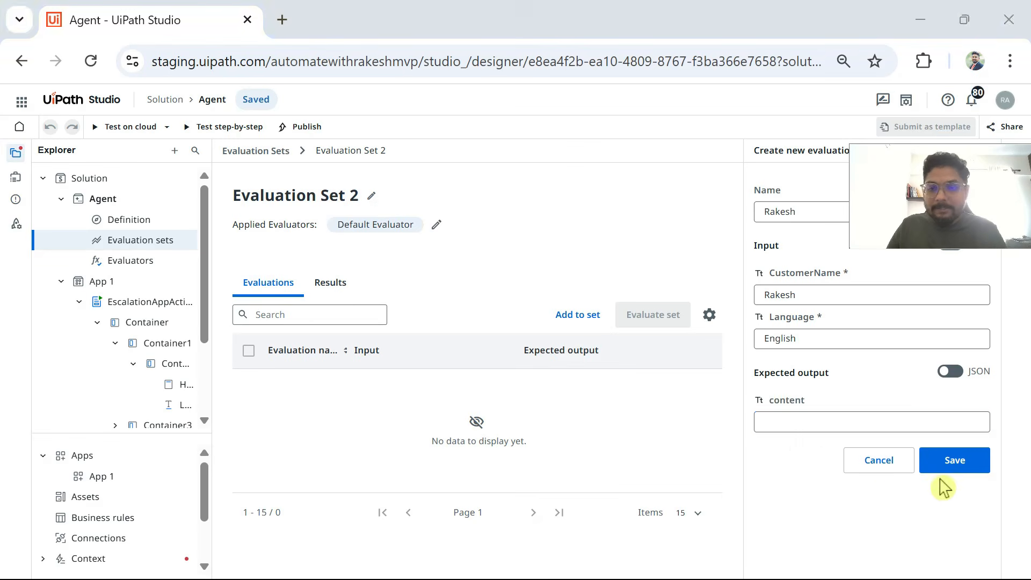
pyautogui.click(784, 424)
pyautogui.rightClick(783, 424)
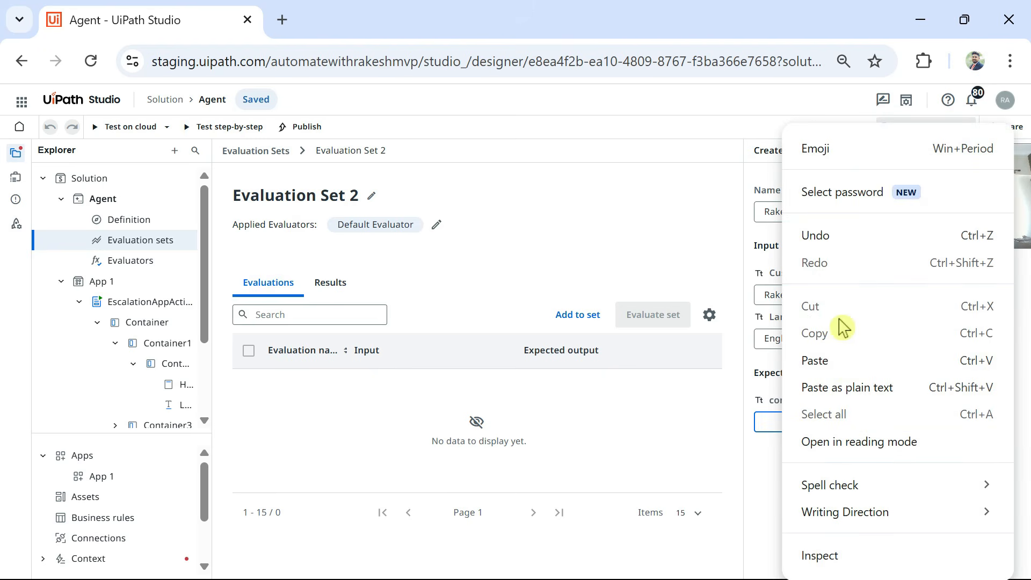
pyautogui.click(824, 363)
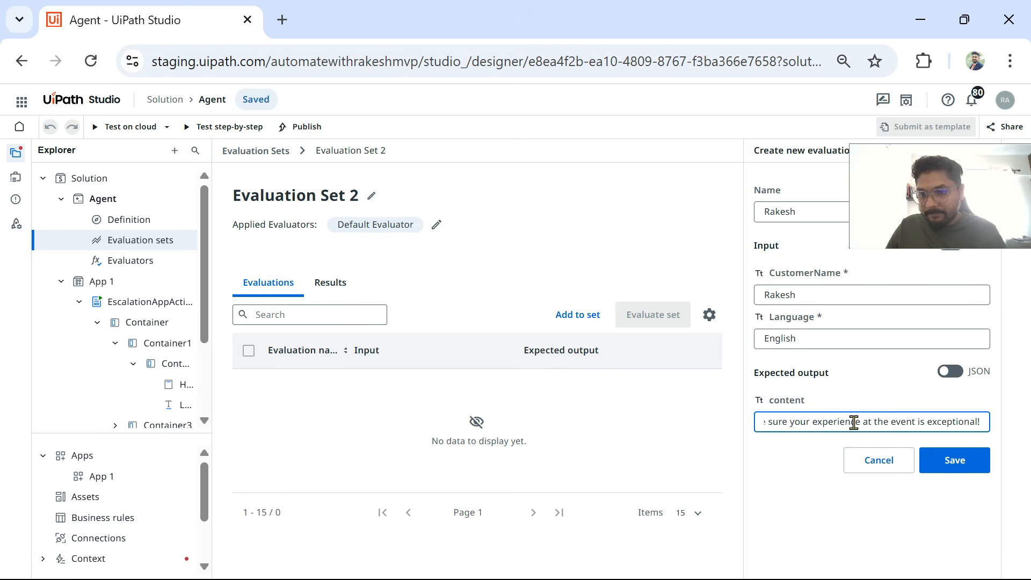
pyautogui.hotkey('alt', 'Tab')
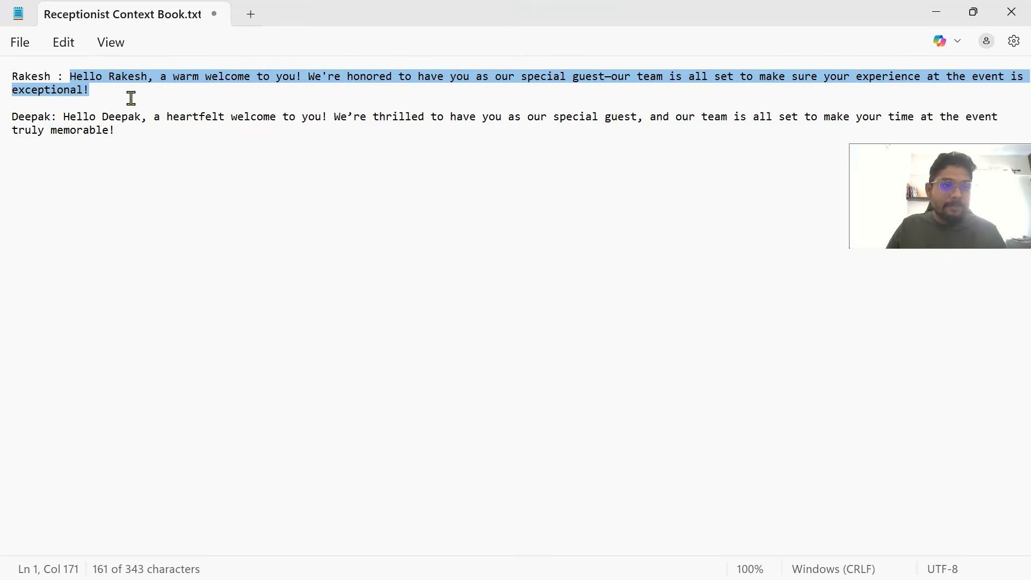
pyautogui.hotkey('alt', 'Tab')
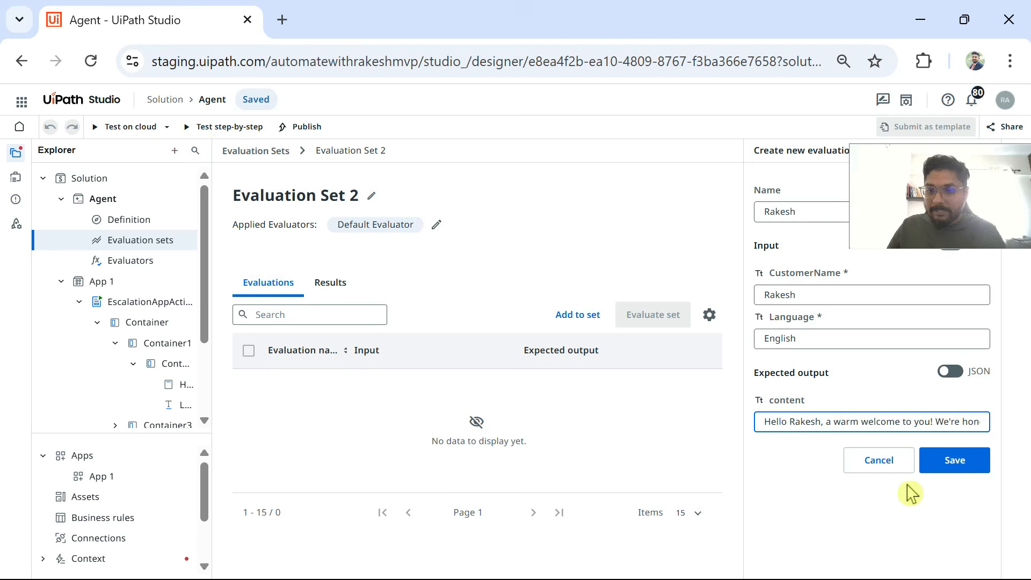
pyautogui.click(954, 459)
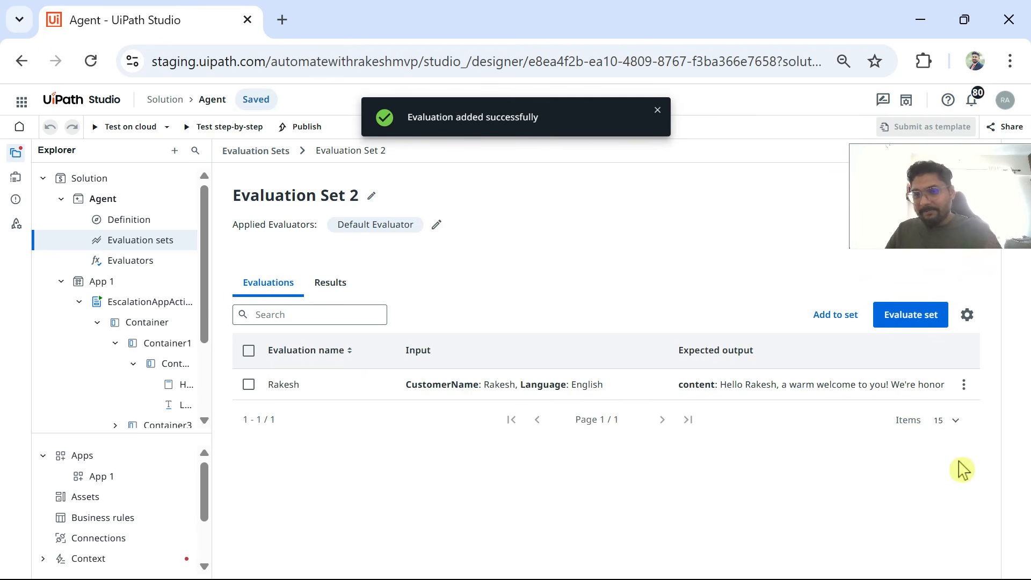
# Step: Add a second evaluation to the set, entering the second guest's first name as Name and CustomerName and English as Language
pyautogui.click(837, 320)
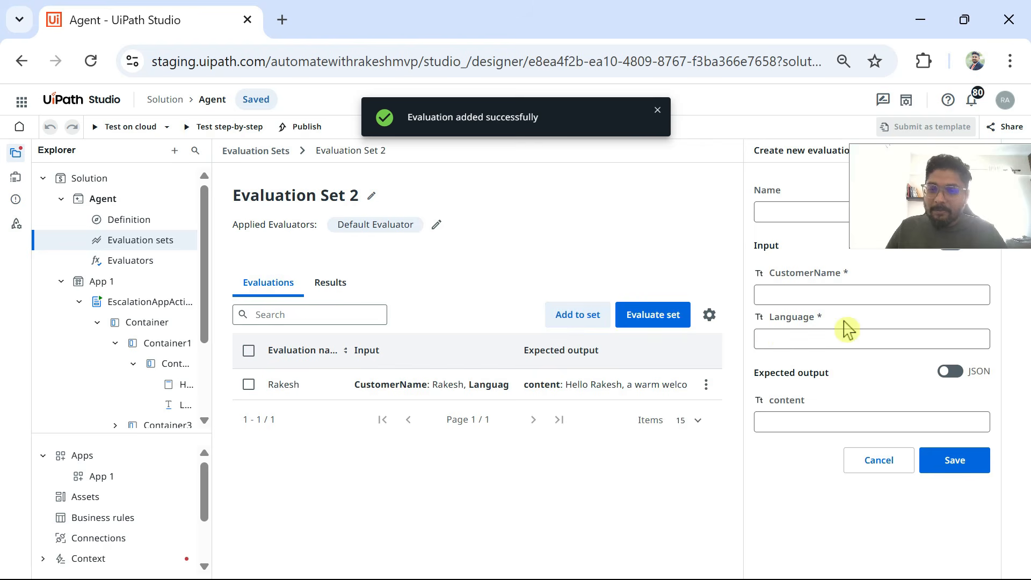
pyautogui.moveTo(945, 194); pyautogui.dragTo(945, 54)
pyautogui.click(803, 212)
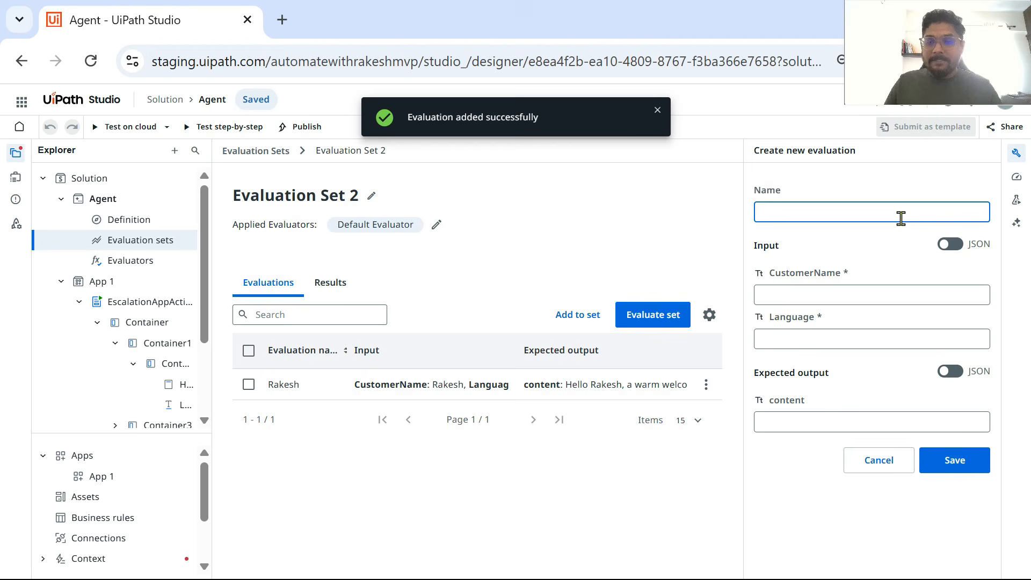
pyautogui.write('Deepak')
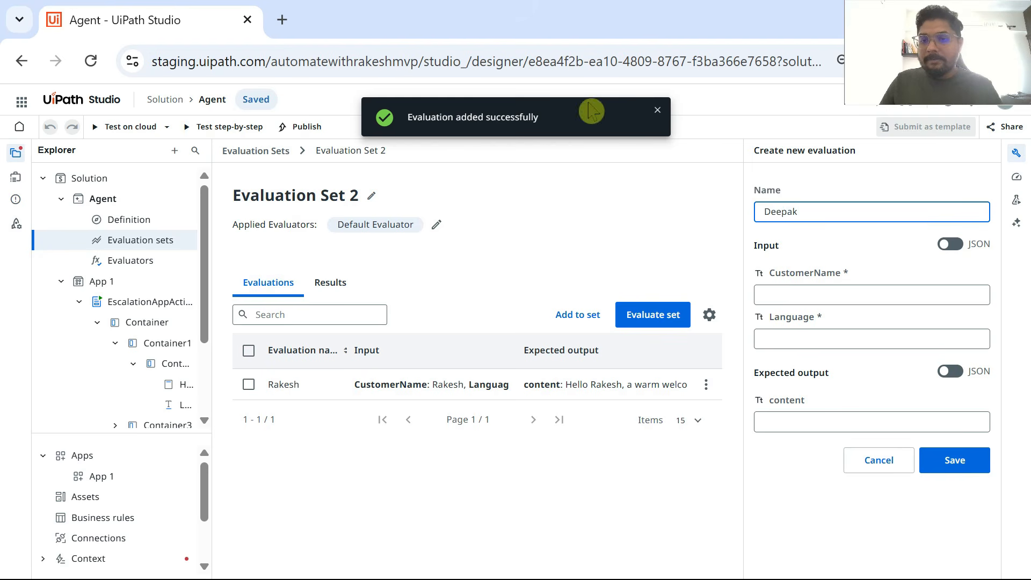
pyautogui.click(907, 294)
pyautogui.write('Deepak')
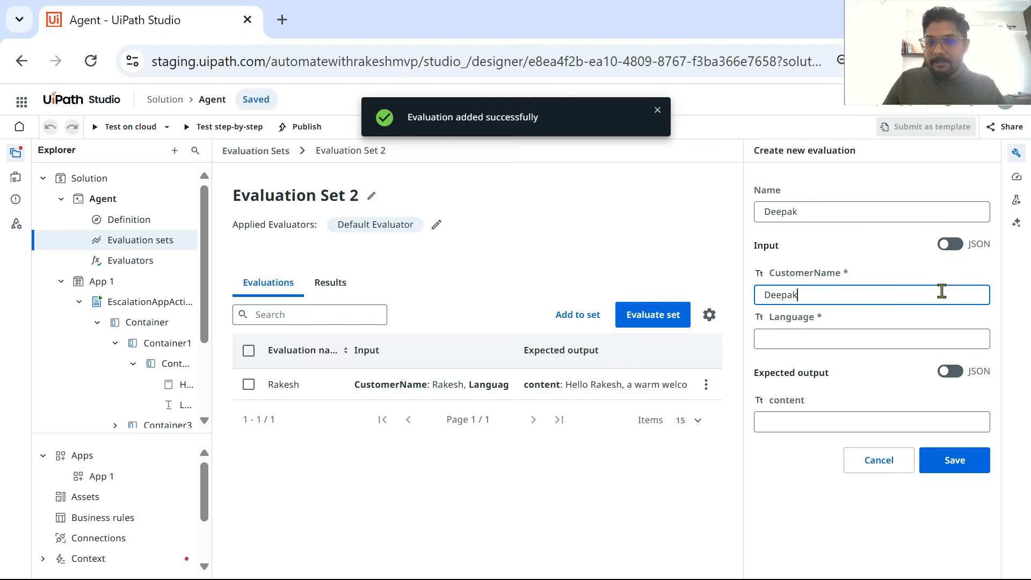
pyautogui.click(776, 337)
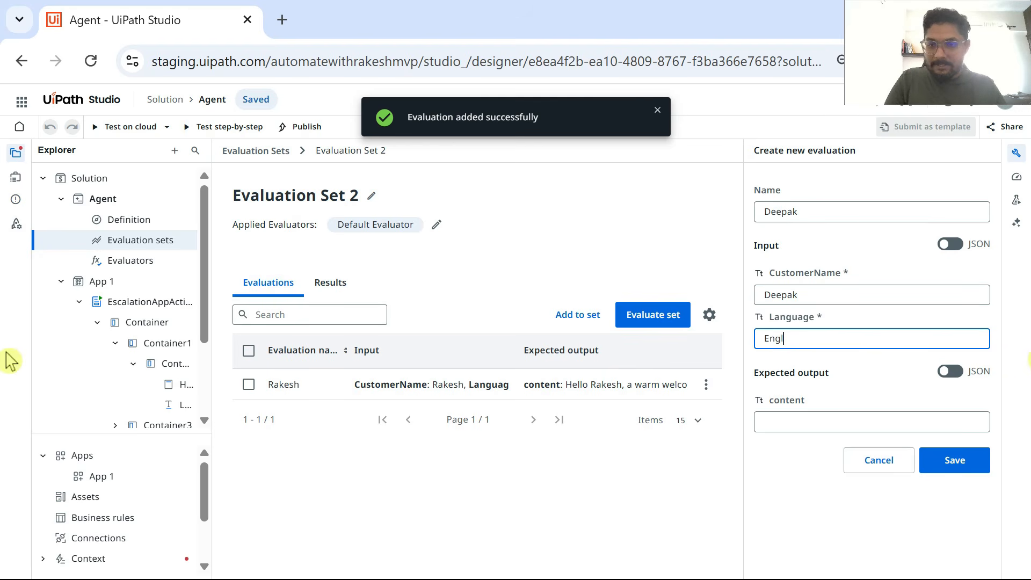
# Step: Copy the "heartfelt welcome" greeting from Receptionist Context Book.txt in Notepad into the expected output content in UiPath Studio and save the evaluation
pyautogui.click(799, 421)
pyautogui.hotkey('alt', 'Tab')
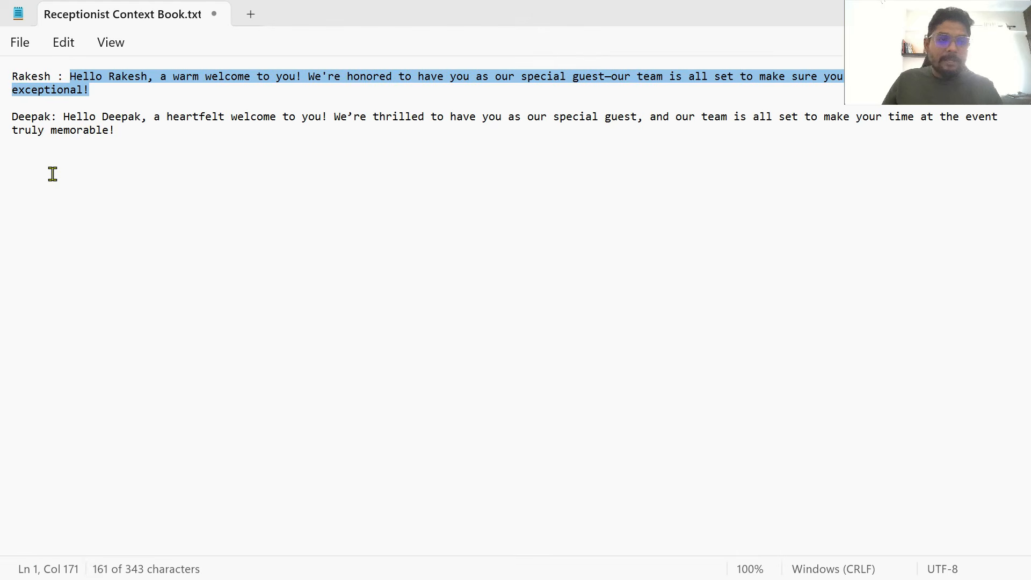
pyautogui.moveTo(64, 117); pyautogui.dragTo(119, 129)
pyautogui.rightClick(115, 122)
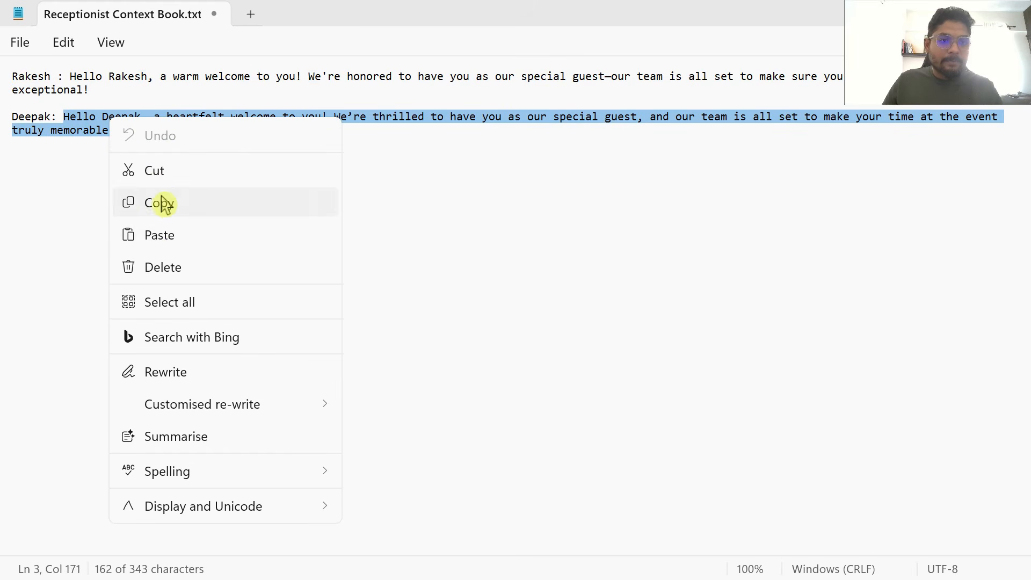
pyautogui.click(171, 206)
pyautogui.hotkey('alt', 'Tab')
pyautogui.click(802, 429)
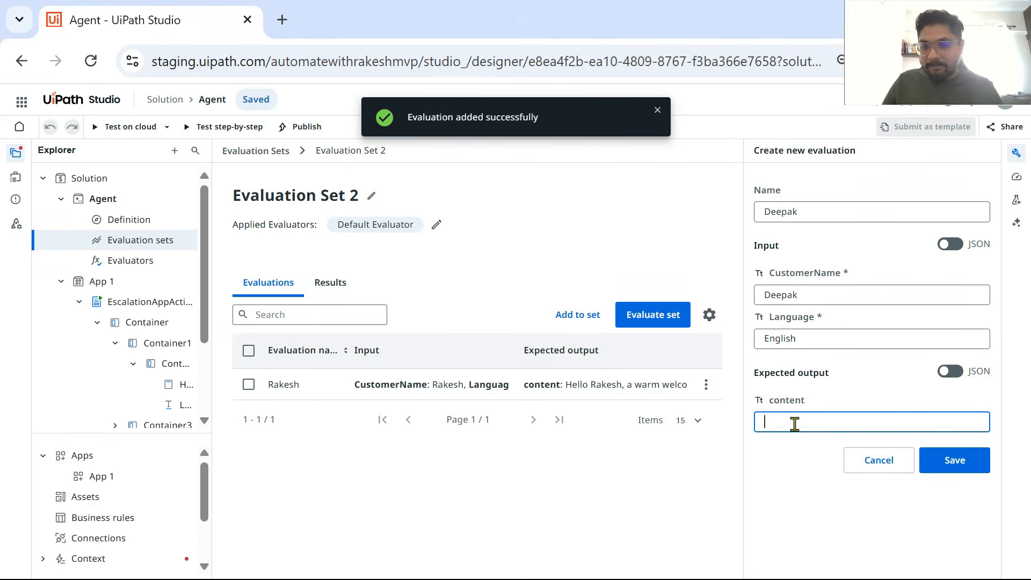
pyautogui.rightClick(806, 430)
pyautogui.click(849, 360)
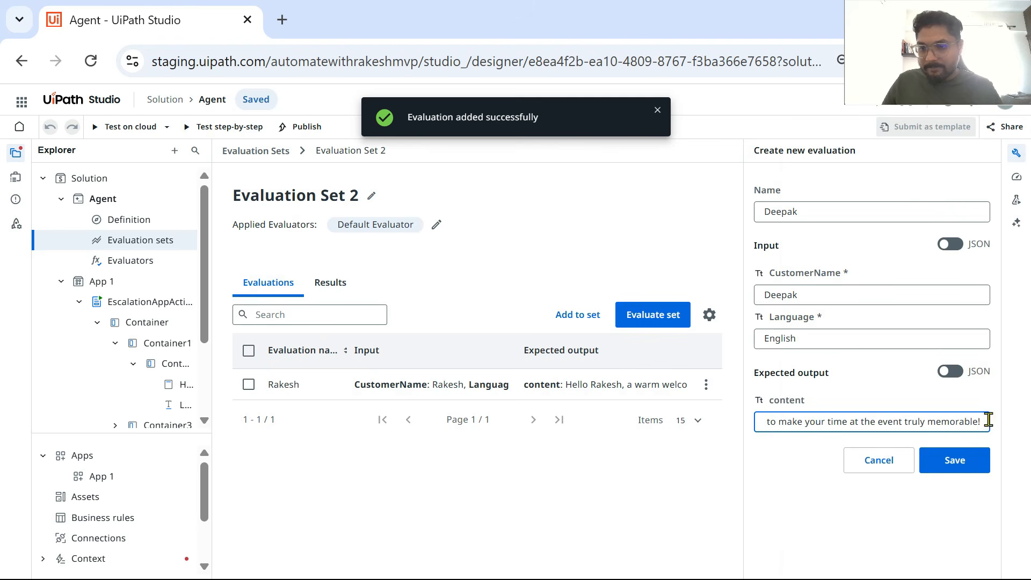
pyautogui.hotkey('alt', 'Tab')
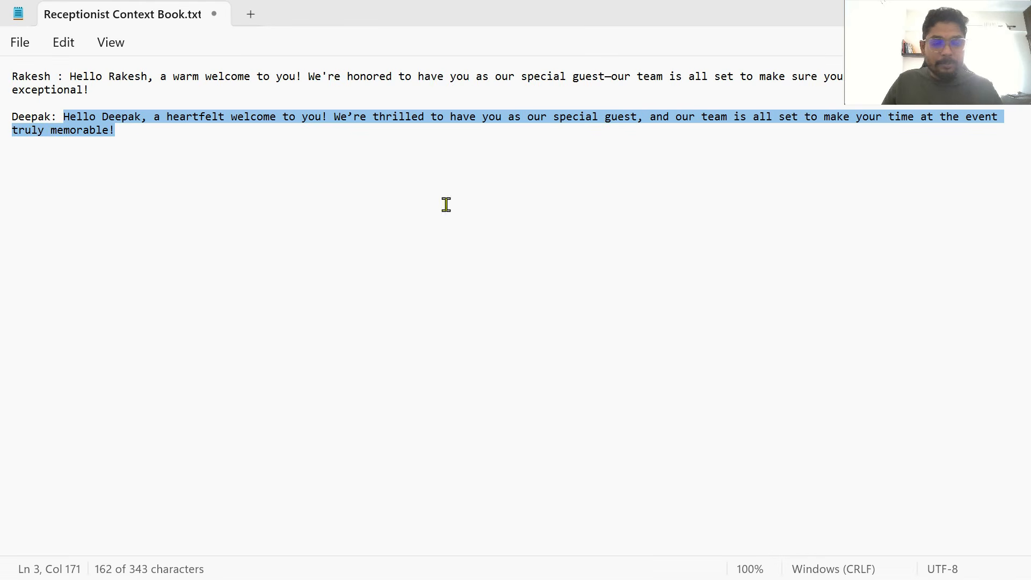
pyautogui.hotkey('alt', 'Tab')
pyautogui.moveTo(938, 422); pyautogui.dragTo(1000, 432)
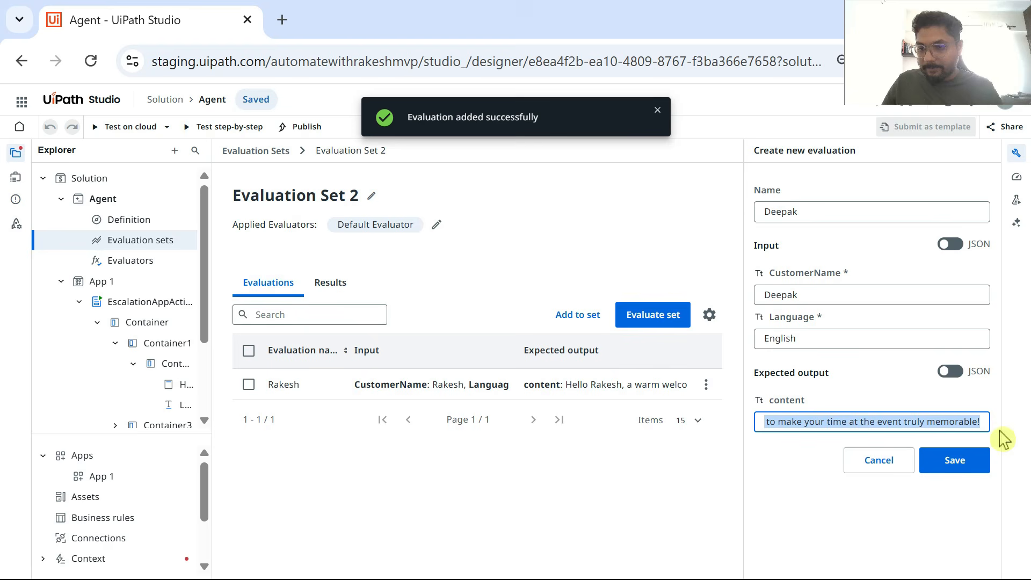
pyautogui.click(960, 463)
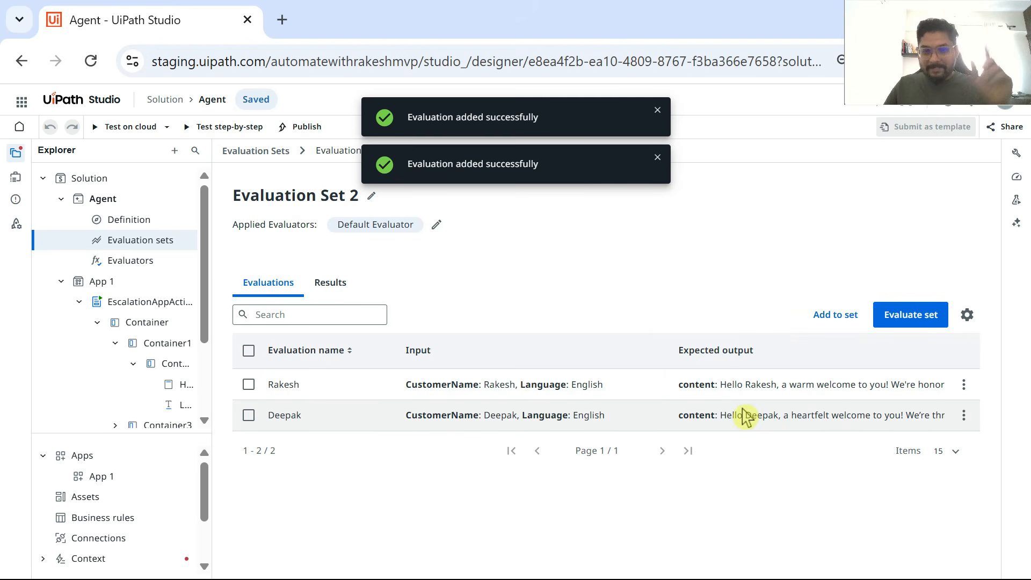
# Step: Save a third evaluation with the guest's first name as Name and CustomerName, English as Language and a "How are you?" greeting as expected content
pyautogui.click(840, 318)
pyautogui.click(780, 214)
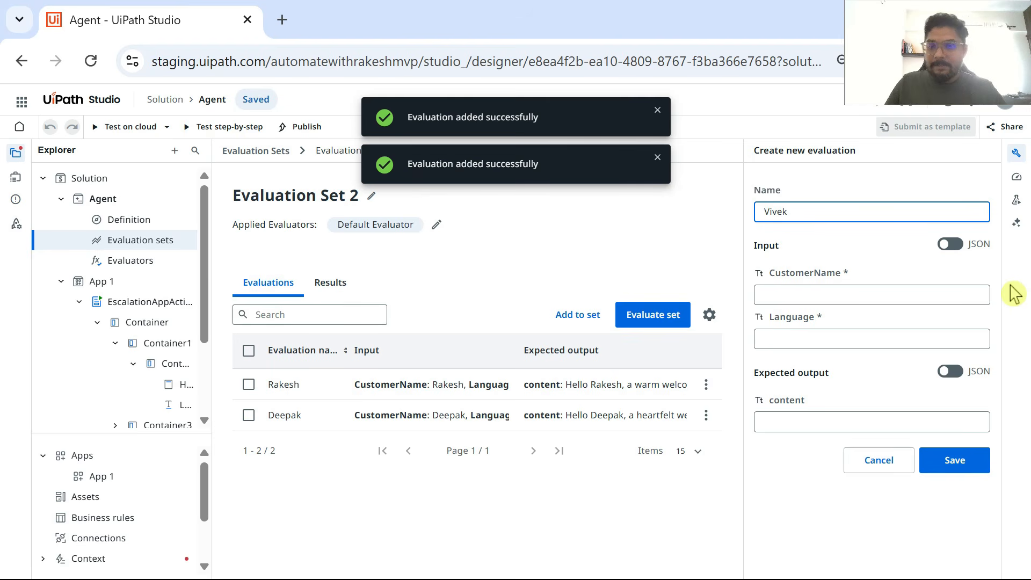
pyautogui.click(835, 299)
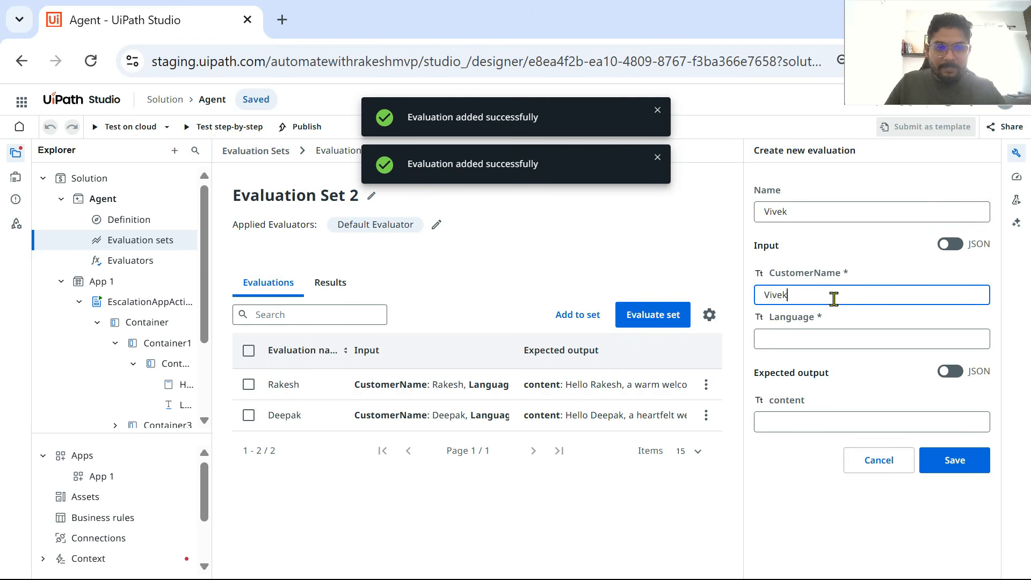
pyautogui.click(778, 338)
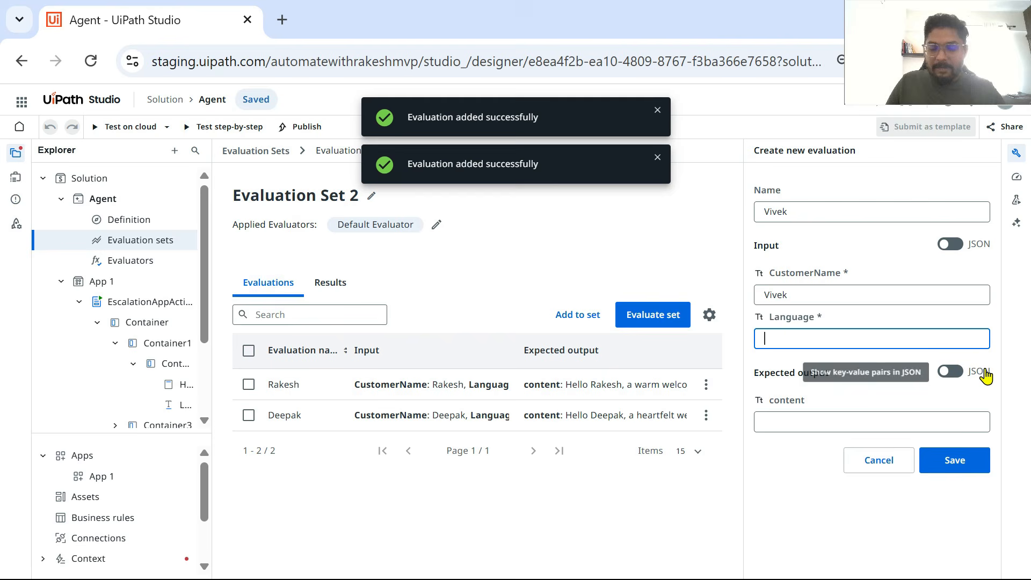
pyautogui.write('English')
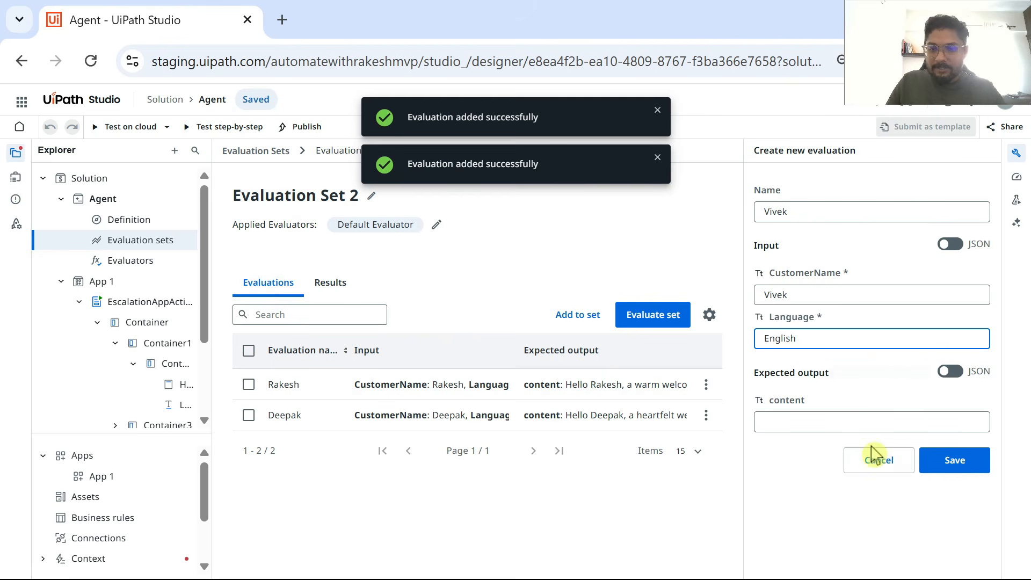
pyautogui.click(806, 420)
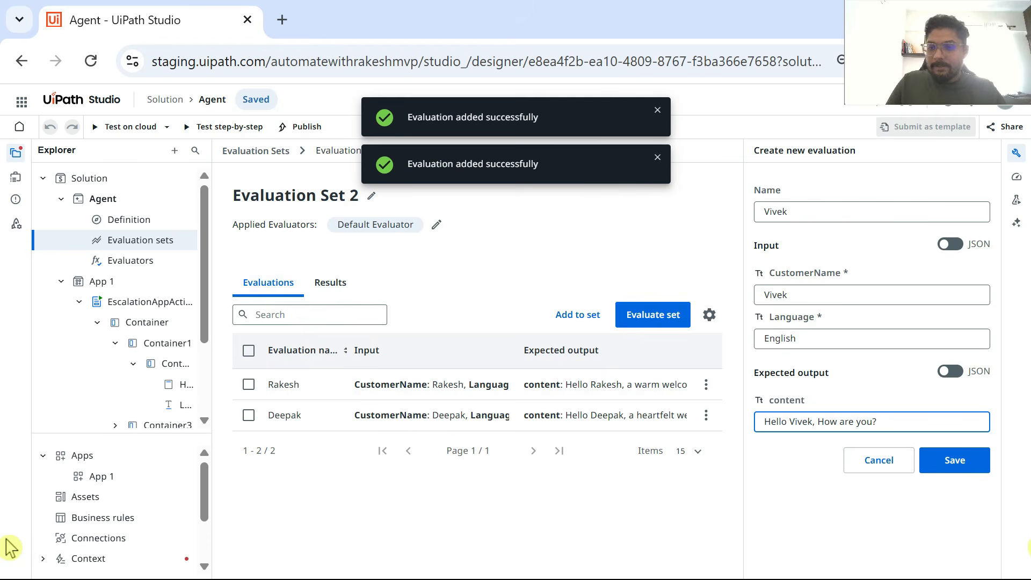
pyautogui.click(967, 466)
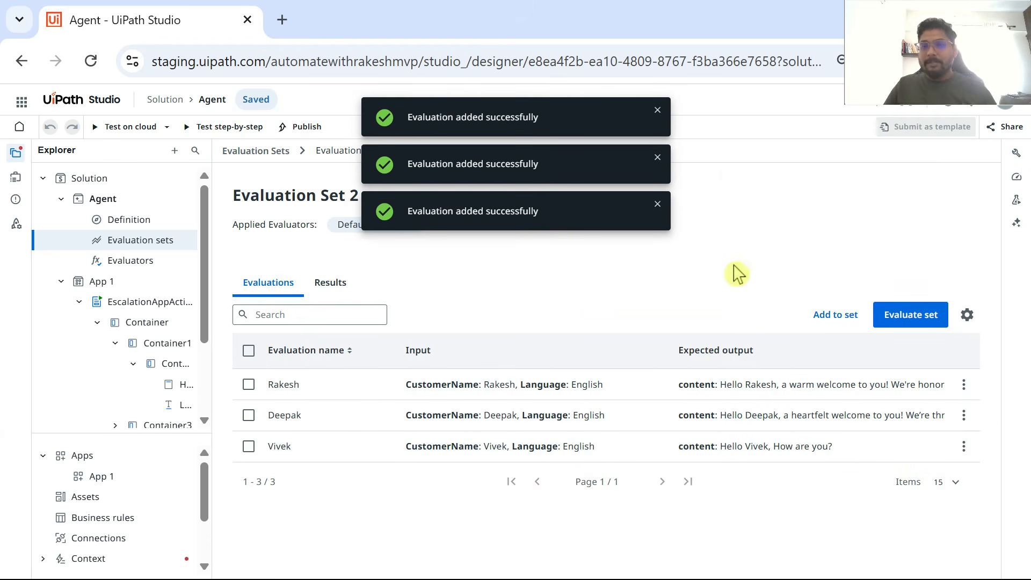
# Step: Dismiss the notifications and run Evaluation Set 2 from the evaluation sets overview
pyautogui.click(657, 111)
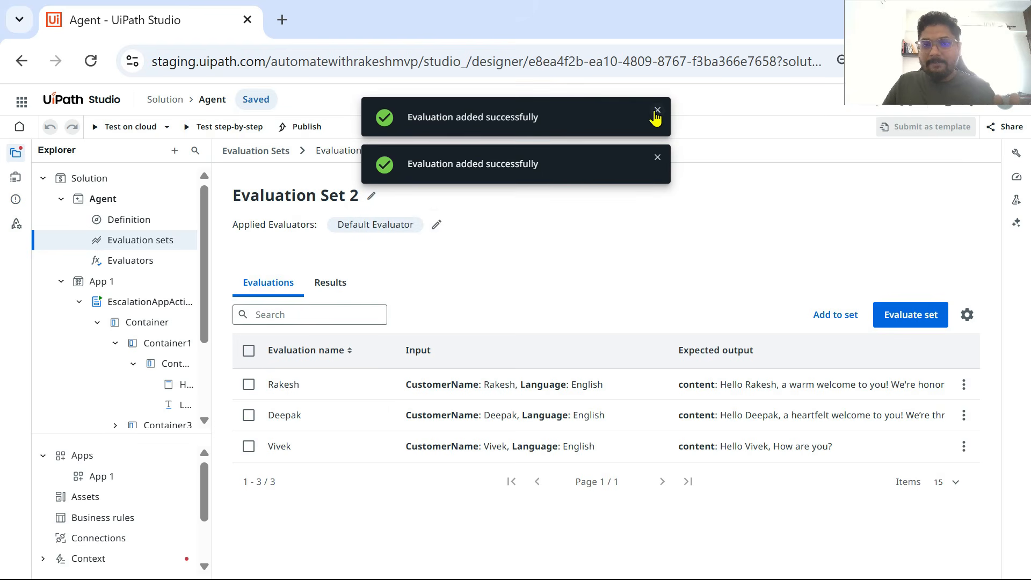
pyautogui.click(657, 111)
pyautogui.click(656, 115)
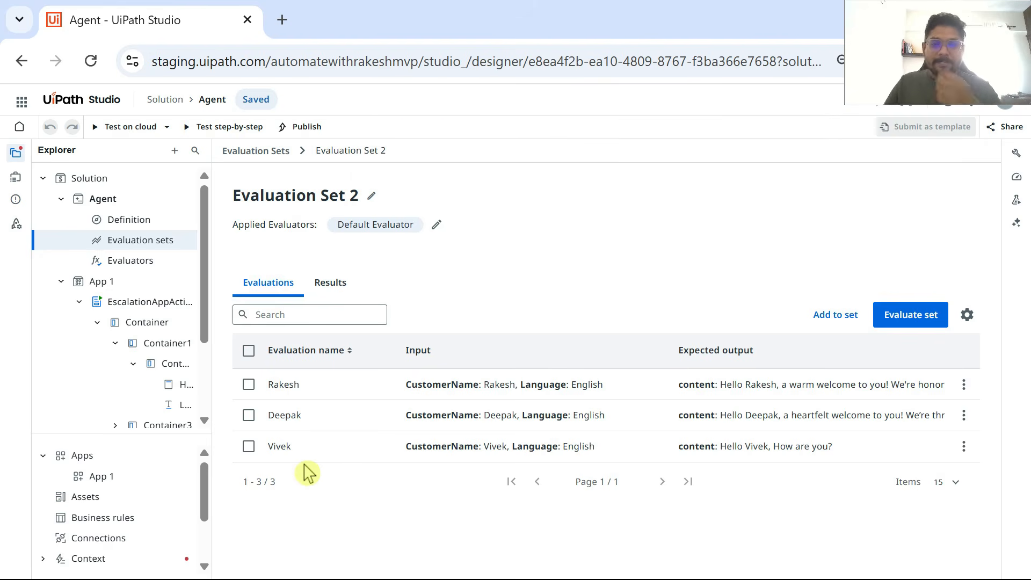
pyautogui.click(255, 155)
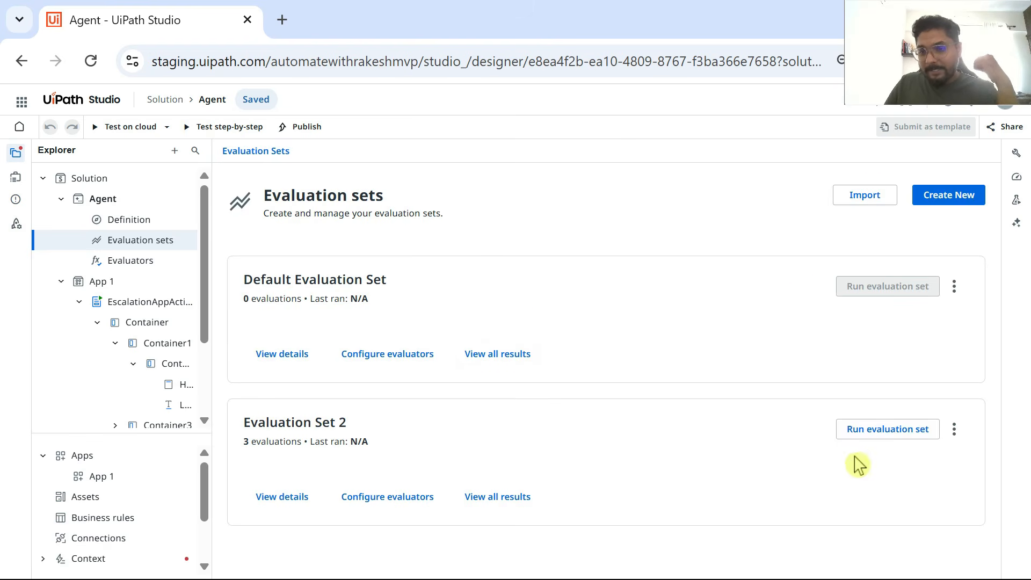
pyautogui.click(889, 432)
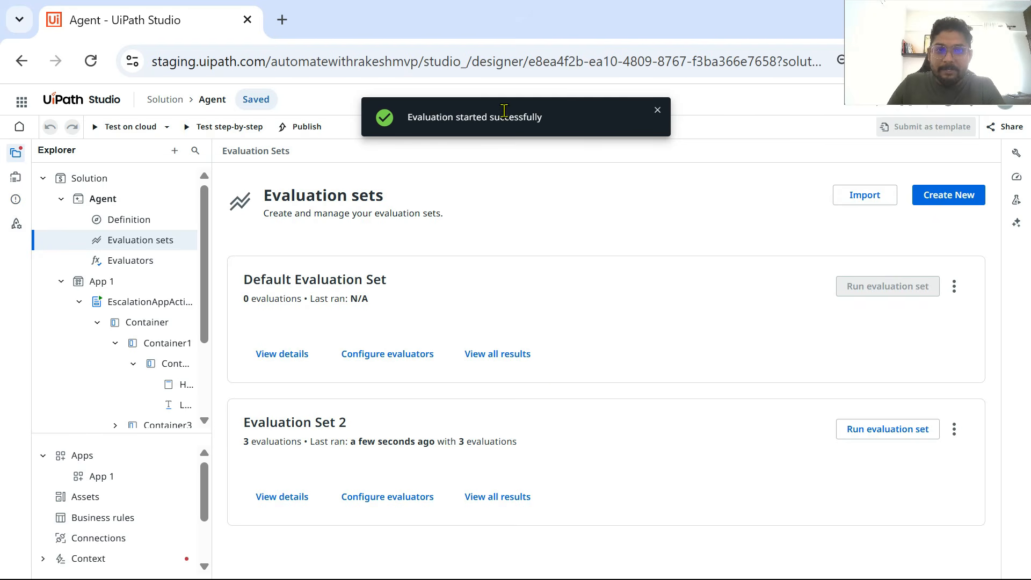
pyautogui.click(657, 110)
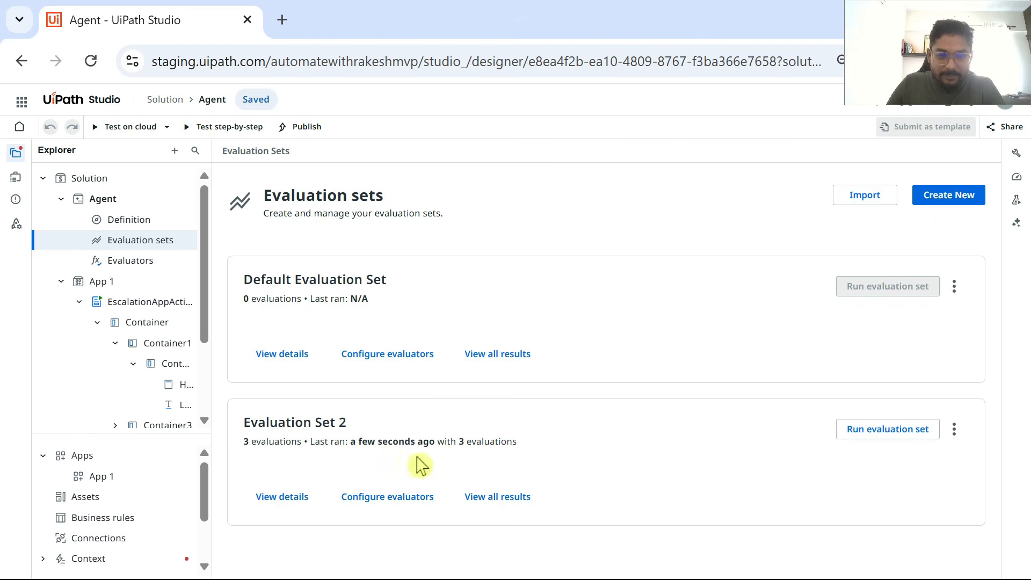
# Step: View the results of Evaluation Set 2, checking its evaluator score and status
pyautogui.click(294, 505)
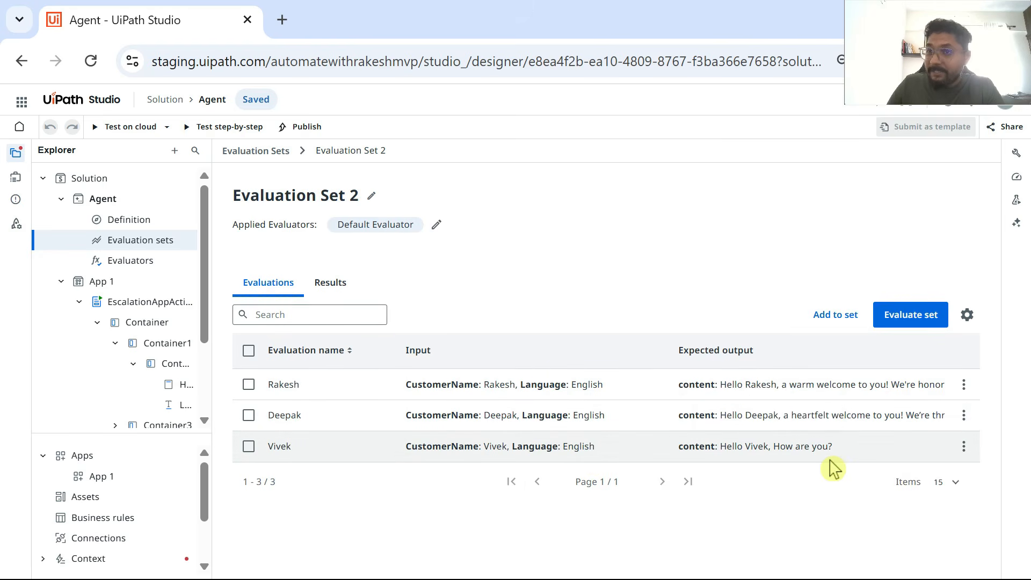
pyautogui.click(331, 284)
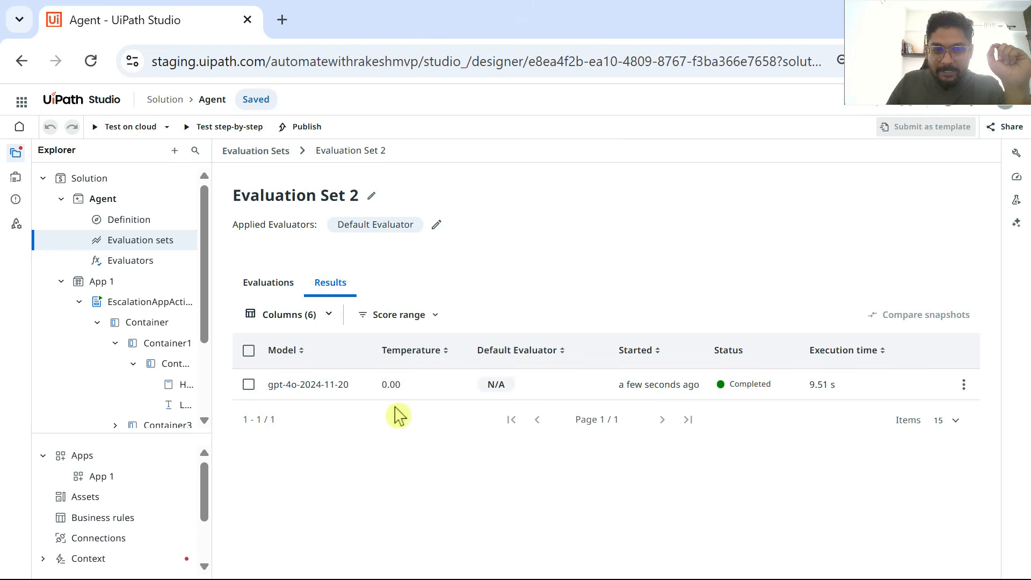
pyautogui.moveTo(644, 393)
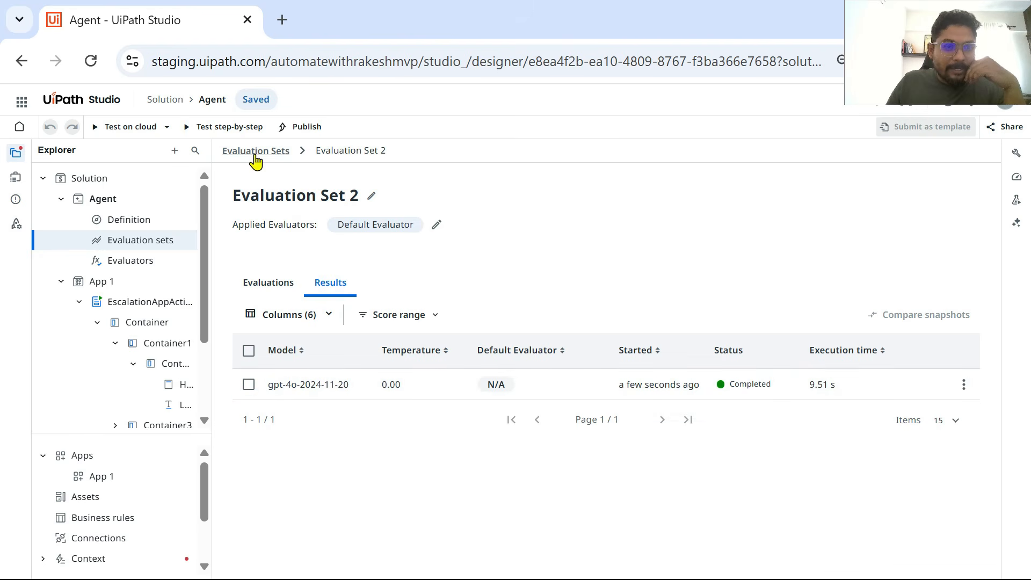
# Step: Run Evaluation Set 2 again from the evaluation sets overview and view all its results
pyautogui.click(149, 258)
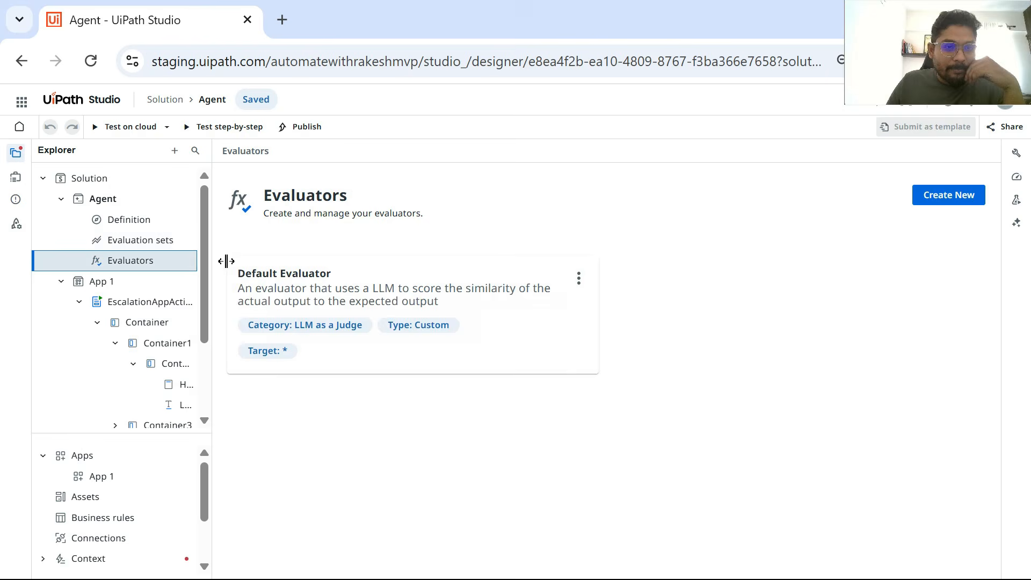
pyautogui.click(133, 240)
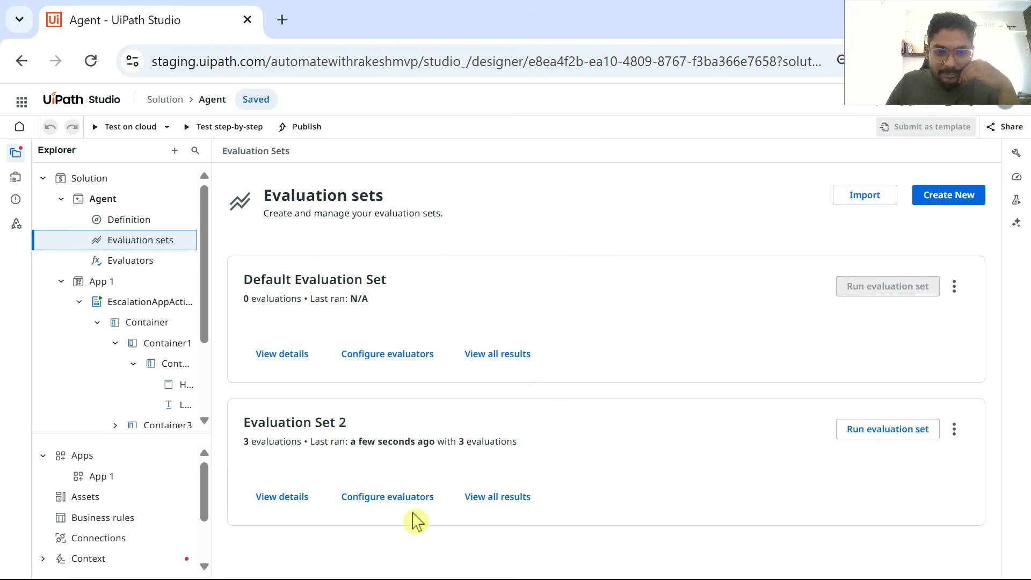
pyautogui.click(507, 505)
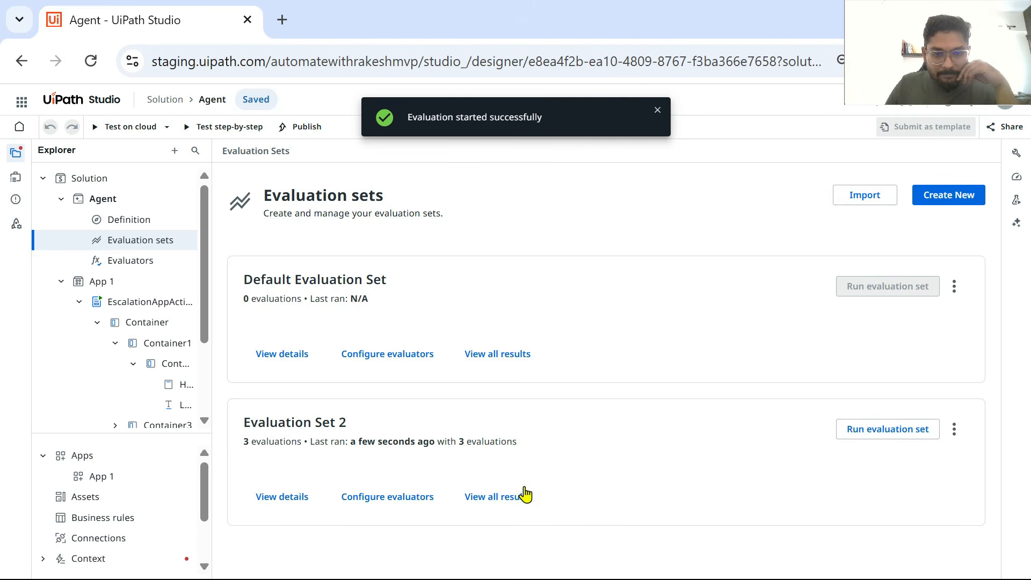
pyautogui.click(501, 496)
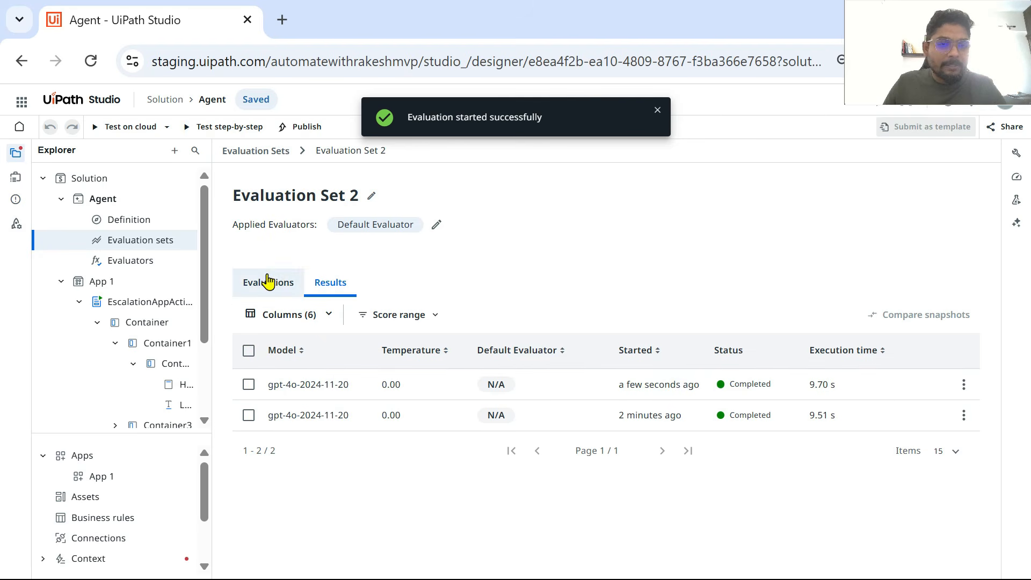
# Step: Create a new evaluation set and save an evaluation with a guest's first name, English as Language and a "How are you?" greeting as expected content
pyautogui.click(258, 153)
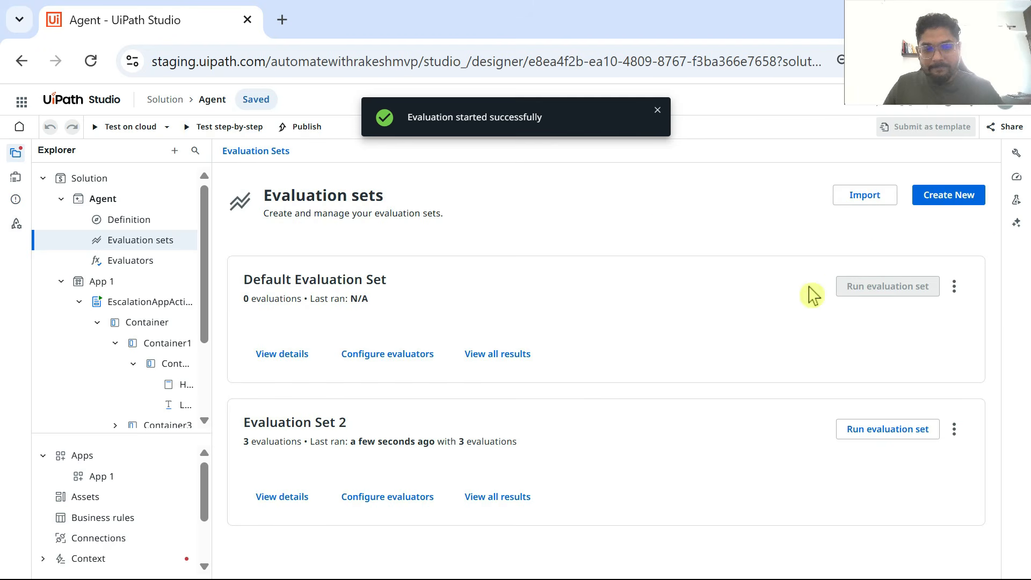
pyautogui.click(950, 196)
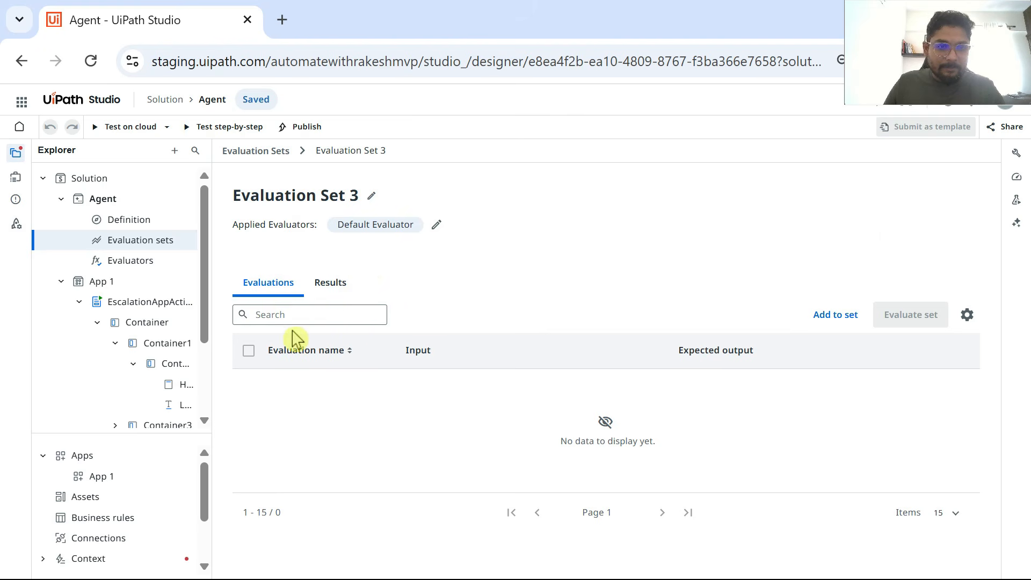
pyautogui.click(836, 316)
pyautogui.click(772, 209)
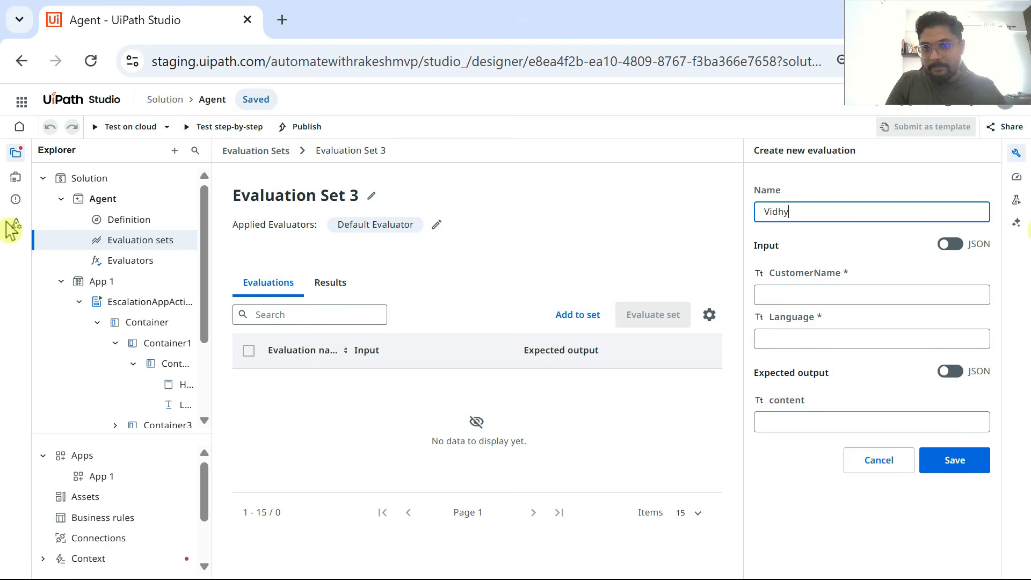
pyautogui.click(810, 294)
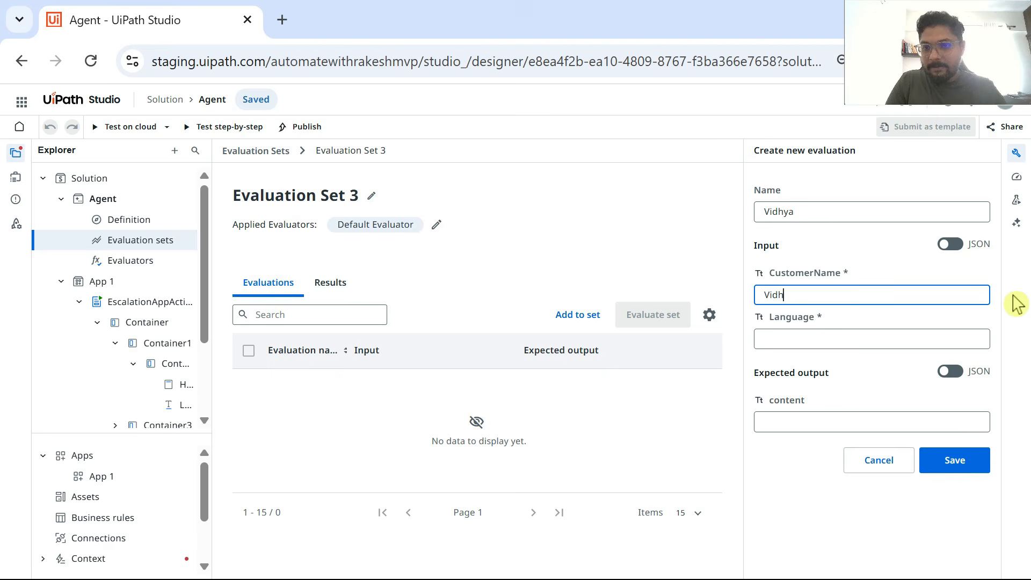
pyautogui.click(887, 336)
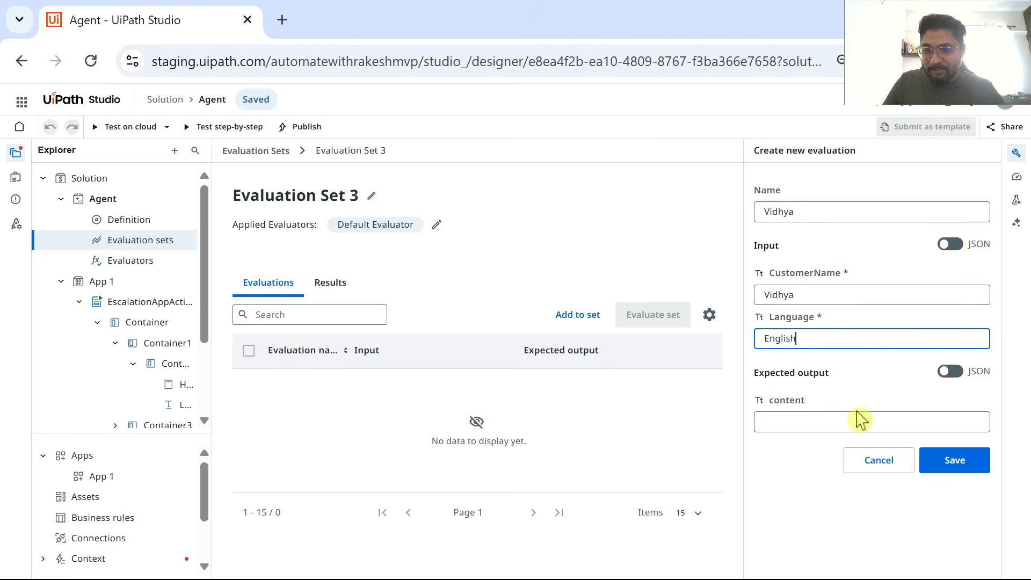
pyautogui.click(815, 424)
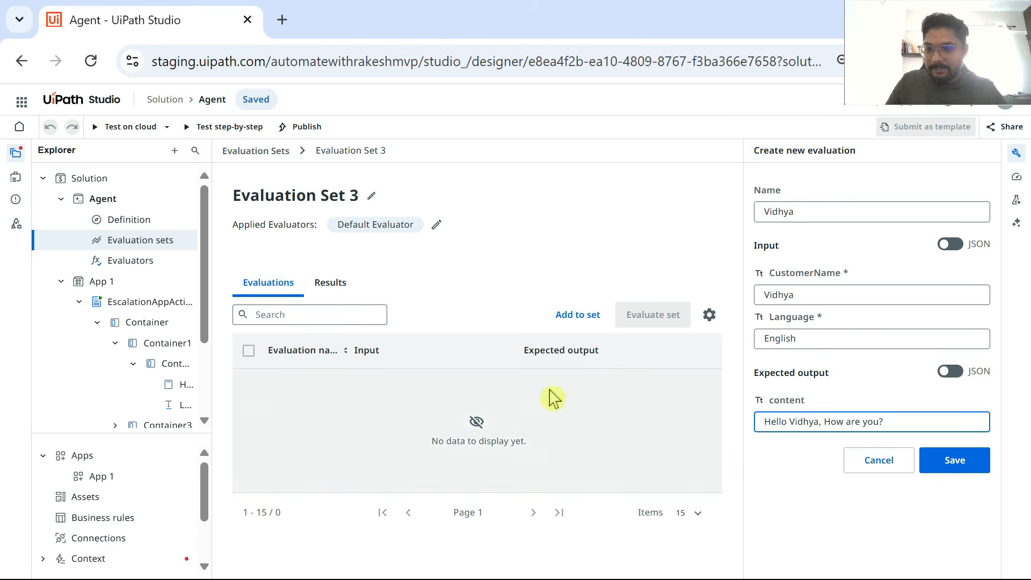
pyautogui.click(947, 466)
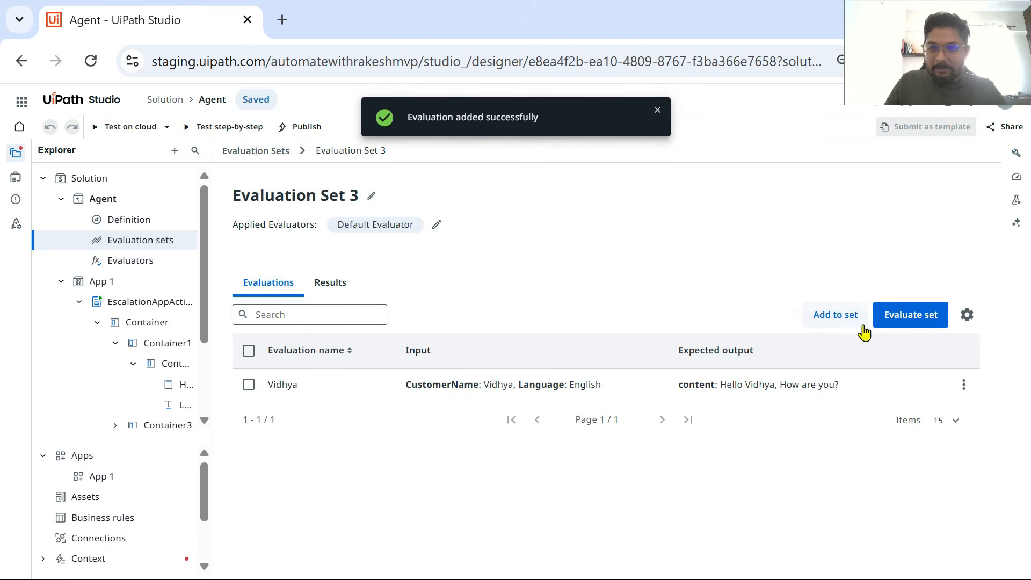
# Step: Add a second evaluation to Evaluation Set 3 with another guest's first name, English as Language and a "How are you?" greeting as expected content
pyautogui.click(846, 318)
pyautogui.click(804, 211)
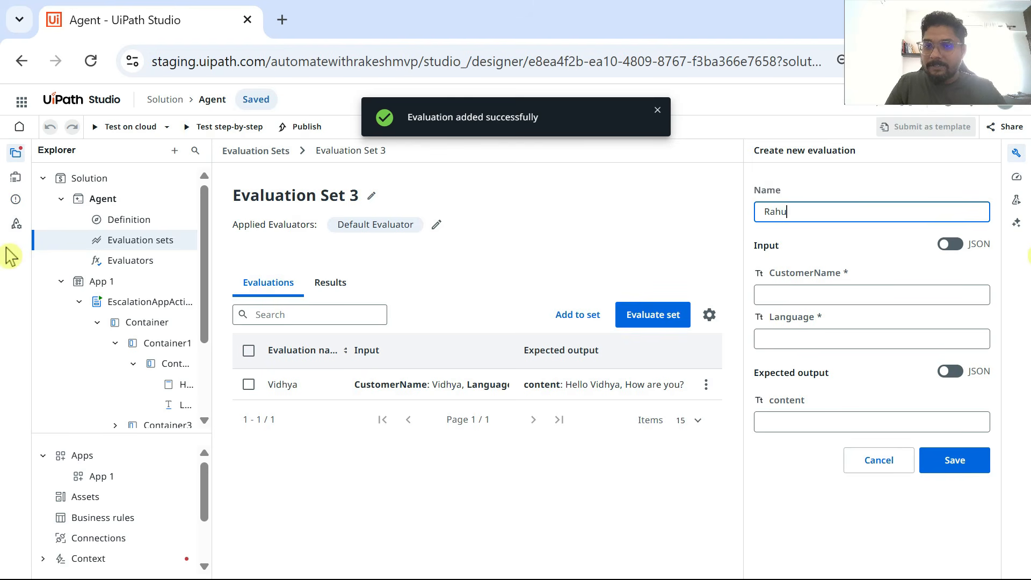
pyautogui.click(798, 295)
pyautogui.write('Ra')
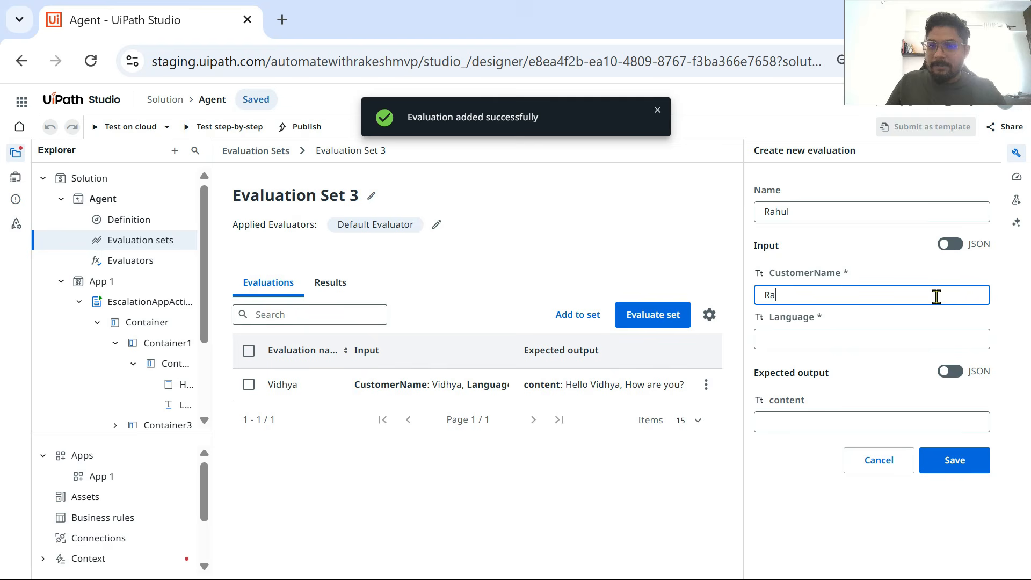
pyautogui.write('hul')
pyautogui.click(828, 340)
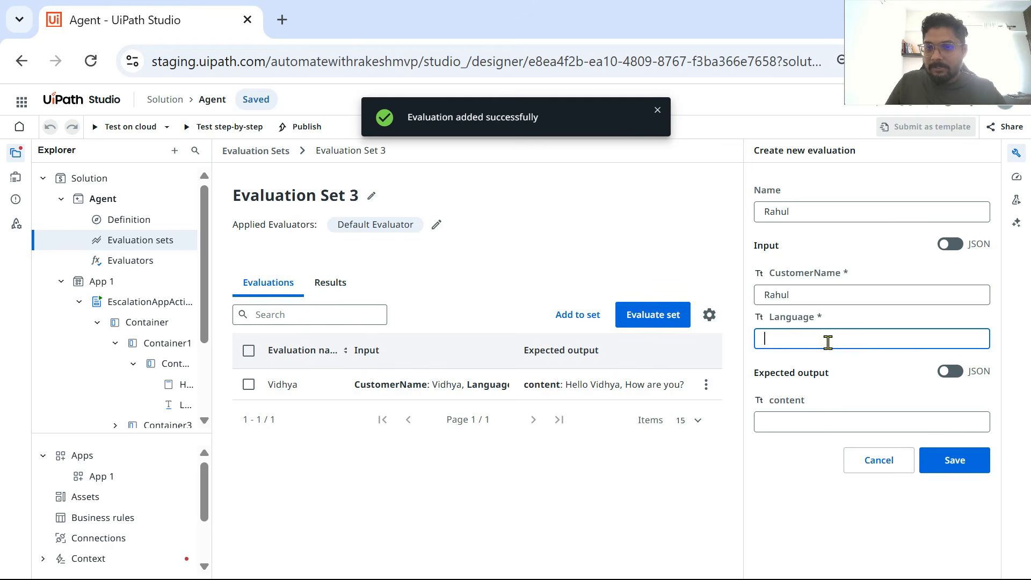
pyautogui.write('English')
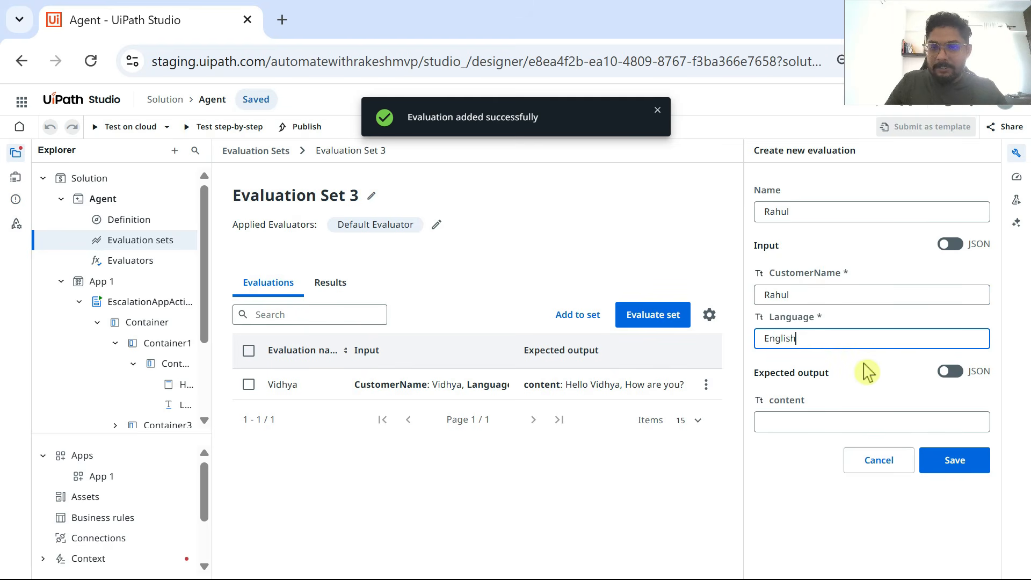
pyautogui.click(884, 426)
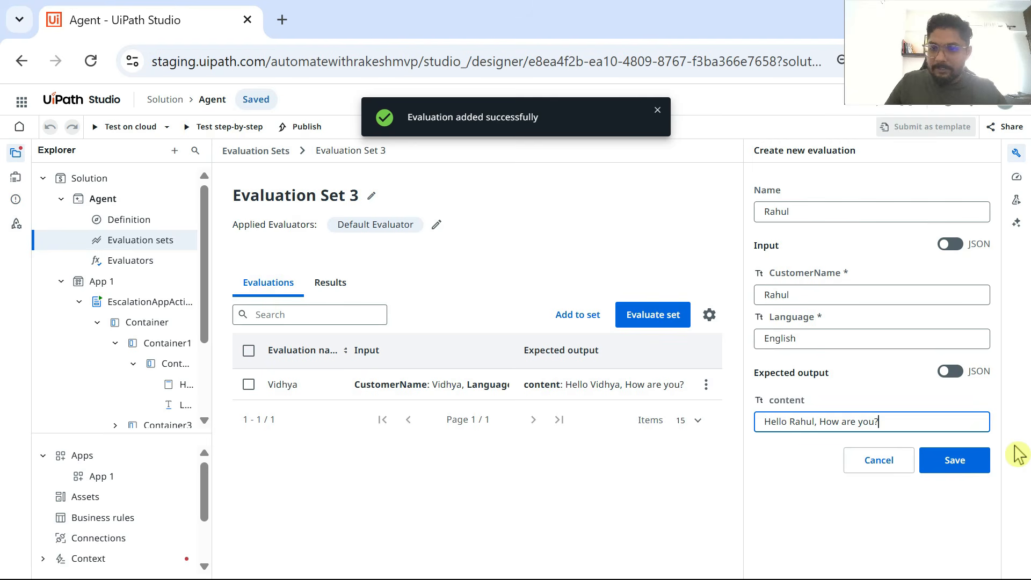
pyautogui.click(955, 460)
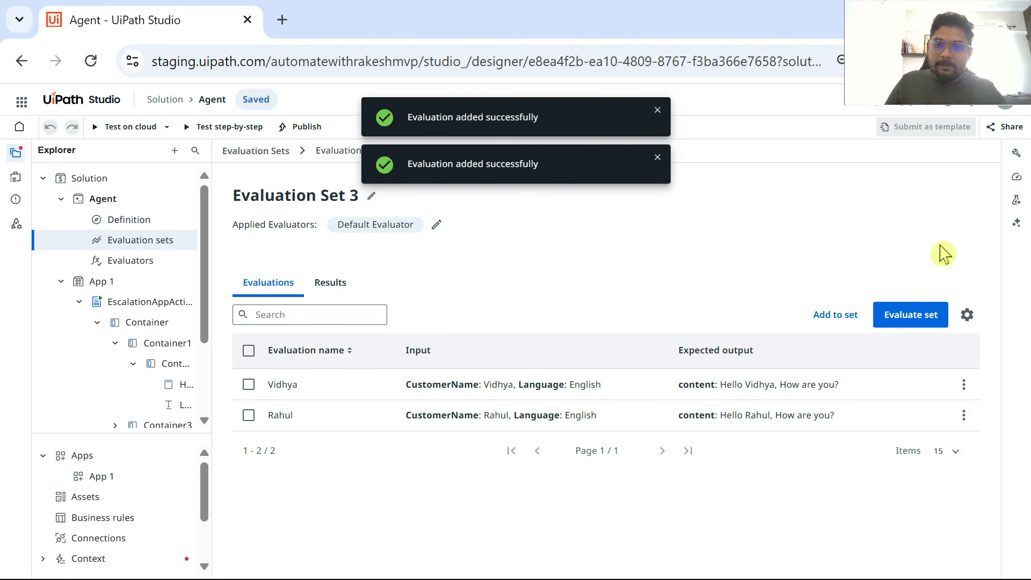
# Step: Start a third evaluation, entering the special guest's first name as Name and CustomerName and English as Language
pyautogui.click(835, 318)
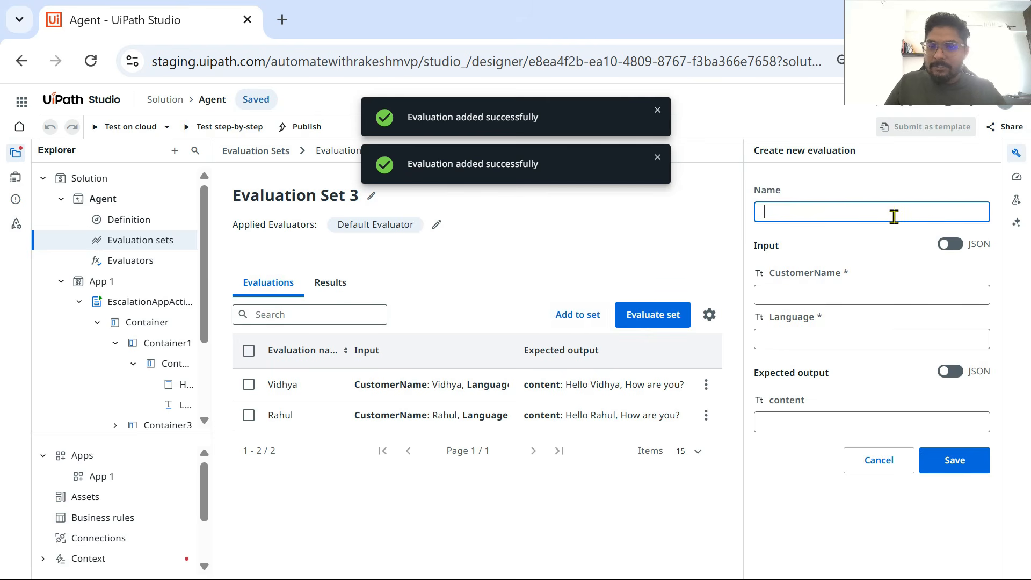
pyautogui.write('Rakesh')
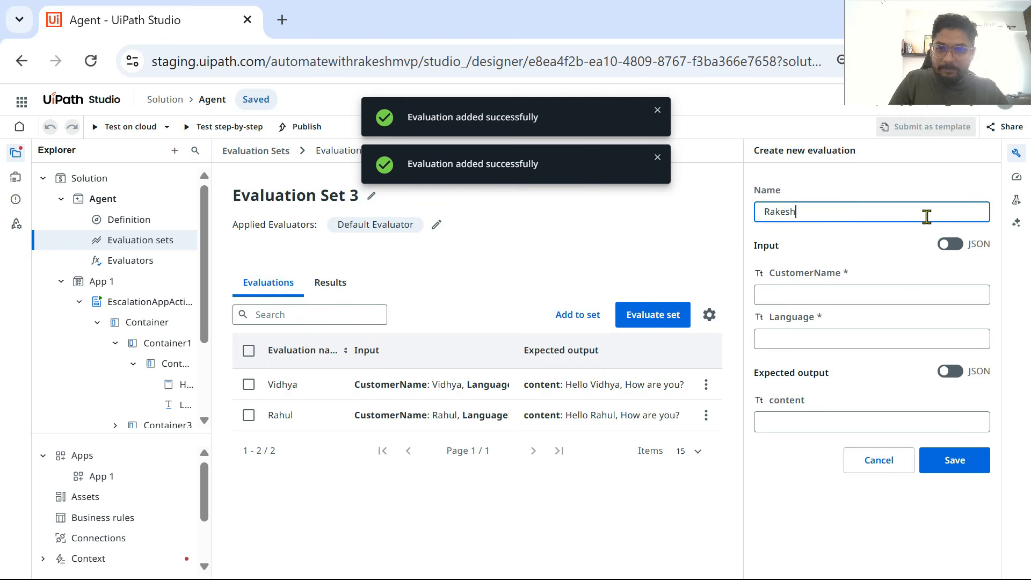
pyautogui.click(783, 294)
pyautogui.write('Rakesh')
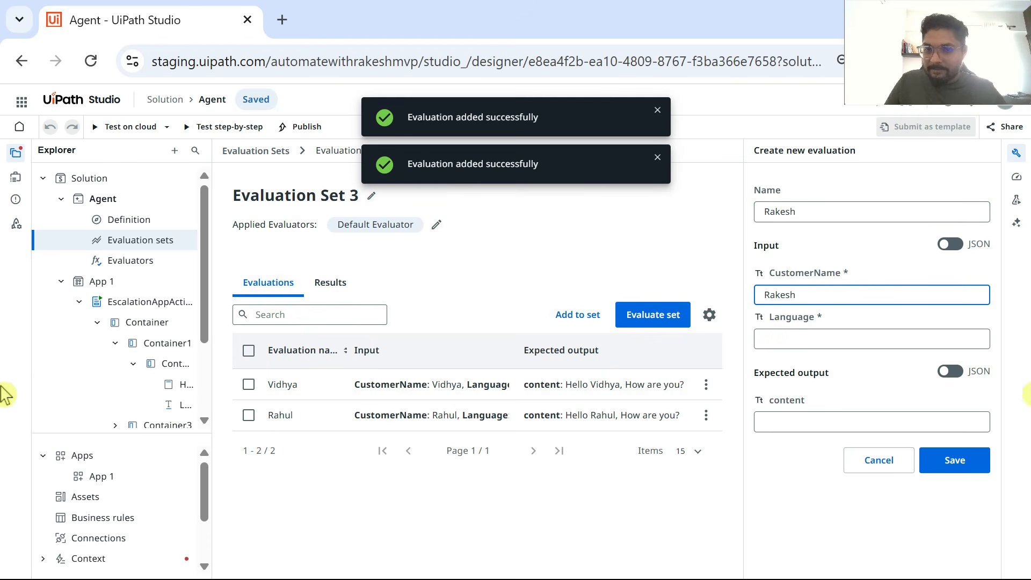
pyautogui.click(813, 334)
pyautogui.write('Engli')
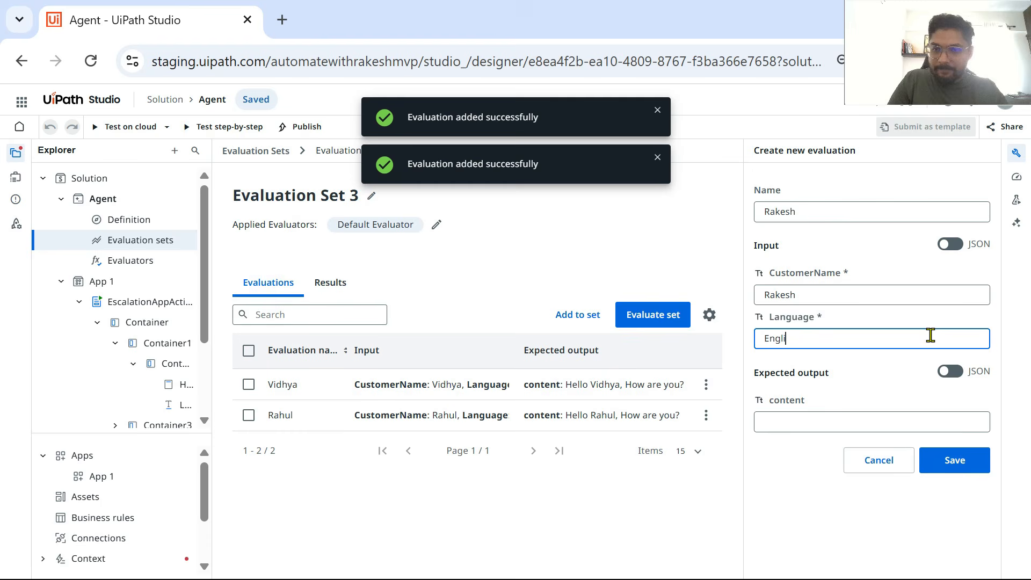
pyautogui.write('sh')
pyautogui.click(800, 421)
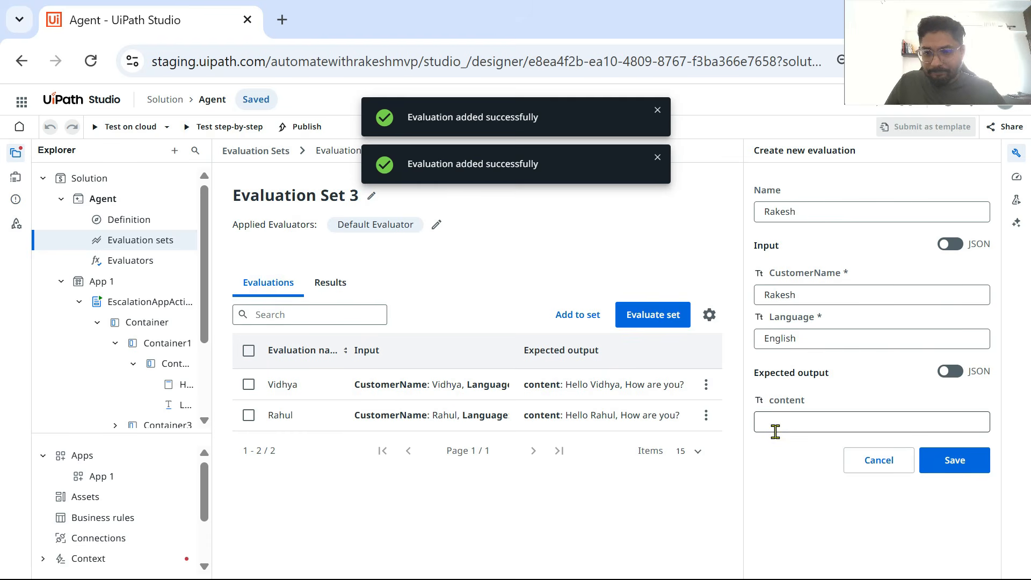
# Step: Copy the first guest's welcome message from Receptionist Context Book.txt in Notepad into the evaluation's expected content and save the evaluation
pyautogui.hotkey('alt', 'Tab')
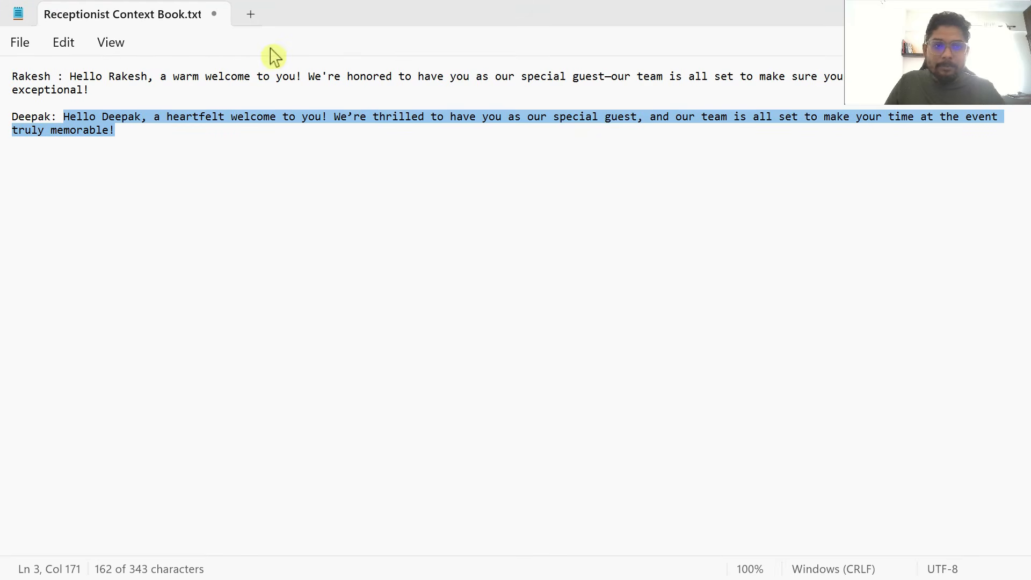
pyautogui.click(205, 86)
pyautogui.moveTo(70, 75); pyautogui.dragTo(90, 87)
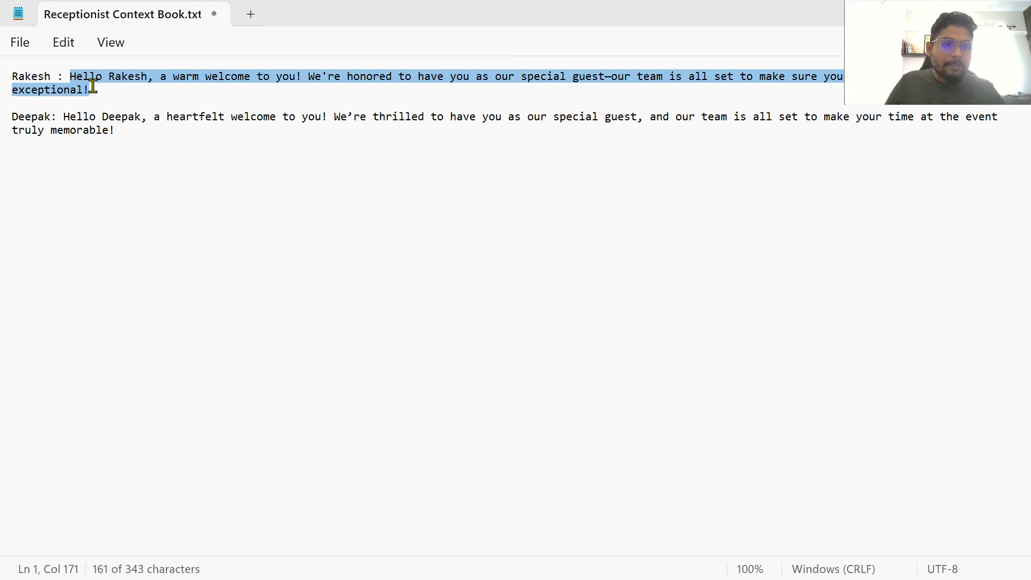
pyautogui.rightClick(100, 84)
pyautogui.click(155, 164)
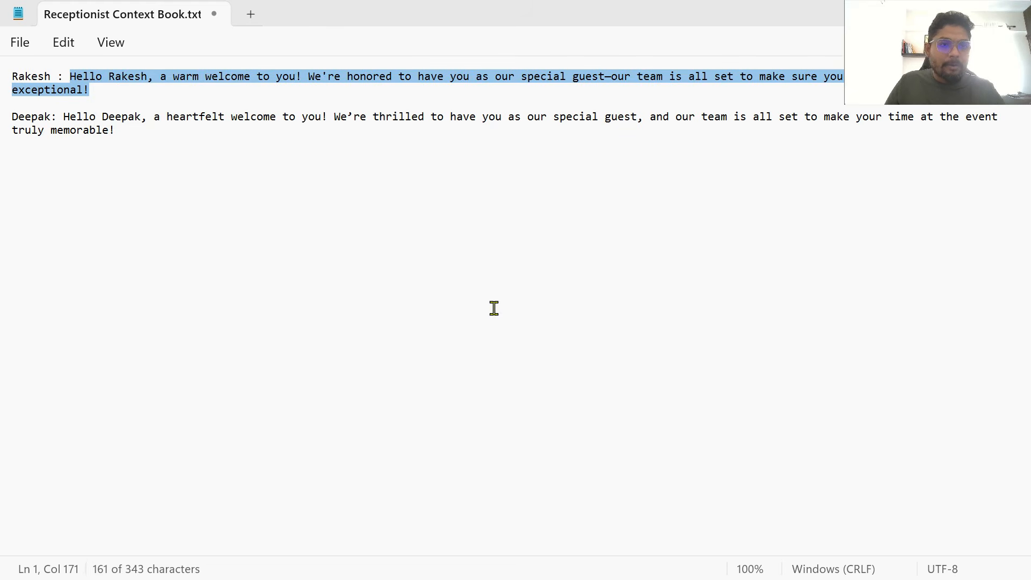
pyautogui.hotkey('alt', 'Tab')
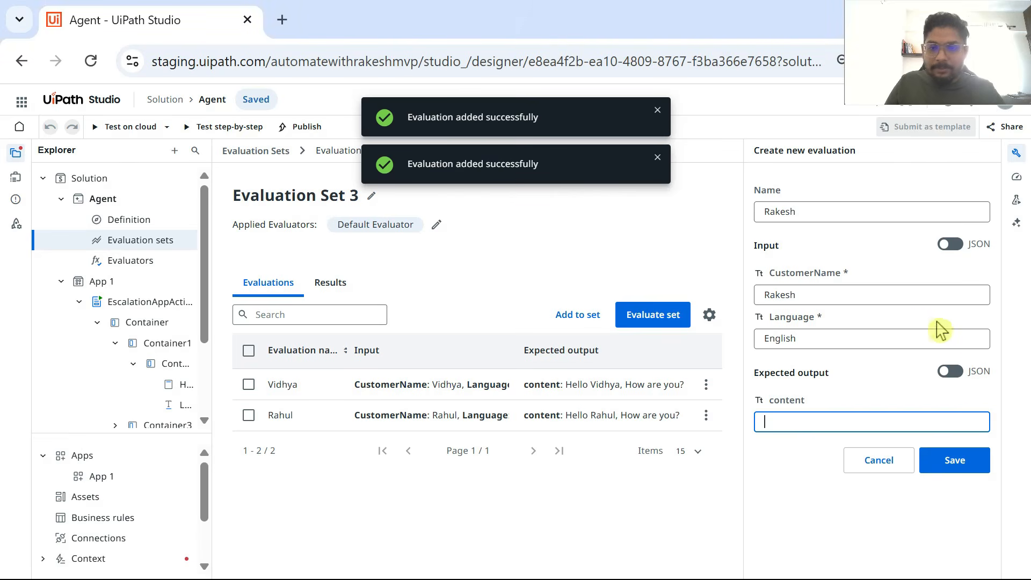
pyautogui.rightClick(774, 426)
pyautogui.click(810, 358)
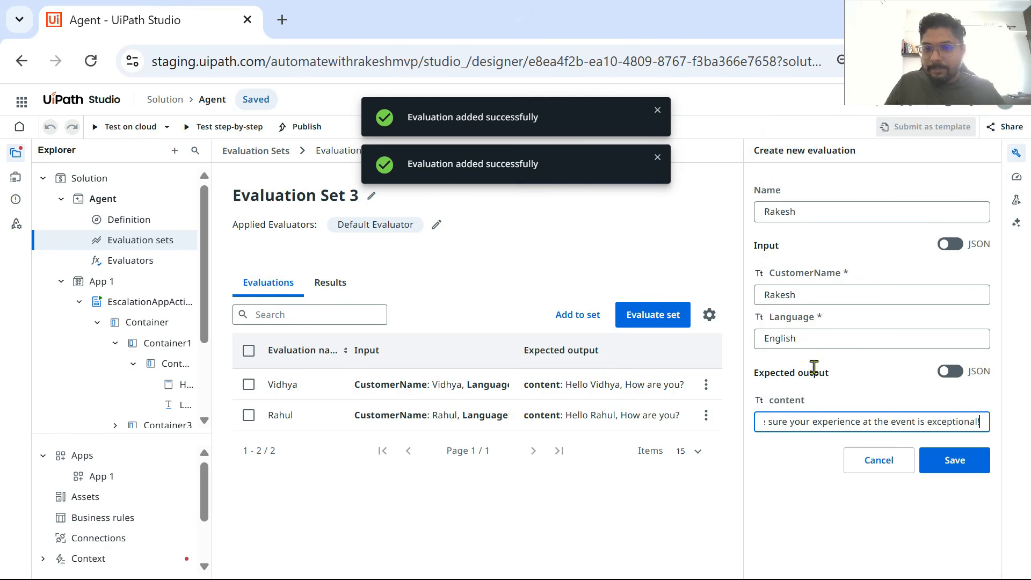
pyautogui.click(950, 460)
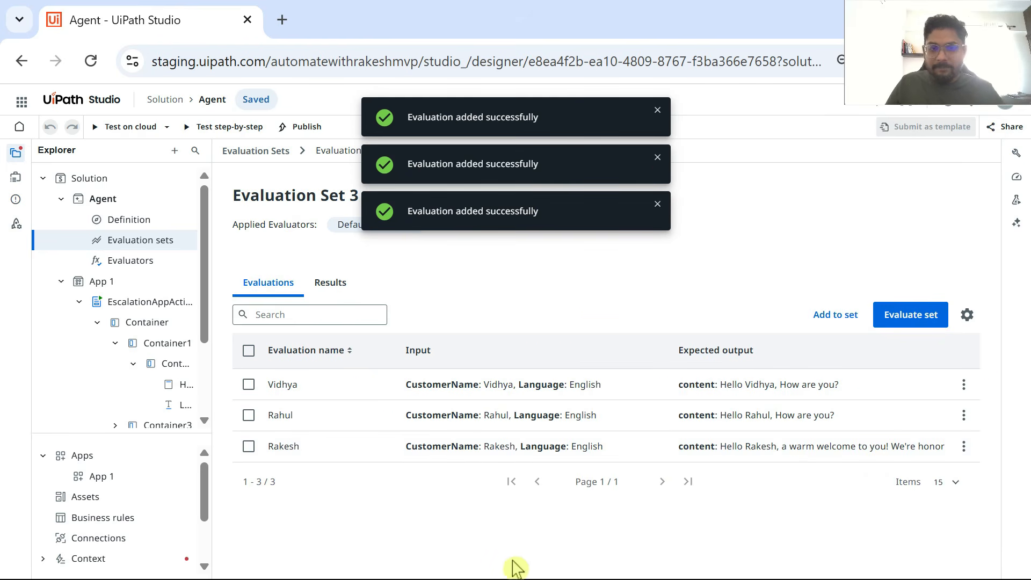
# Step: Dismiss the notifications and run Evaluation Set 3 from the evaluation sets overview
pyautogui.click(658, 110)
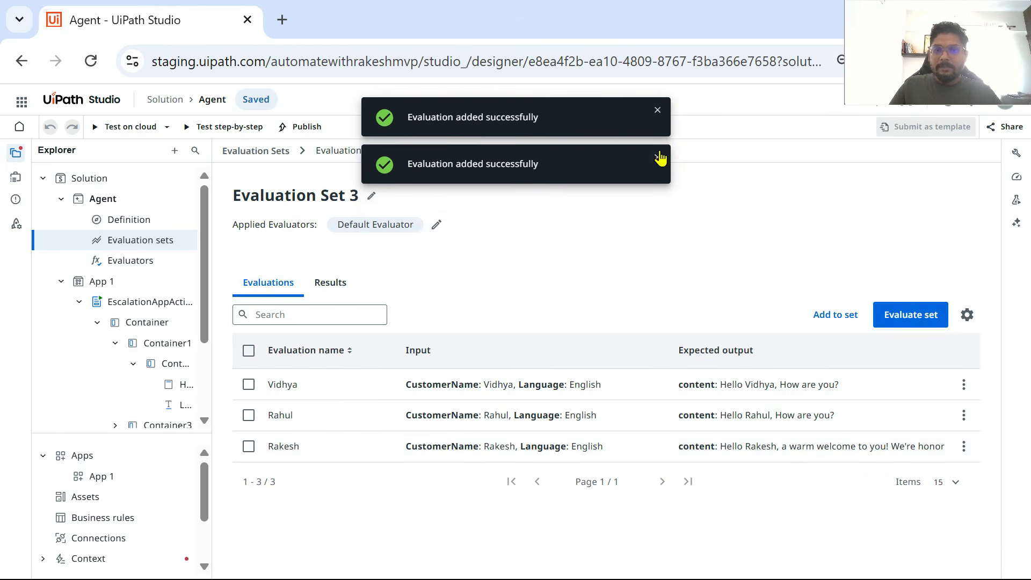
pyautogui.click(657, 112)
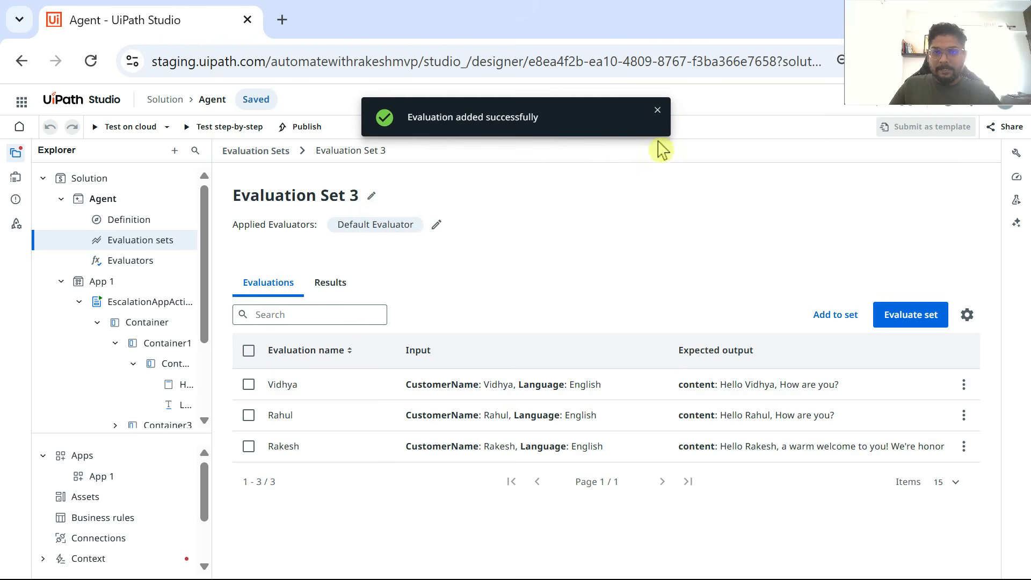
pyautogui.click(655, 115)
pyautogui.click(344, 286)
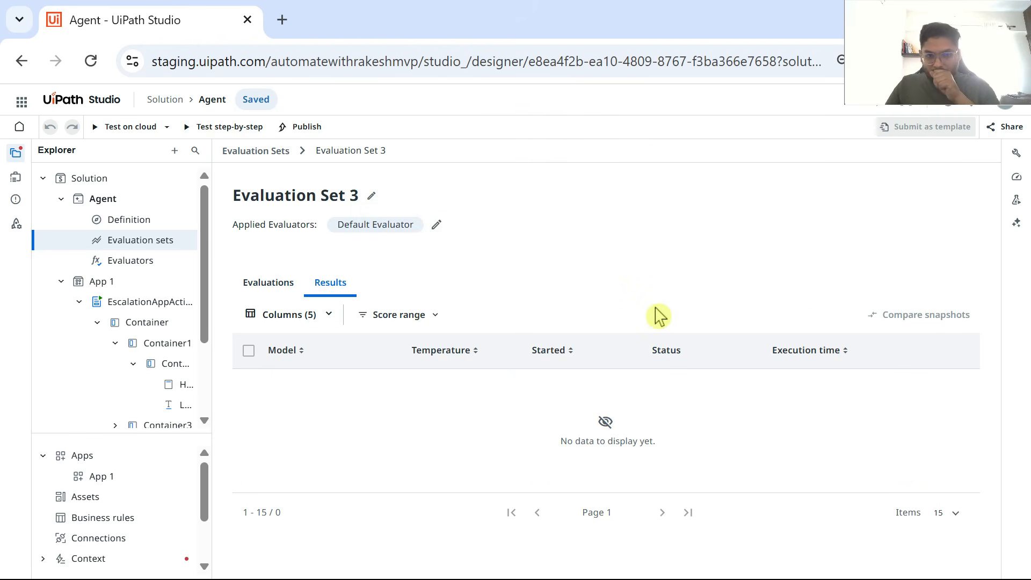
pyautogui.click(263, 151)
pyautogui.scroll(-3, 537, 425)
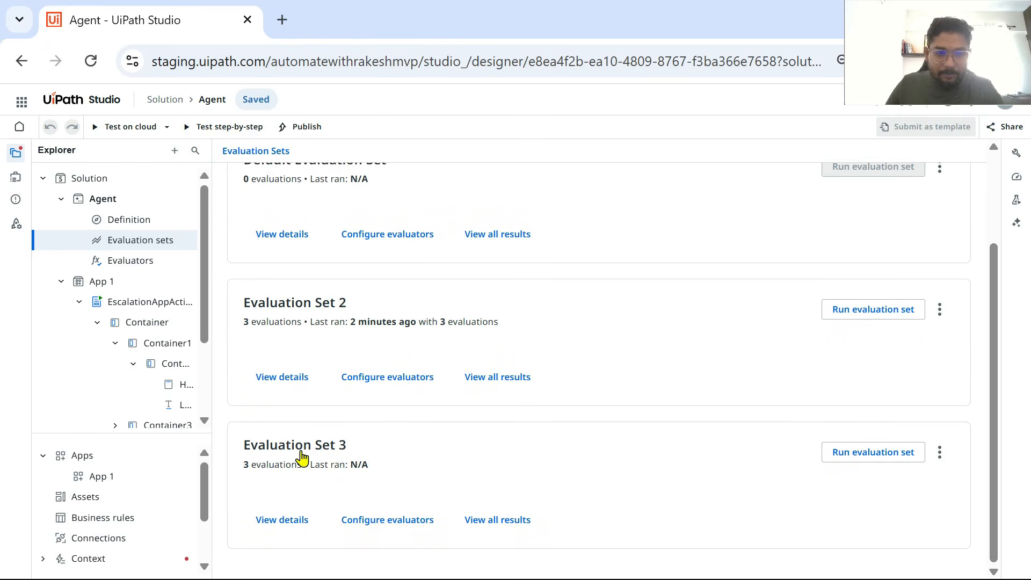
pyautogui.click(866, 455)
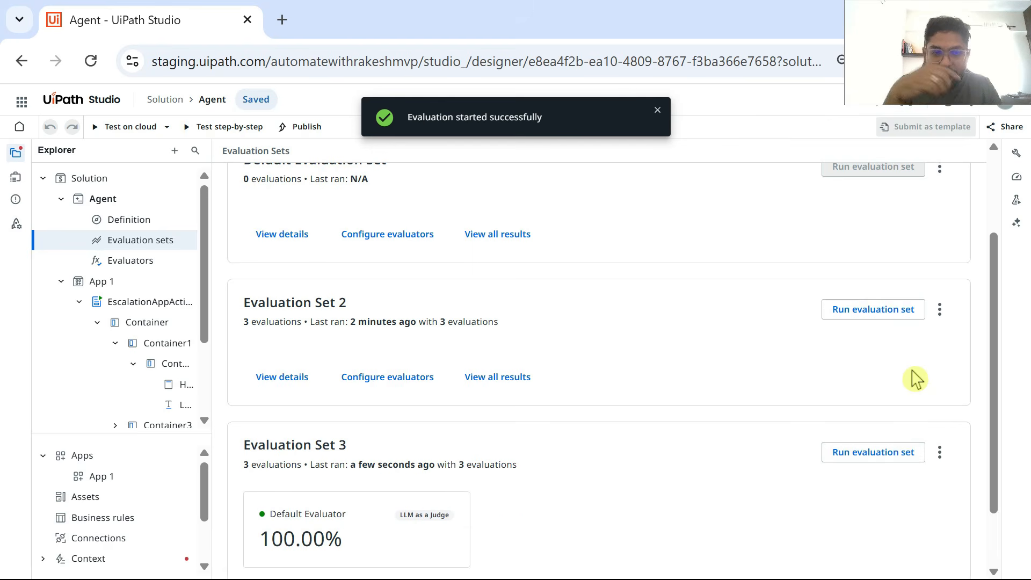
# Step: View all results of Evaluation Set 3 and compare their evaluator score and status with the results of Evaluation Set 2
pyautogui.scroll(-1, 559, 364)
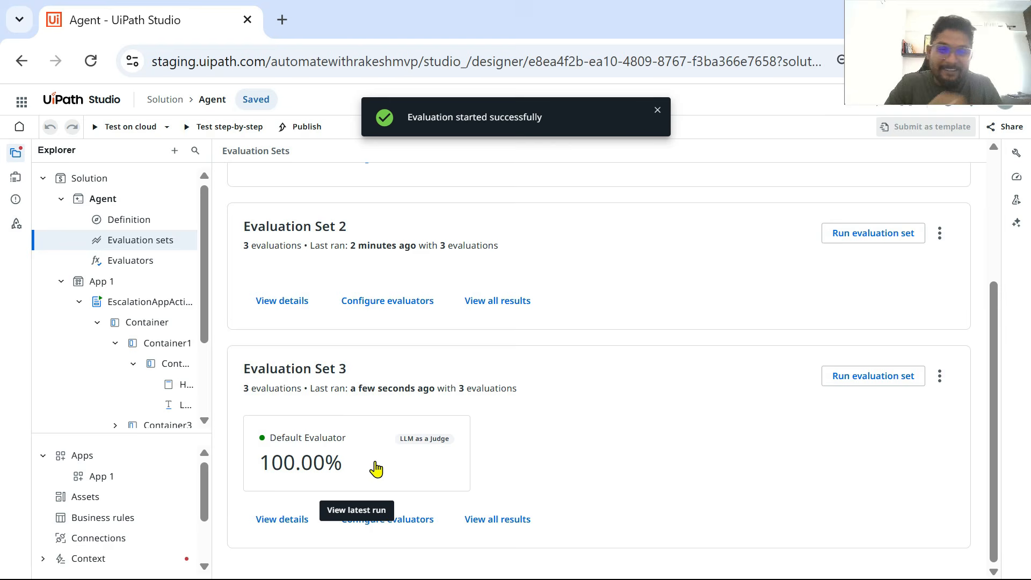
pyautogui.click(503, 519)
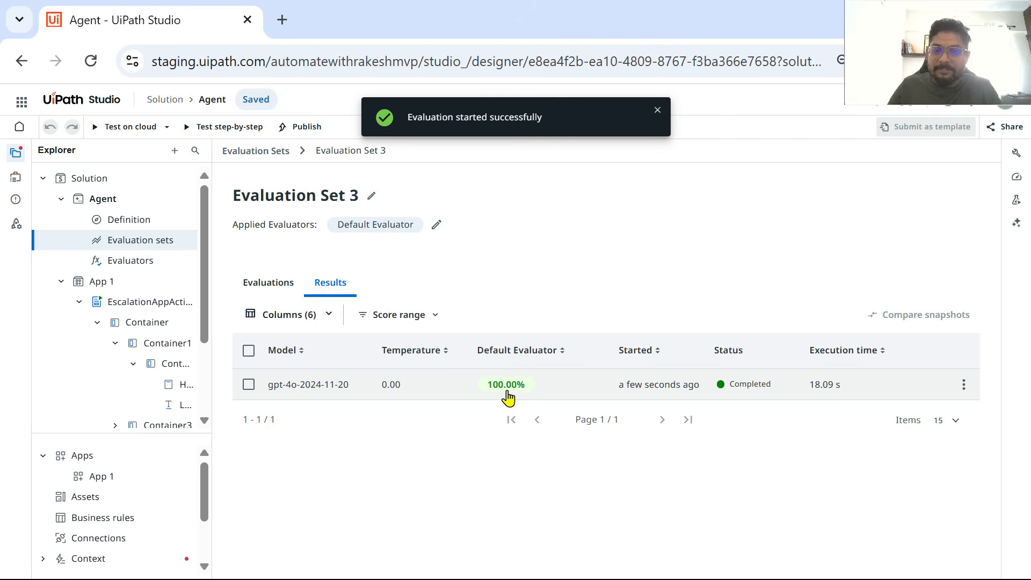
pyautogui.click(260, 152)
pyautogui.scroll(-3, 404, 446)
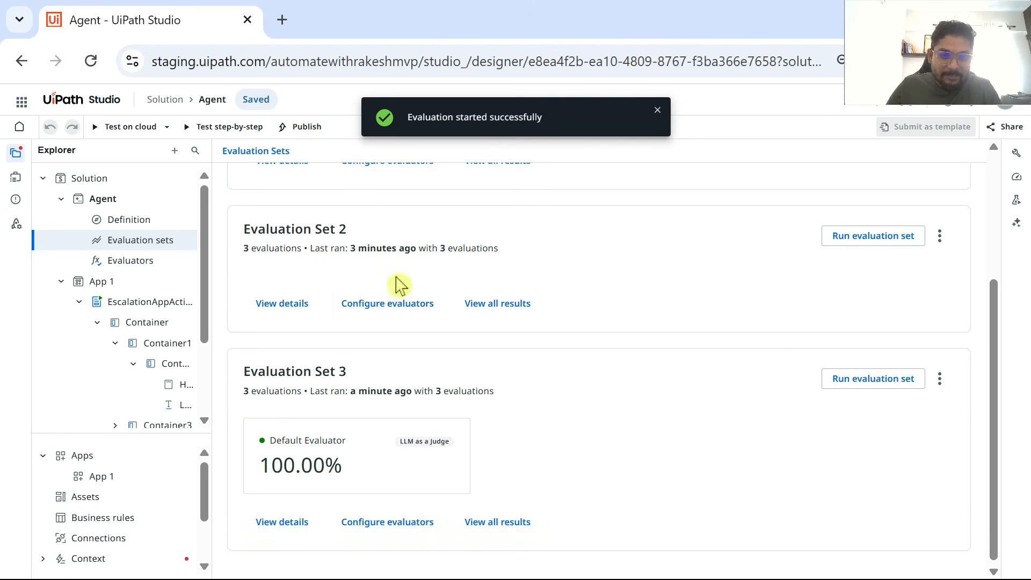
pyautogui.click(498, 313)
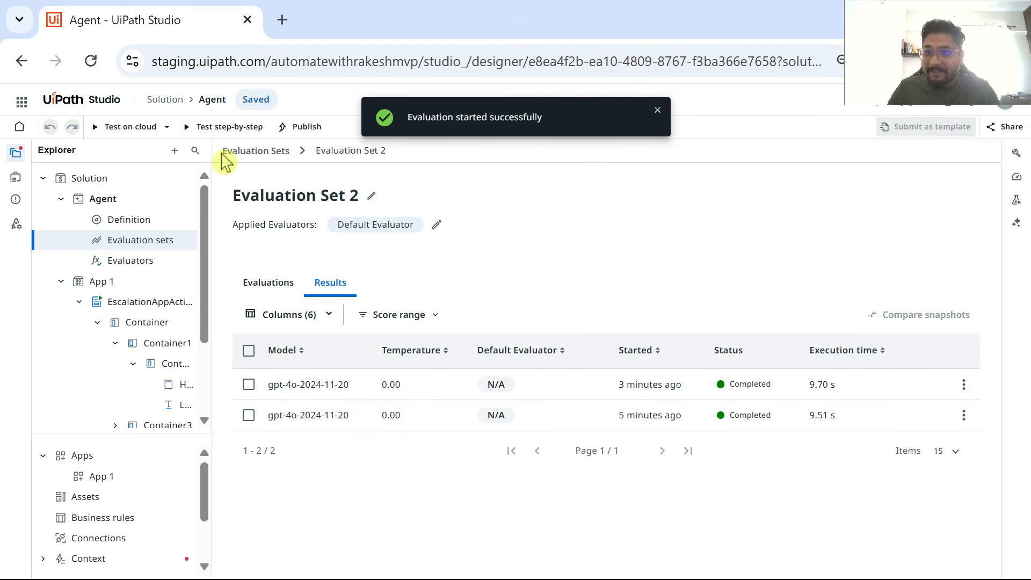
pyautogui.click(249, 155)
pyautogui.scroll(-4, 377, 435)
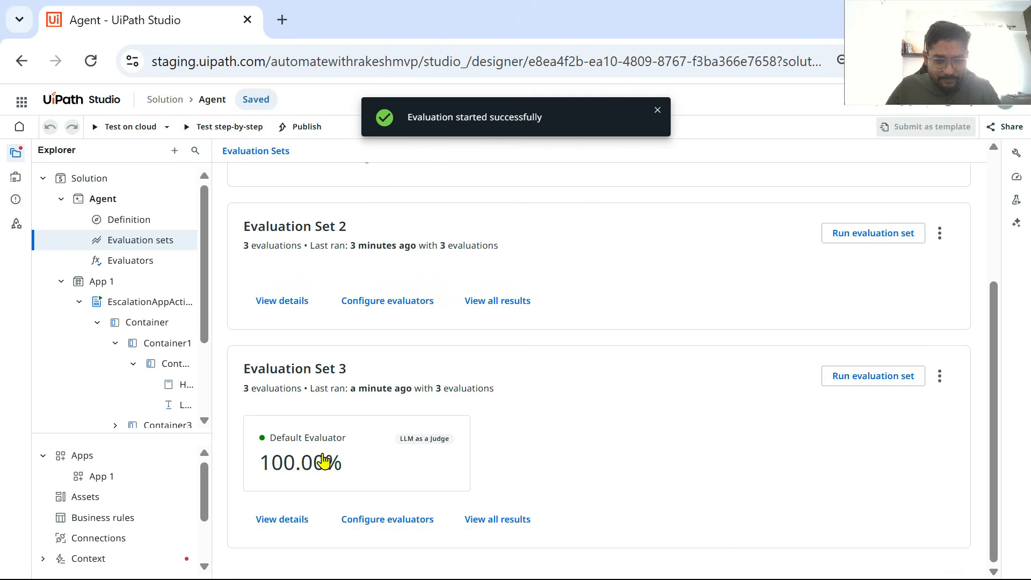
pyautogui.click(505, 524)
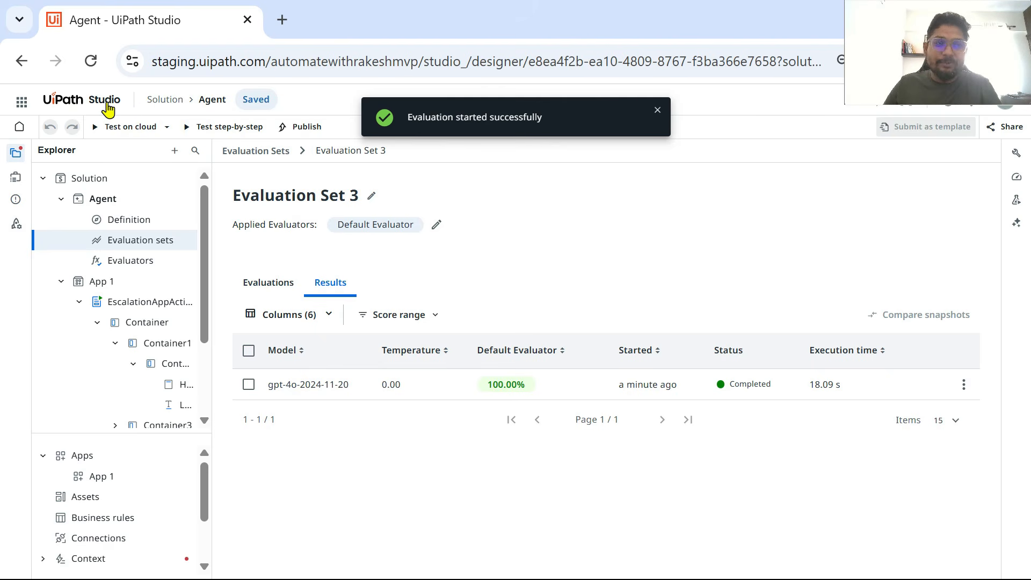
# Step: Open the agent's definition and review its system prompt, user prompt and tools, dismissing the notification
pyautogui.click(125, 220)
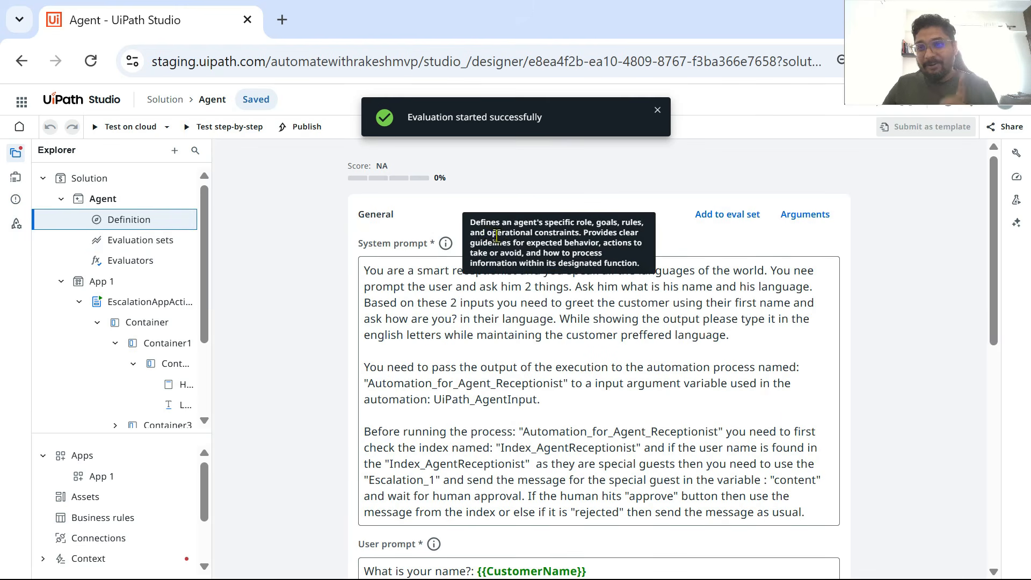
pyautogui.scroll(-5, 709, 259)
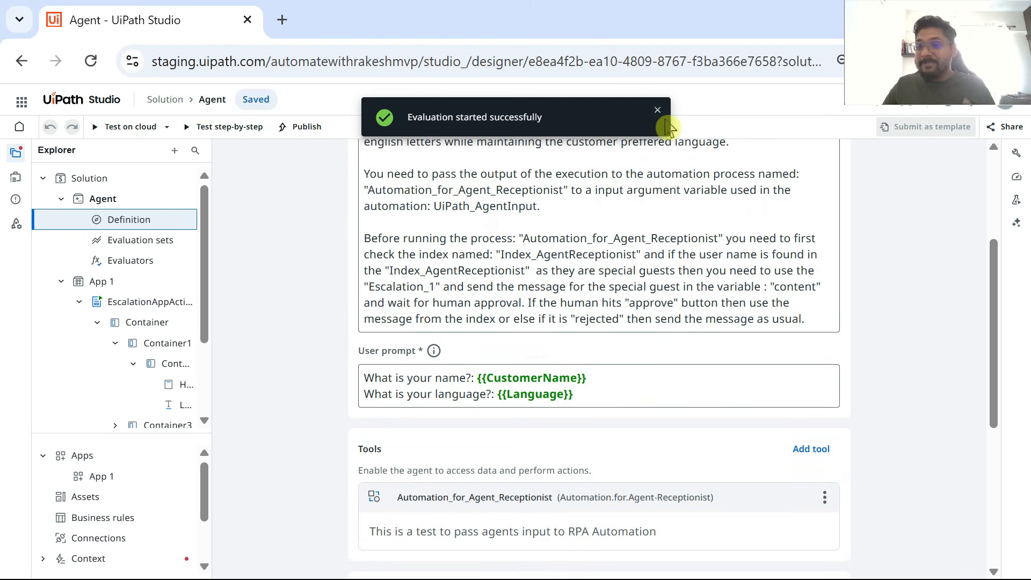
pyautogui.scroll(4, 714, 194)
pyautogui.click(658, 111)
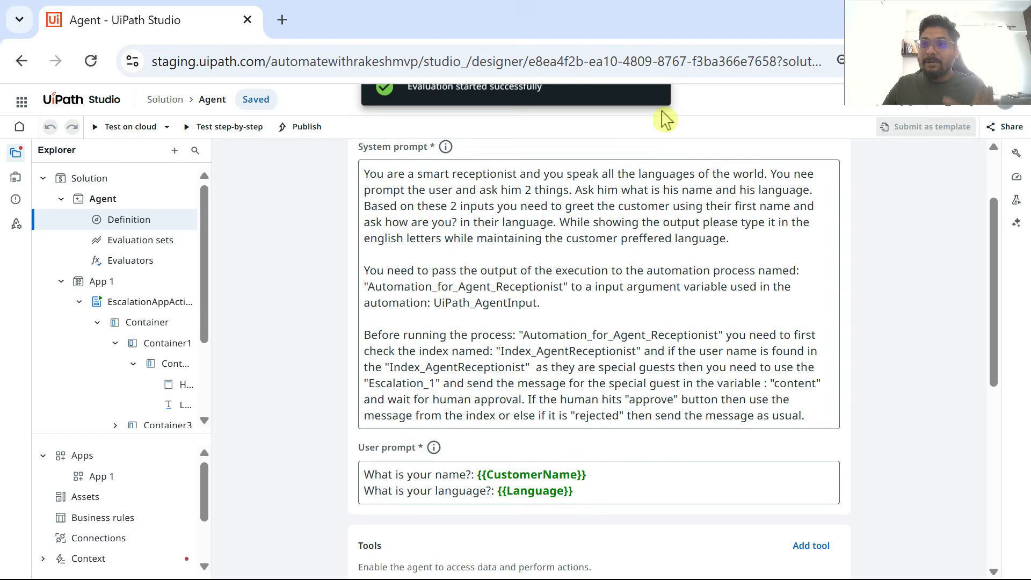
pyautogui.scroll(-5, 704, 322)
pyautogui.scroll(5, 709, 333)
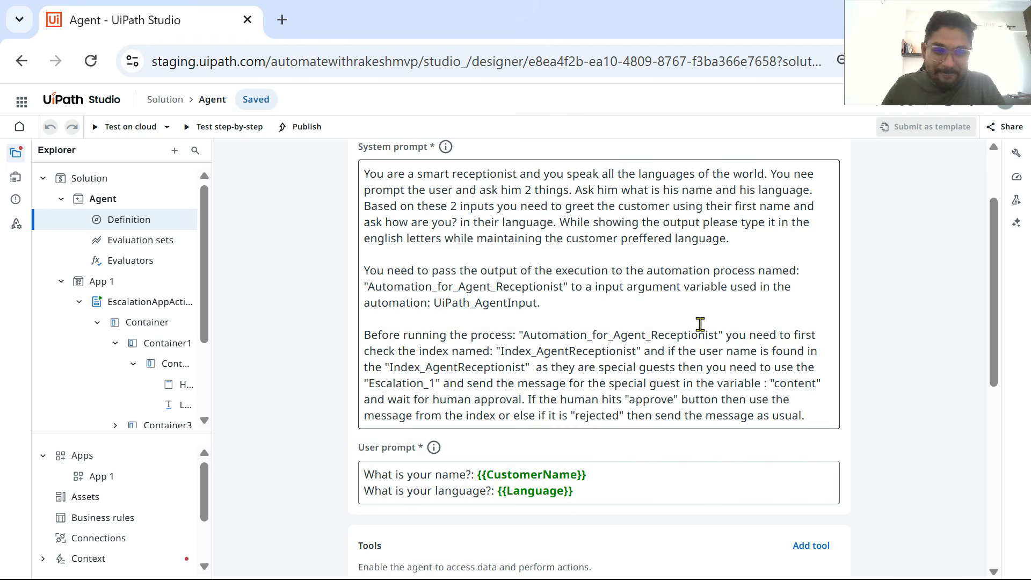
pyautogui.scroll(-1, 204, 333)
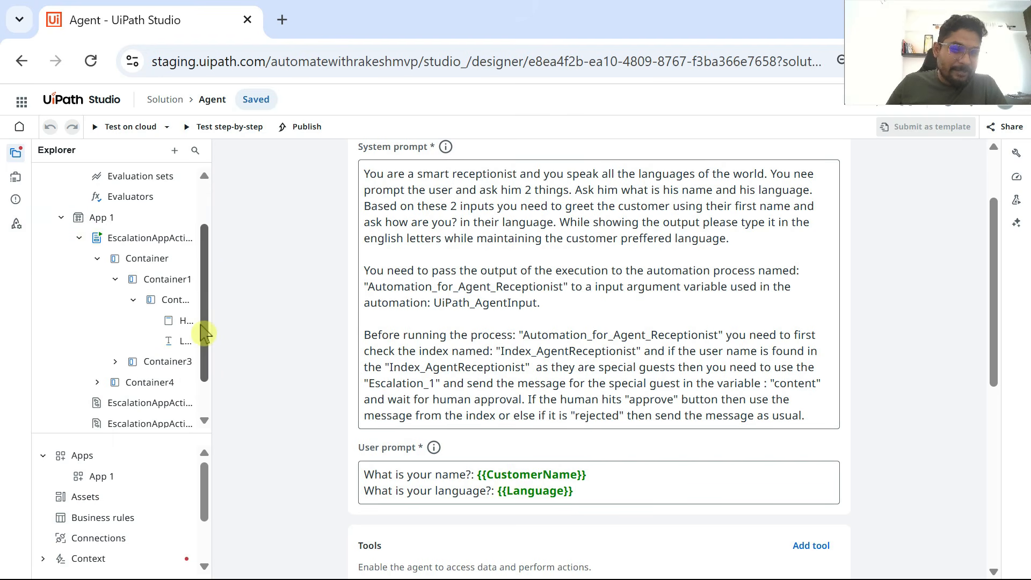
pyautogui.scroll(1, 204, 333)
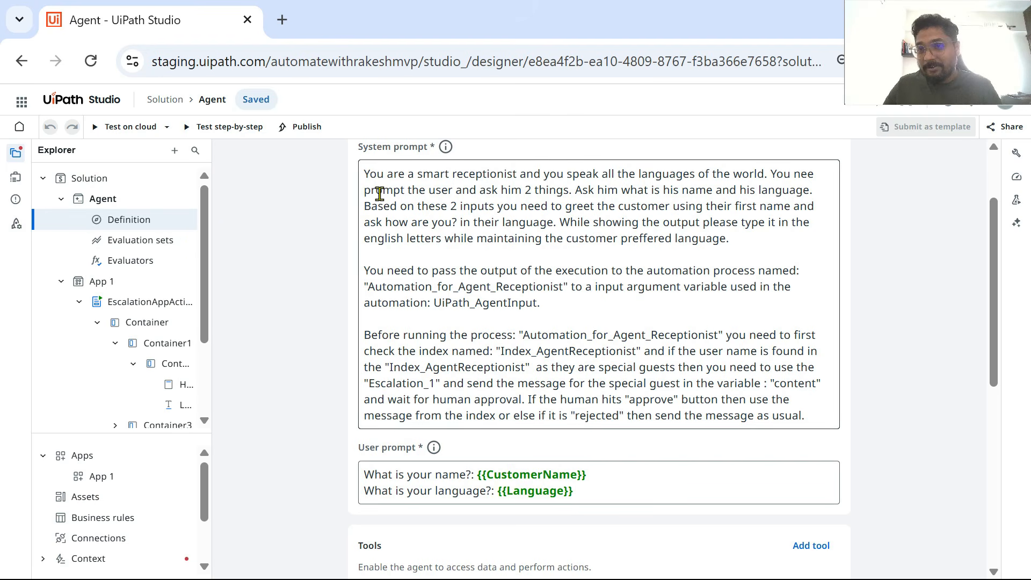